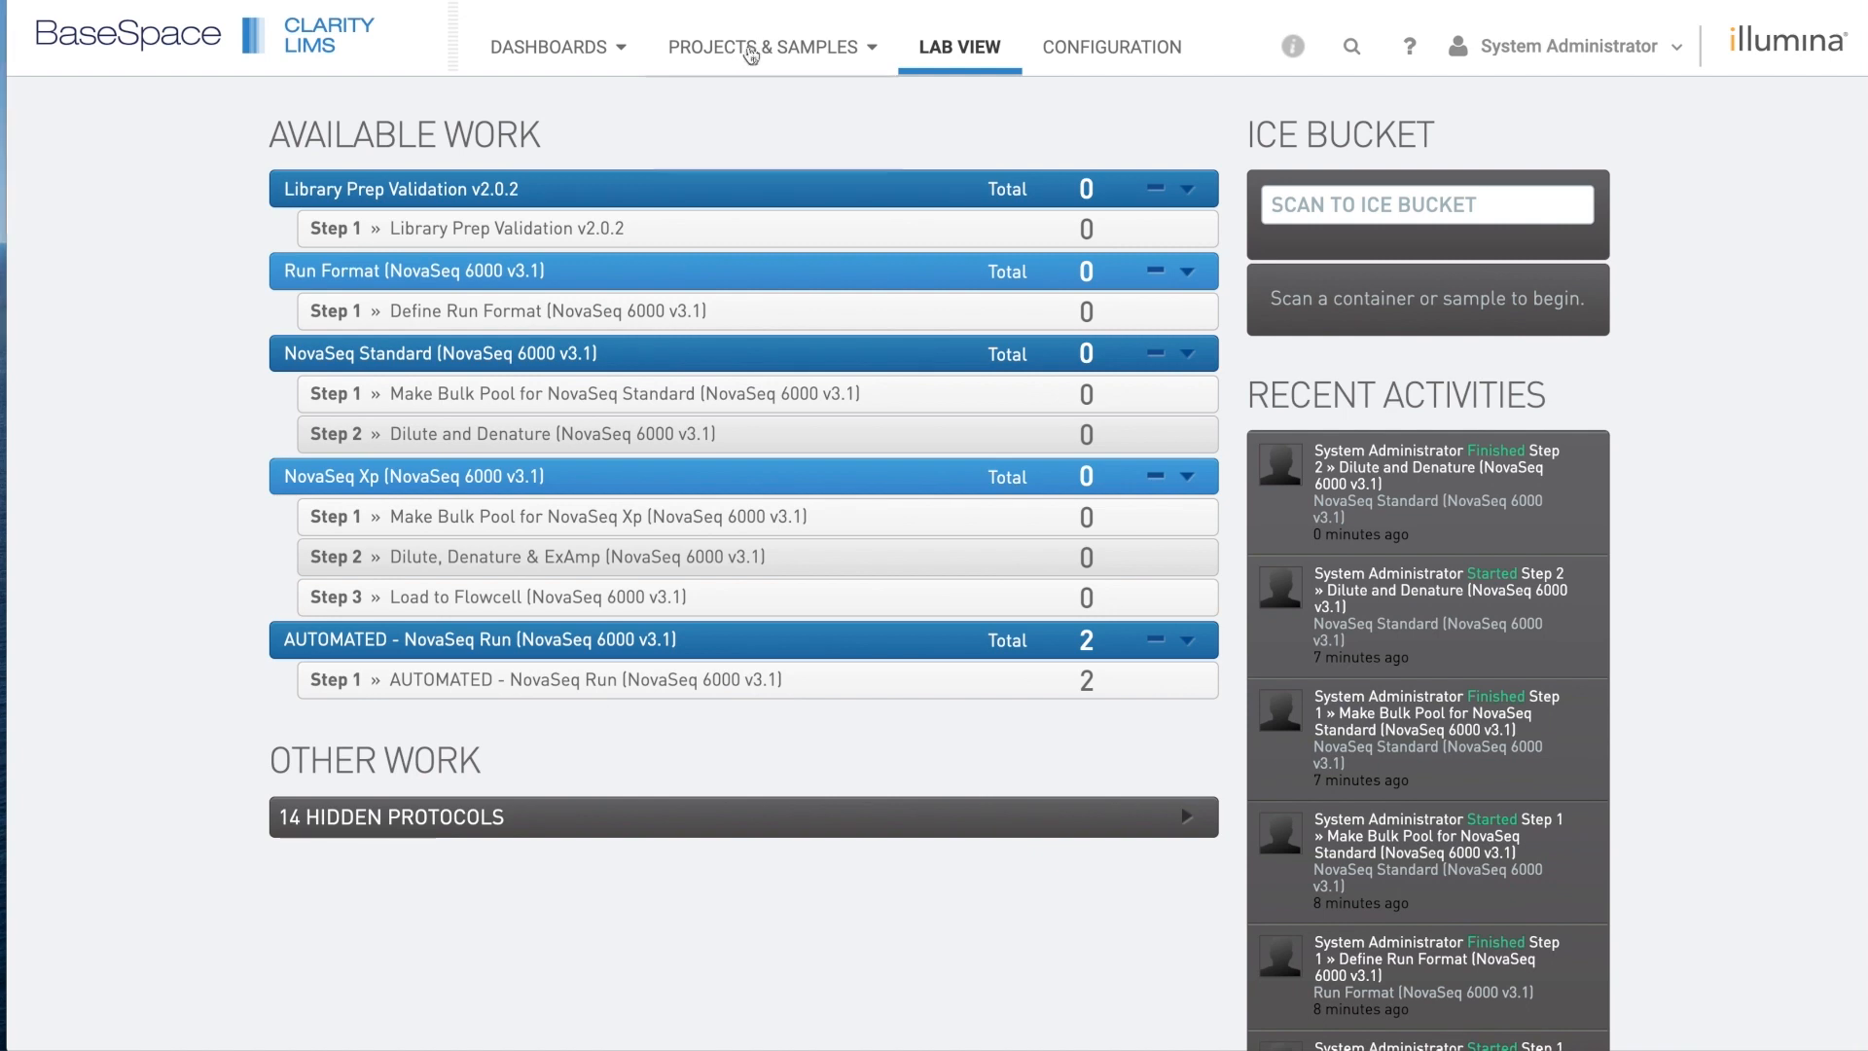
Leave Lab View for the Projects & Samples overview.
left_click(777, 50)
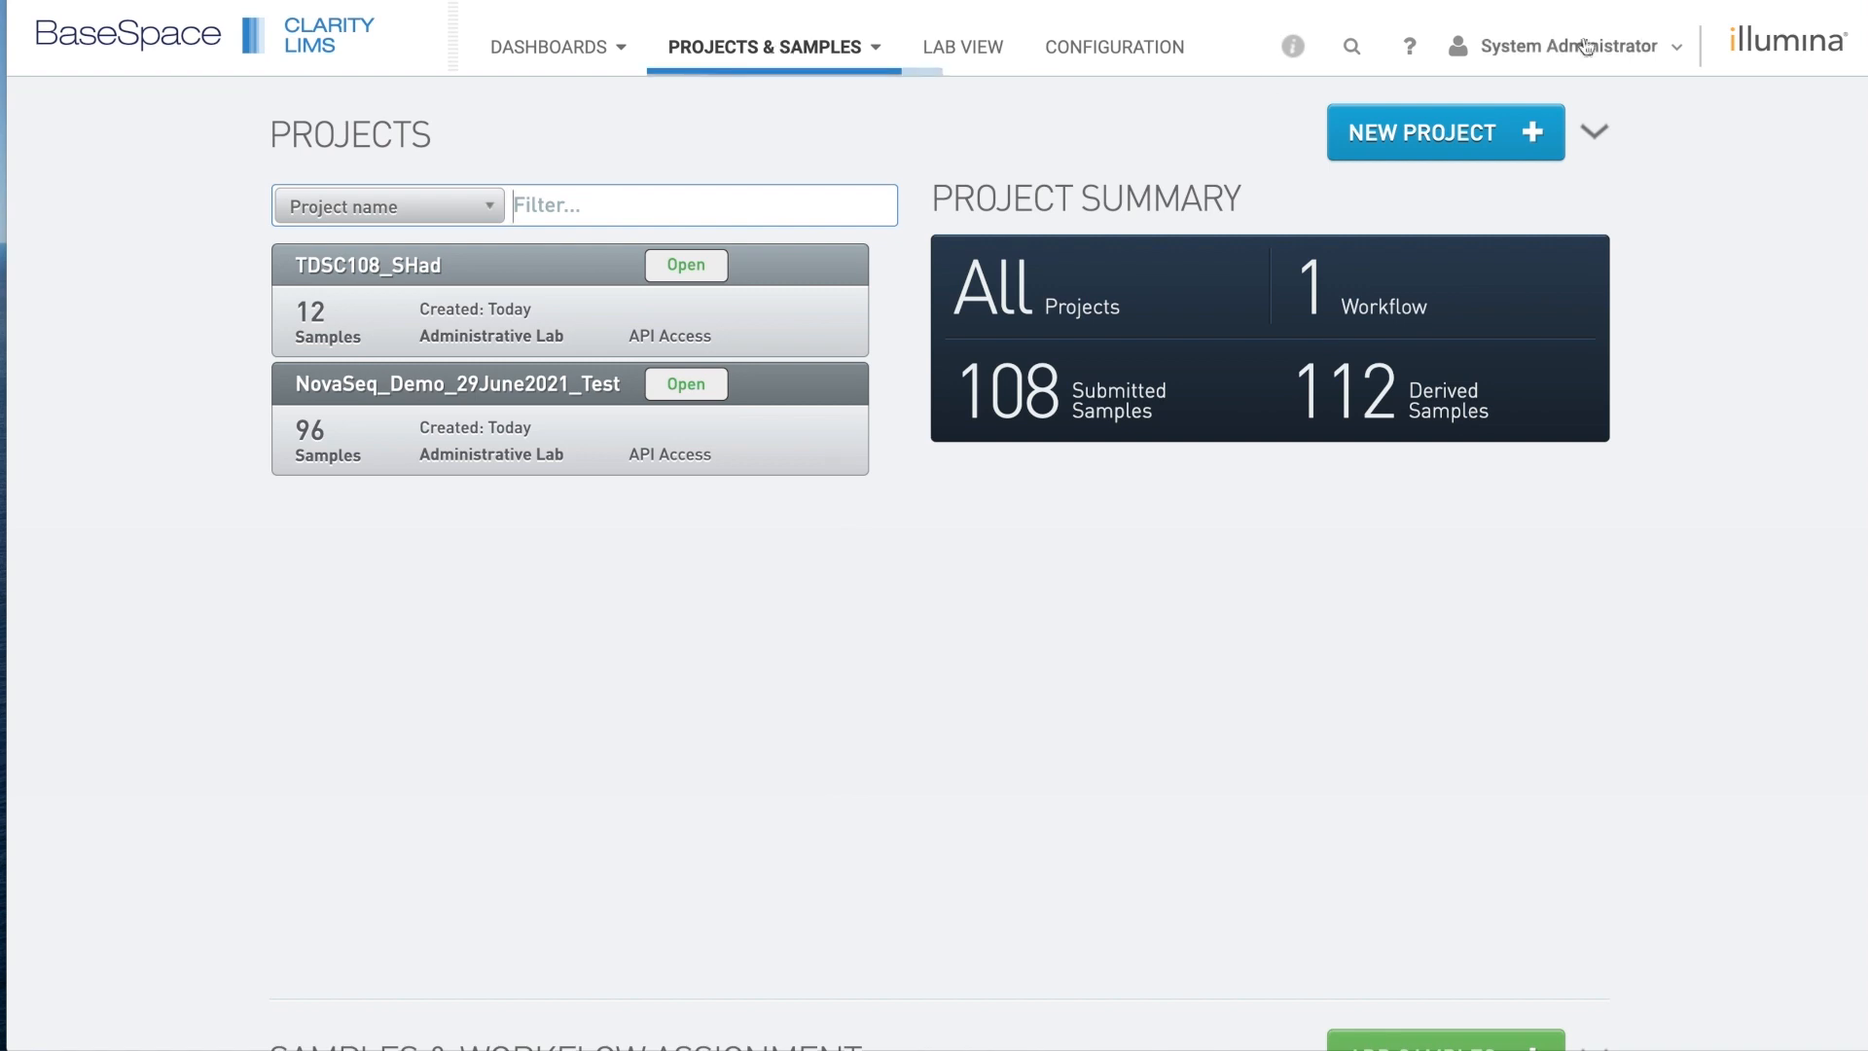
Create and save project 'NovaSeq_Demo_29June2021' with account Administrative Lab and client API Access.
left_click(1459, 136)
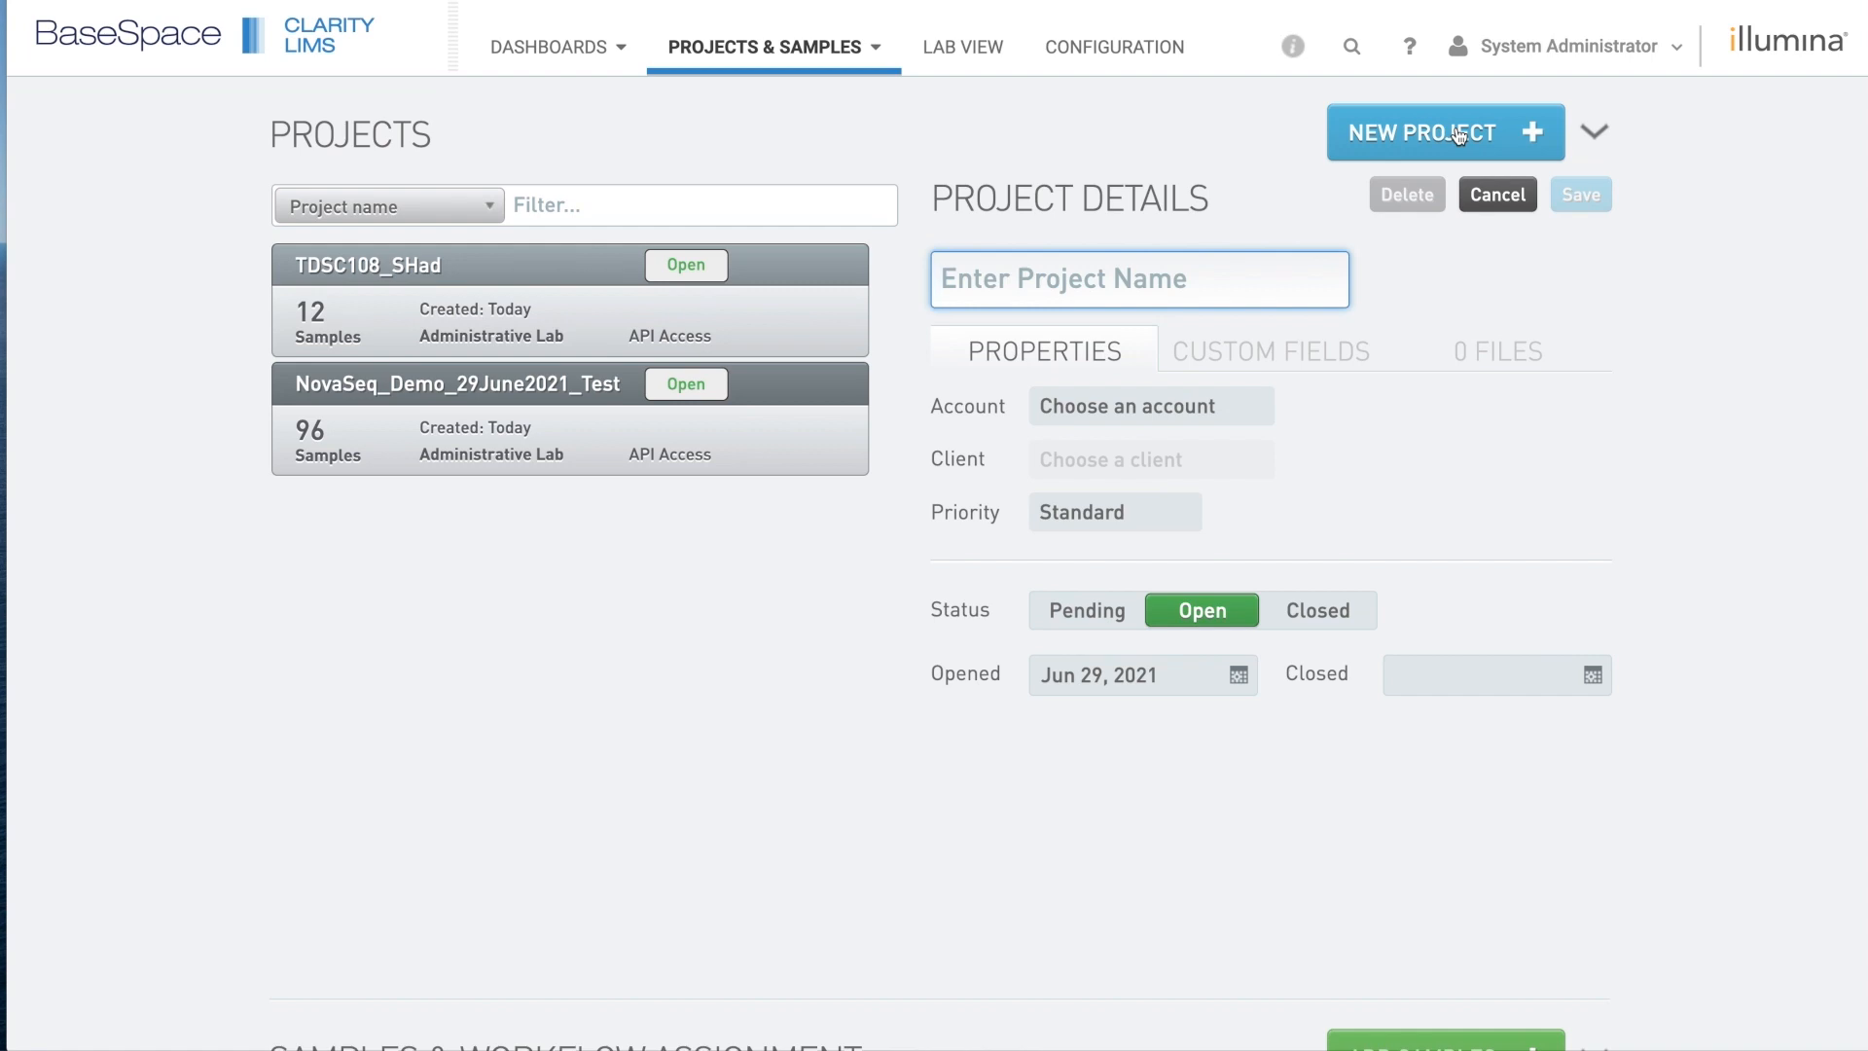
type("No")
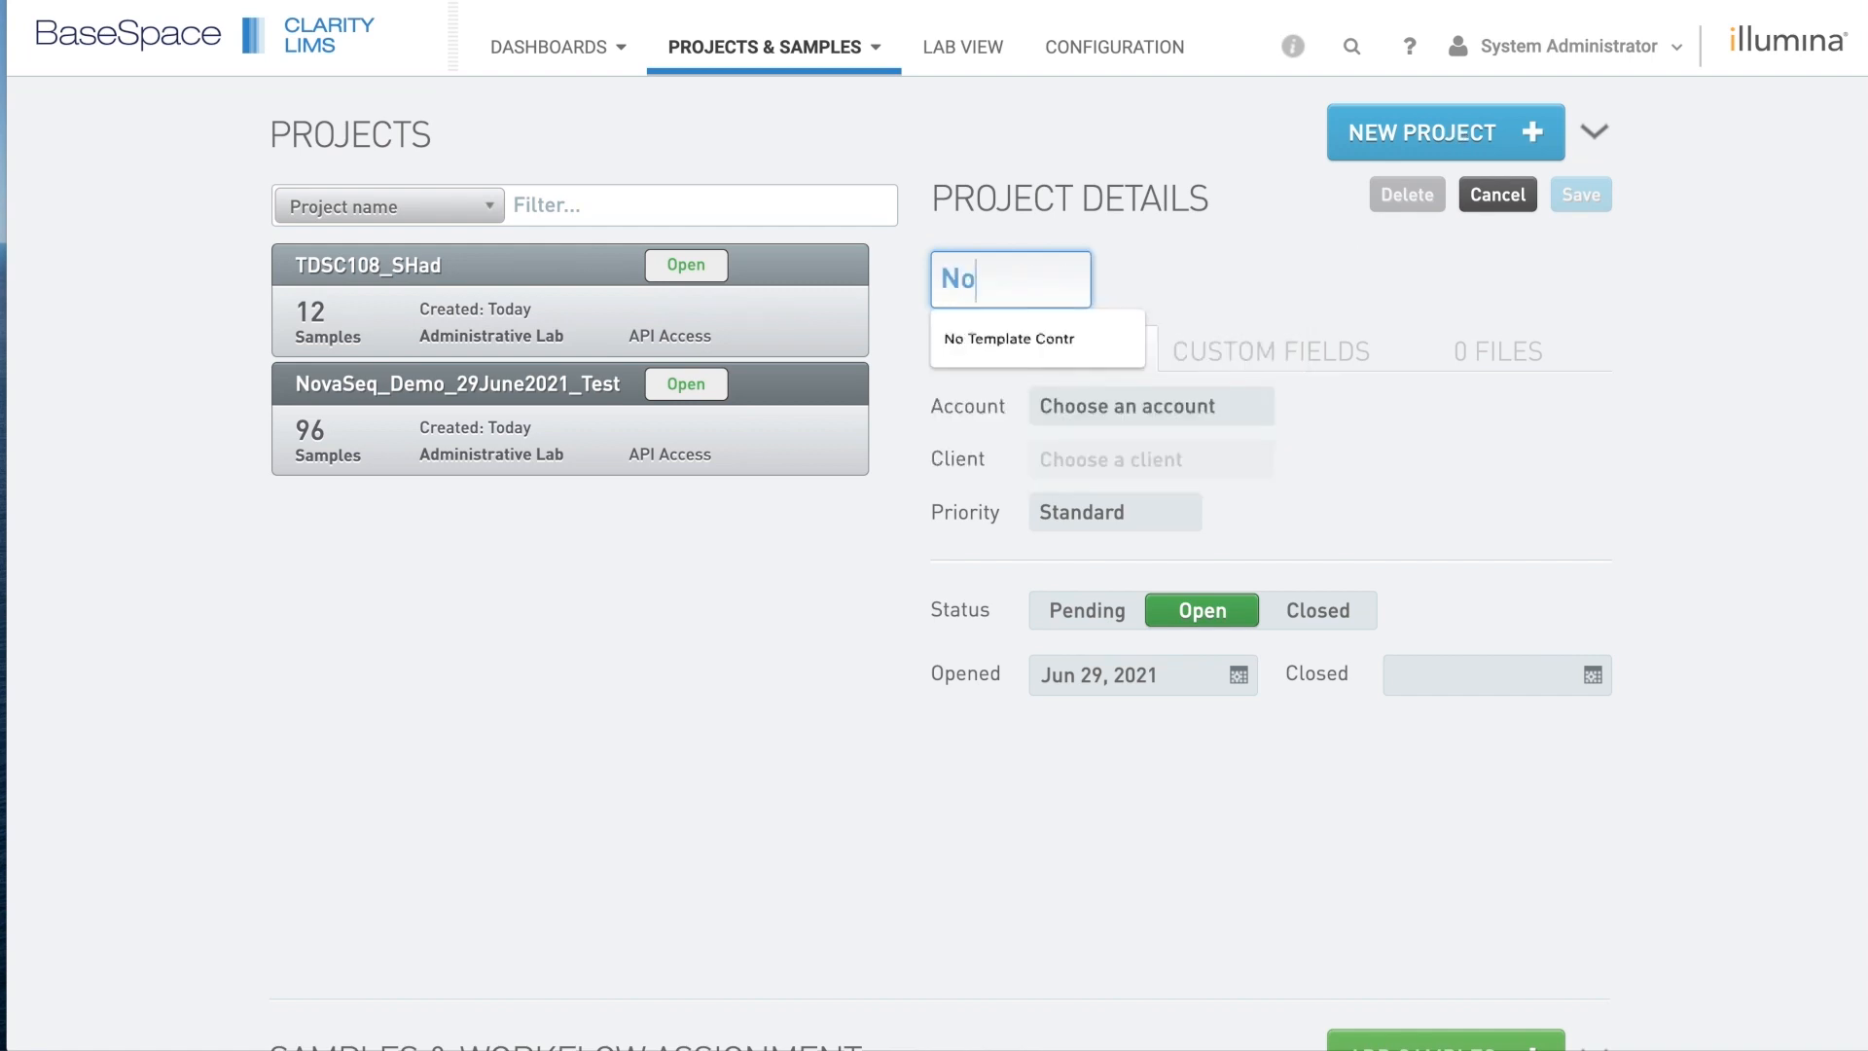
type("vaSeq_Demo_")
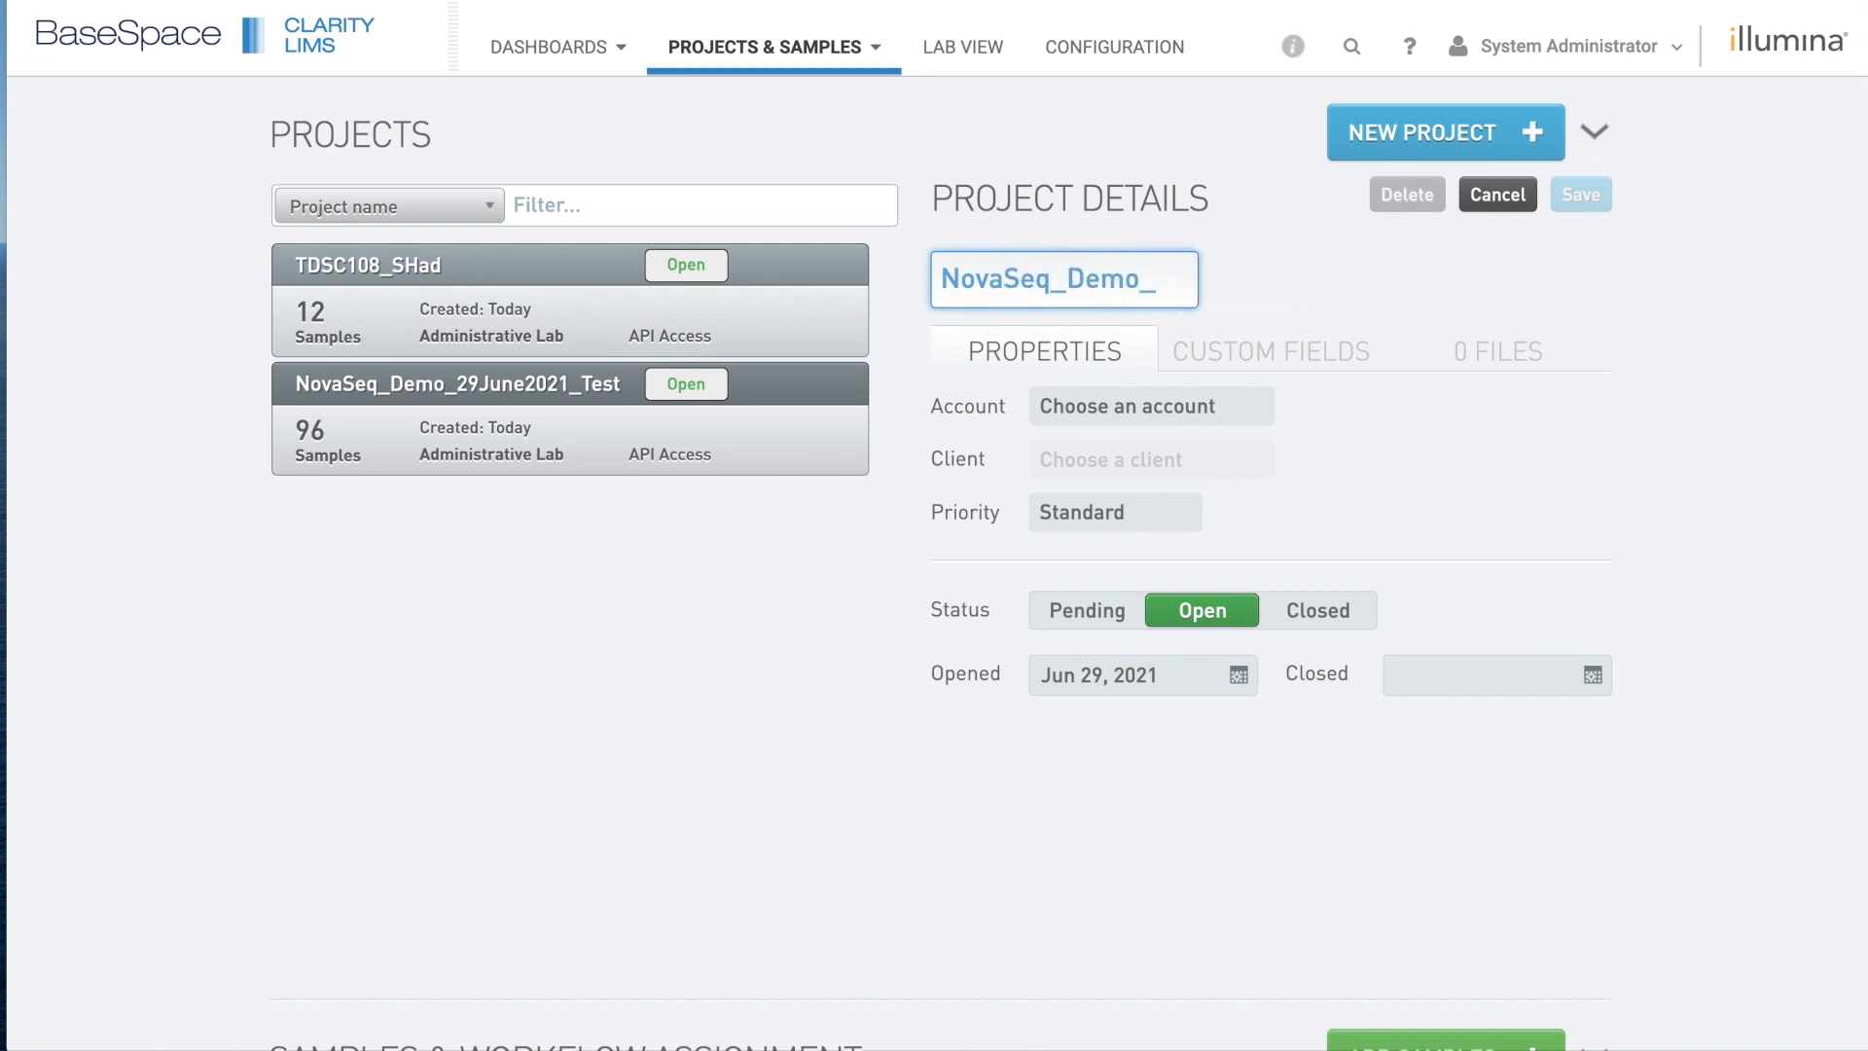
type("29June2021")
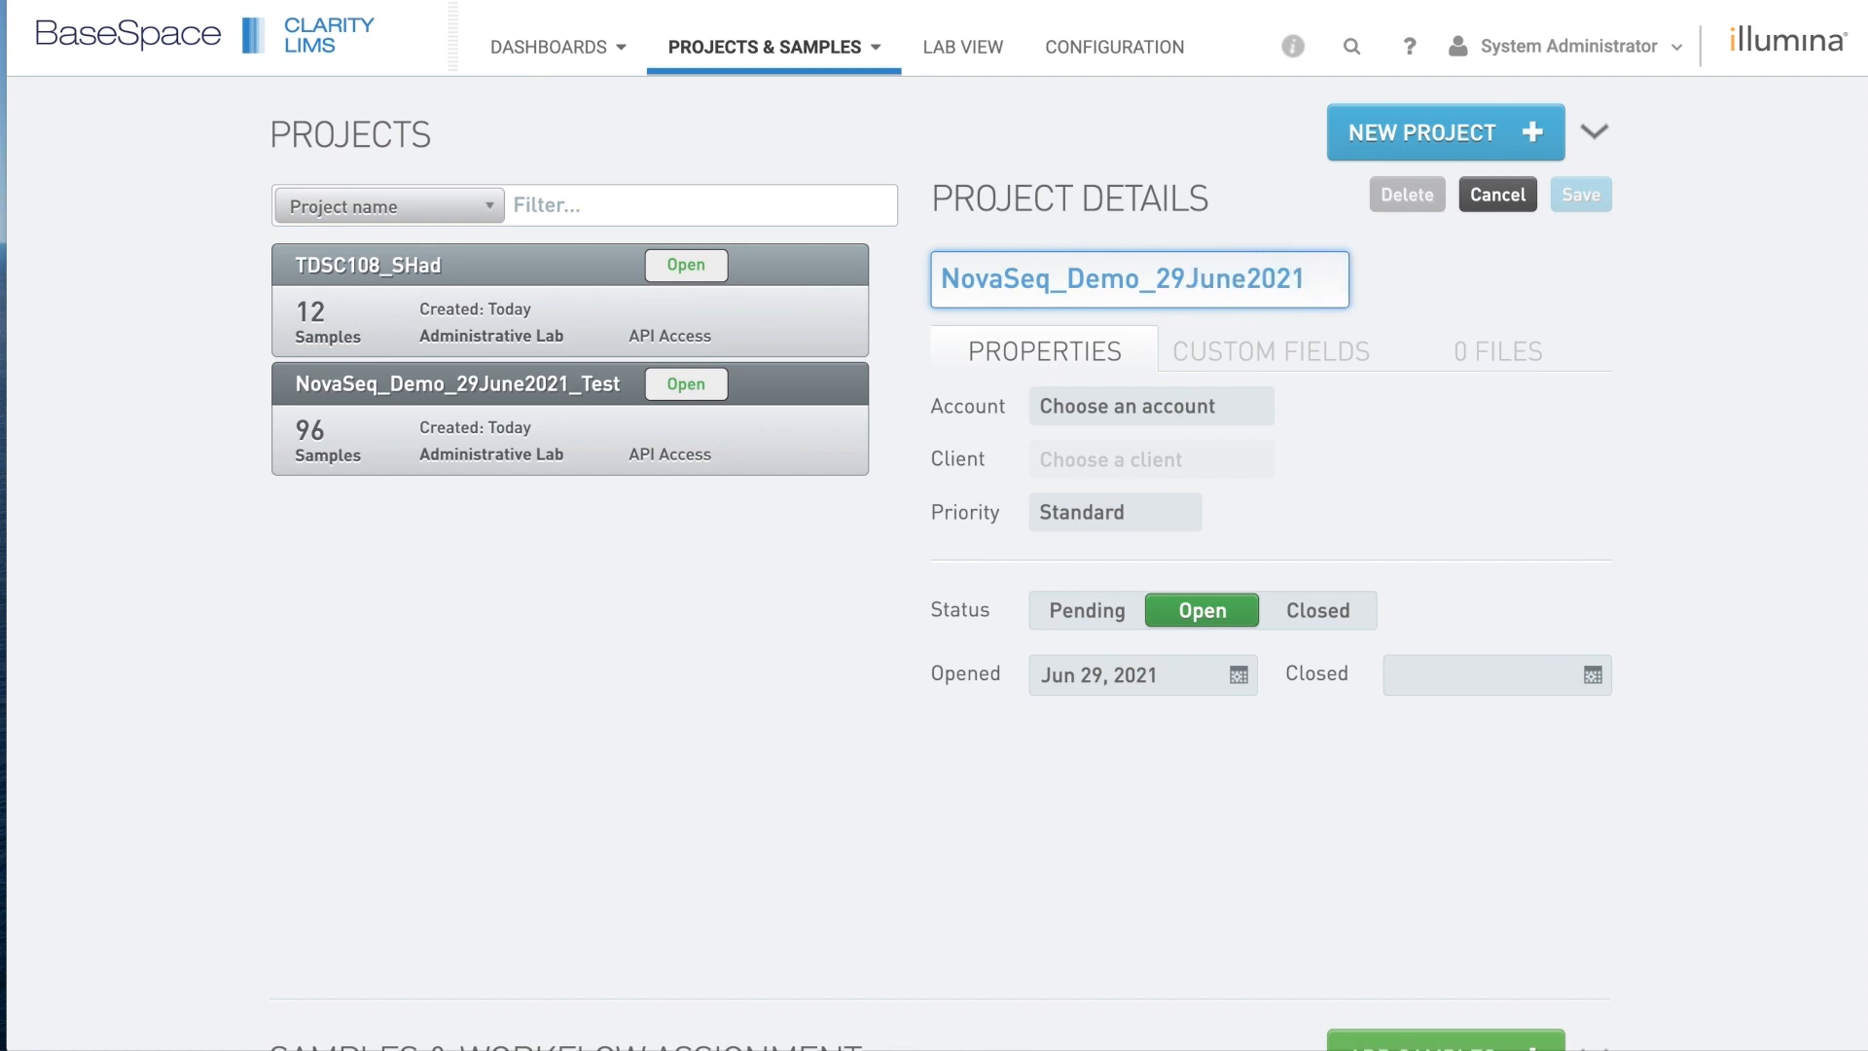
left_click(1263, 409)
left_click(1193, 451)
left_click(1265, 461)
left_click(1234, 500)
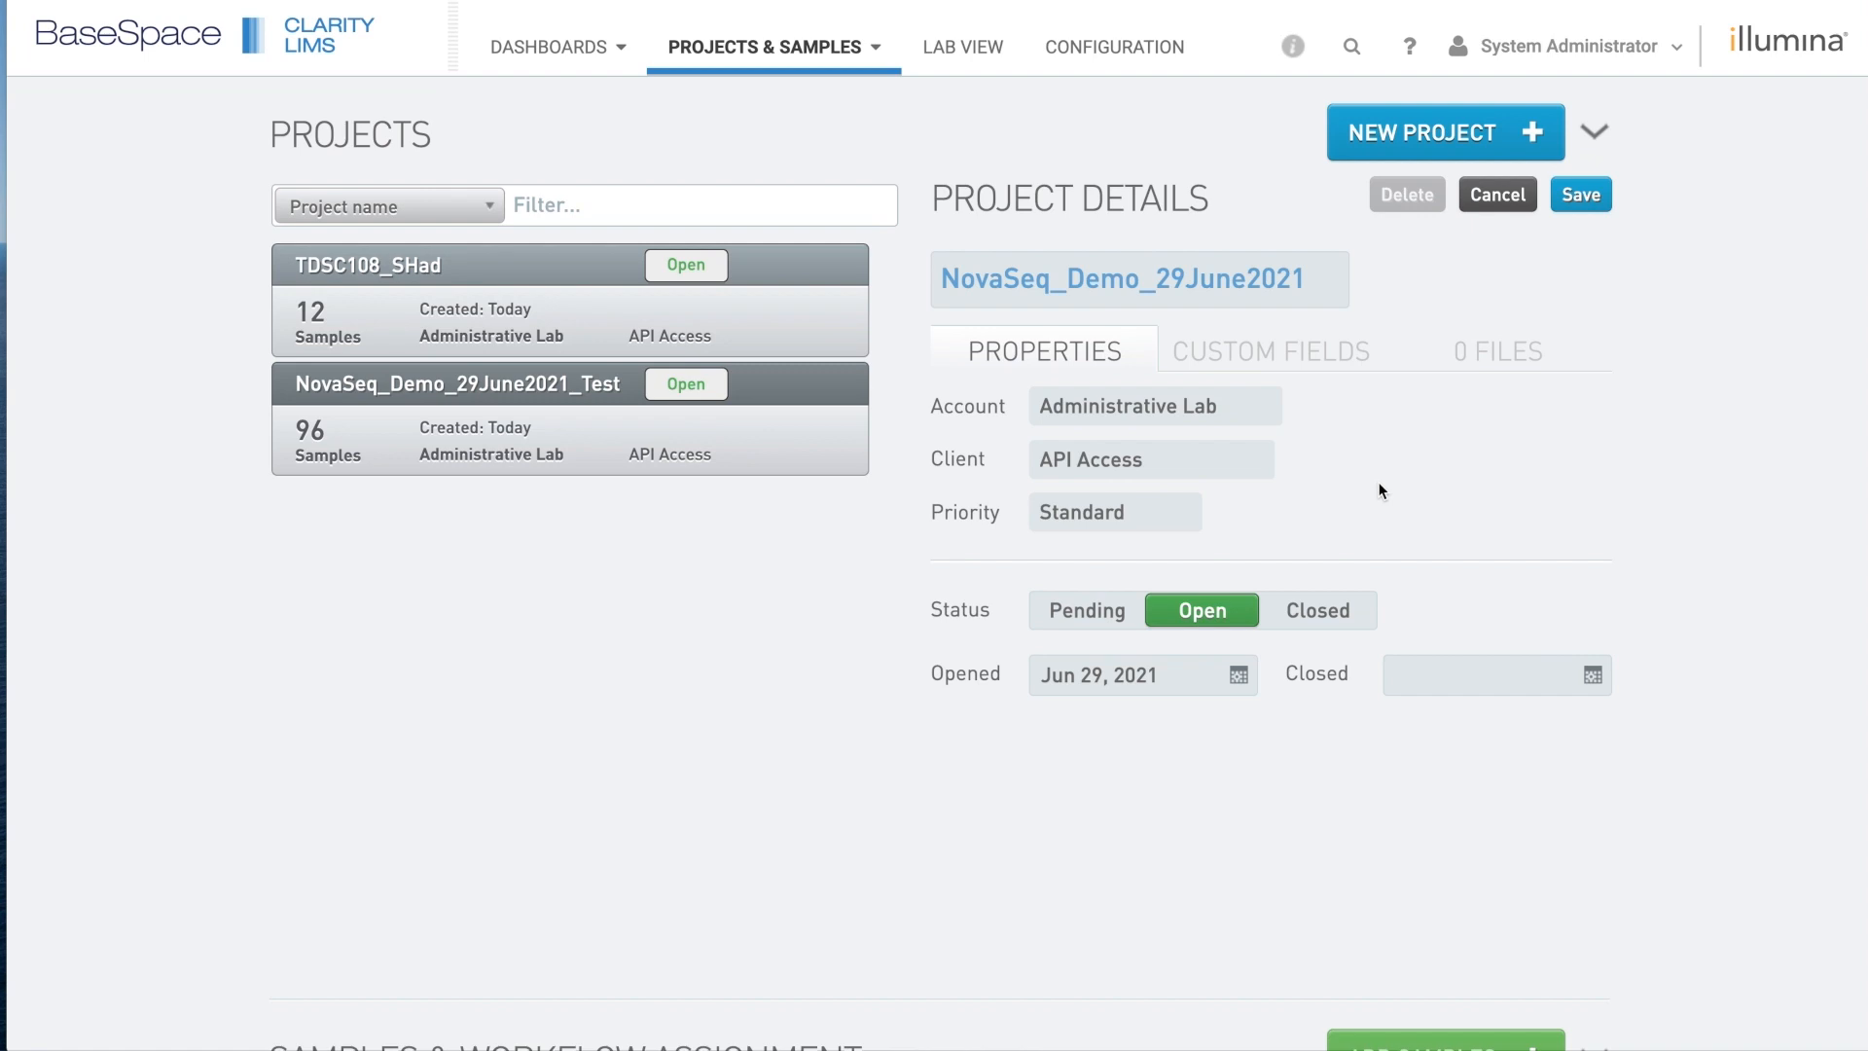
left_click(1582, 195)
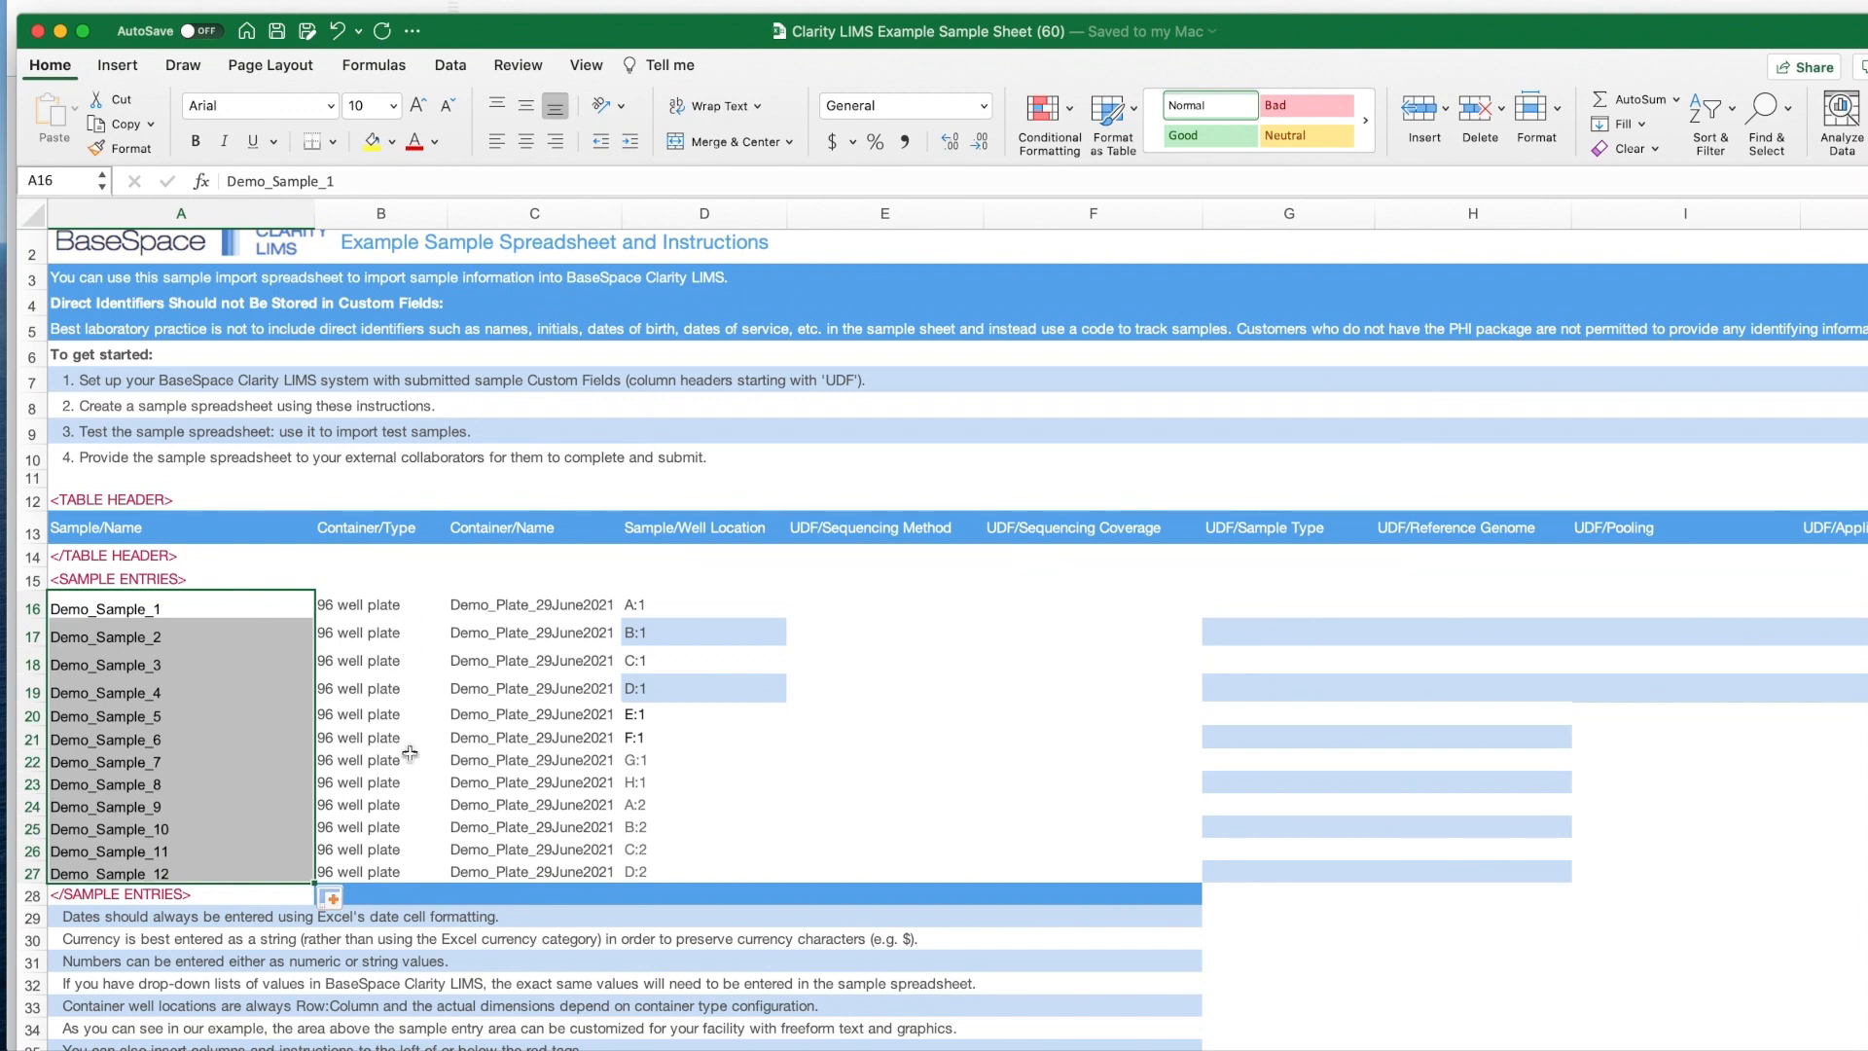
In Excel, check the first sample's container name (C16) and well location (D16).
left_click(511, 604)
left_click(672, 608)
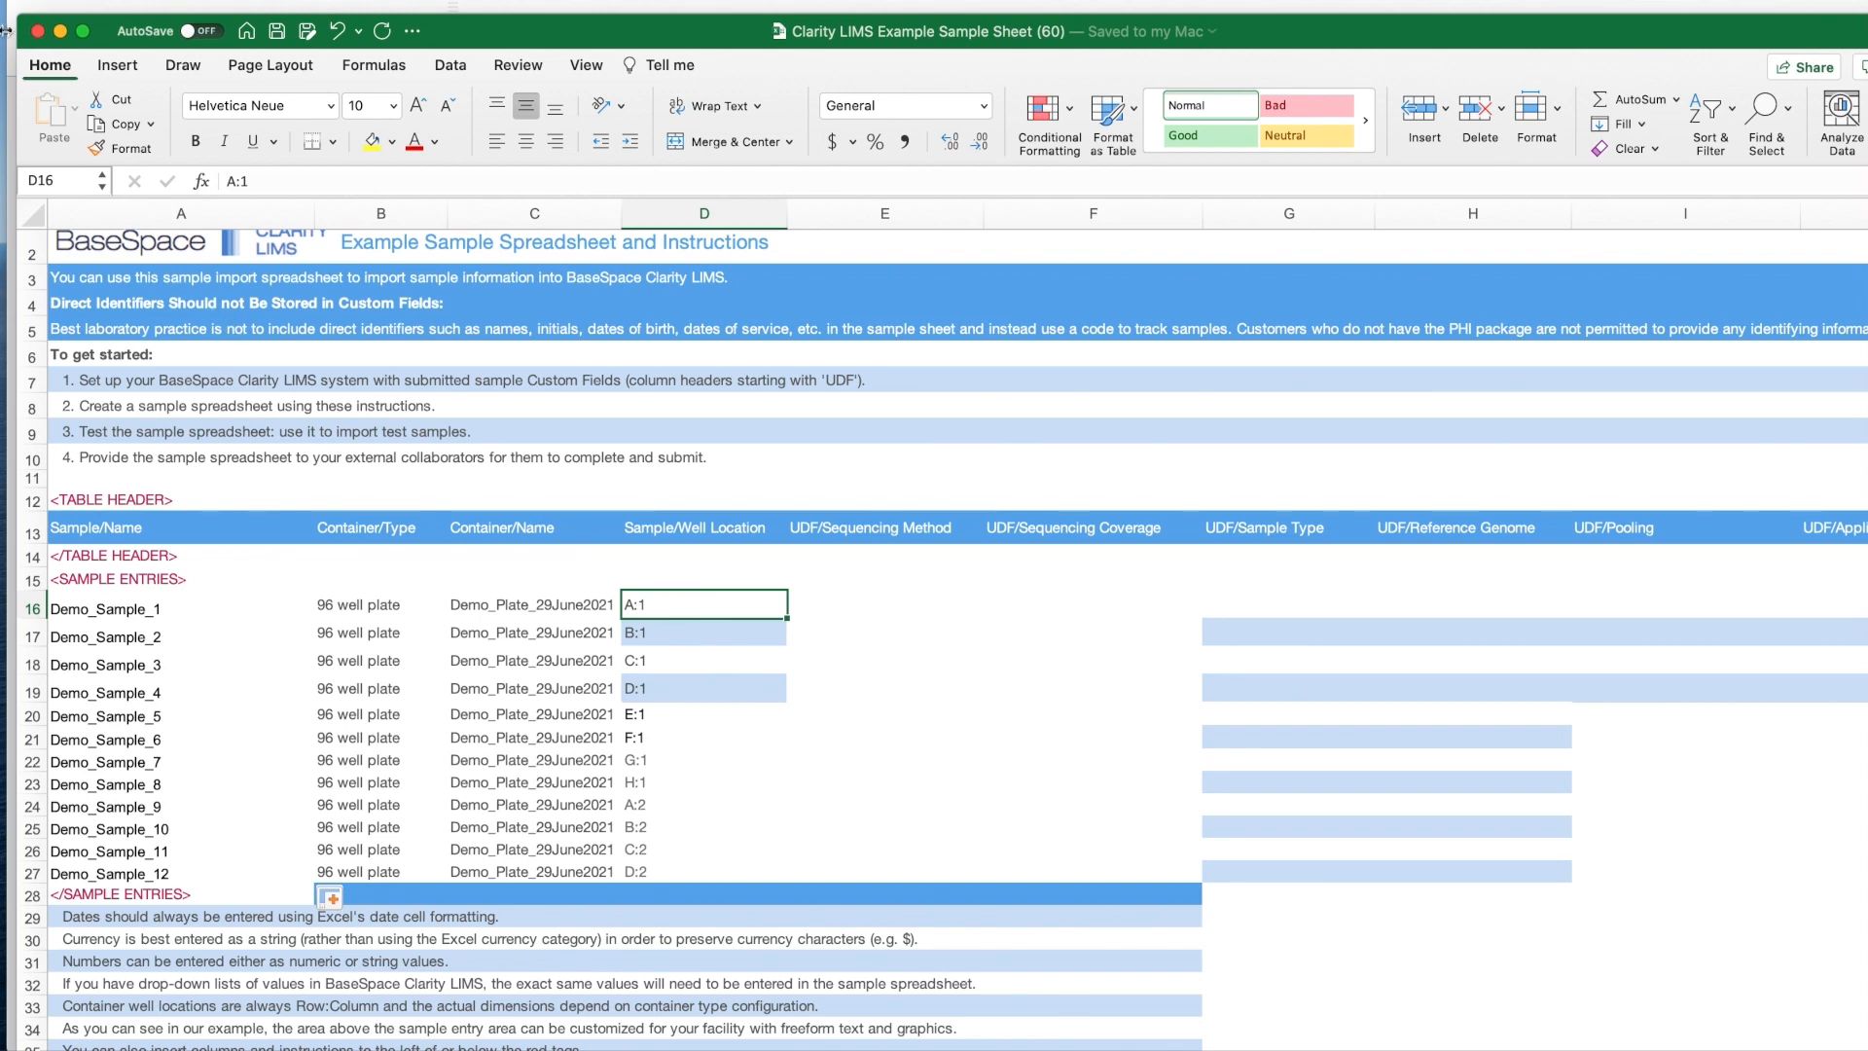
Upload 'Clarity LIMS Example Sample Sheet (60).xlsx' from Downloads as the project's sample list.
left_click(62, 36)
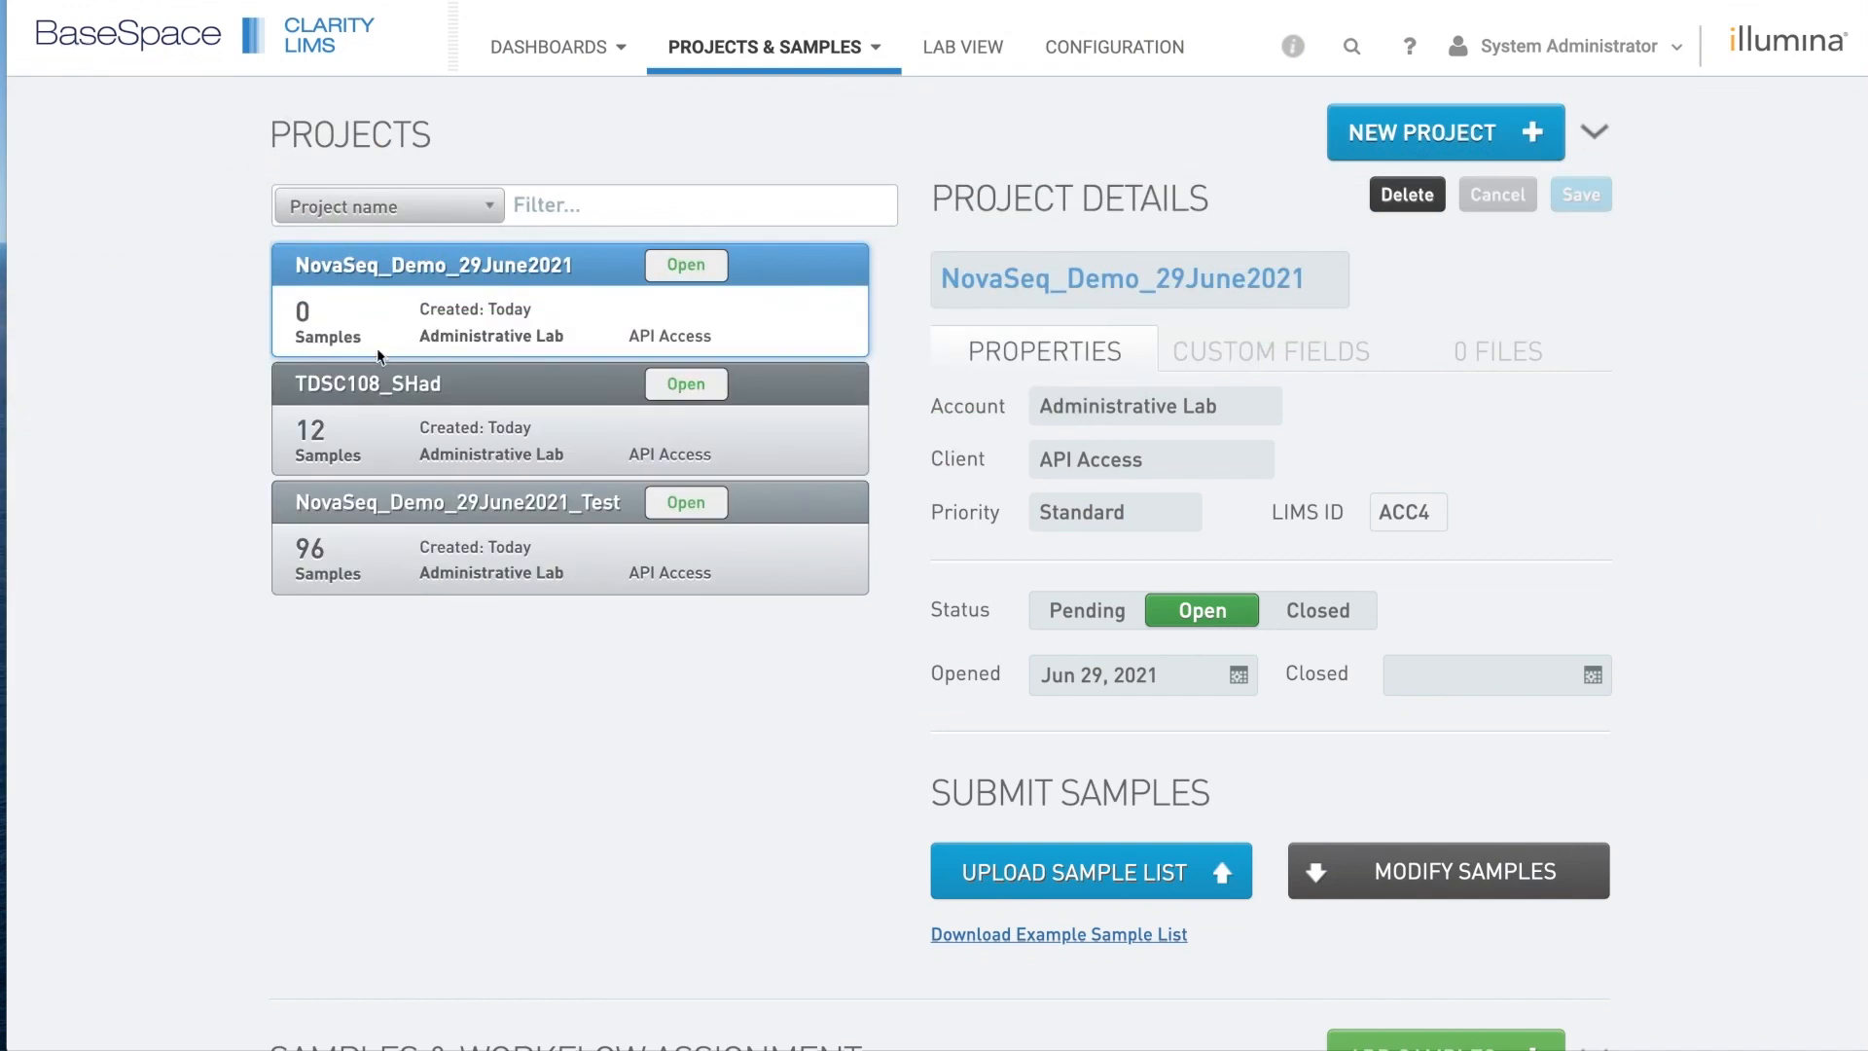
scroll(864, 878, "down", 1)
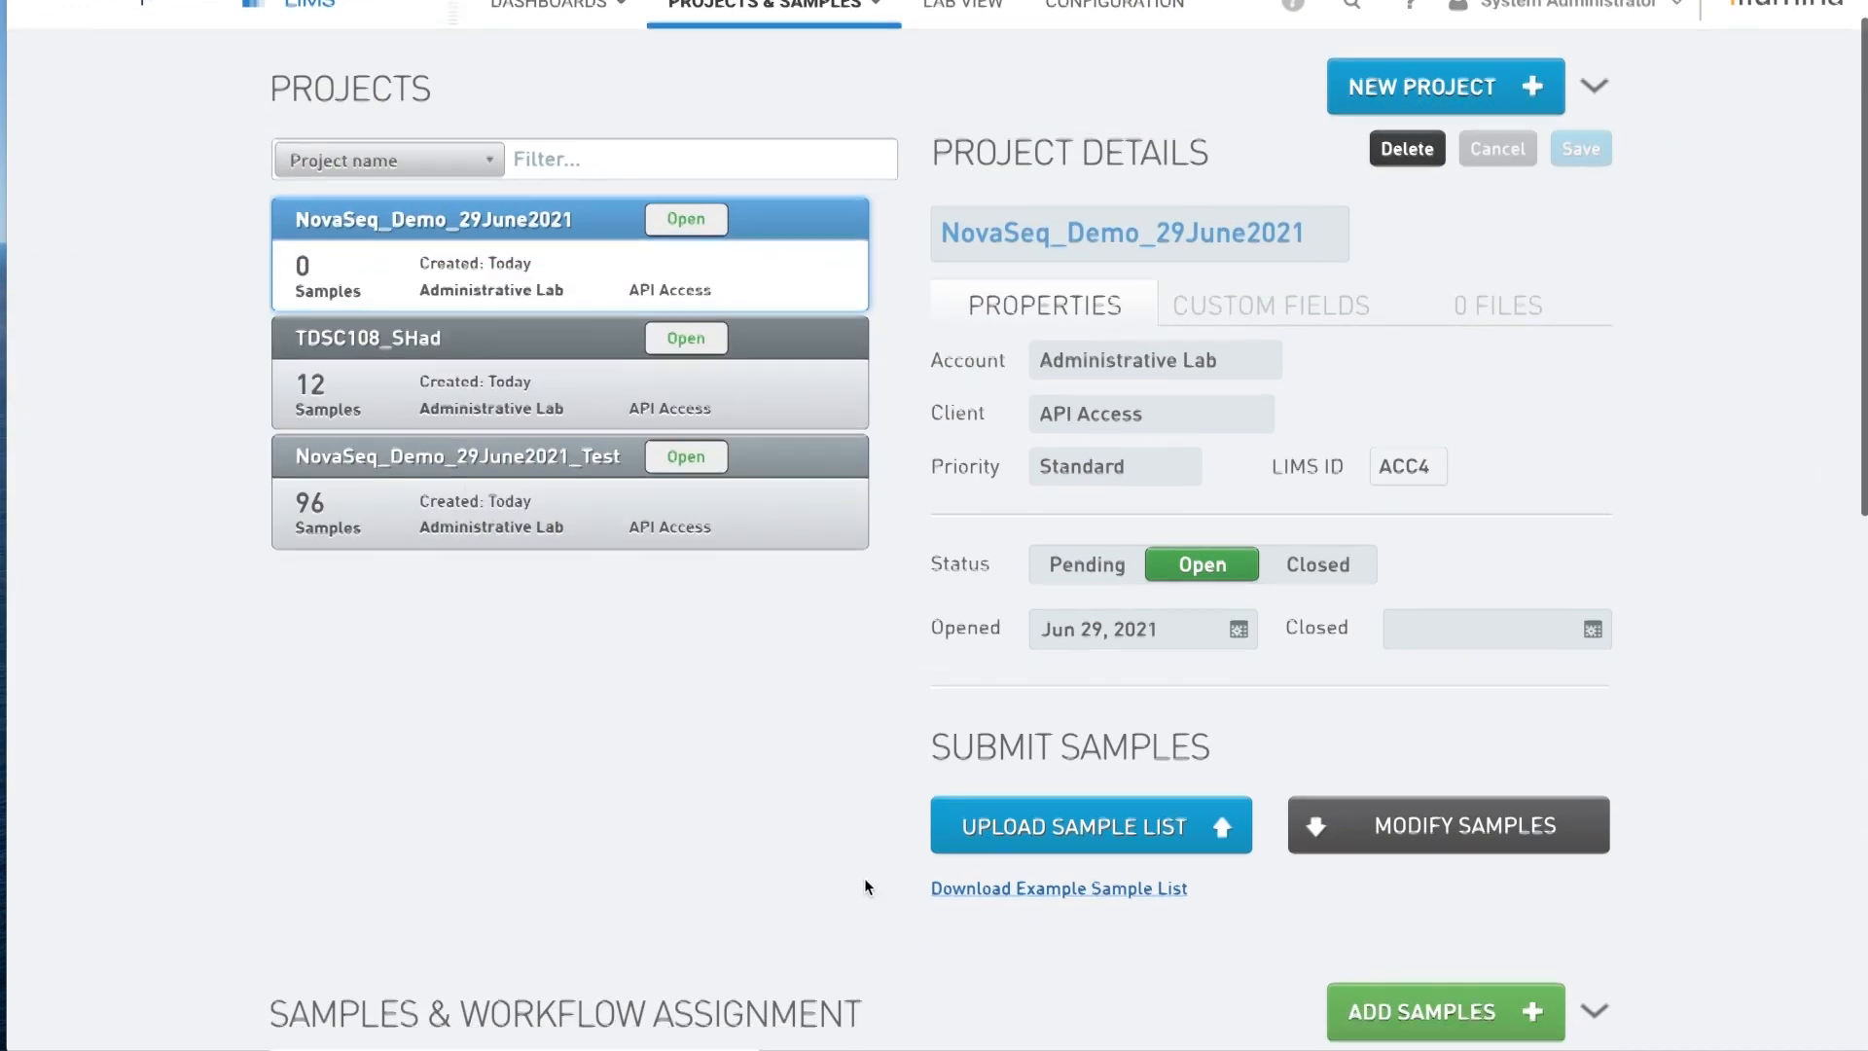
left_click(1086, 837)
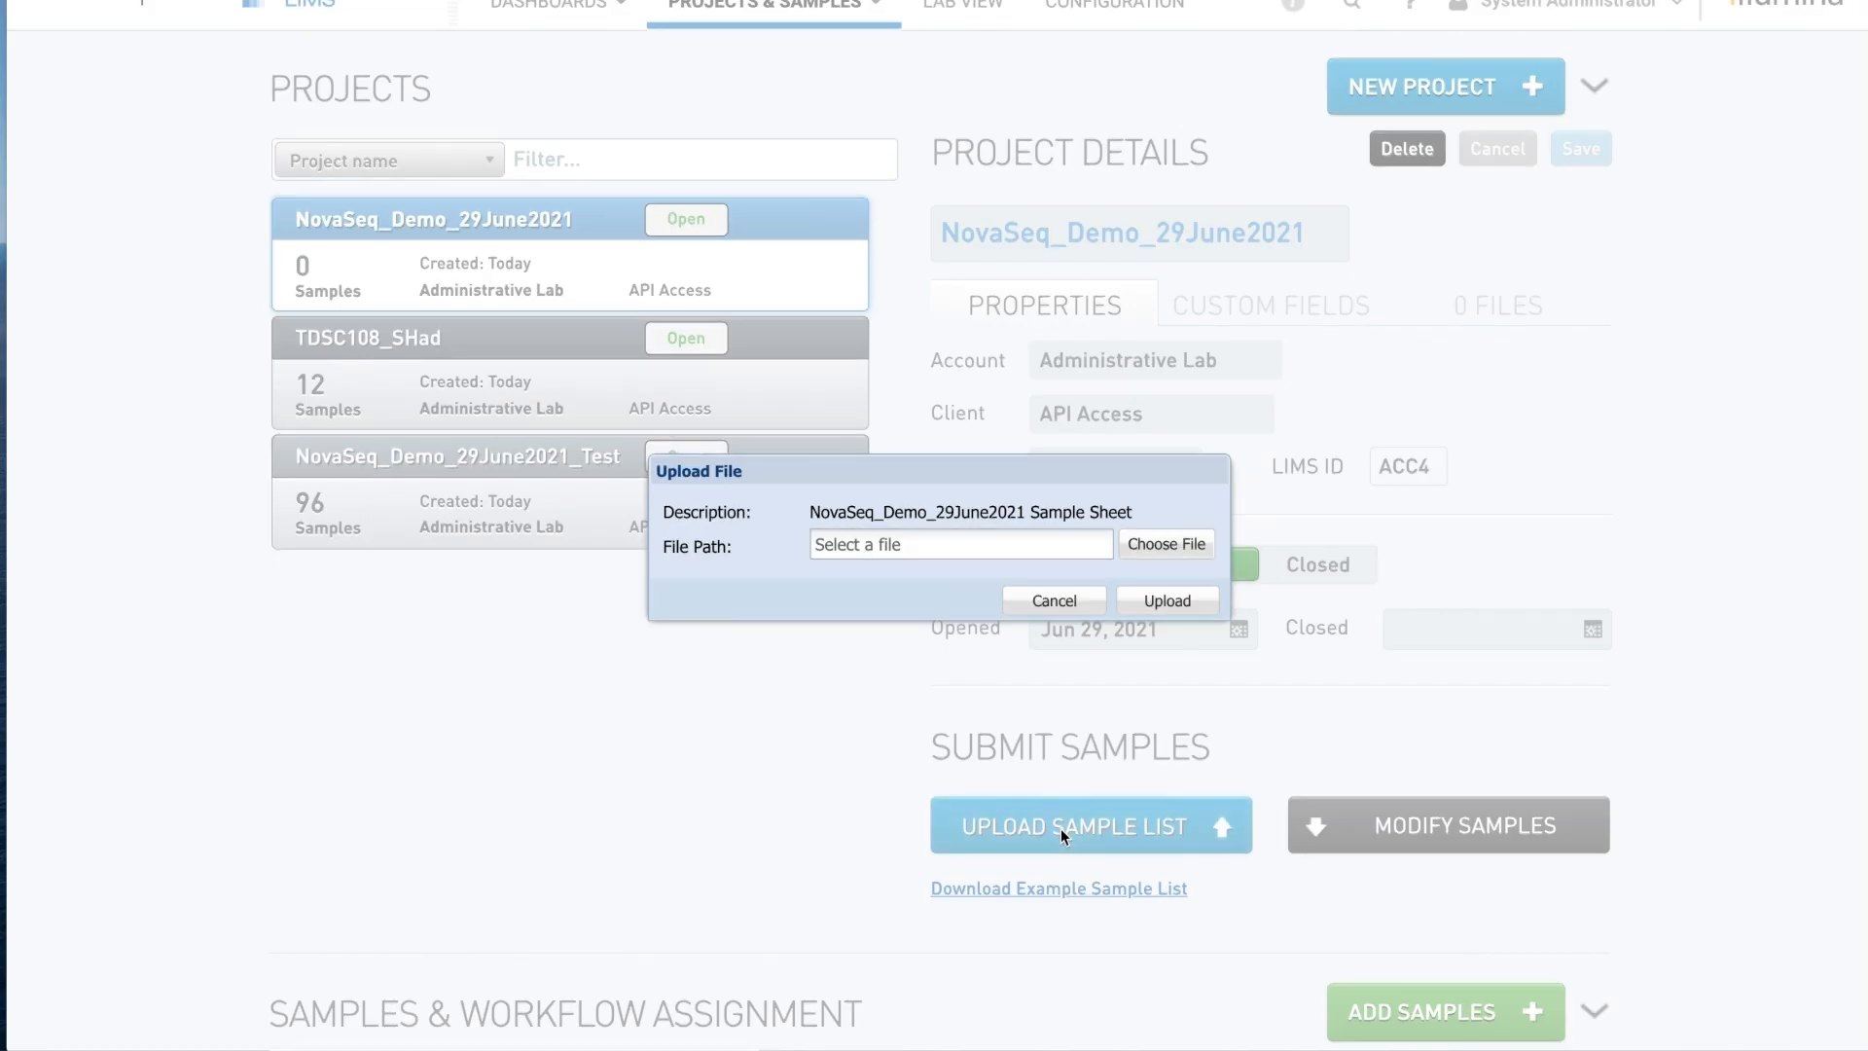
left_click(1161, 551)
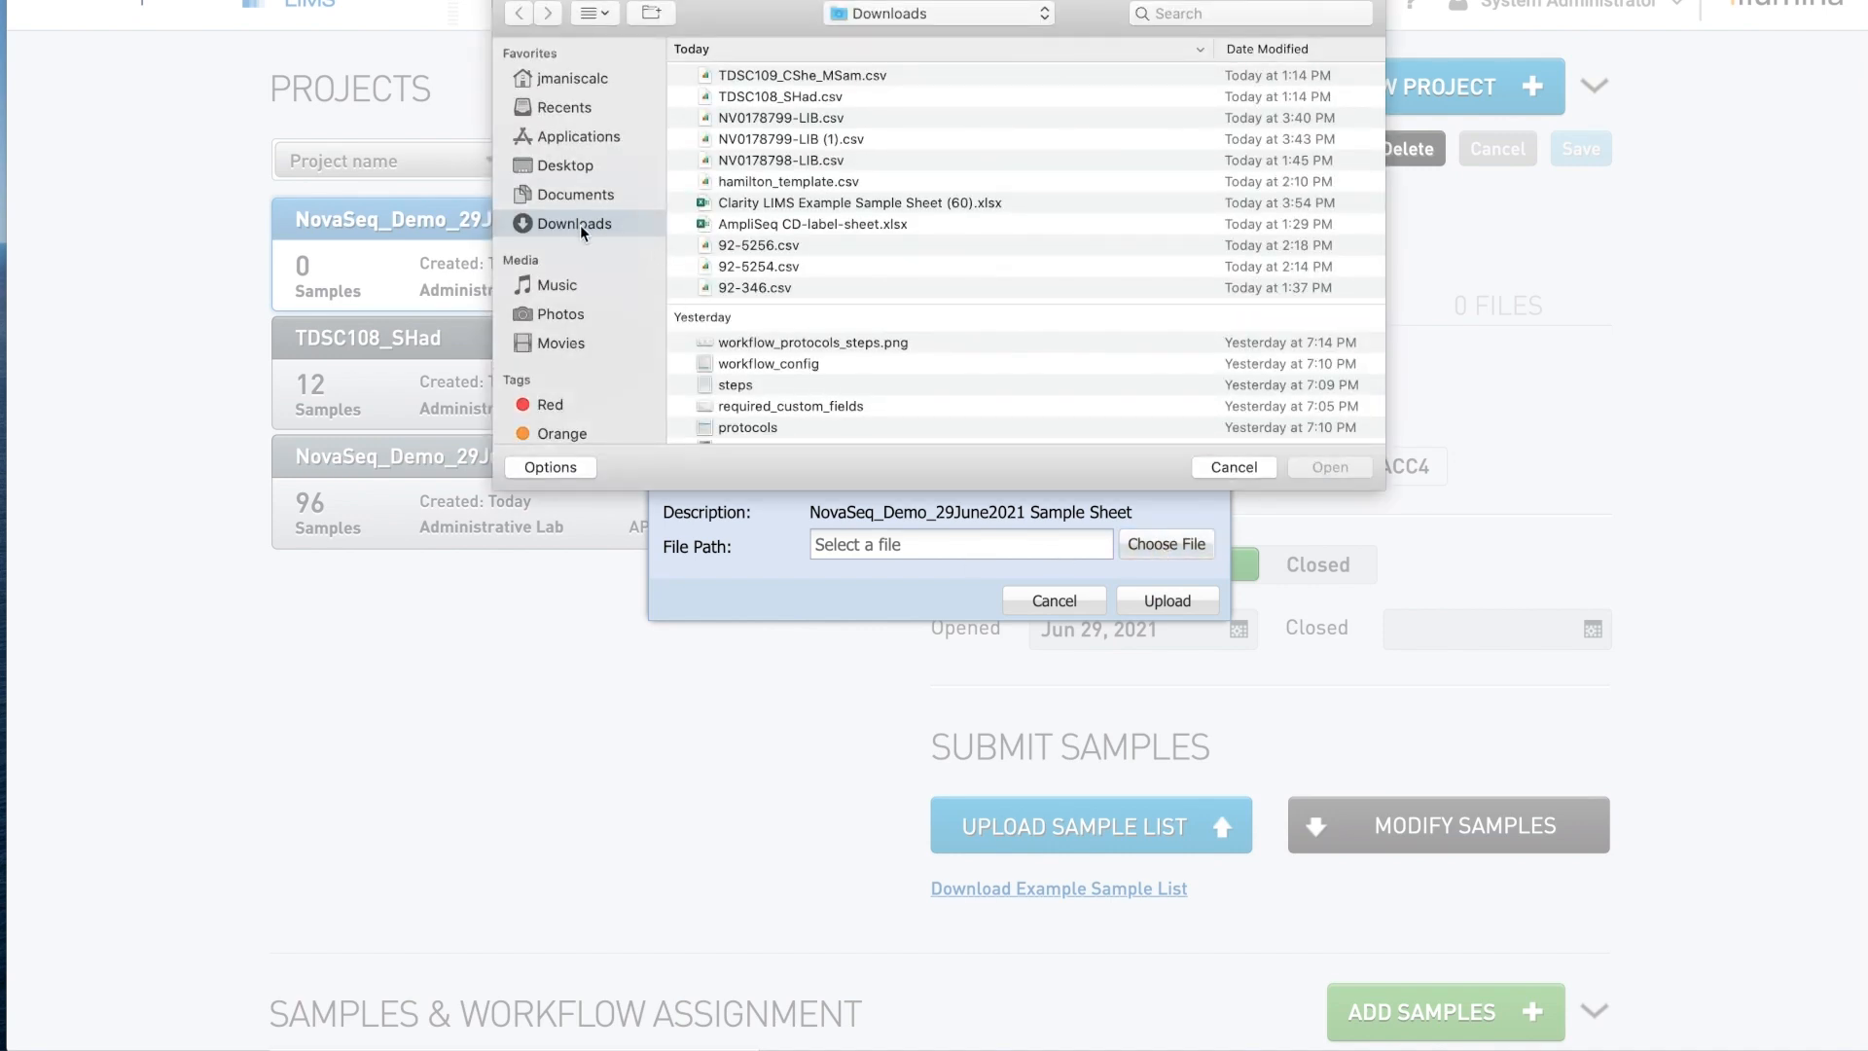
left_click(868, 205)
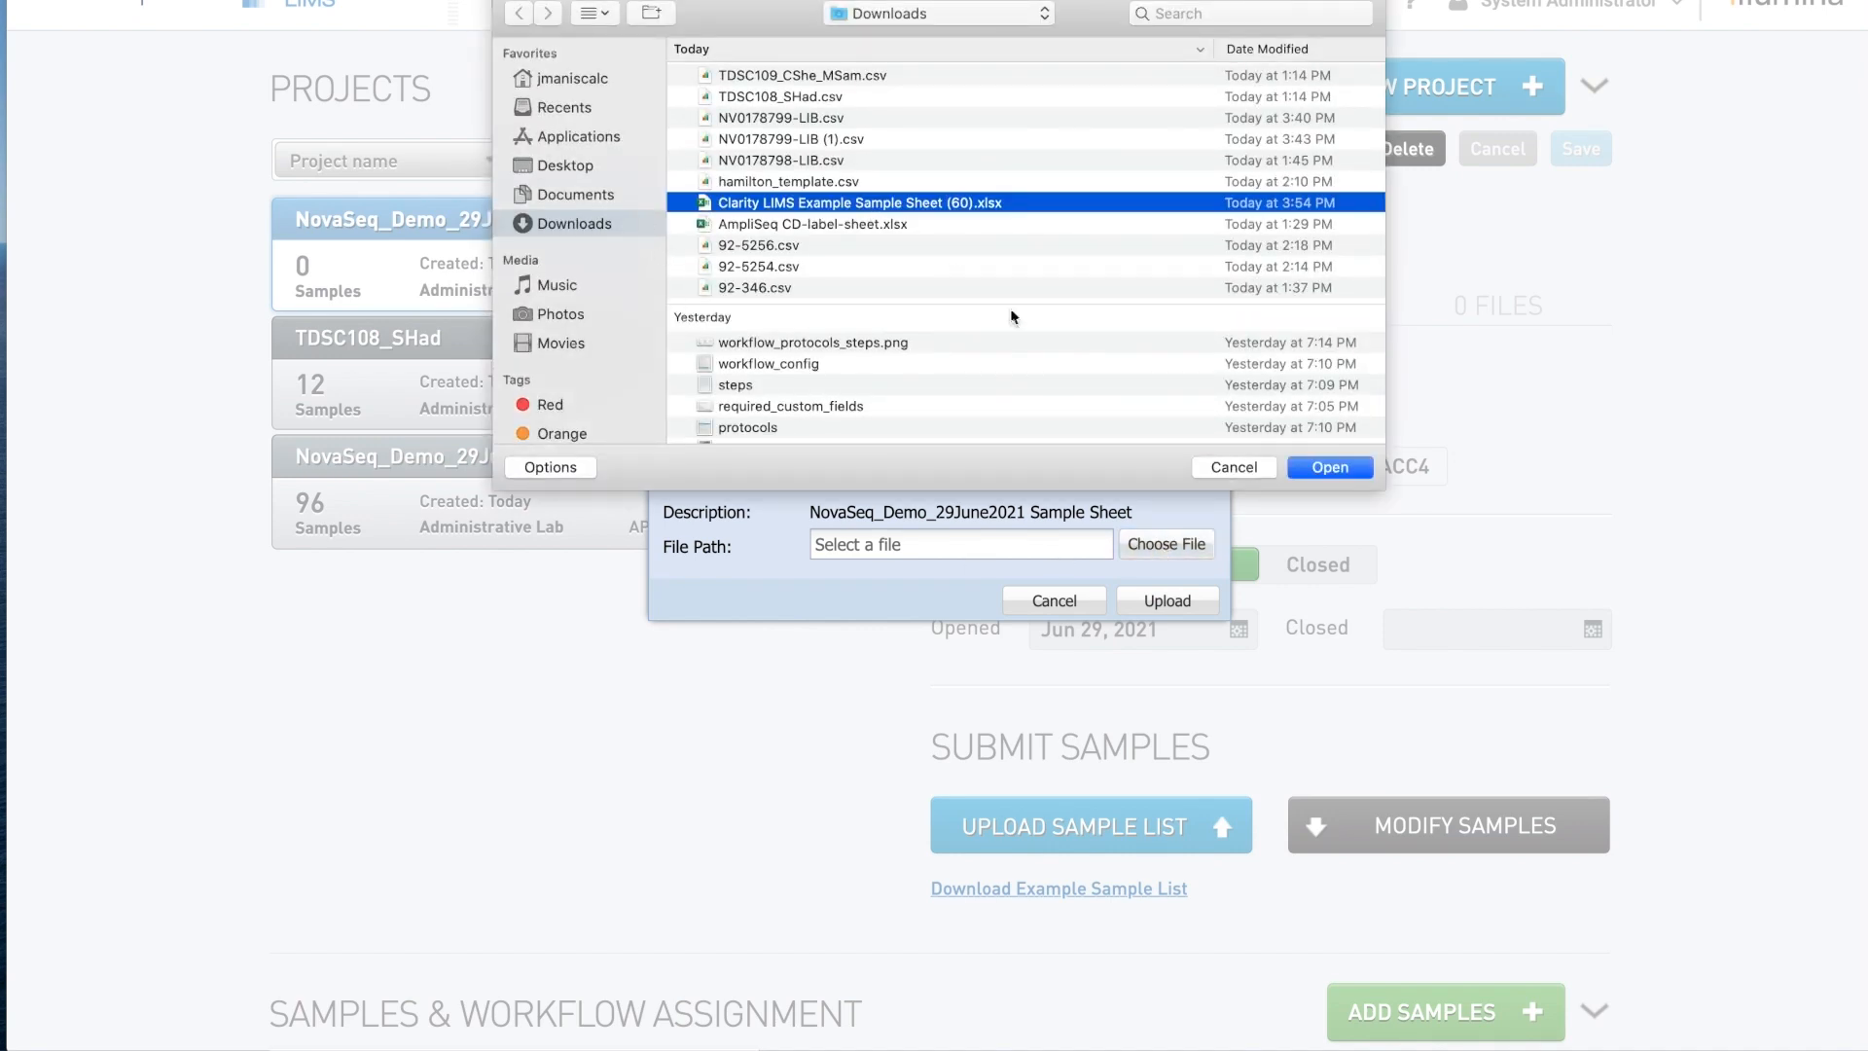
left_click(1321, 467)
left_click(1175, 600)
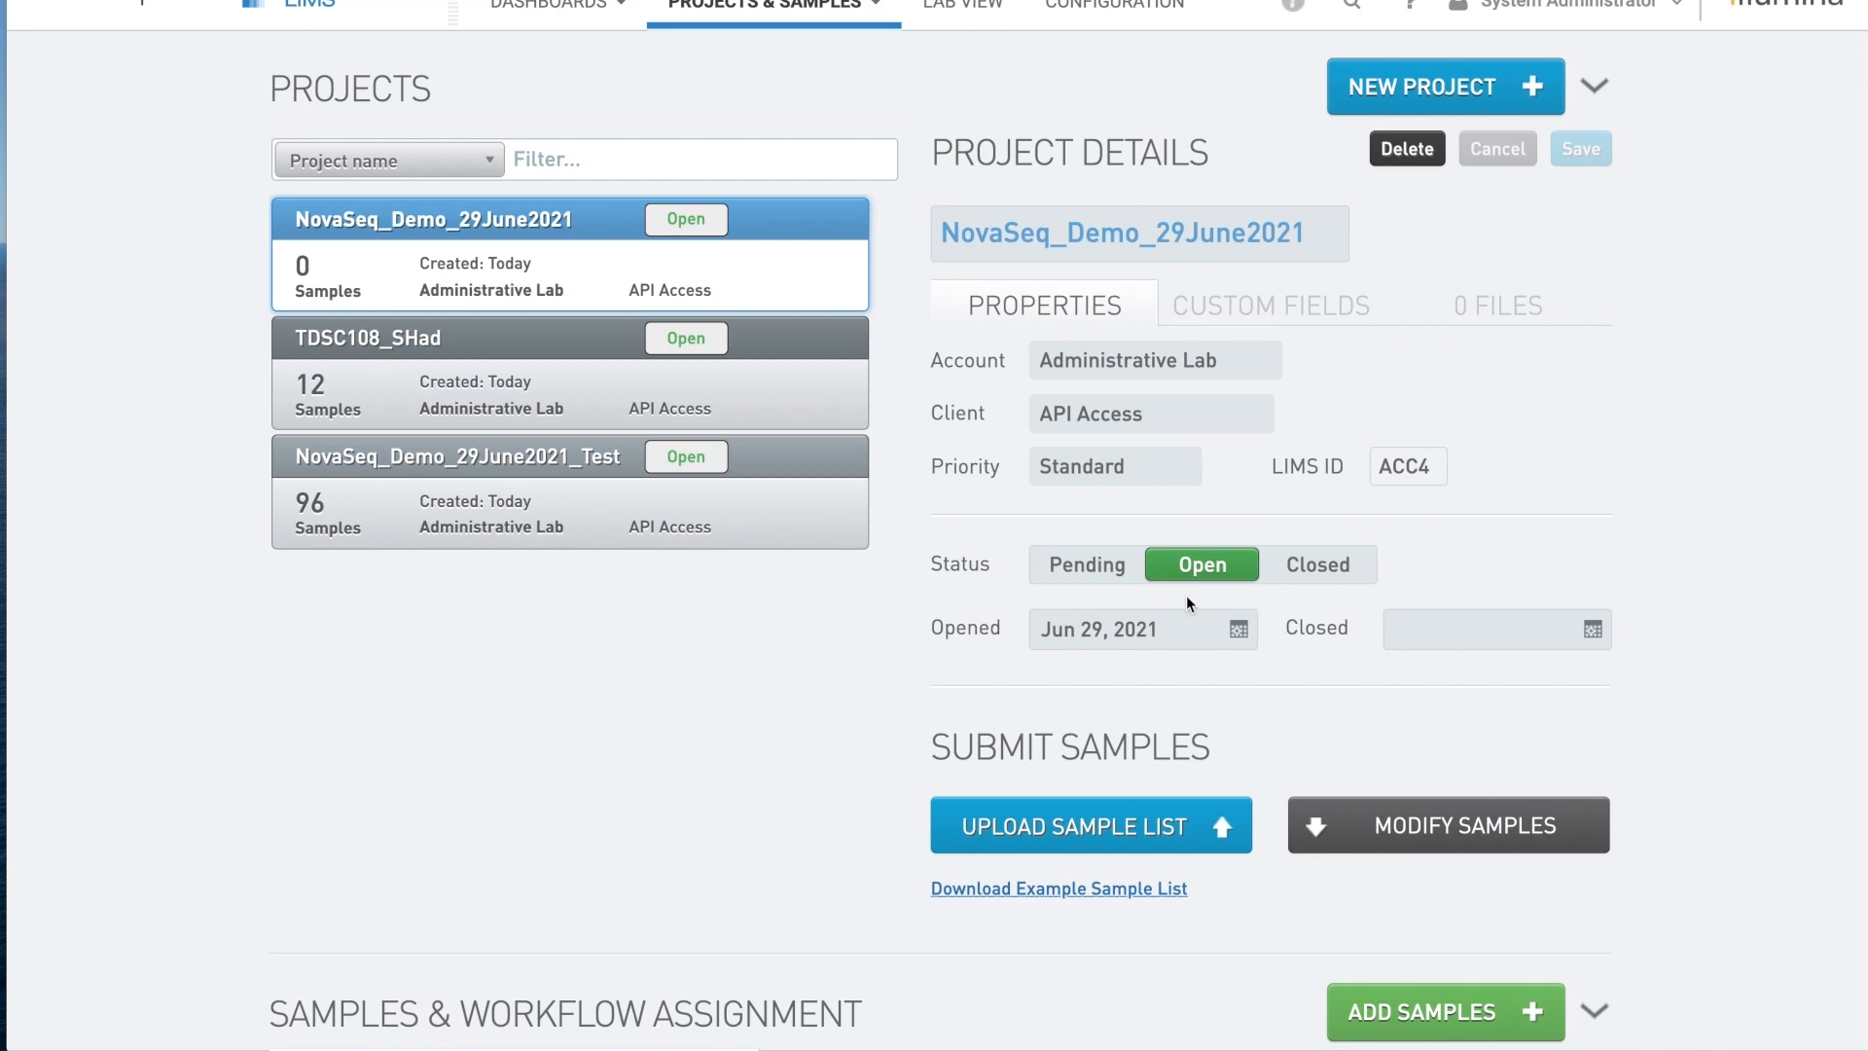
Expand the Today group to review the 12 submitted Demo samples.
scroll(833, 747, "down", 1)
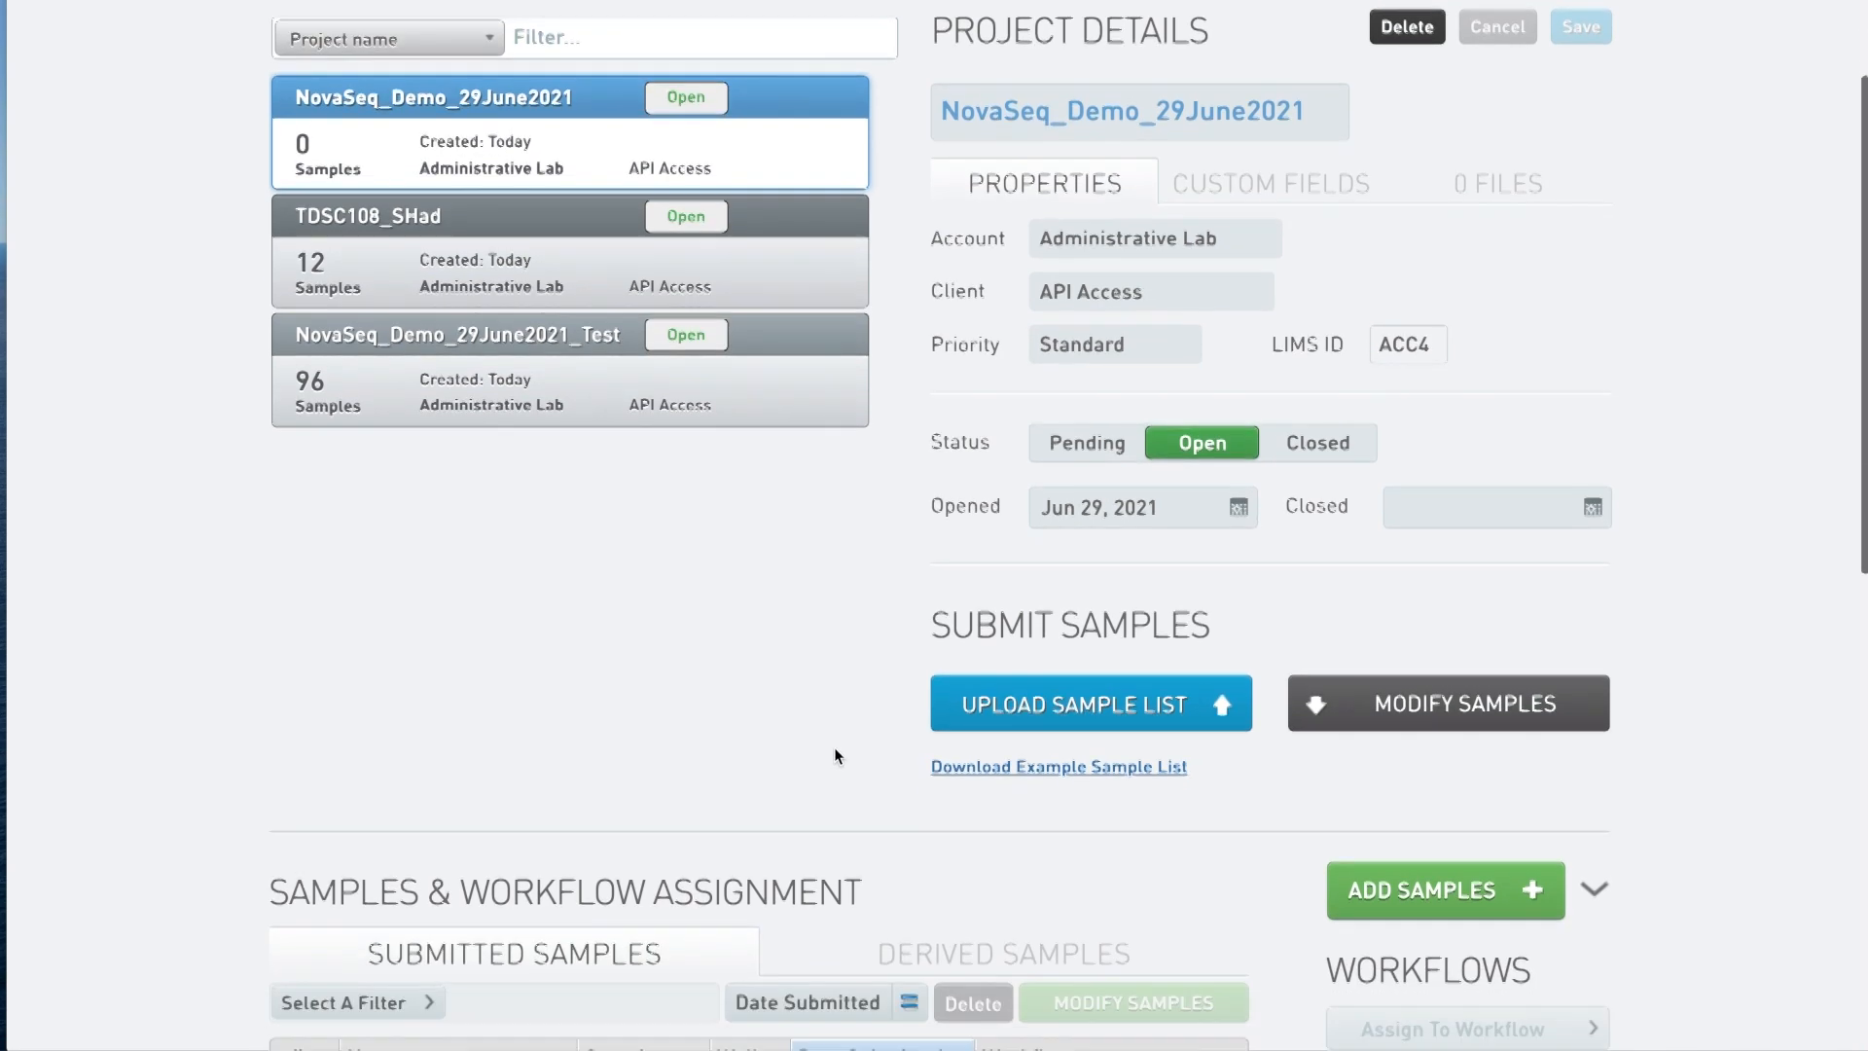
scroll(835, 755, "down", 4)
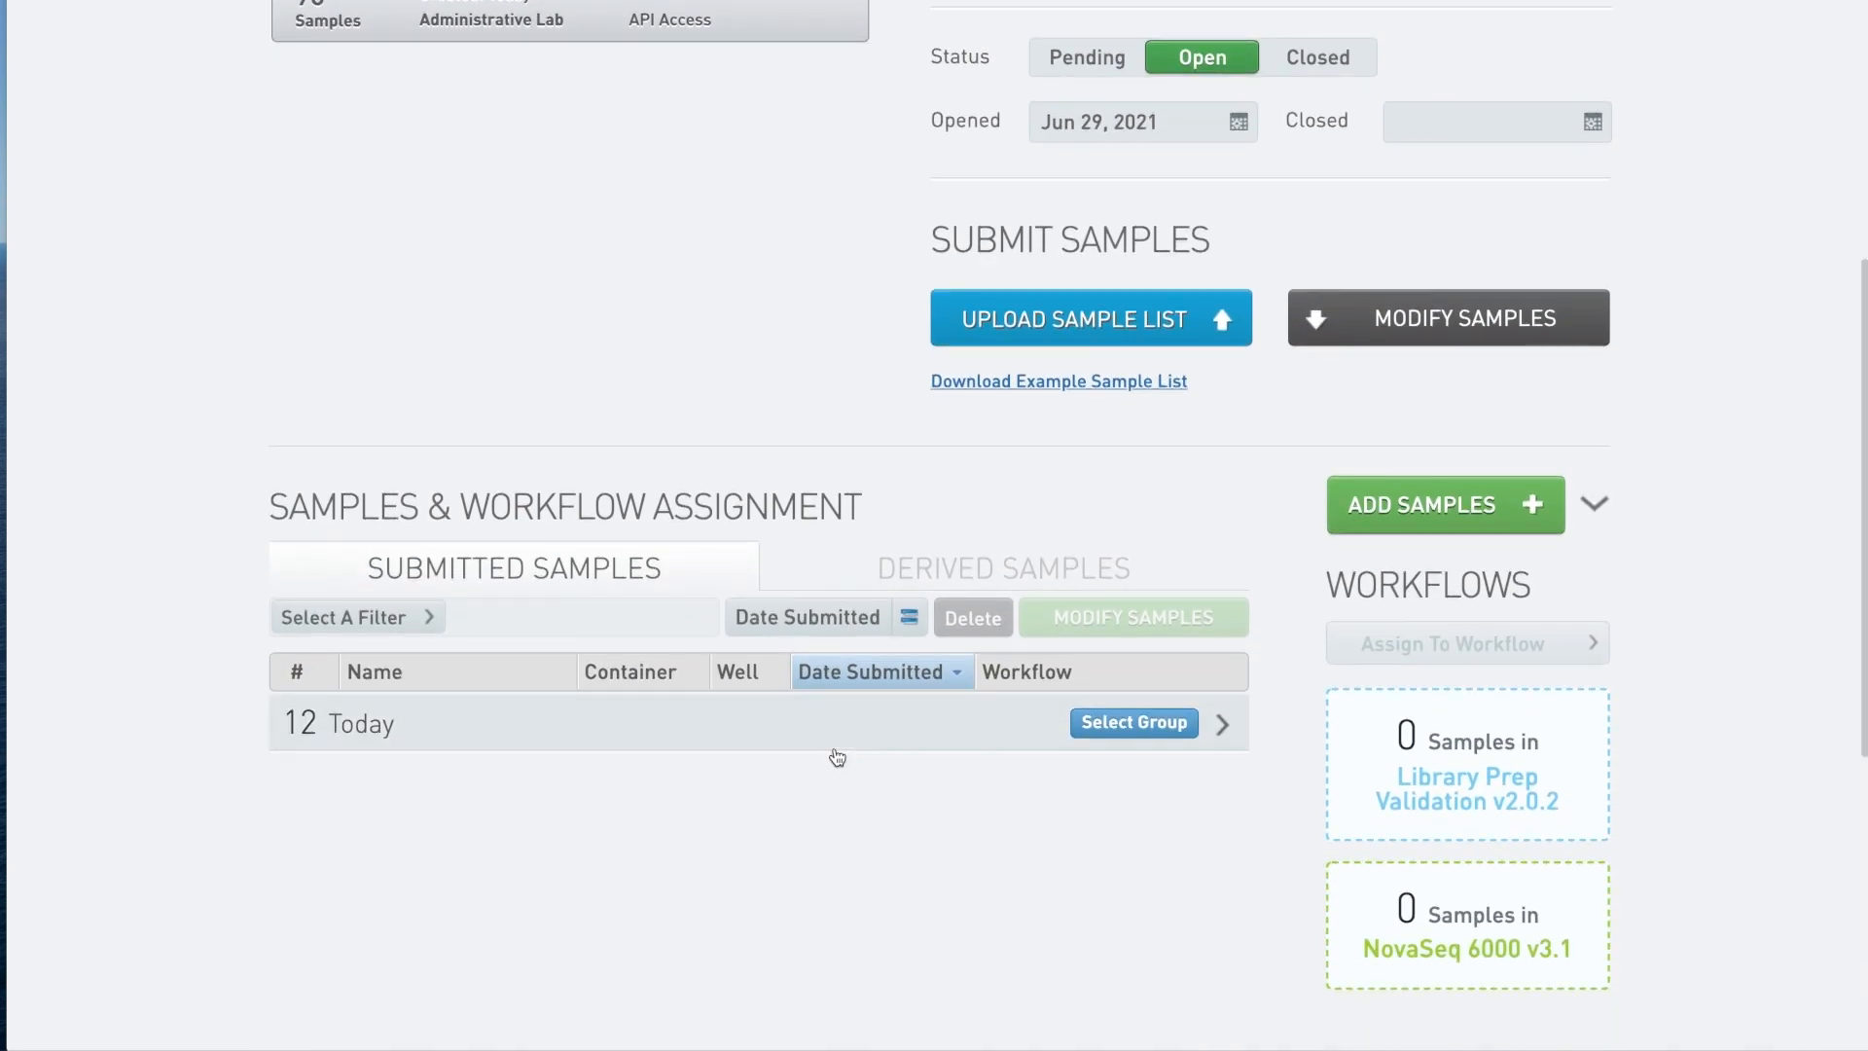
left_click(1223, 725)
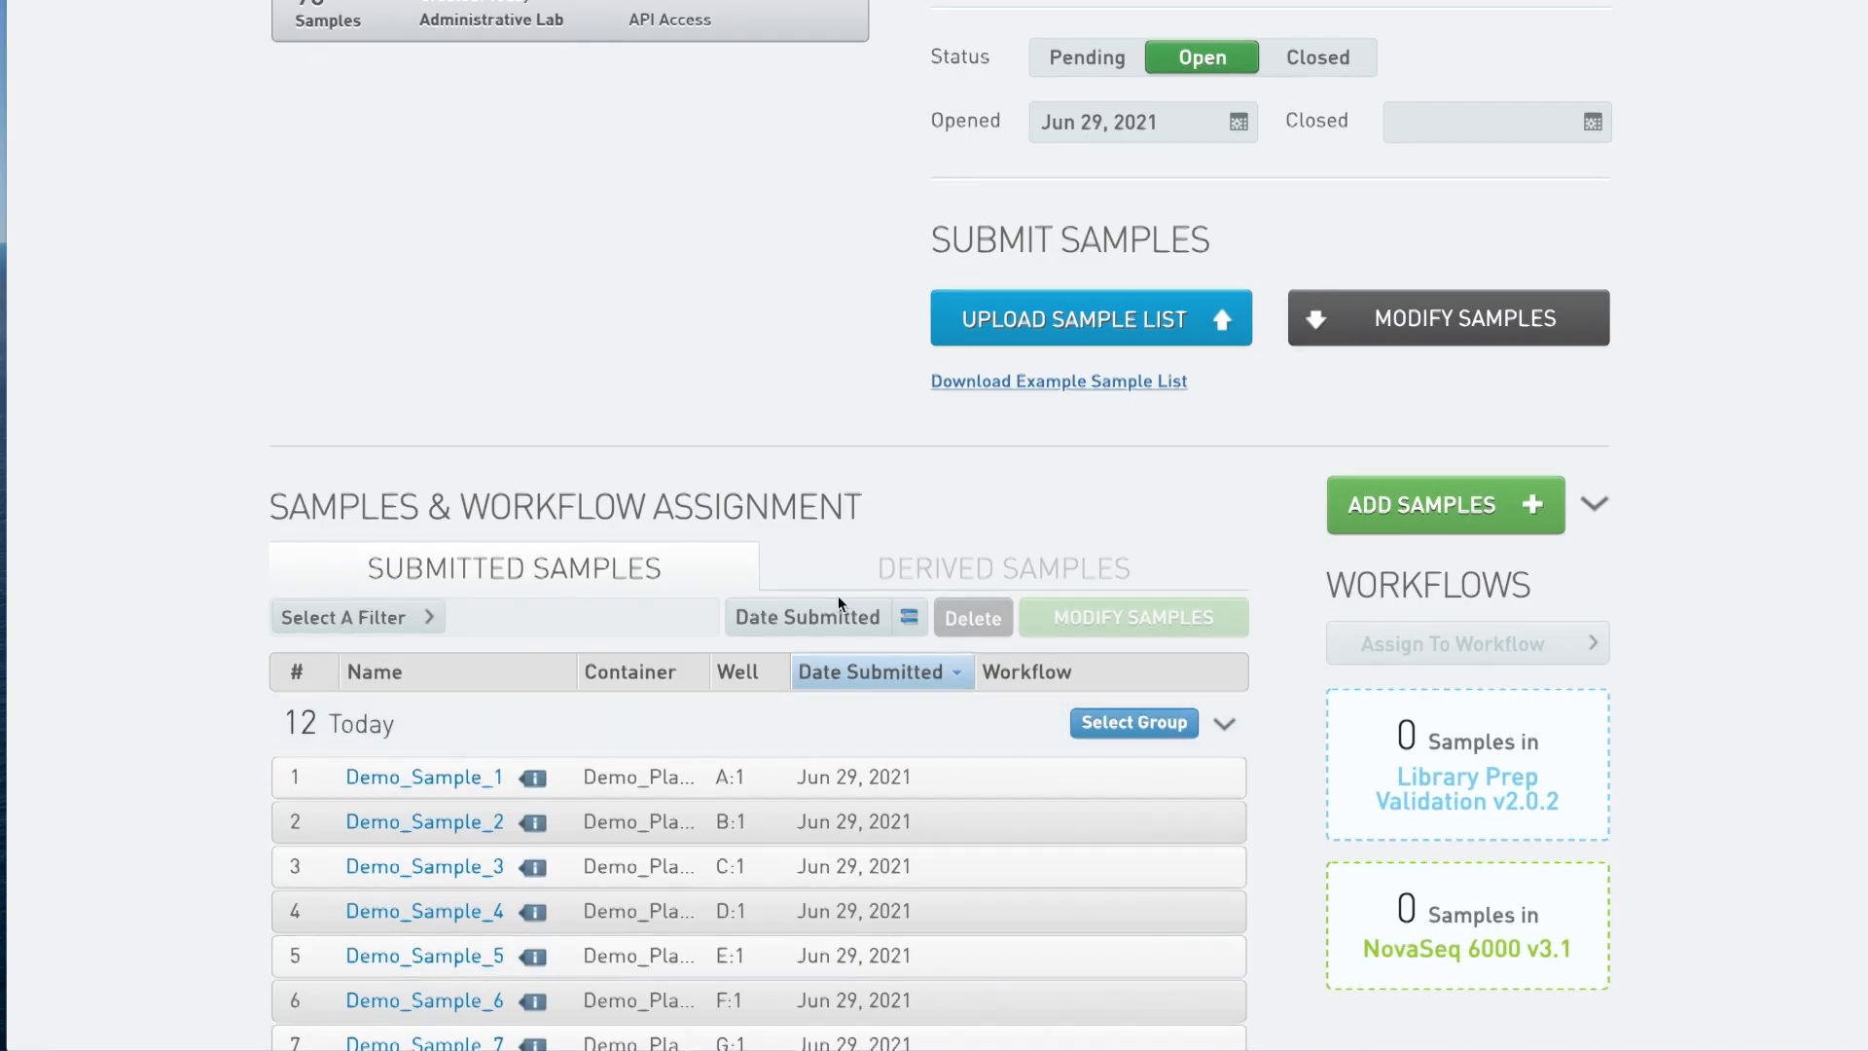
scroll(838, 595, "down", 4)
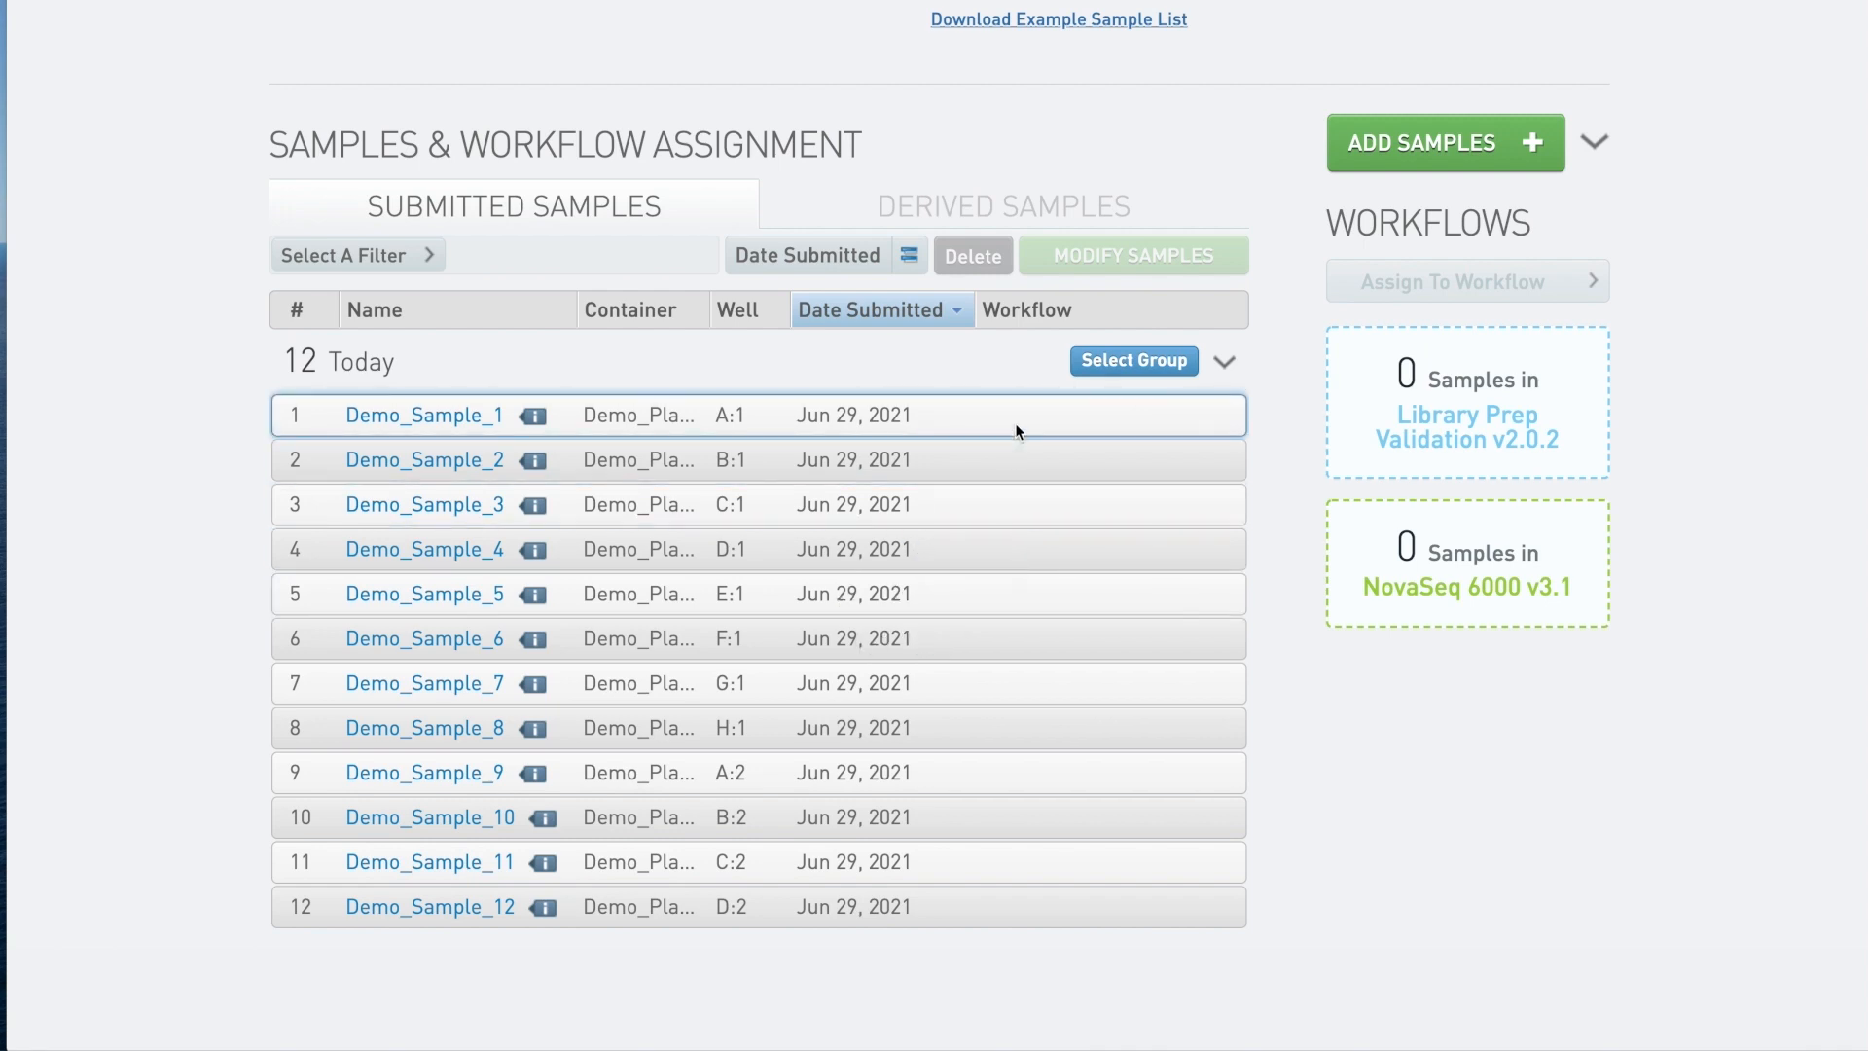
Select the whole group of 12 Demo samples and assign them to Library Prep Validation v2.0.2.
left_click(1121, 362)
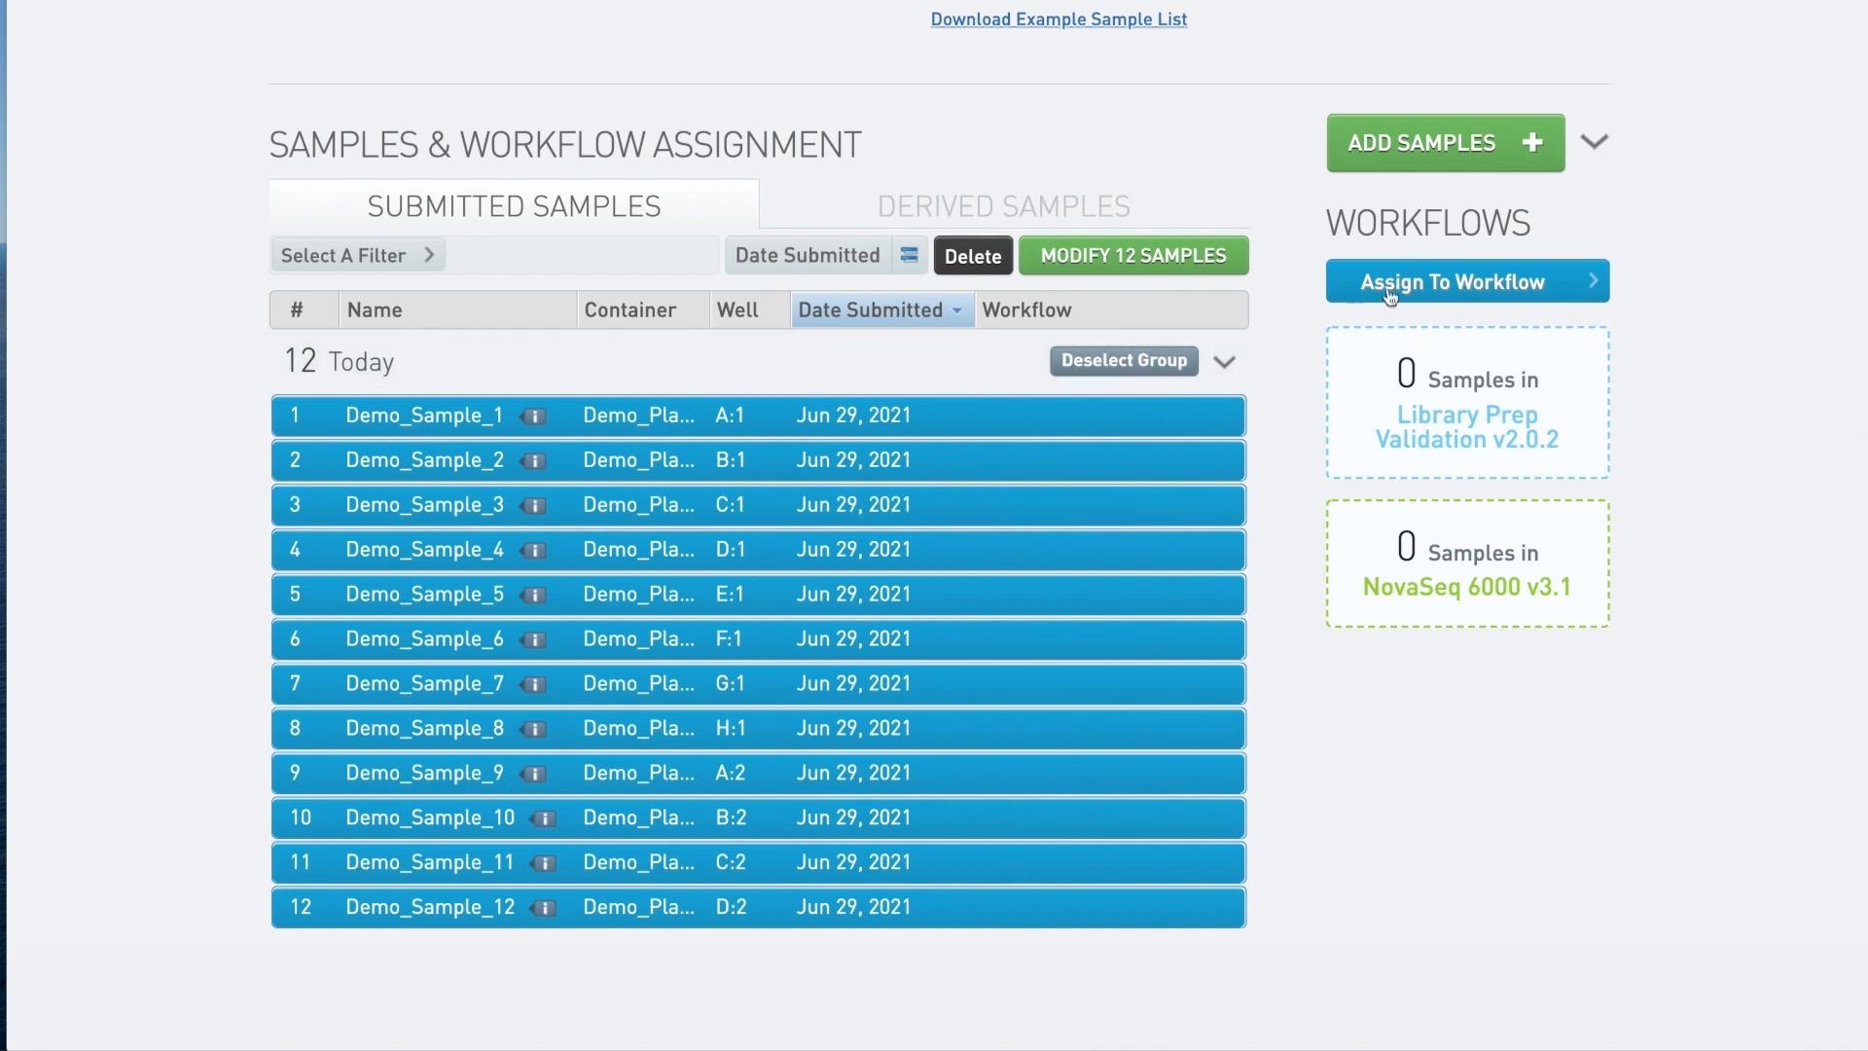
left_click(1593, 288)
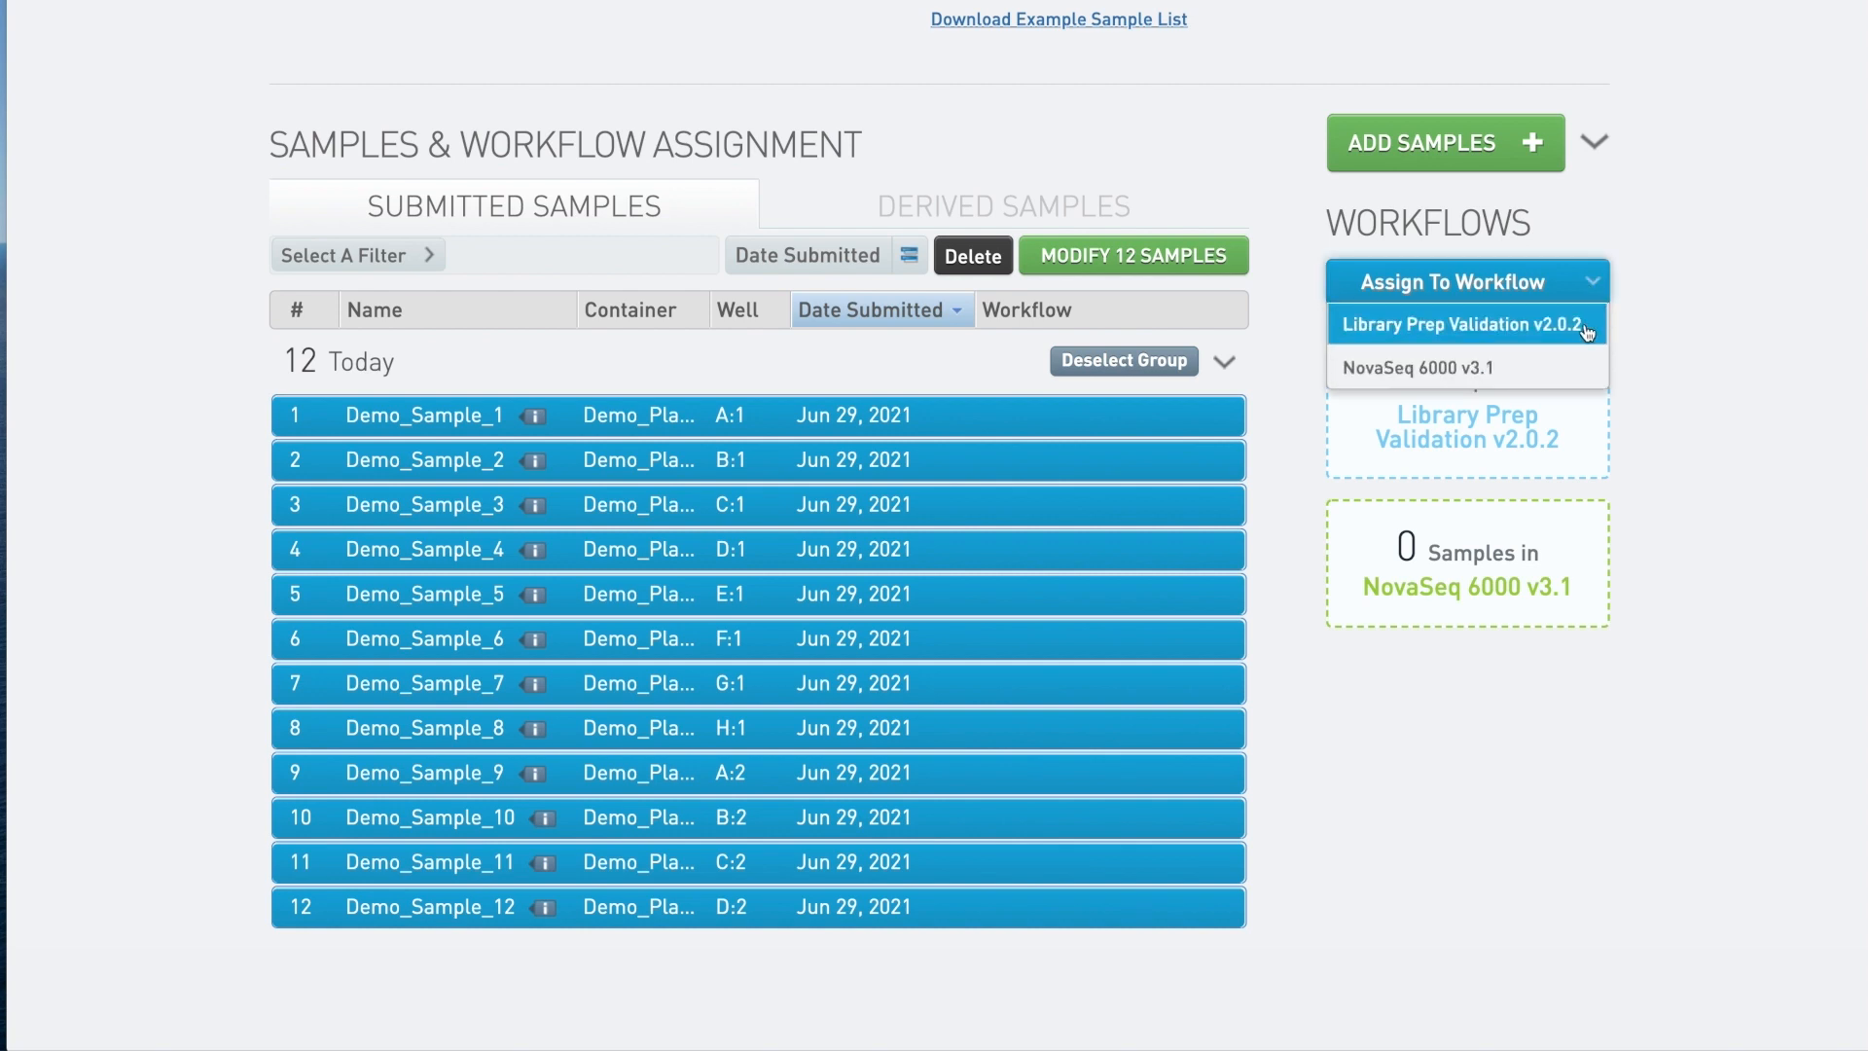
left_click(1589, 333)
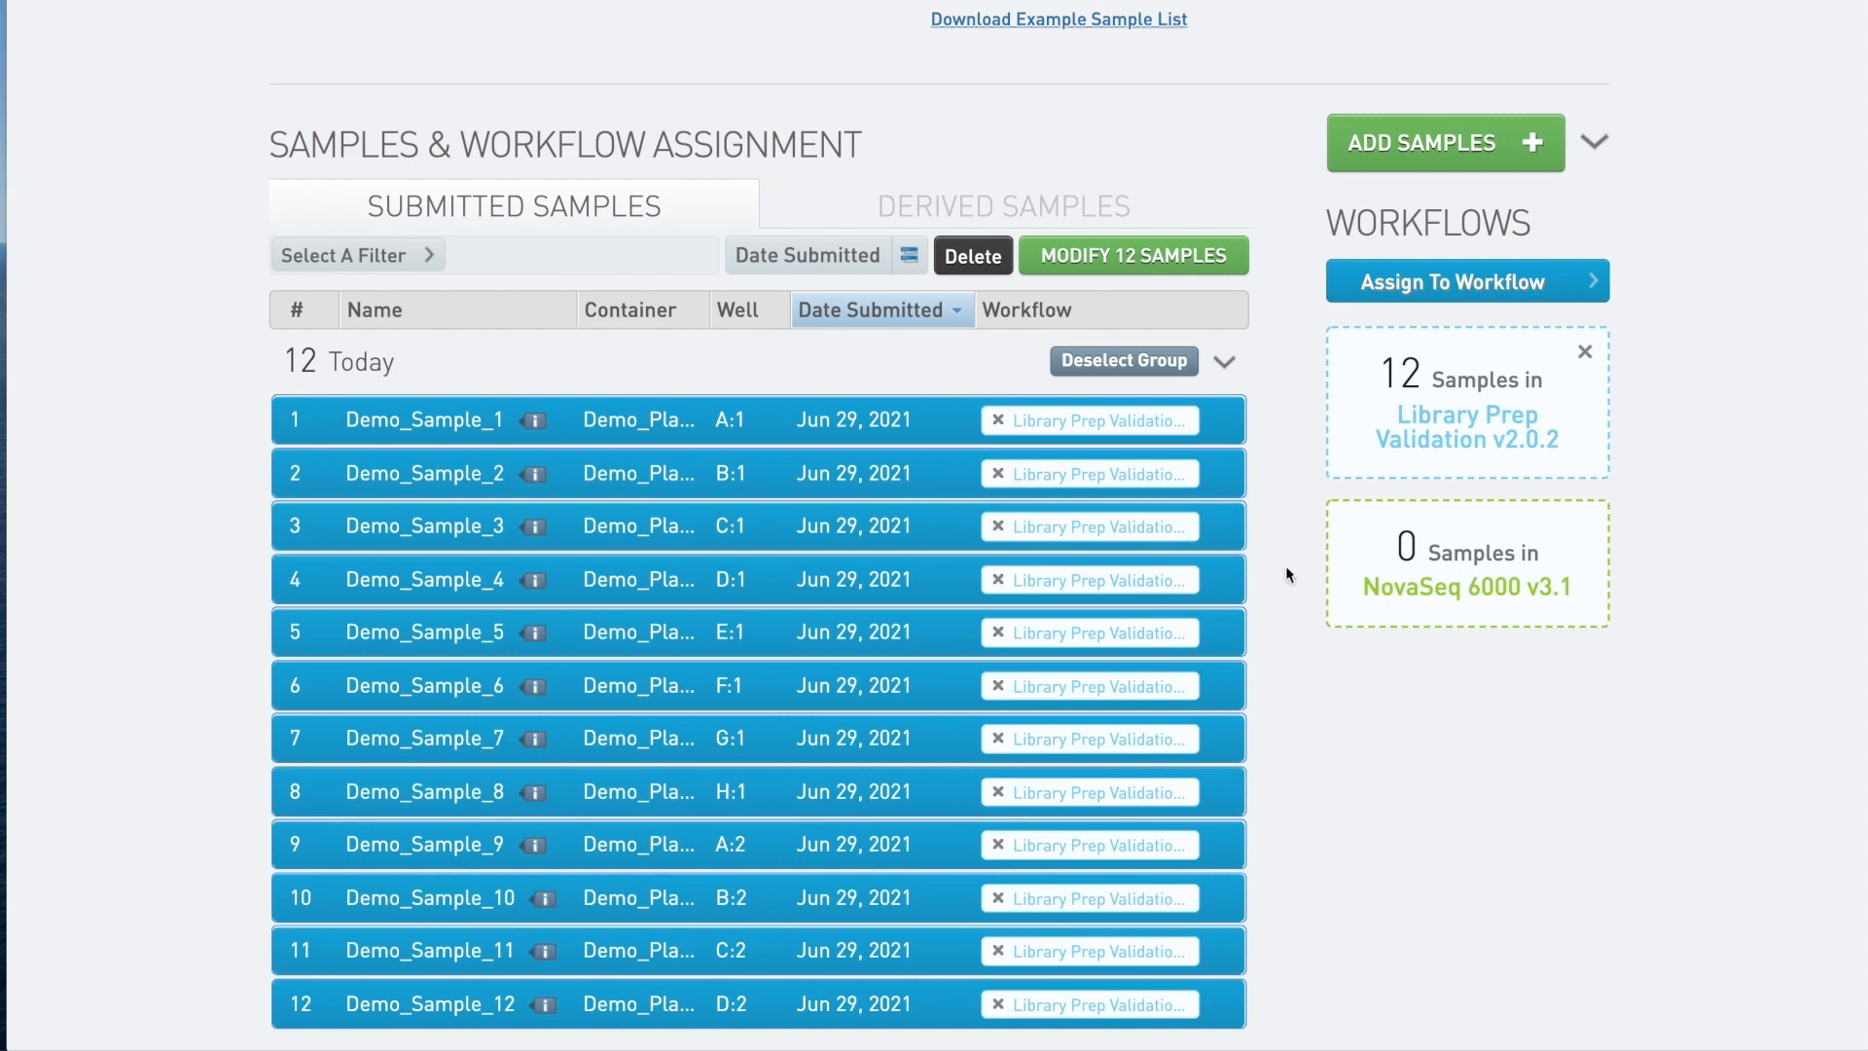
scroll(1287, 566, "up", 8)
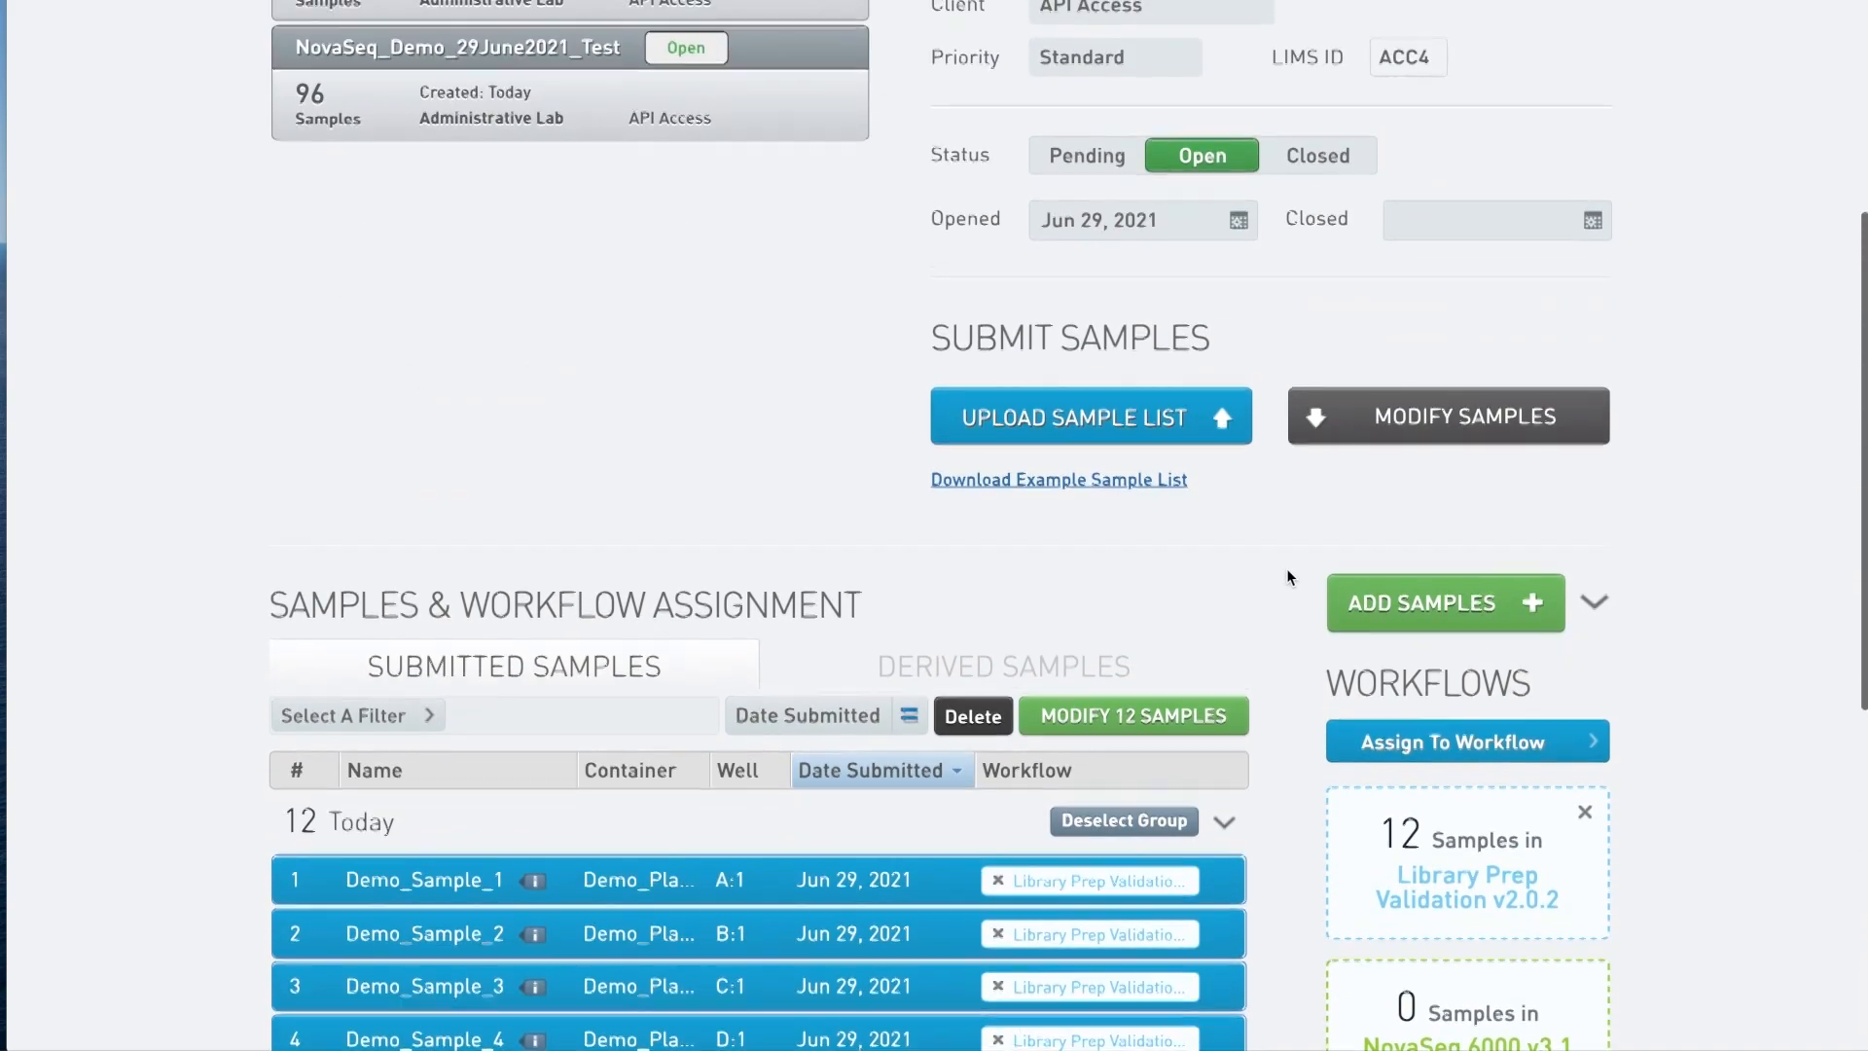
scroll(1286, 568, "up", 1)
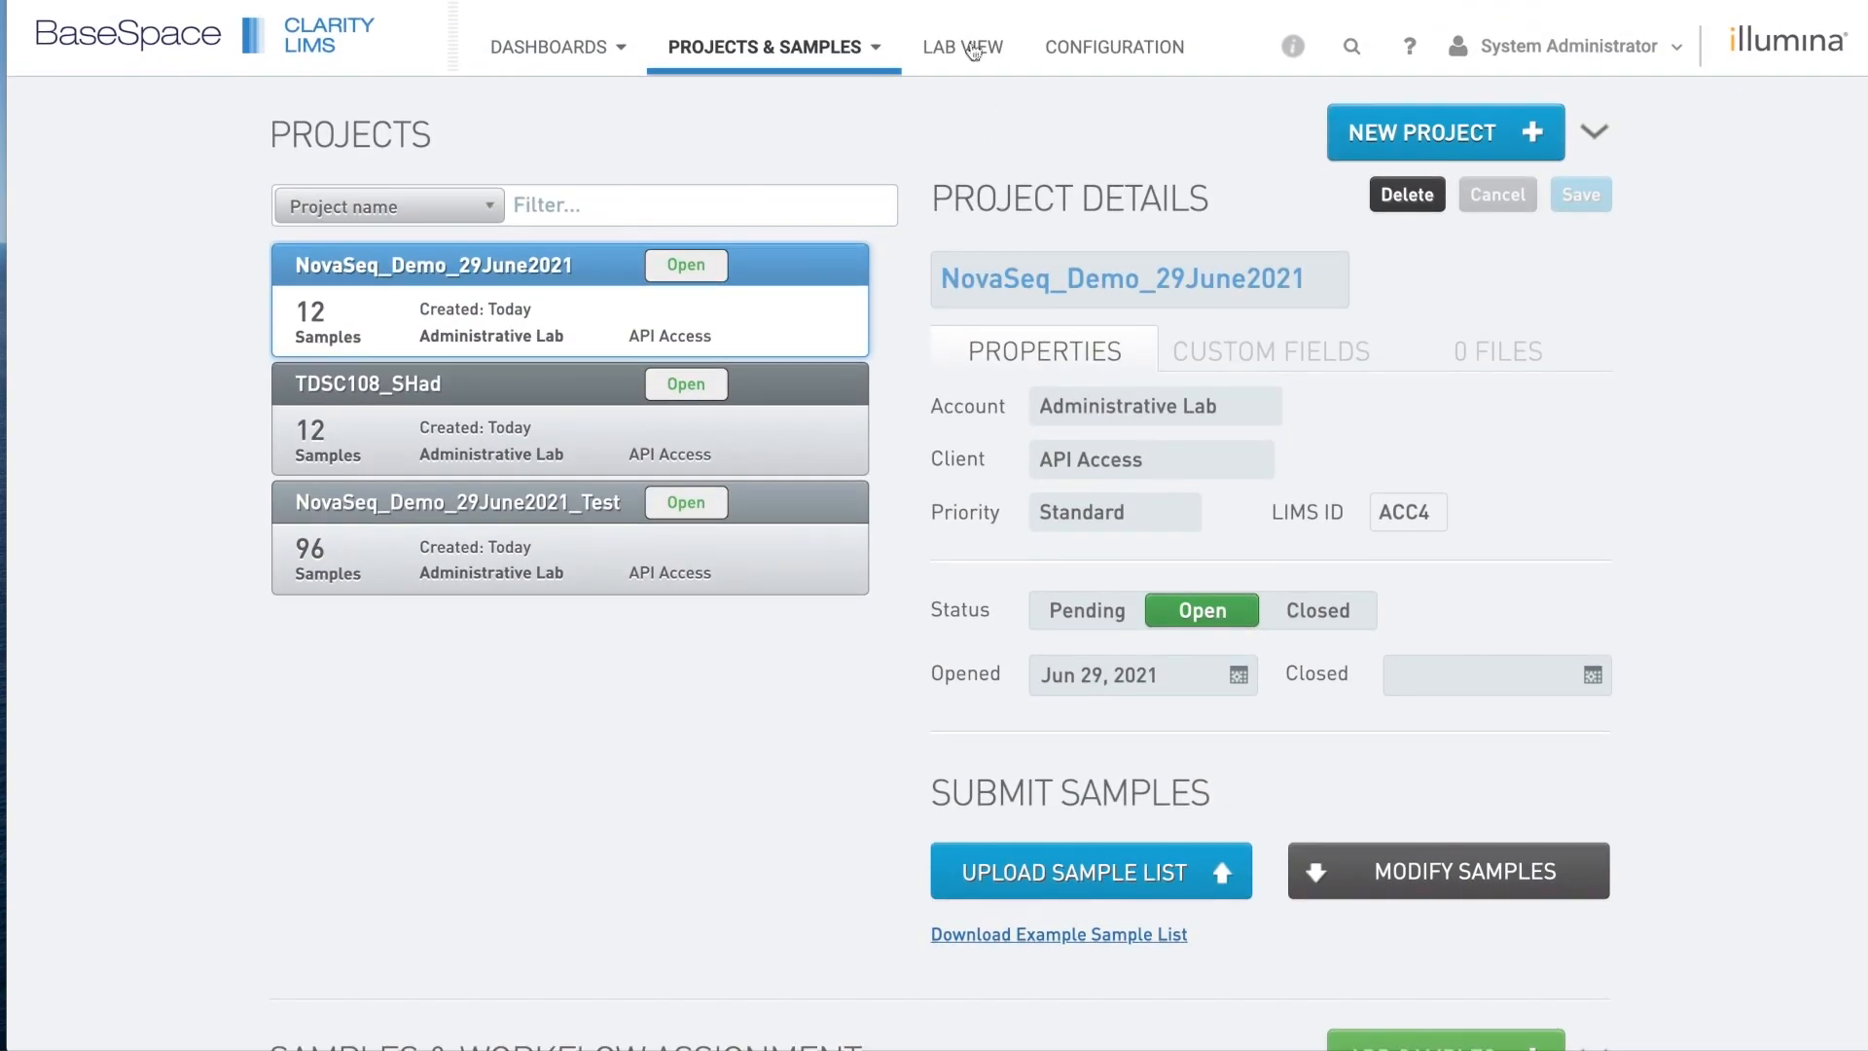
In Lab View, open Library Prep Validation v2.0.2 Step 1 and add the Demo_Plate_29June2021 group to the ice bucket.
left_click(967, 51)
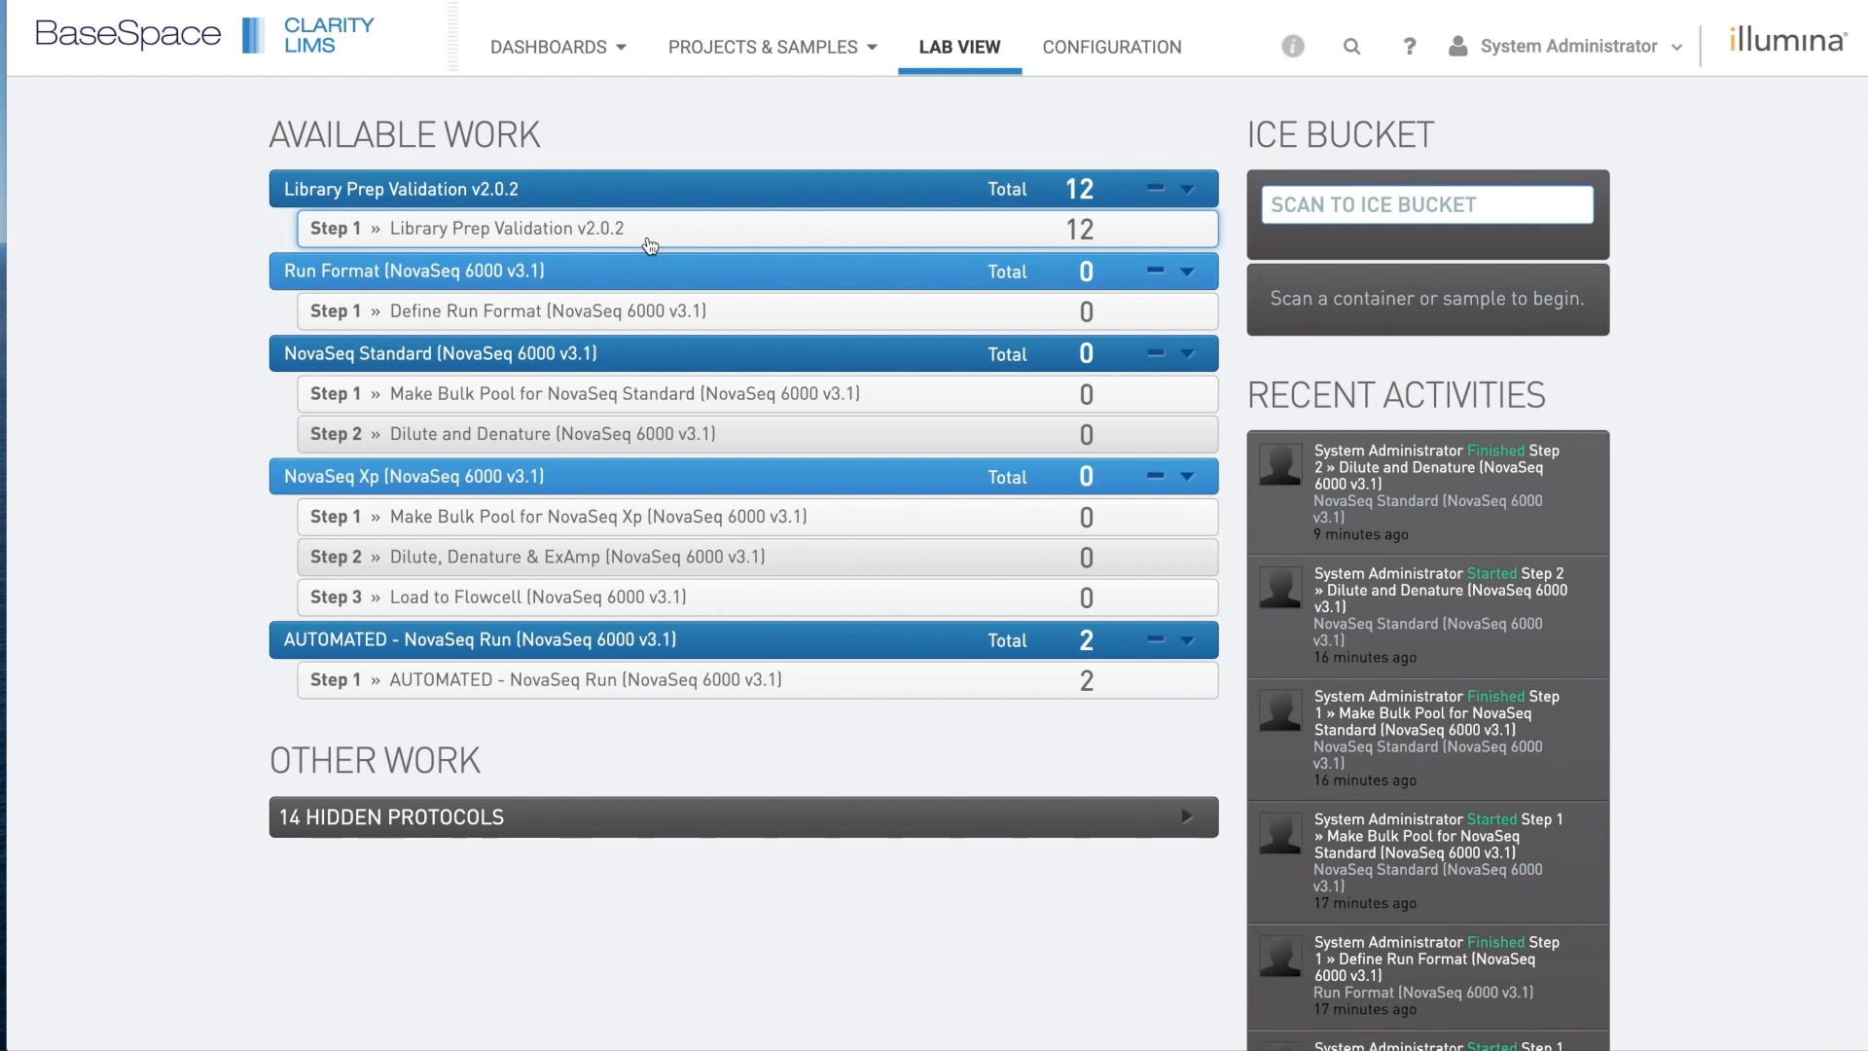
left_click(590, 237)
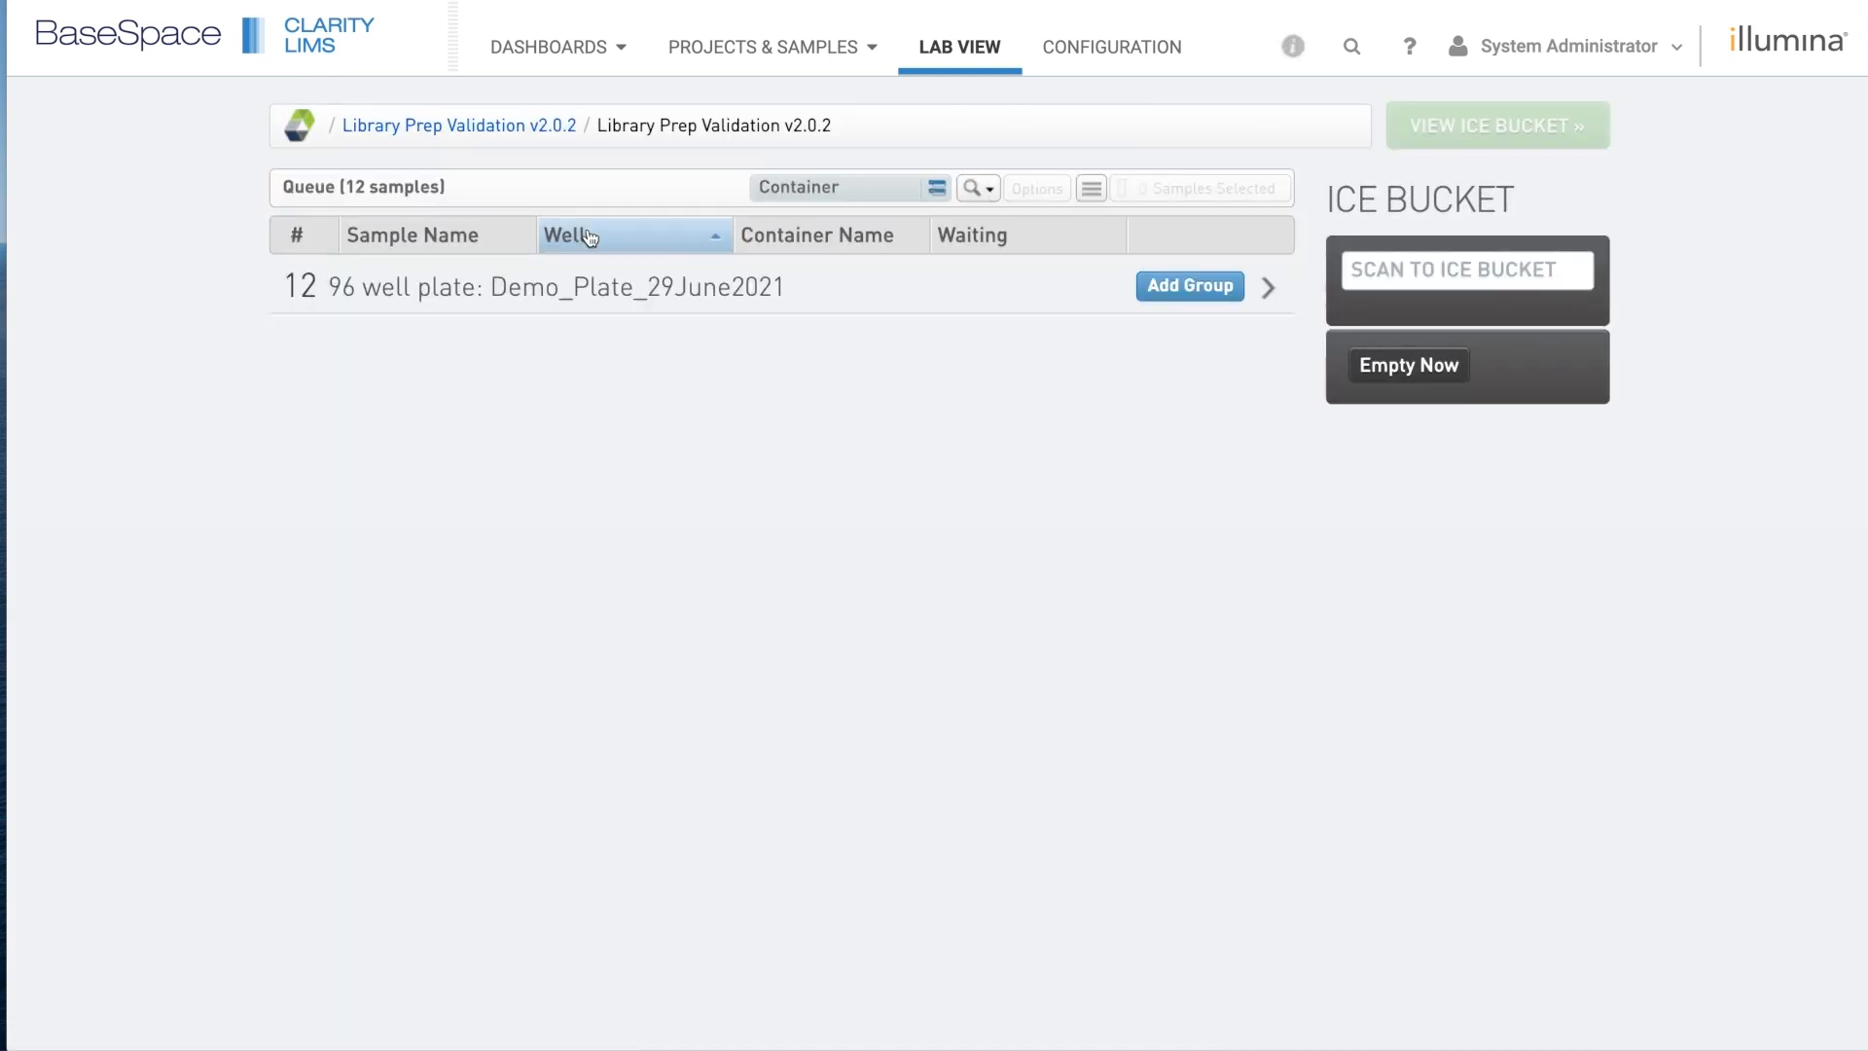
left_click(546, 310)
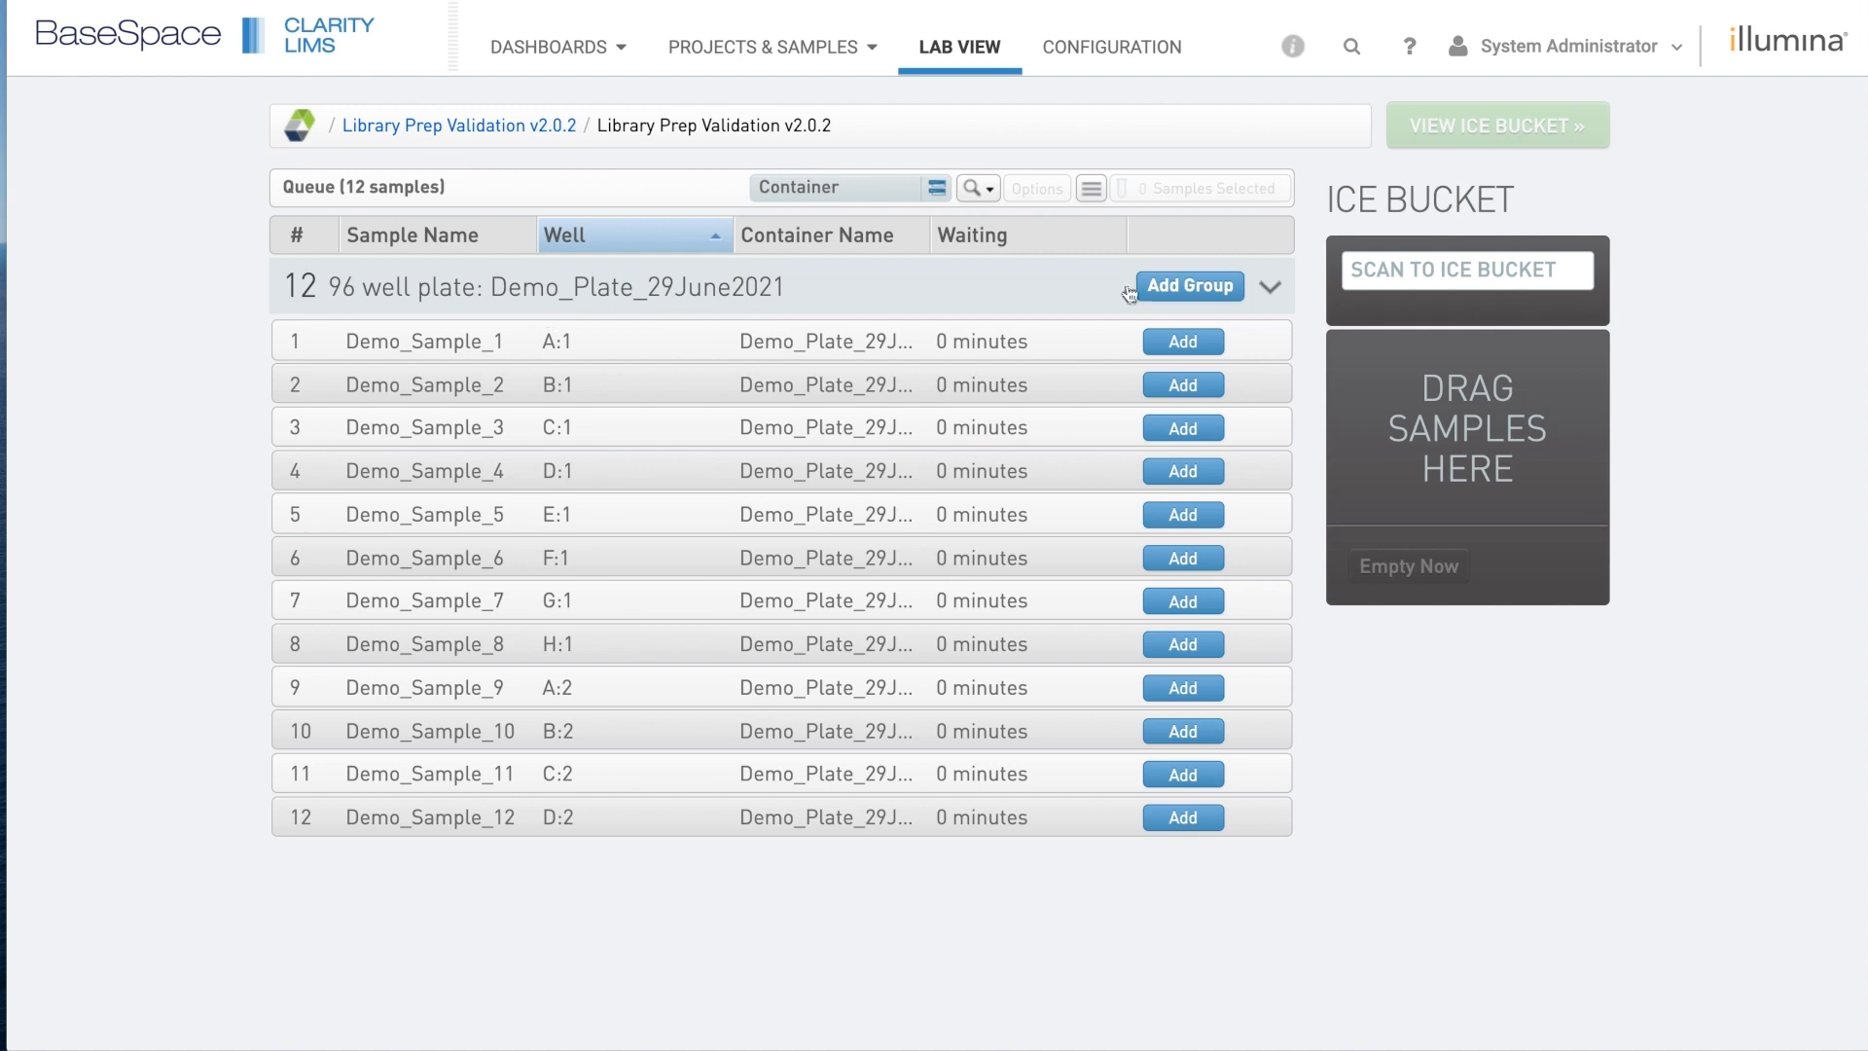
left_click(1206, 286)
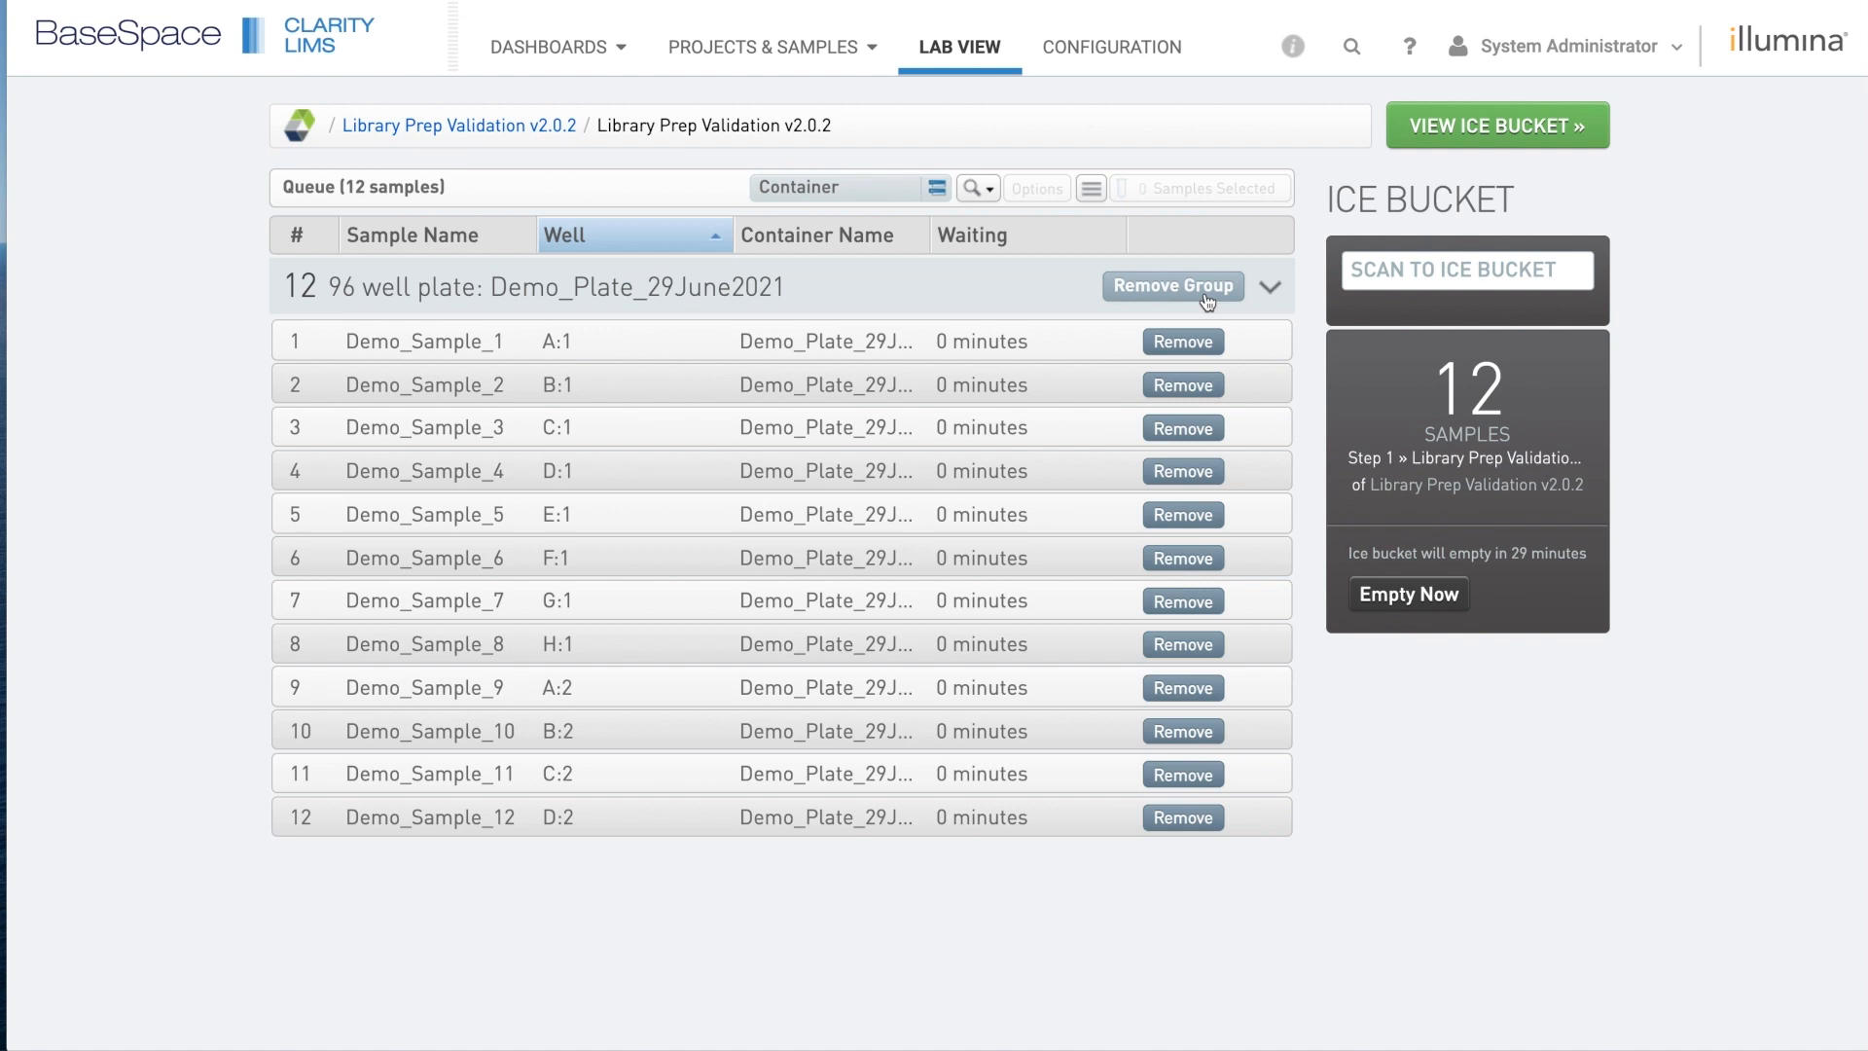
Set label group AmpliSeq CD, keep 96 well plate as destination, and begin work.
left_click(1530, 132)
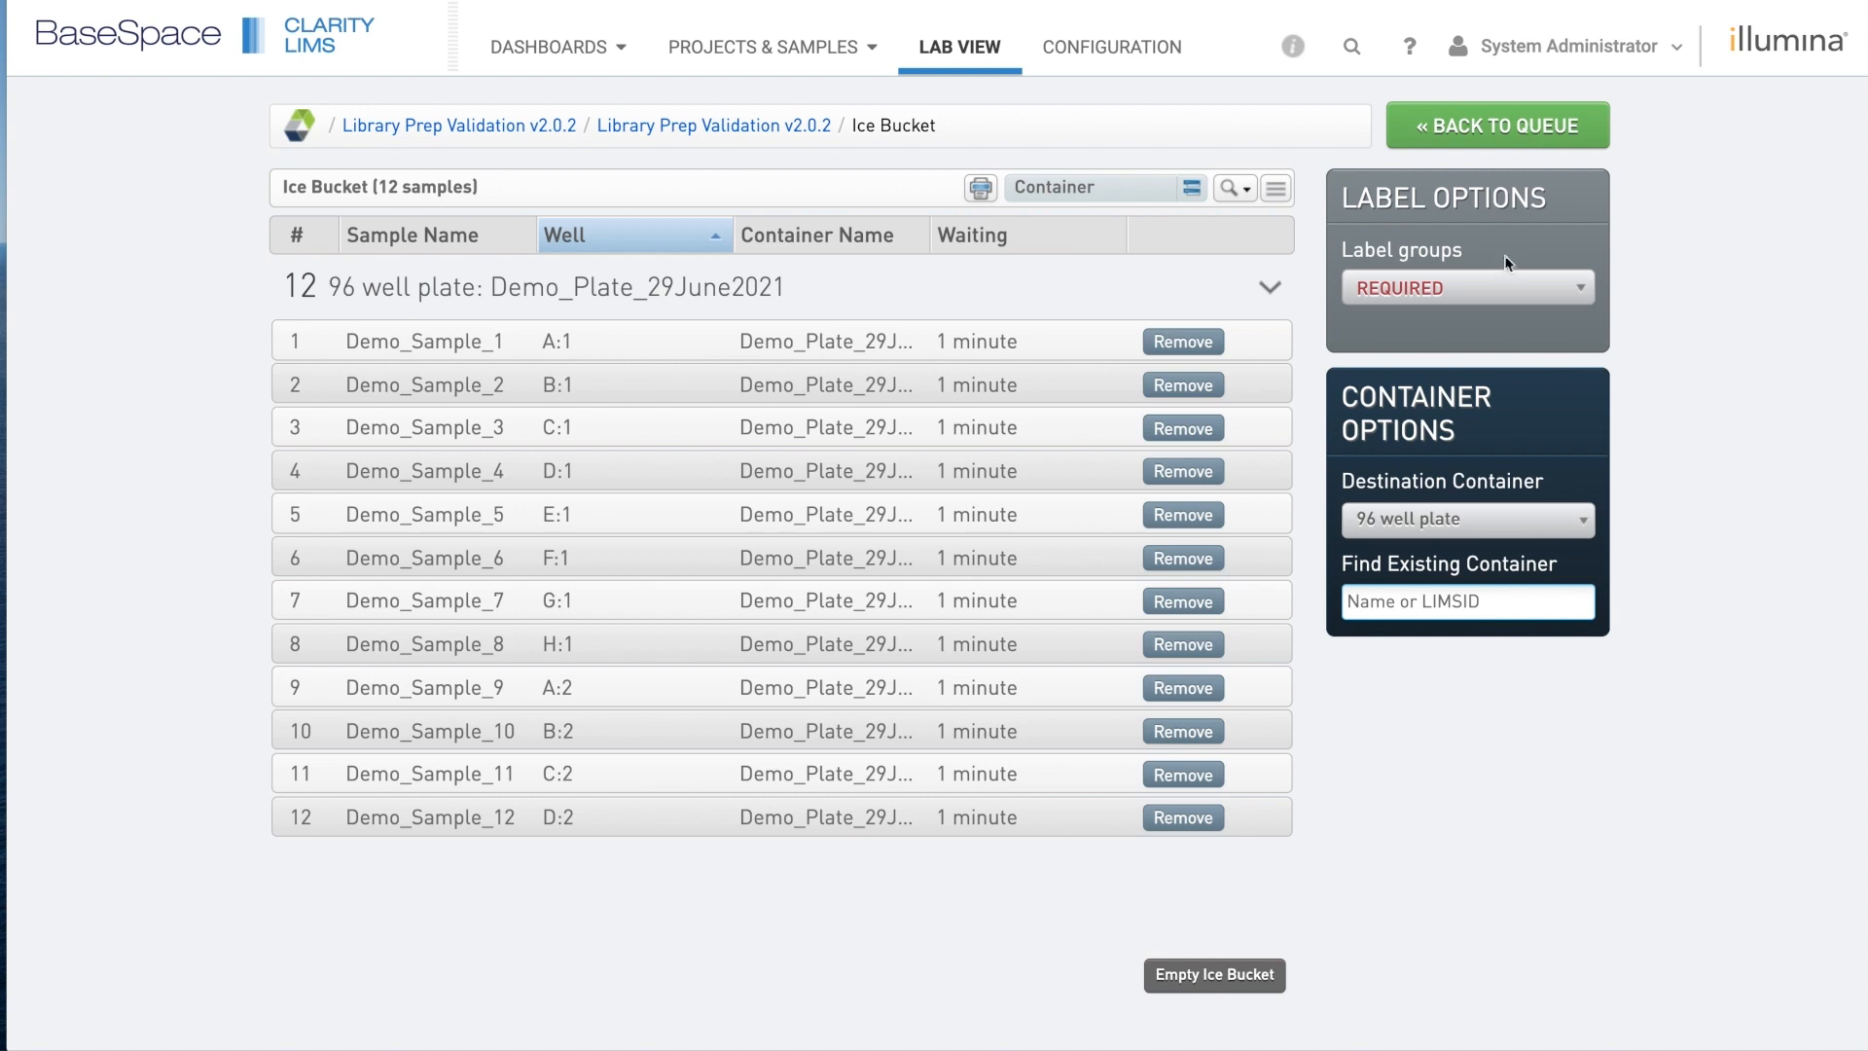
left_click(1548, 295)
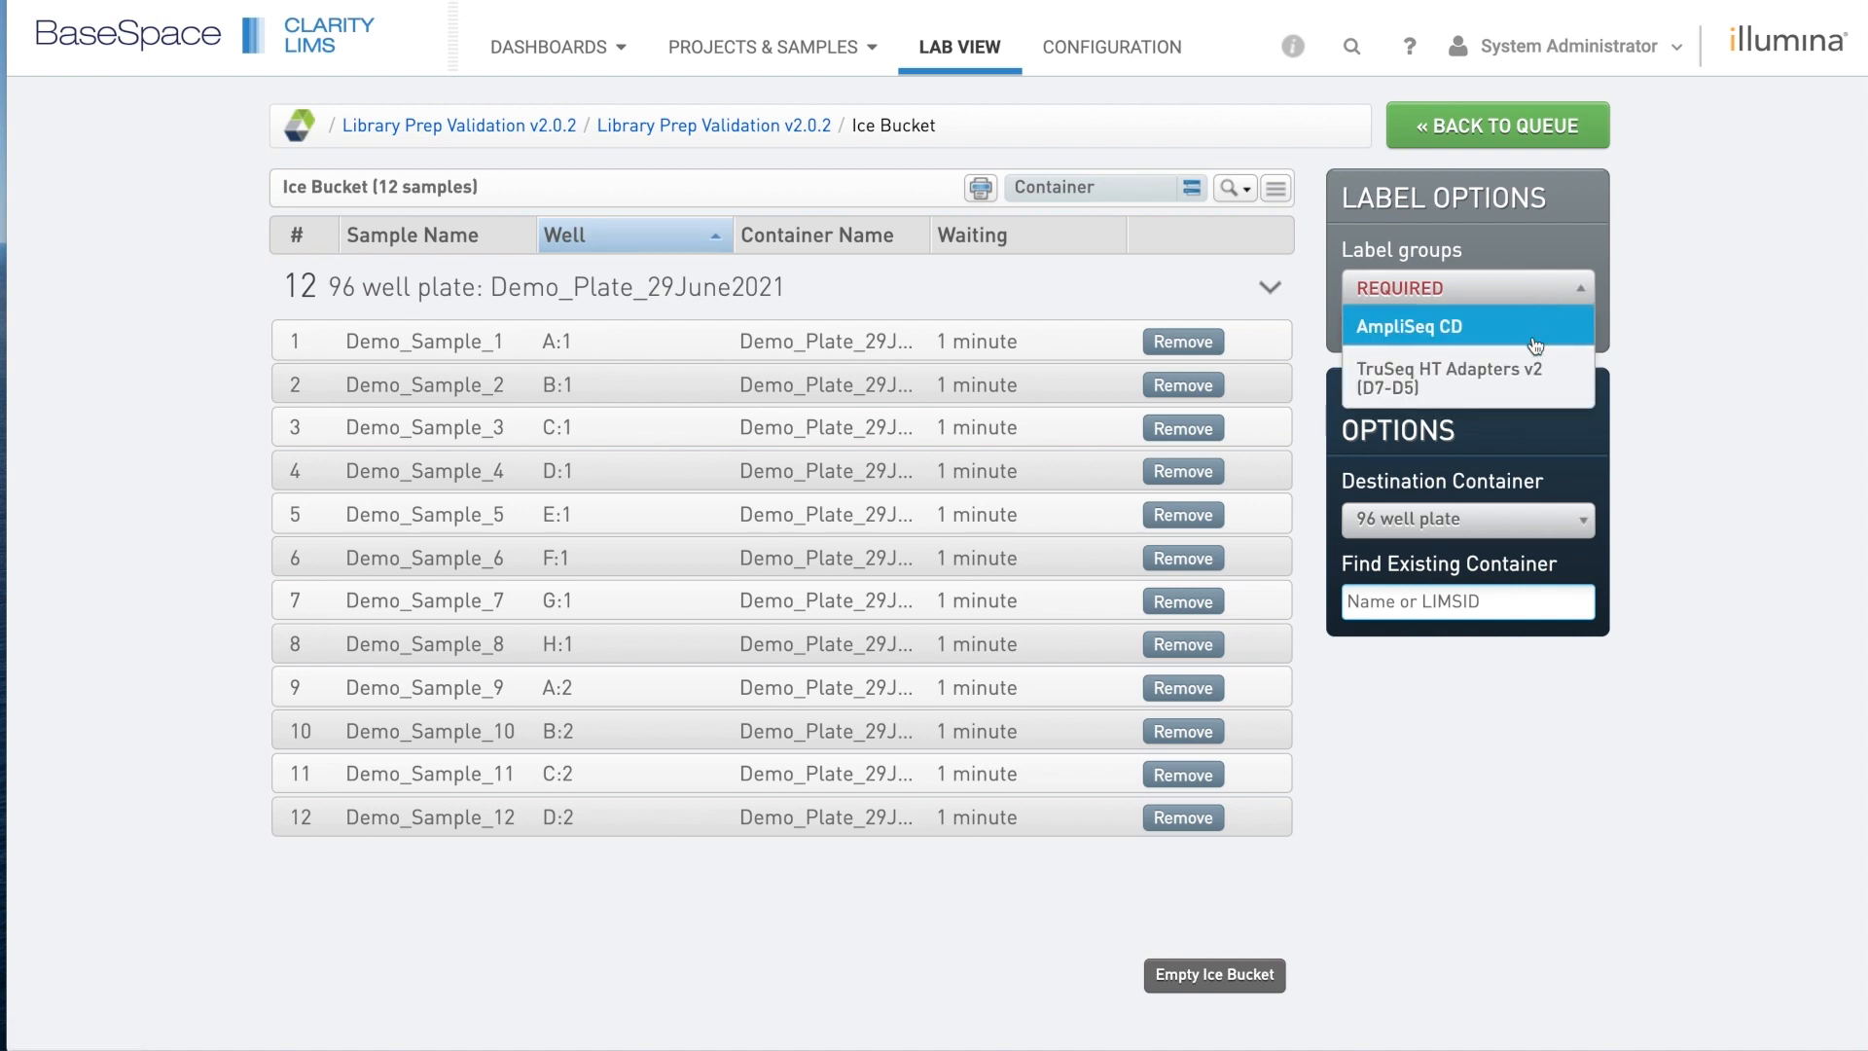
left_click(1536, 346)
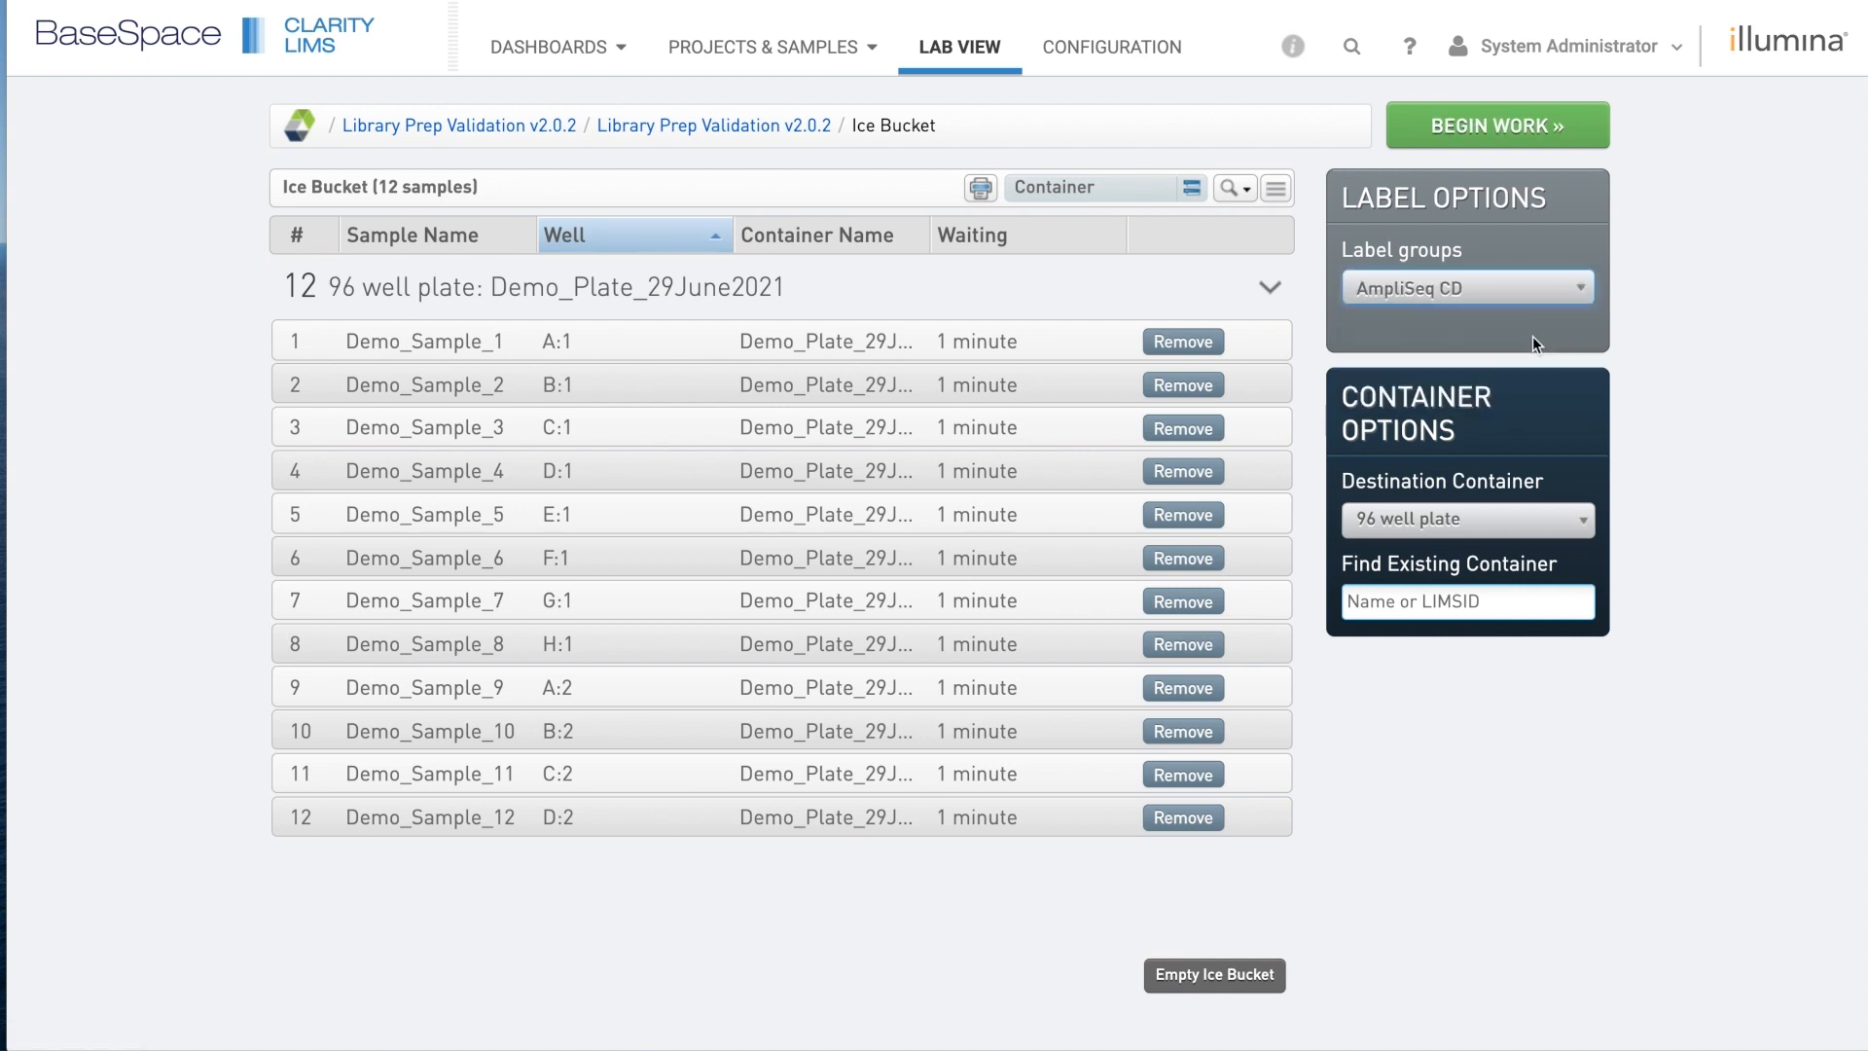
left_click(1577, 523)
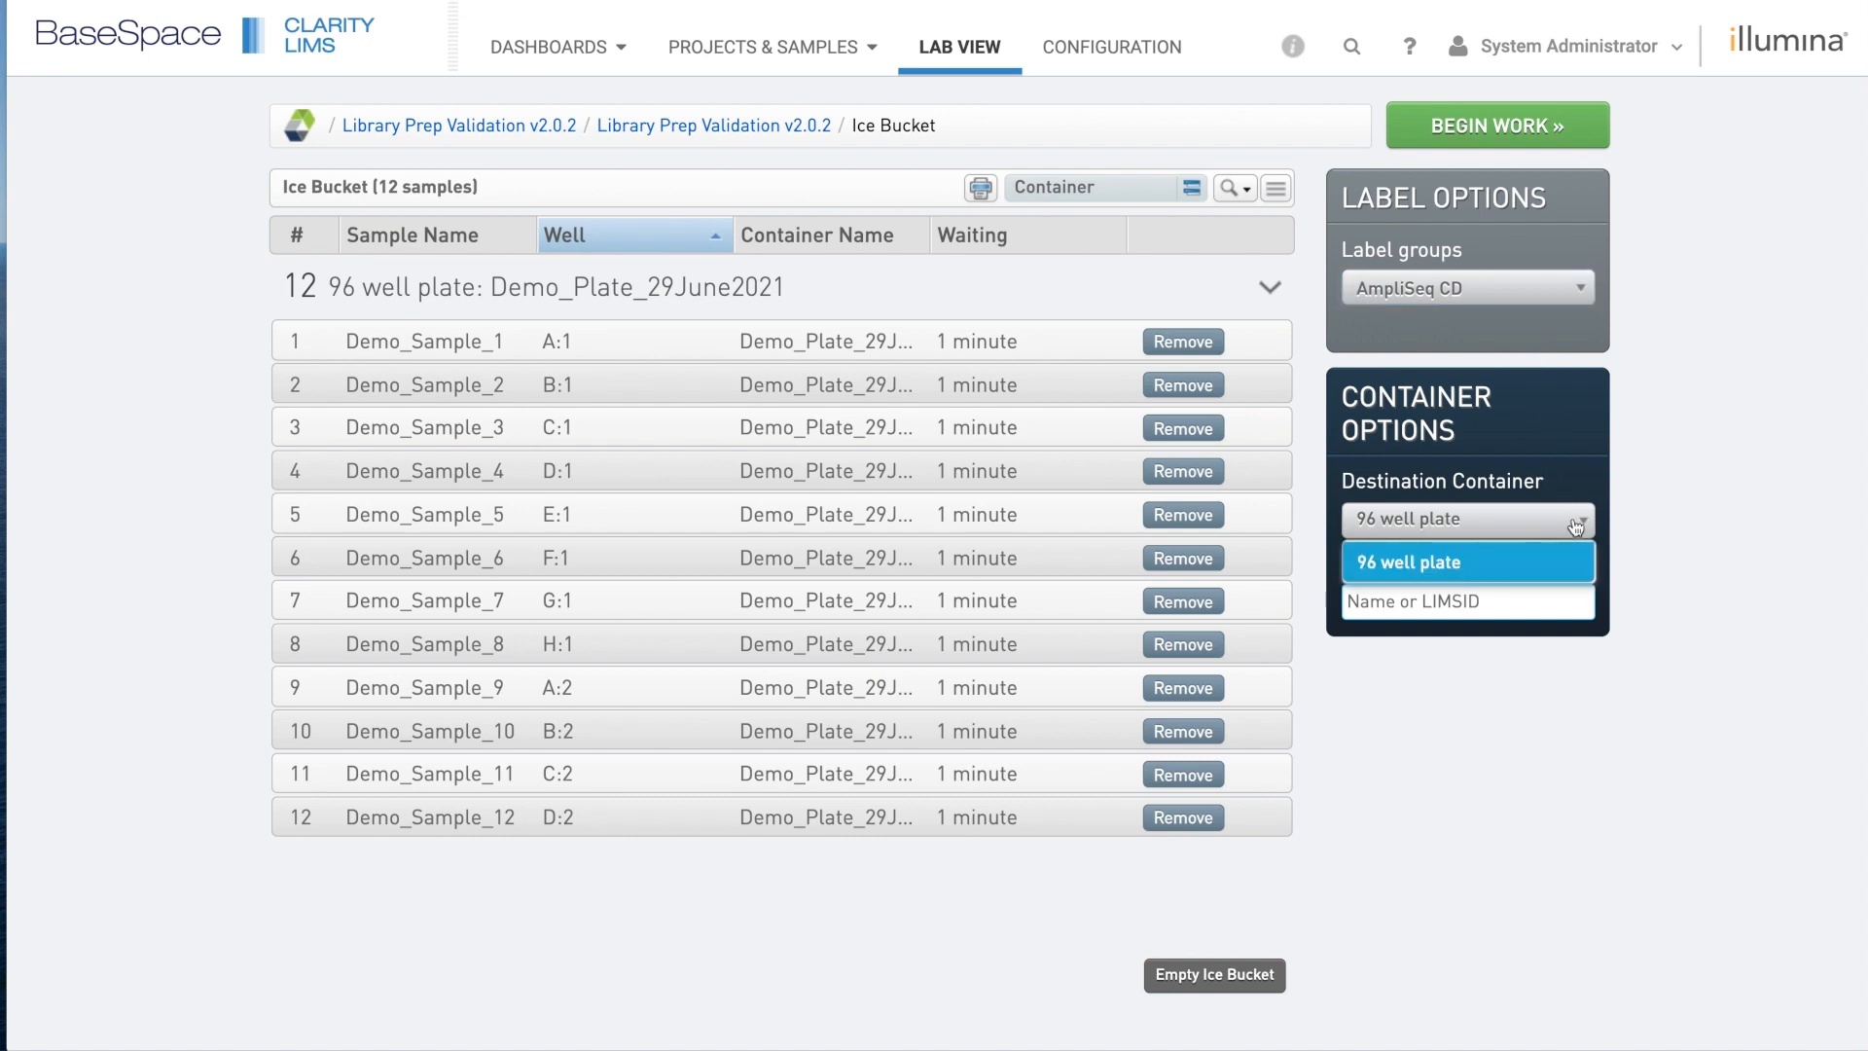
left_click(1576, 526)
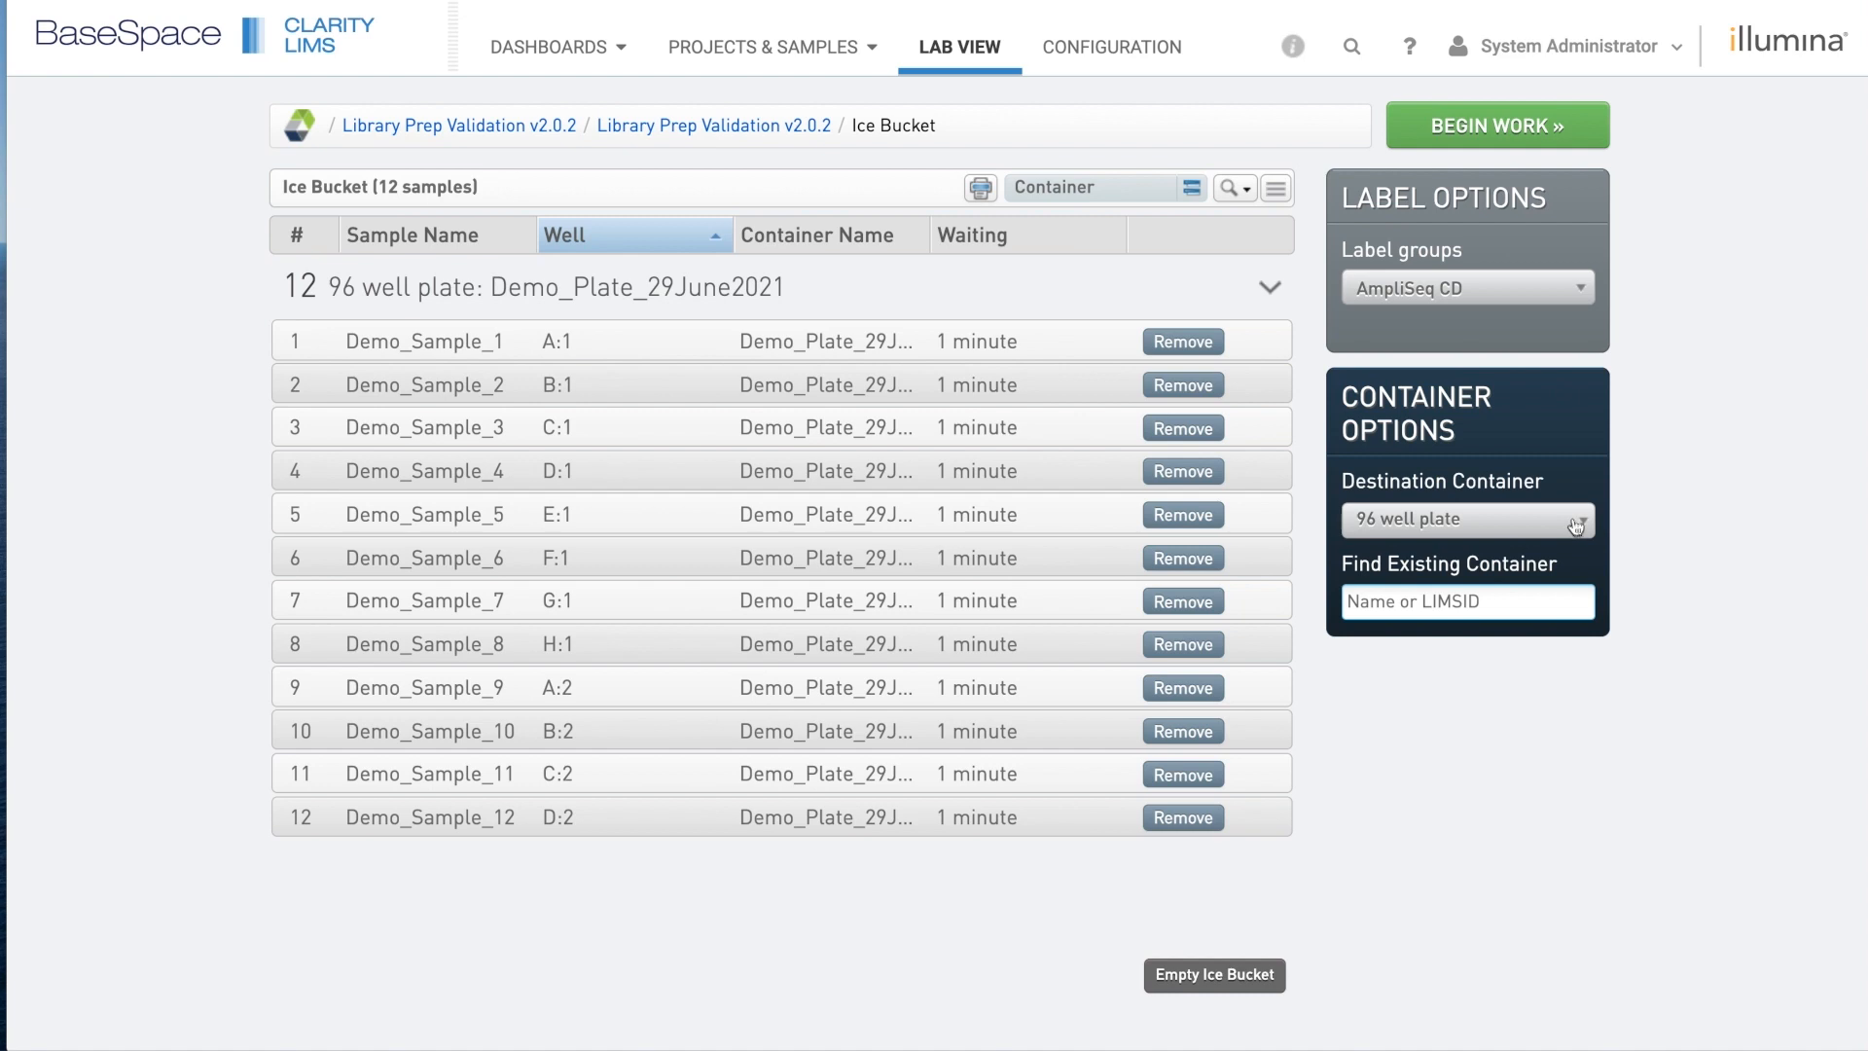
left_click(1490, 134)
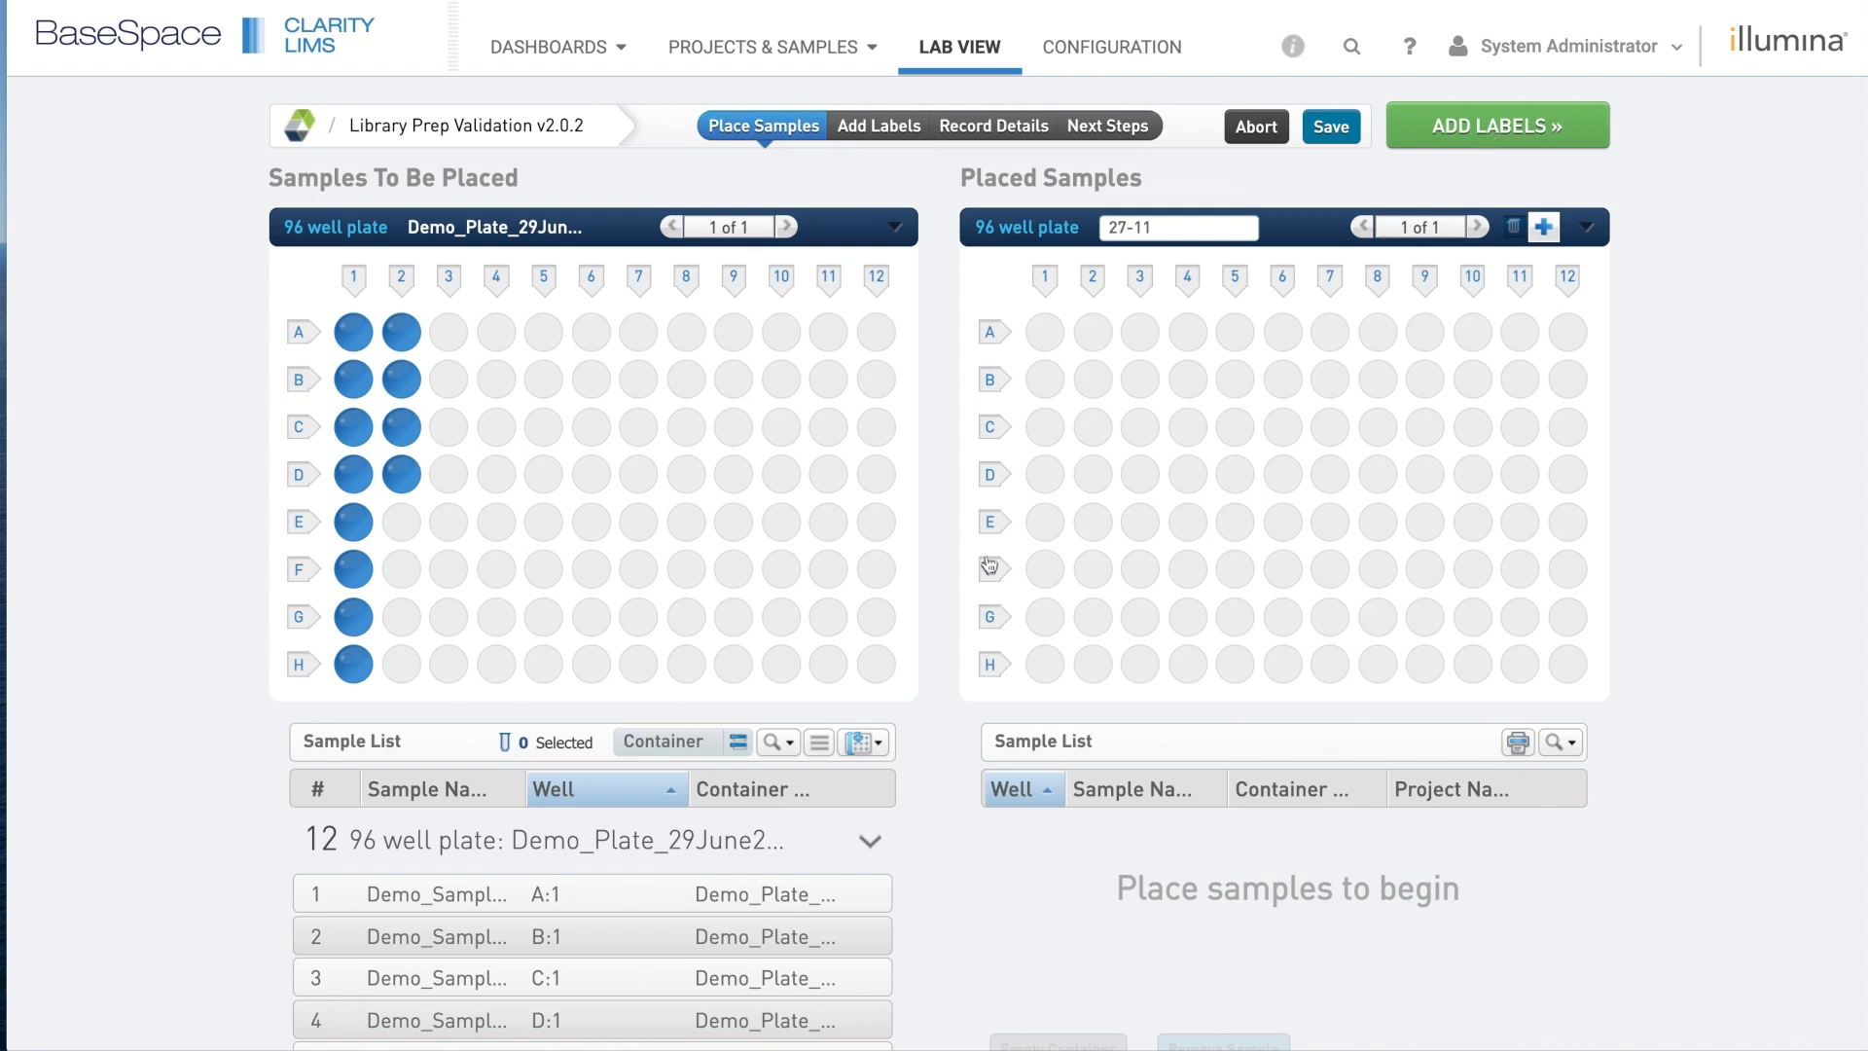
Select all 12 samples starting from well A1 and drag them onto plate 27-11.
left_click(871, 746)
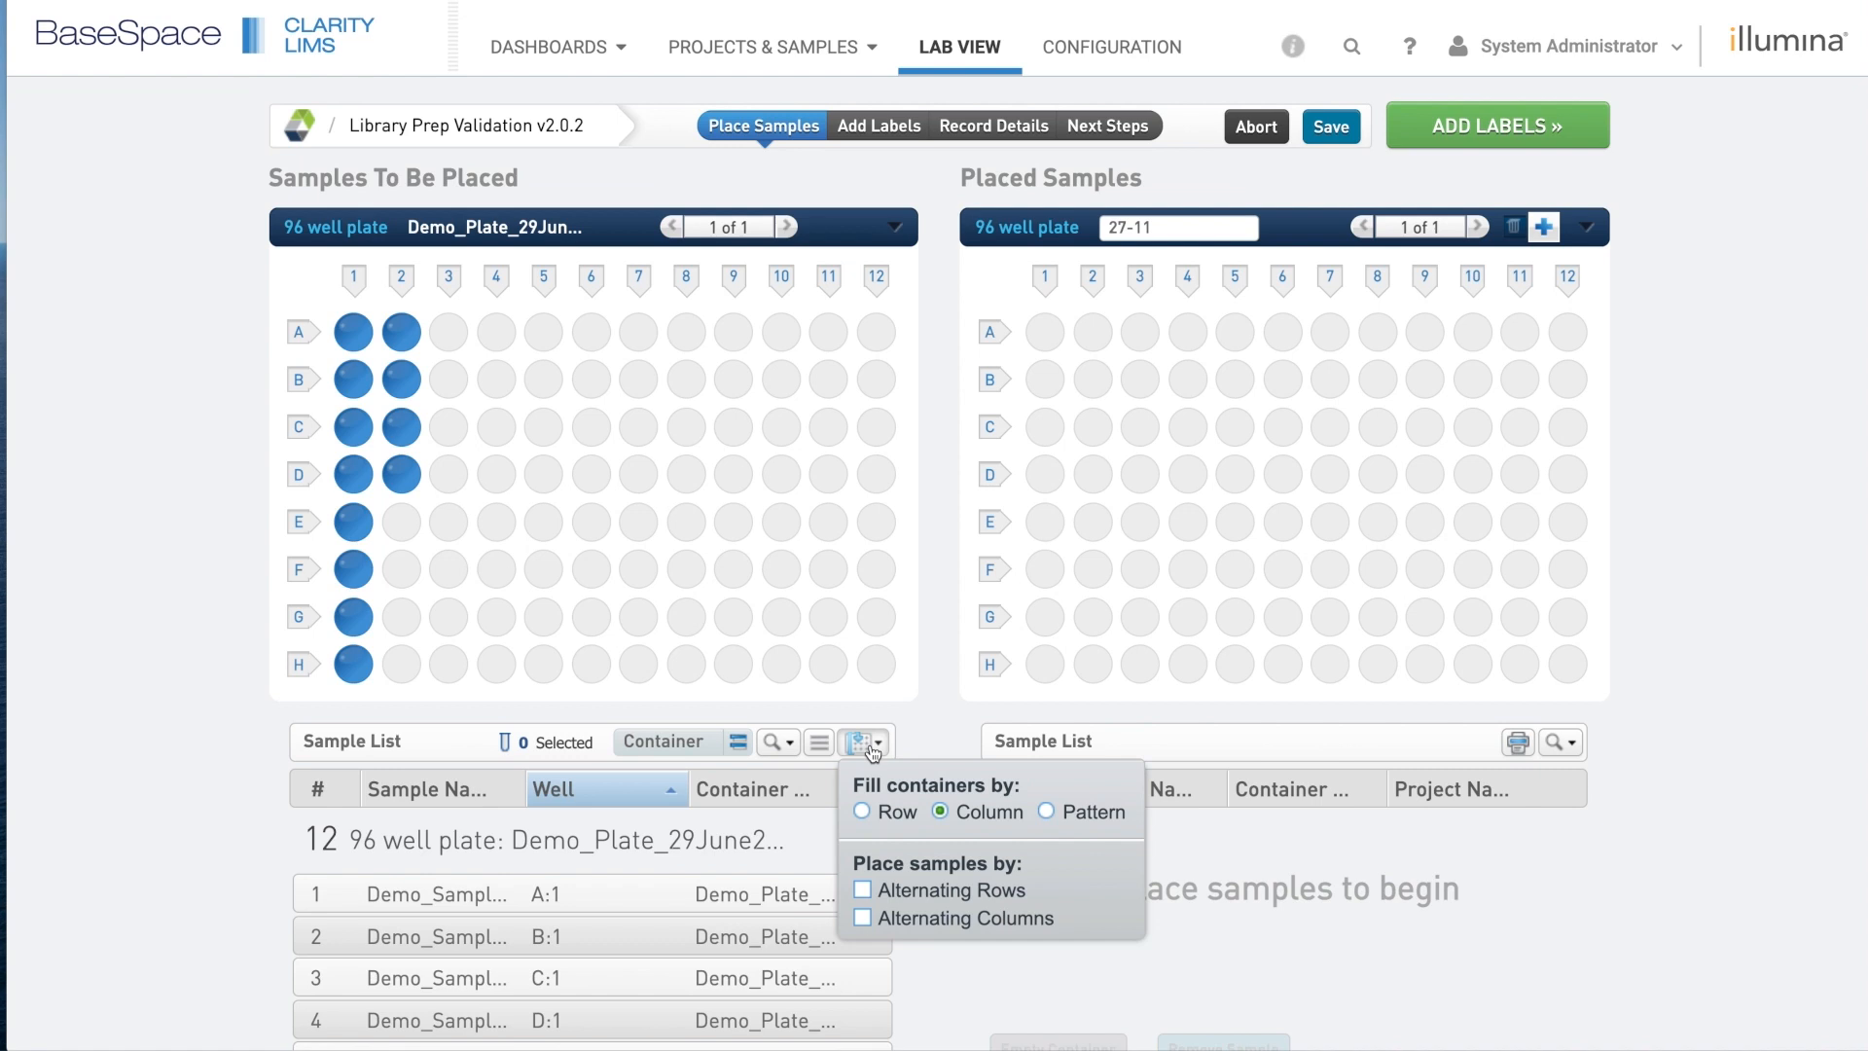
left_click(363, 339)
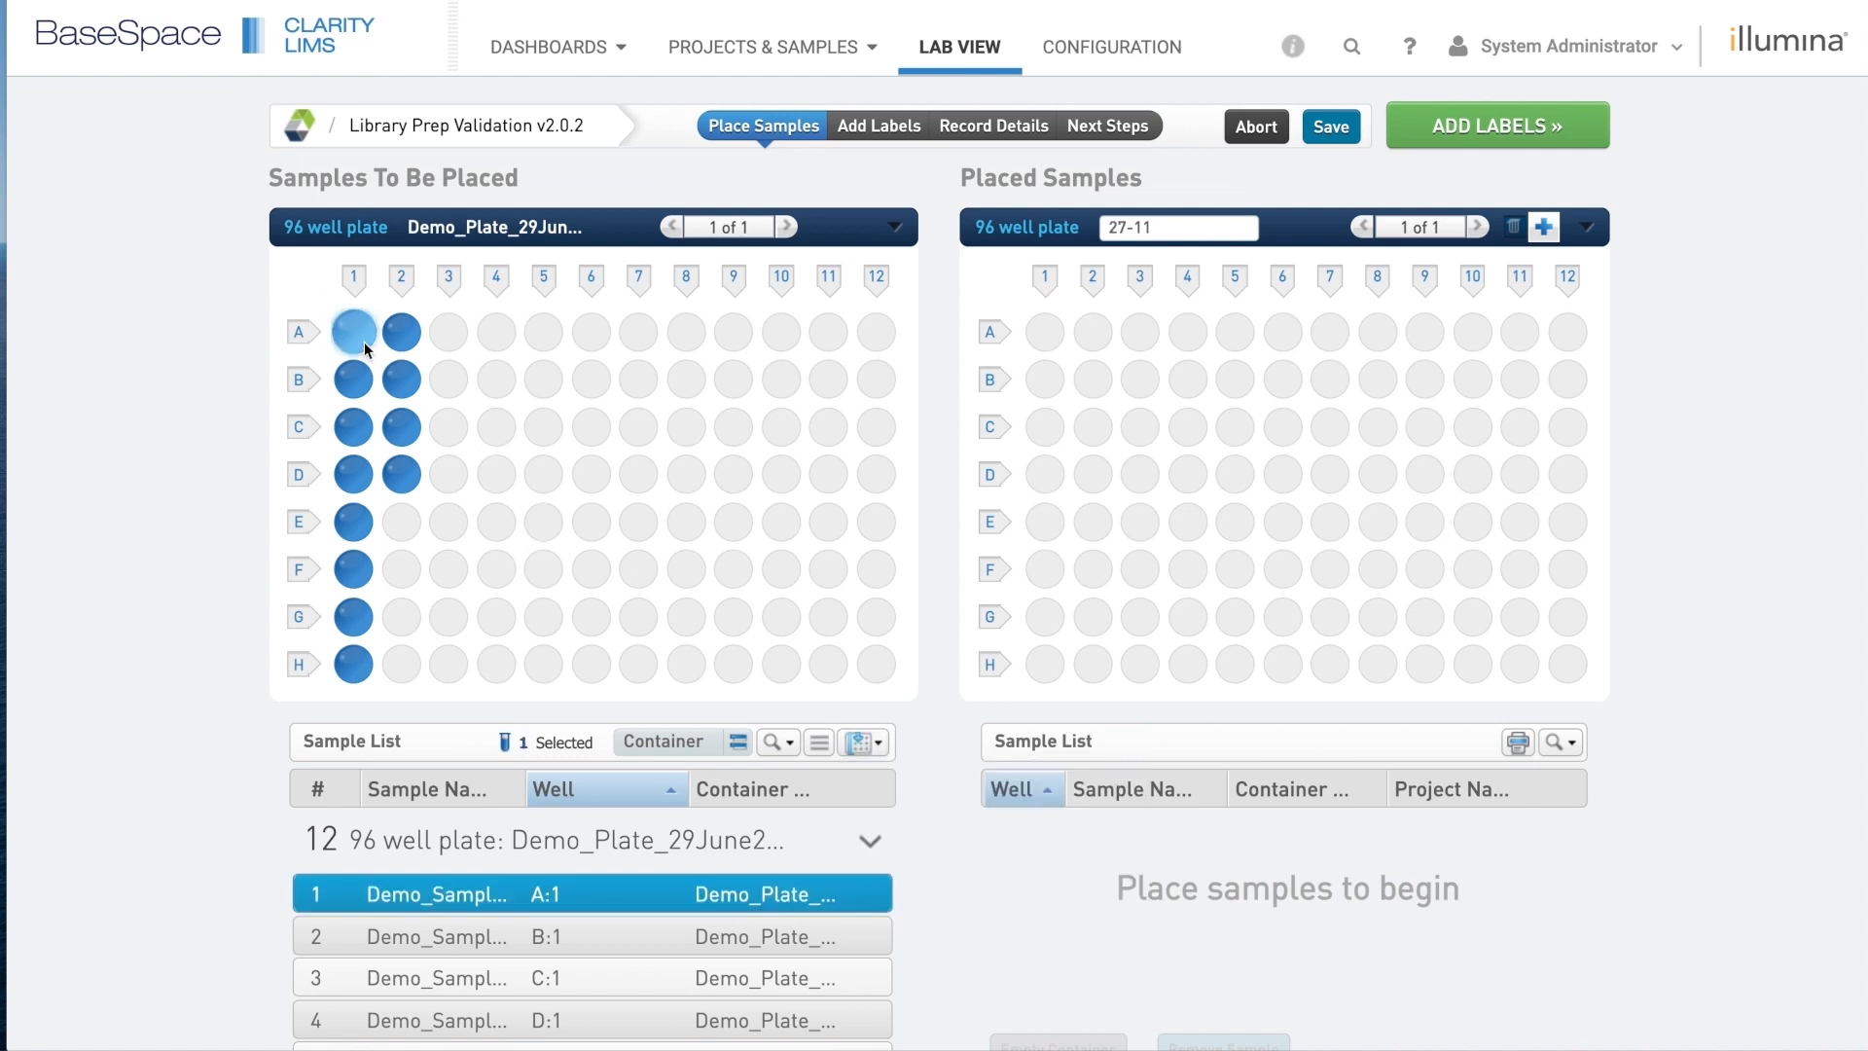
key("ctrl+a")
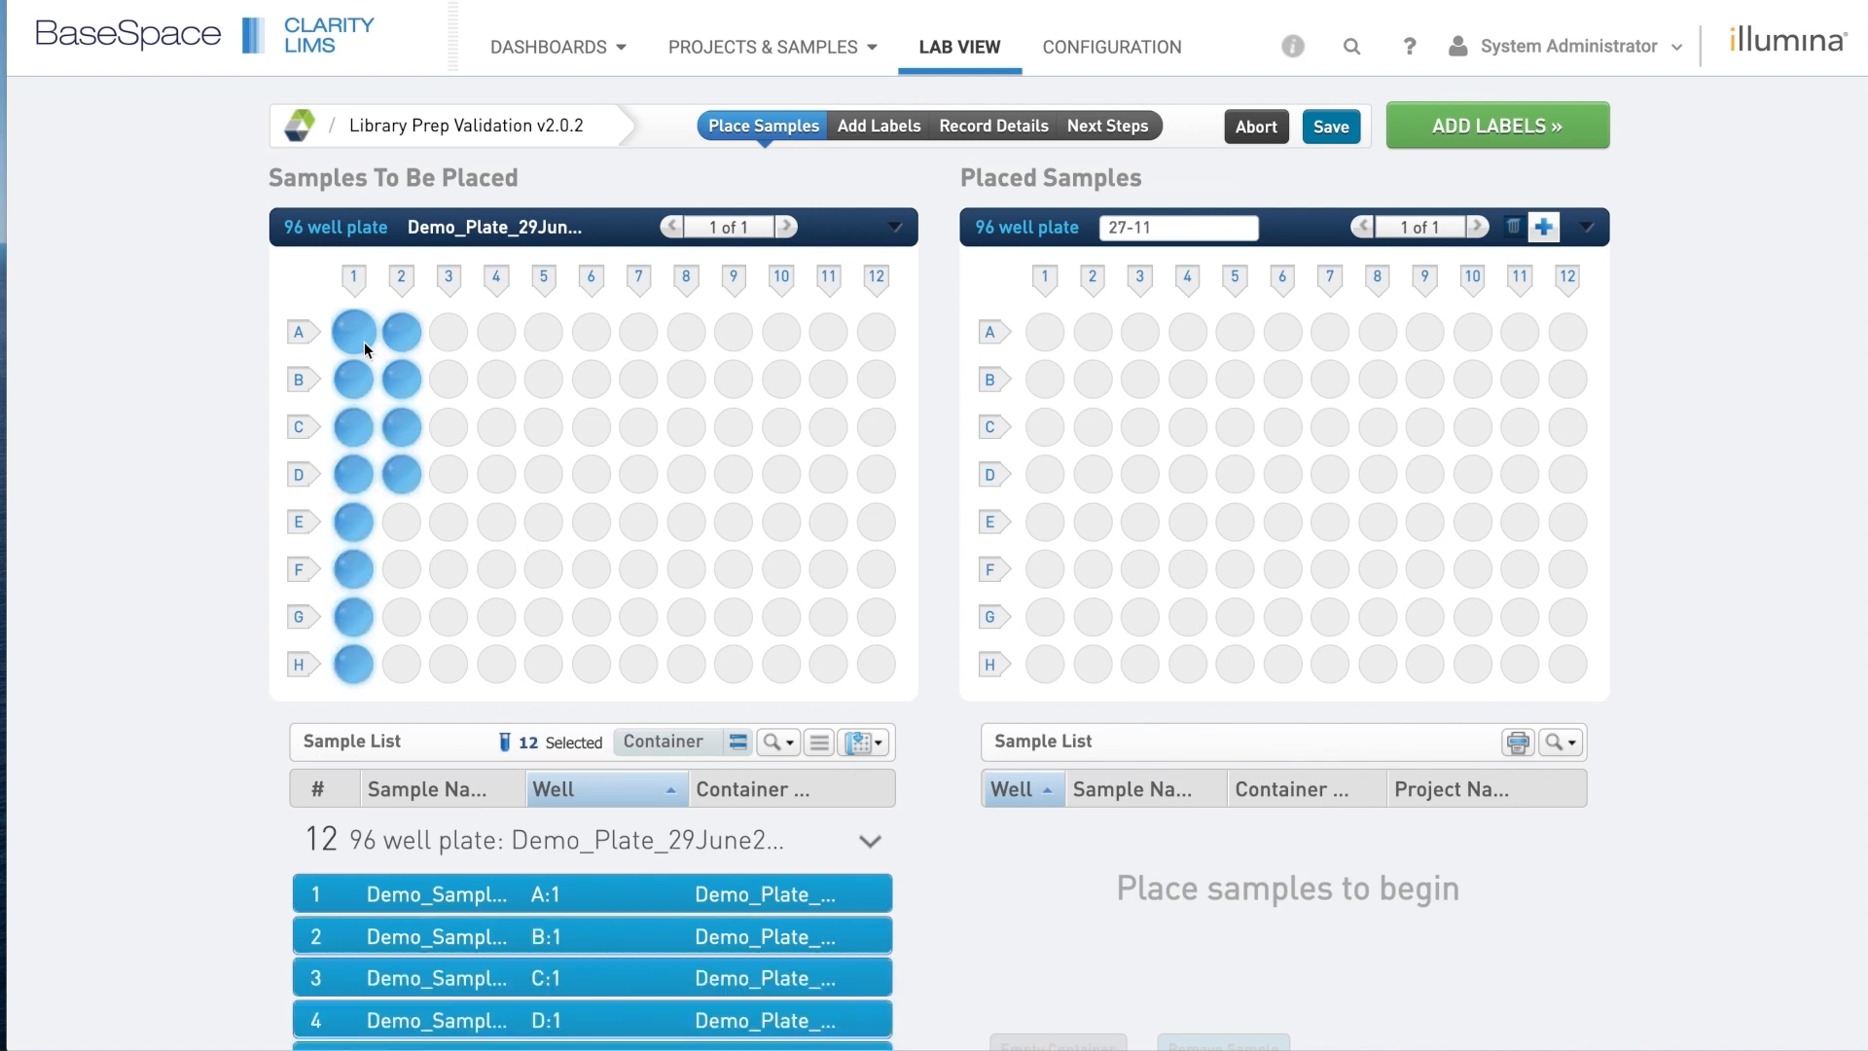
left_click_drag(364, 341, 1051, 337)
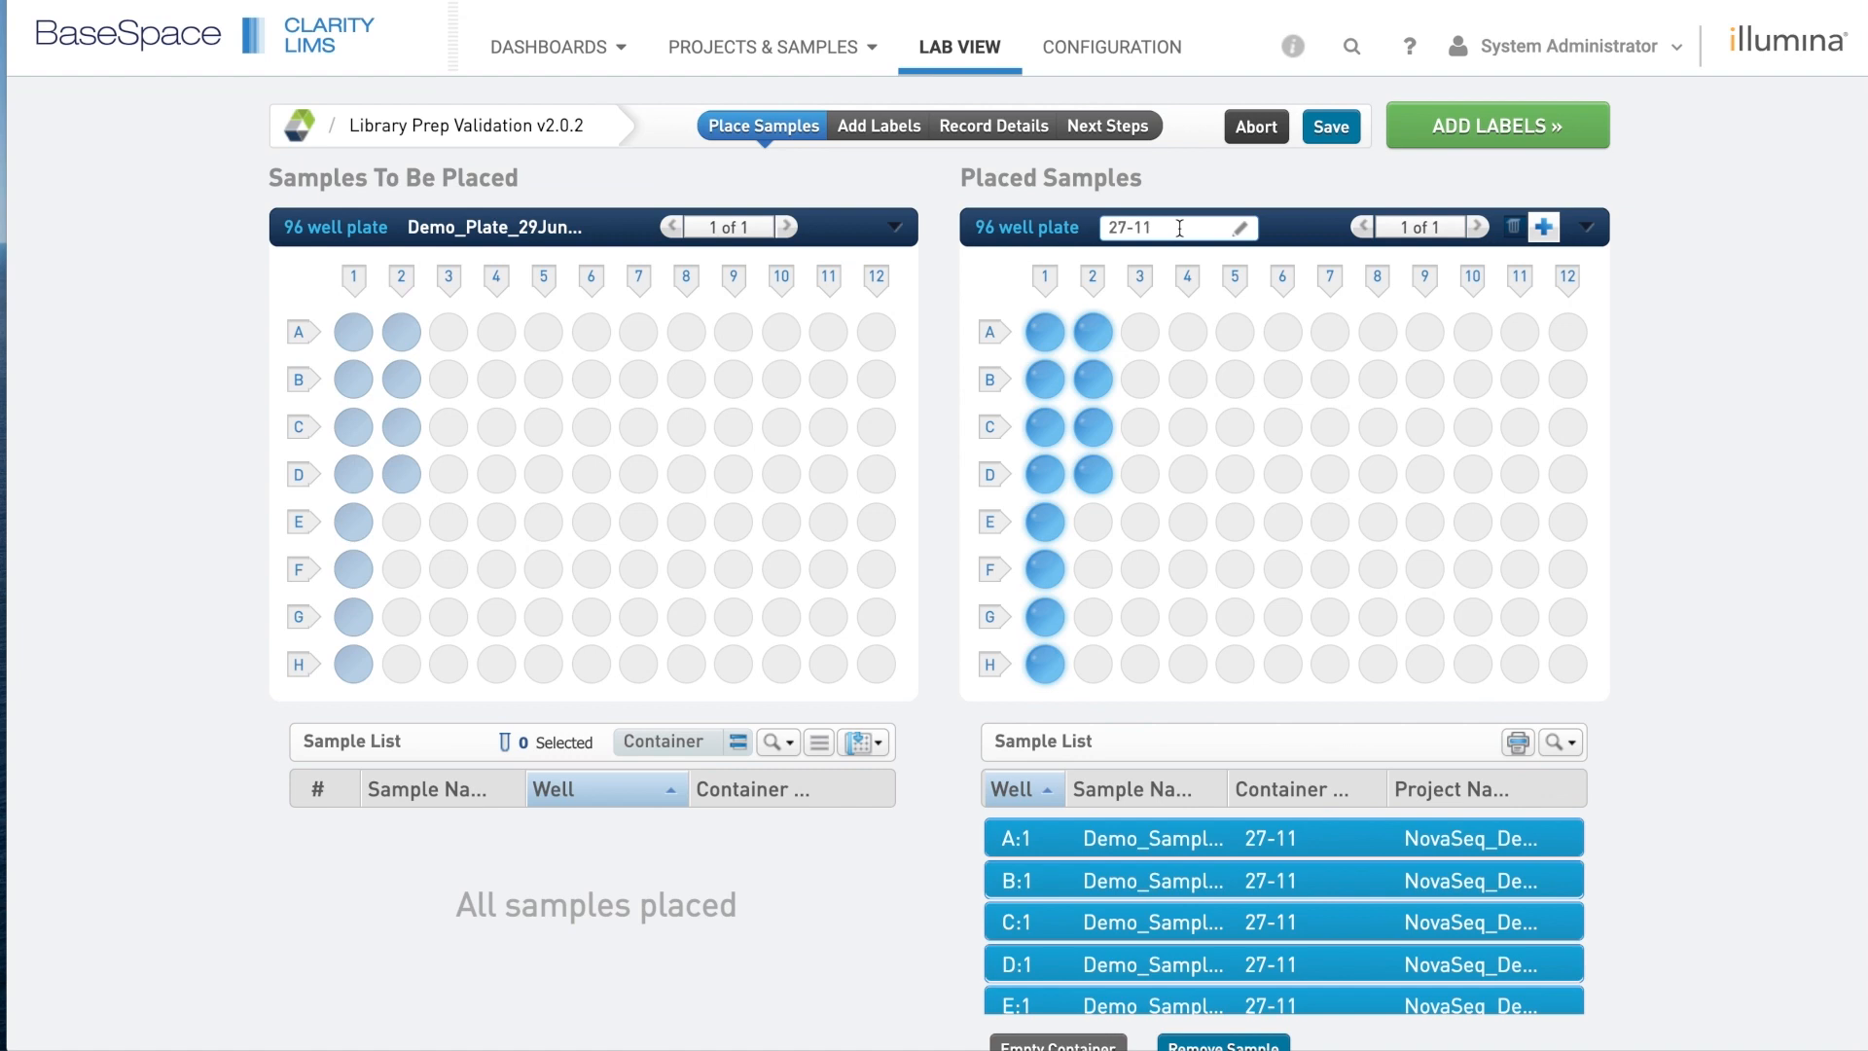
Assign reagents UDP0067 through UDP0078 to the 12 samples starting at well A1.
left_click(1496, 130)
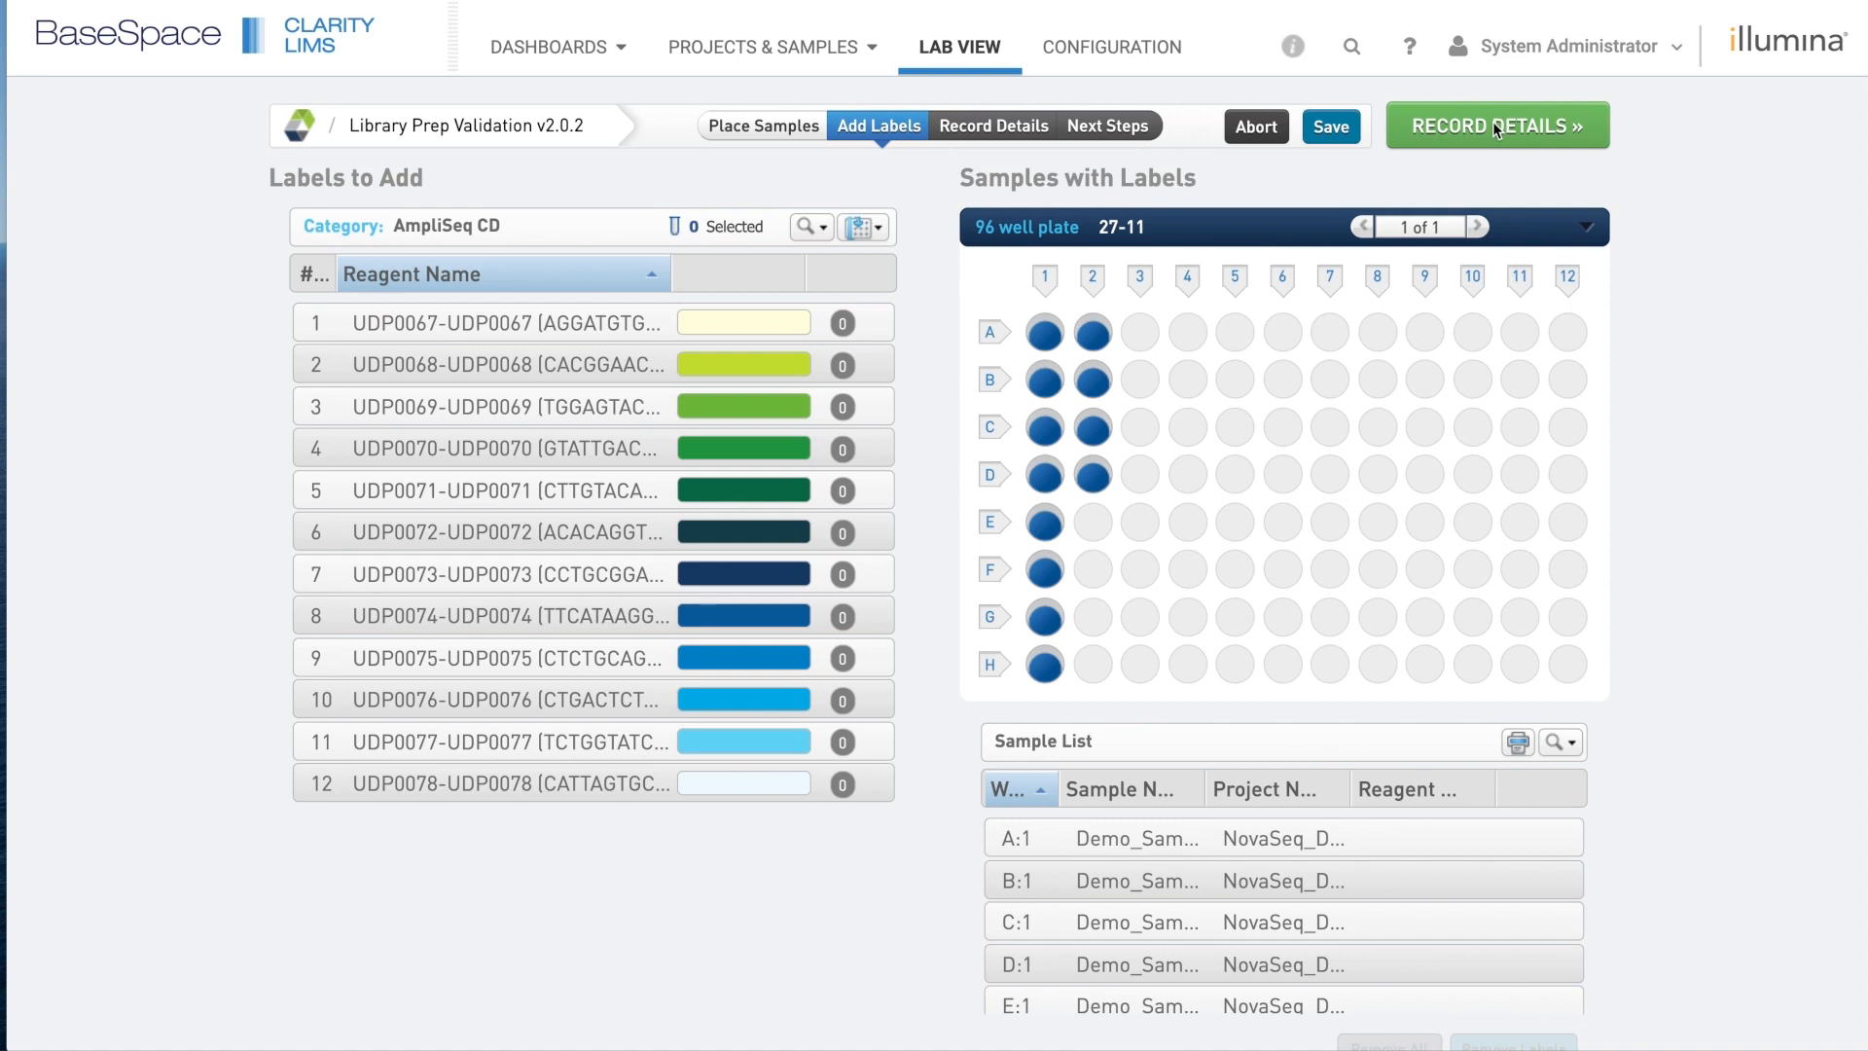
left_click(715, 330)
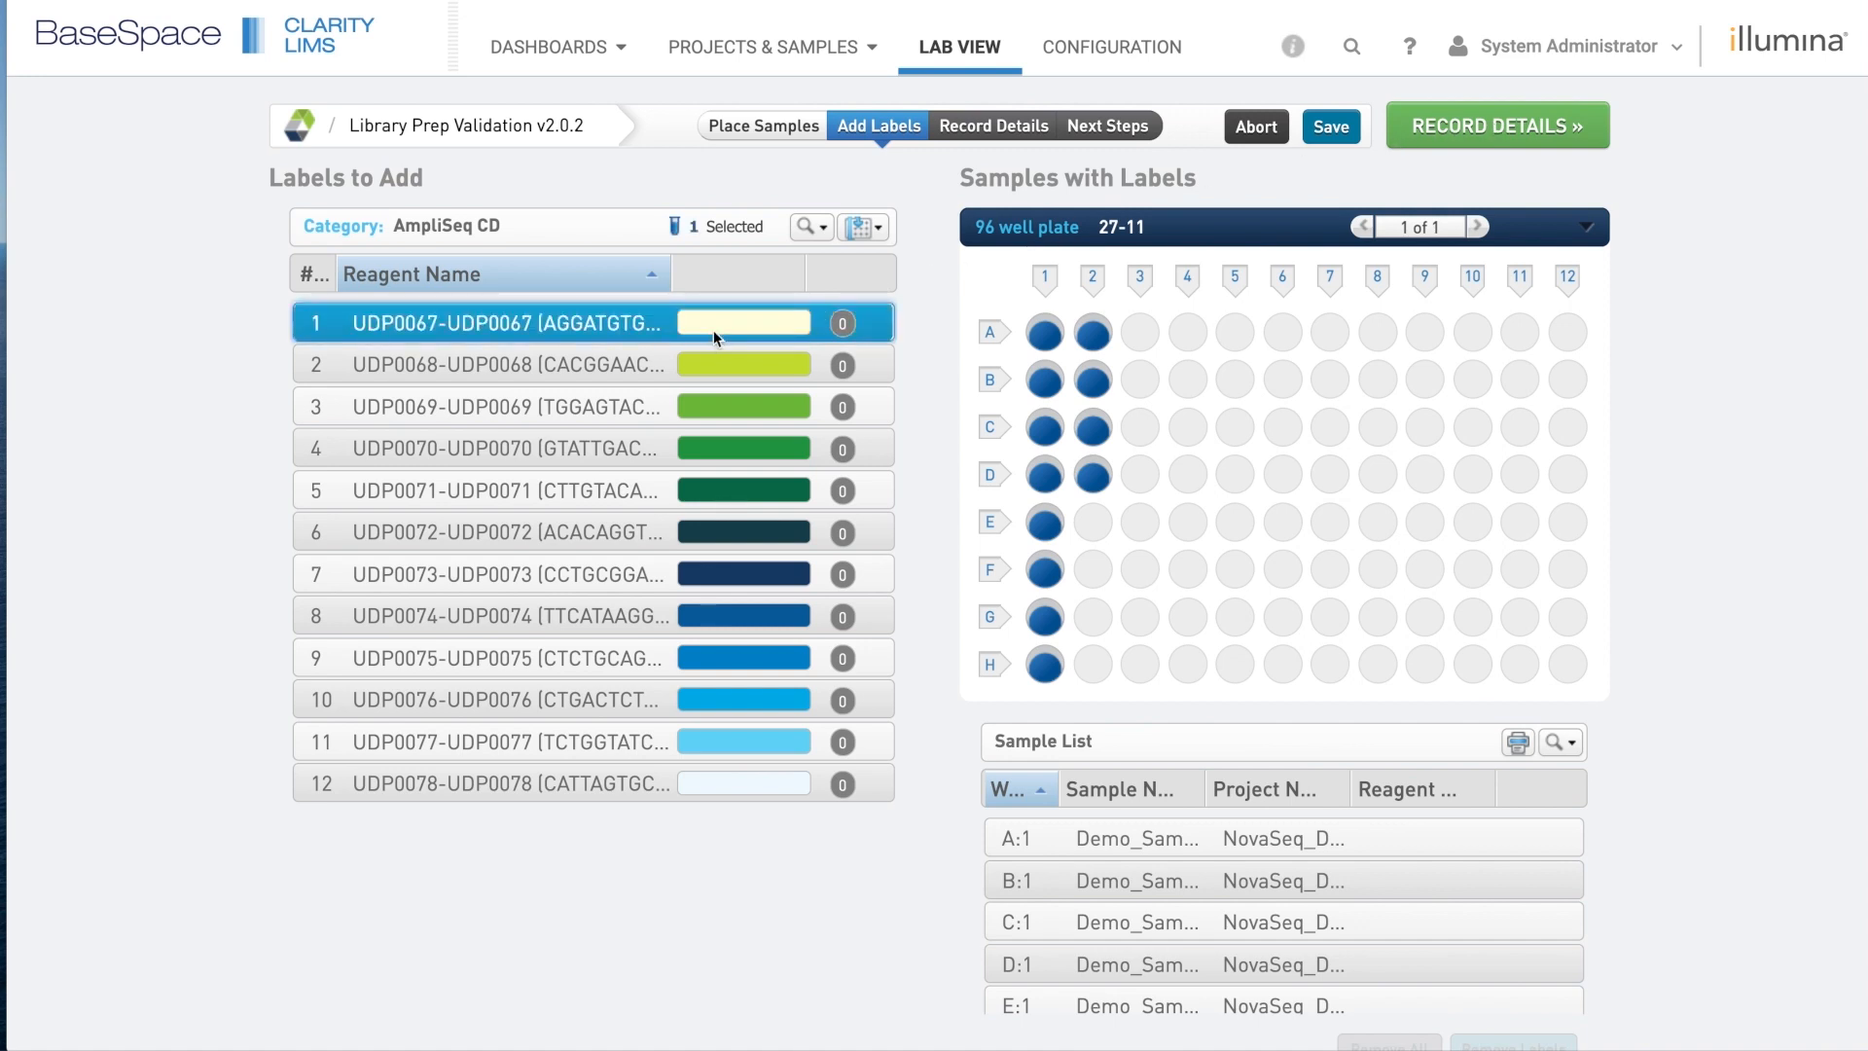
left_click(500, 778, "shift")
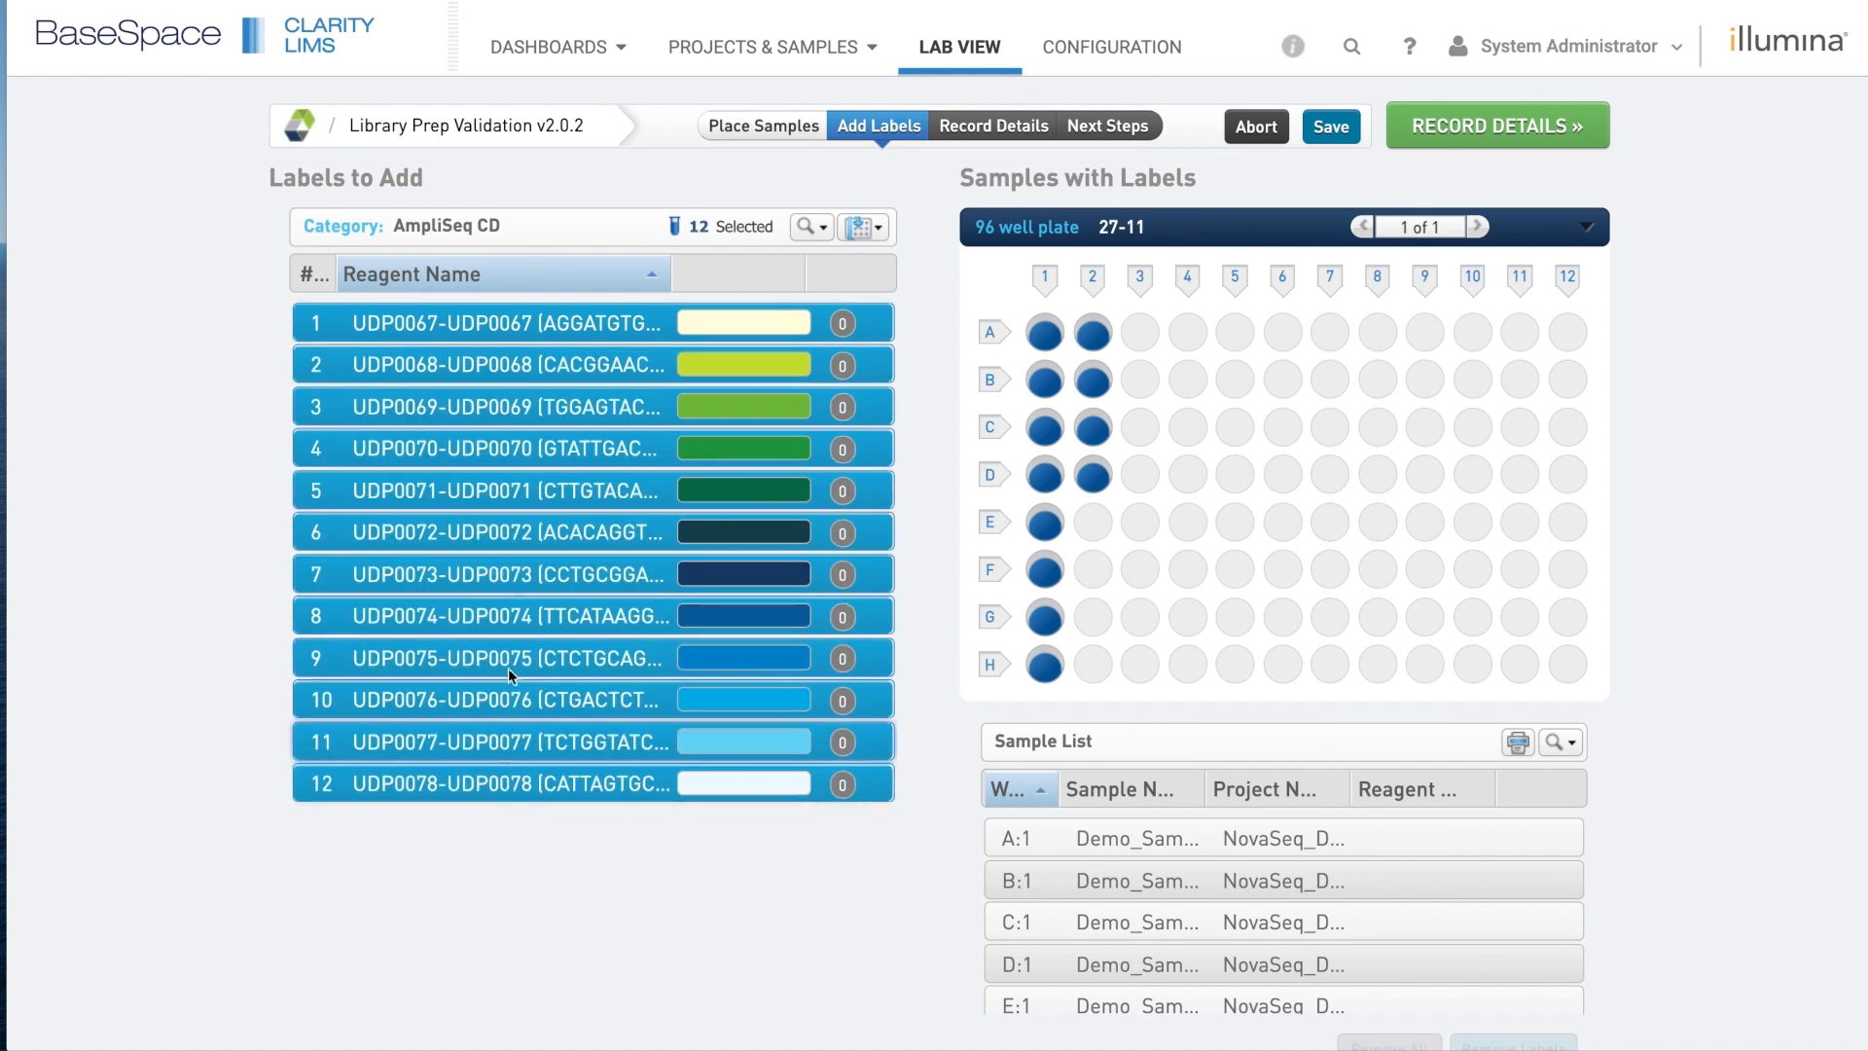
left_click_drag(511, 317, 1037, 331)
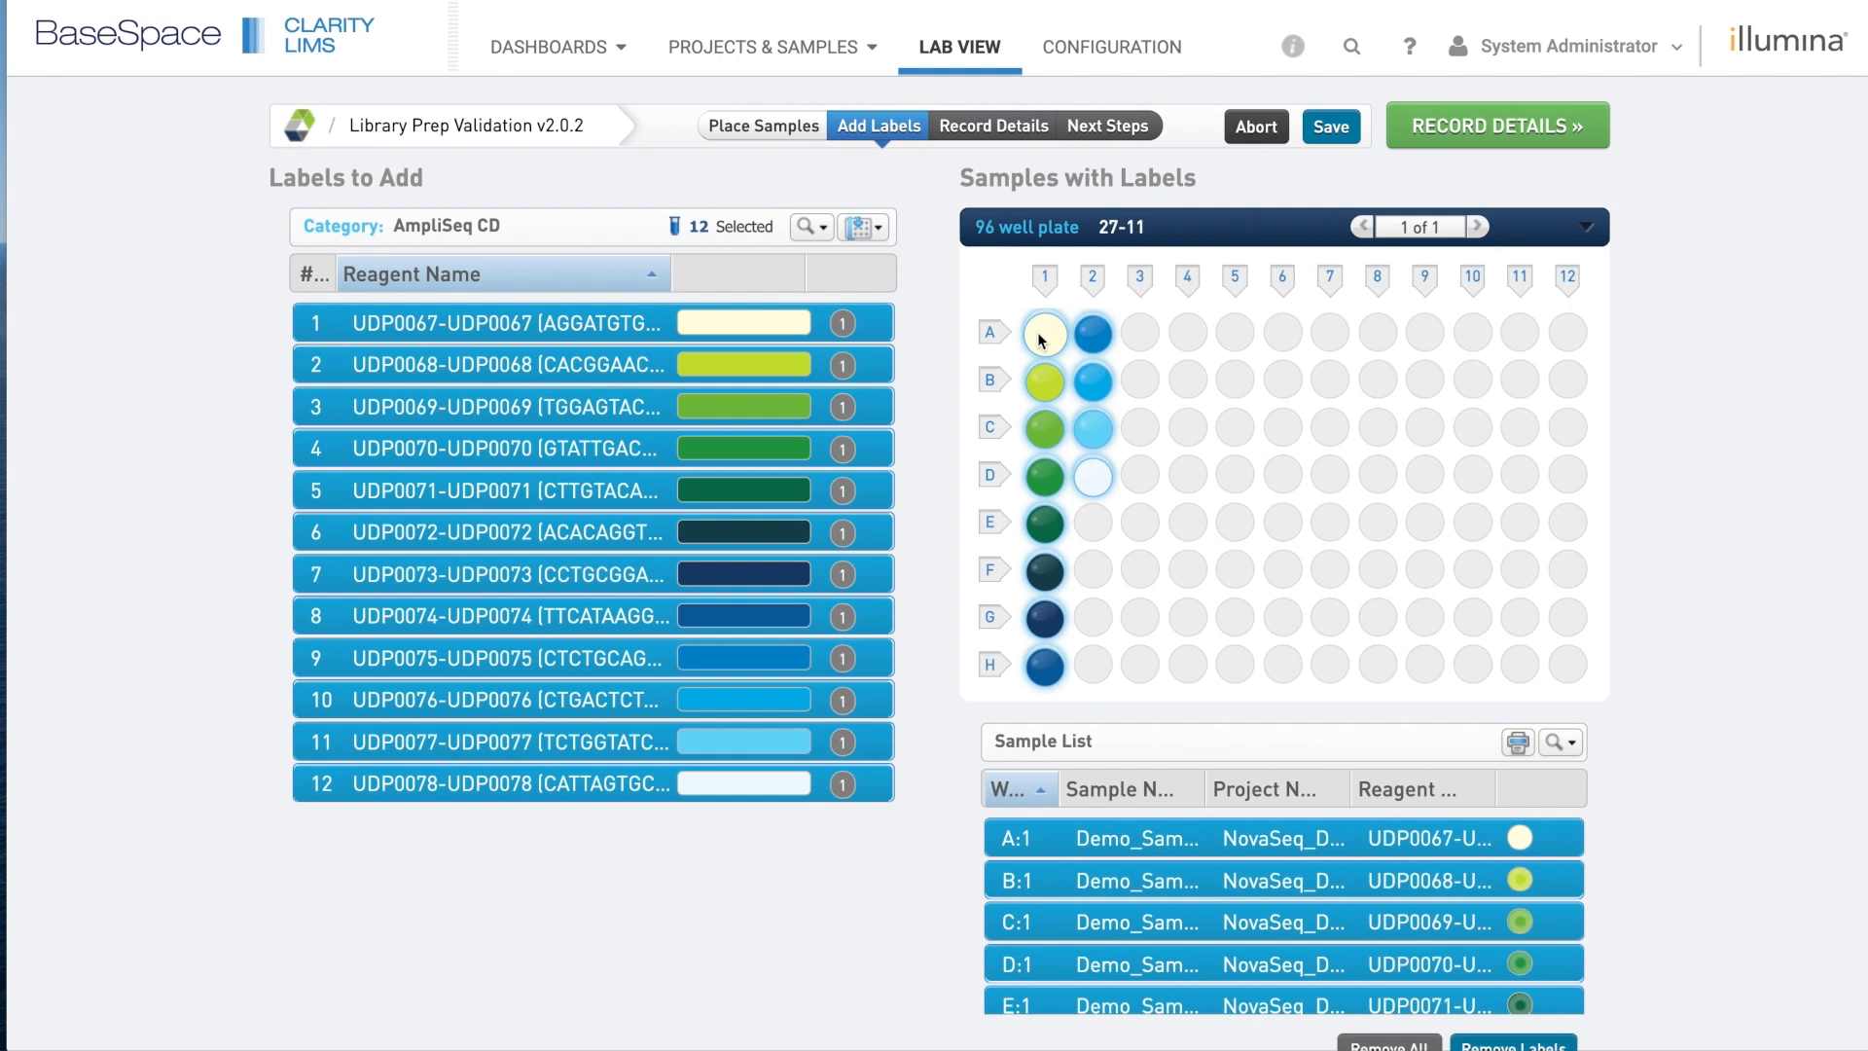
left_click(860, 327)
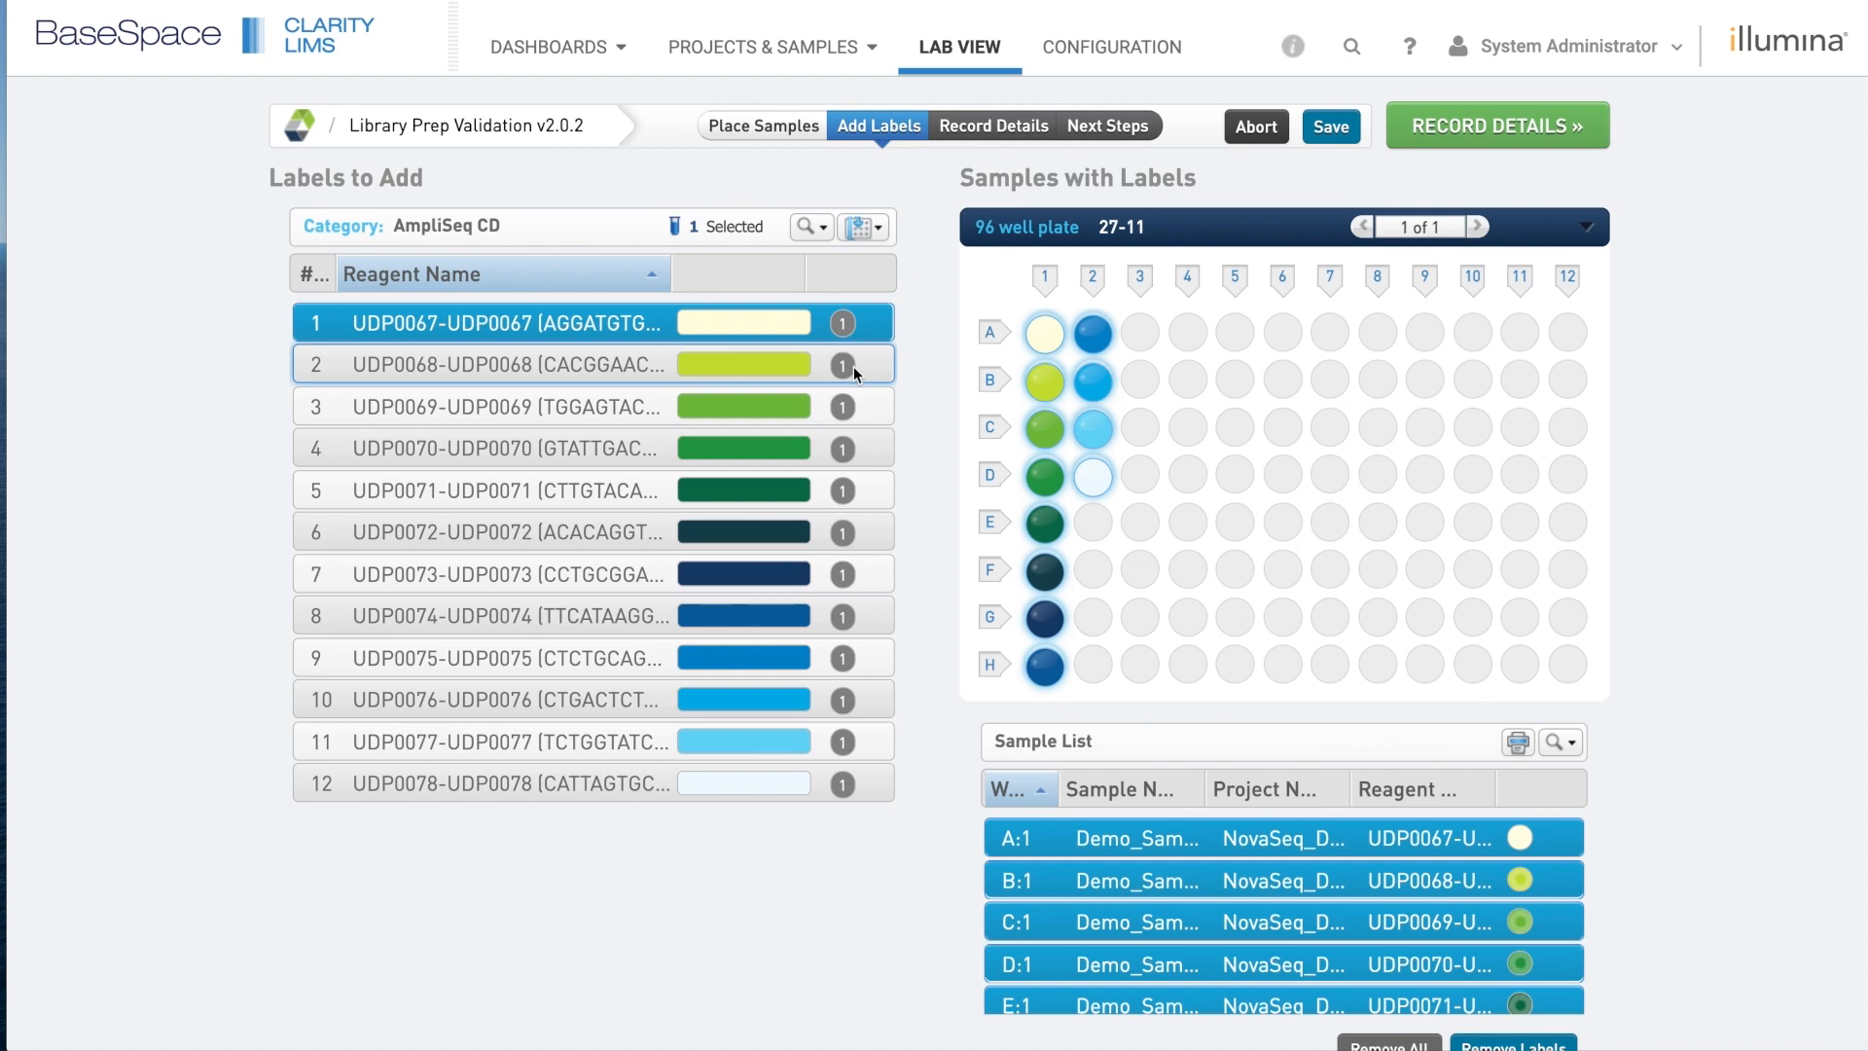
Check the printable reagent map, undo a duplicate UDP0067 on A1, and proceed to Record Details.
left_click(1519, 743)
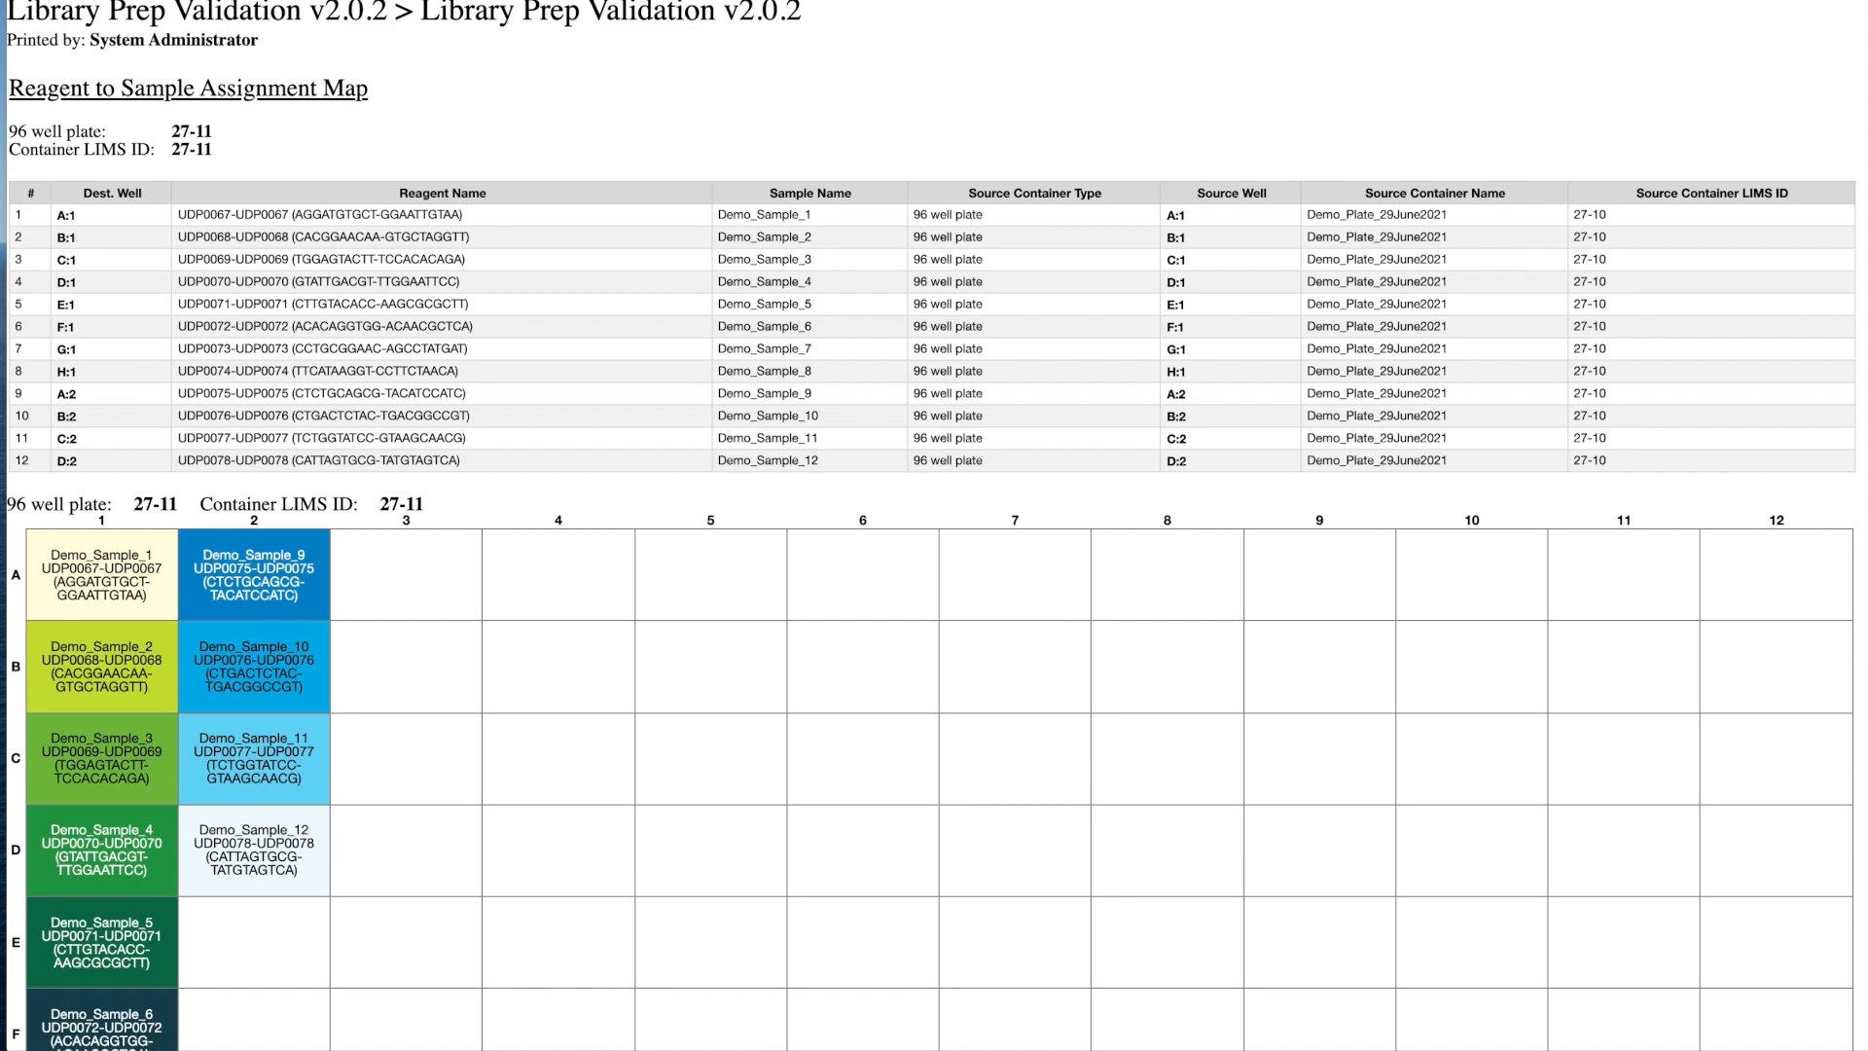
left_click(214, 1)
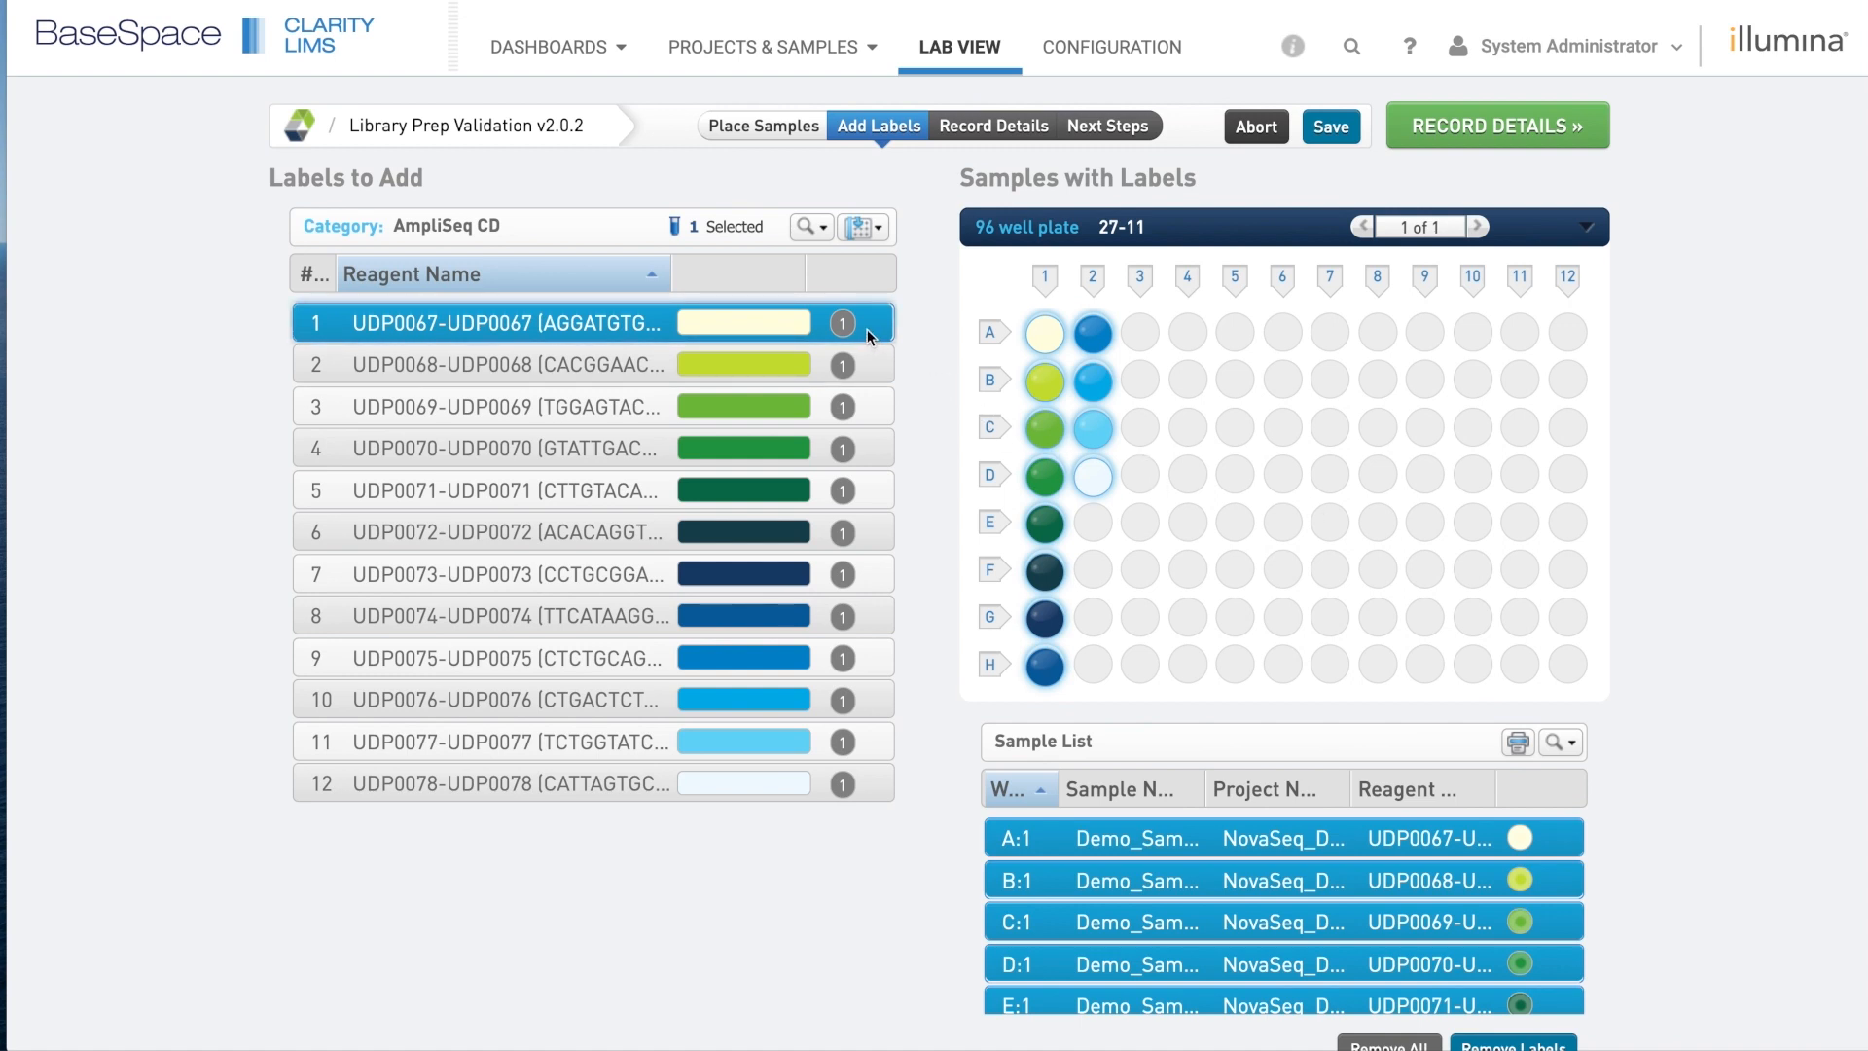
left_click(1060, 337)
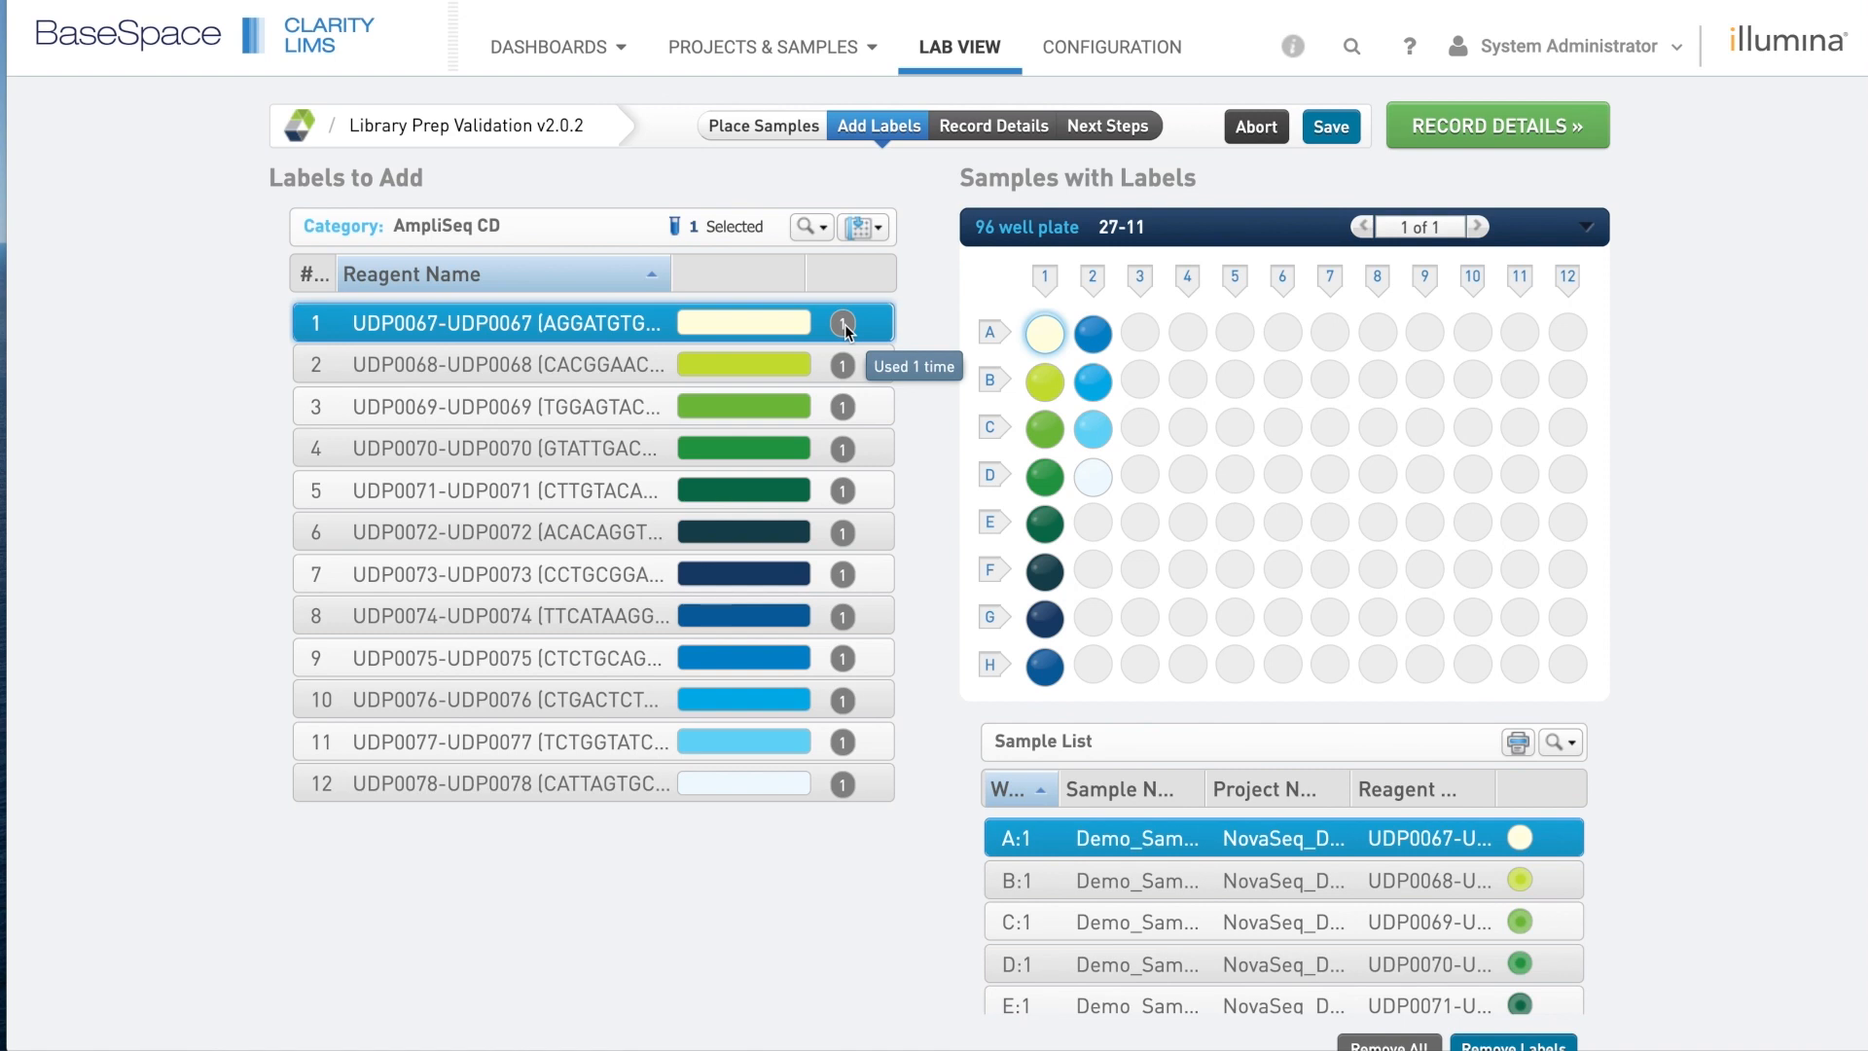
left_click_drag(844, 331, 1047, 342)
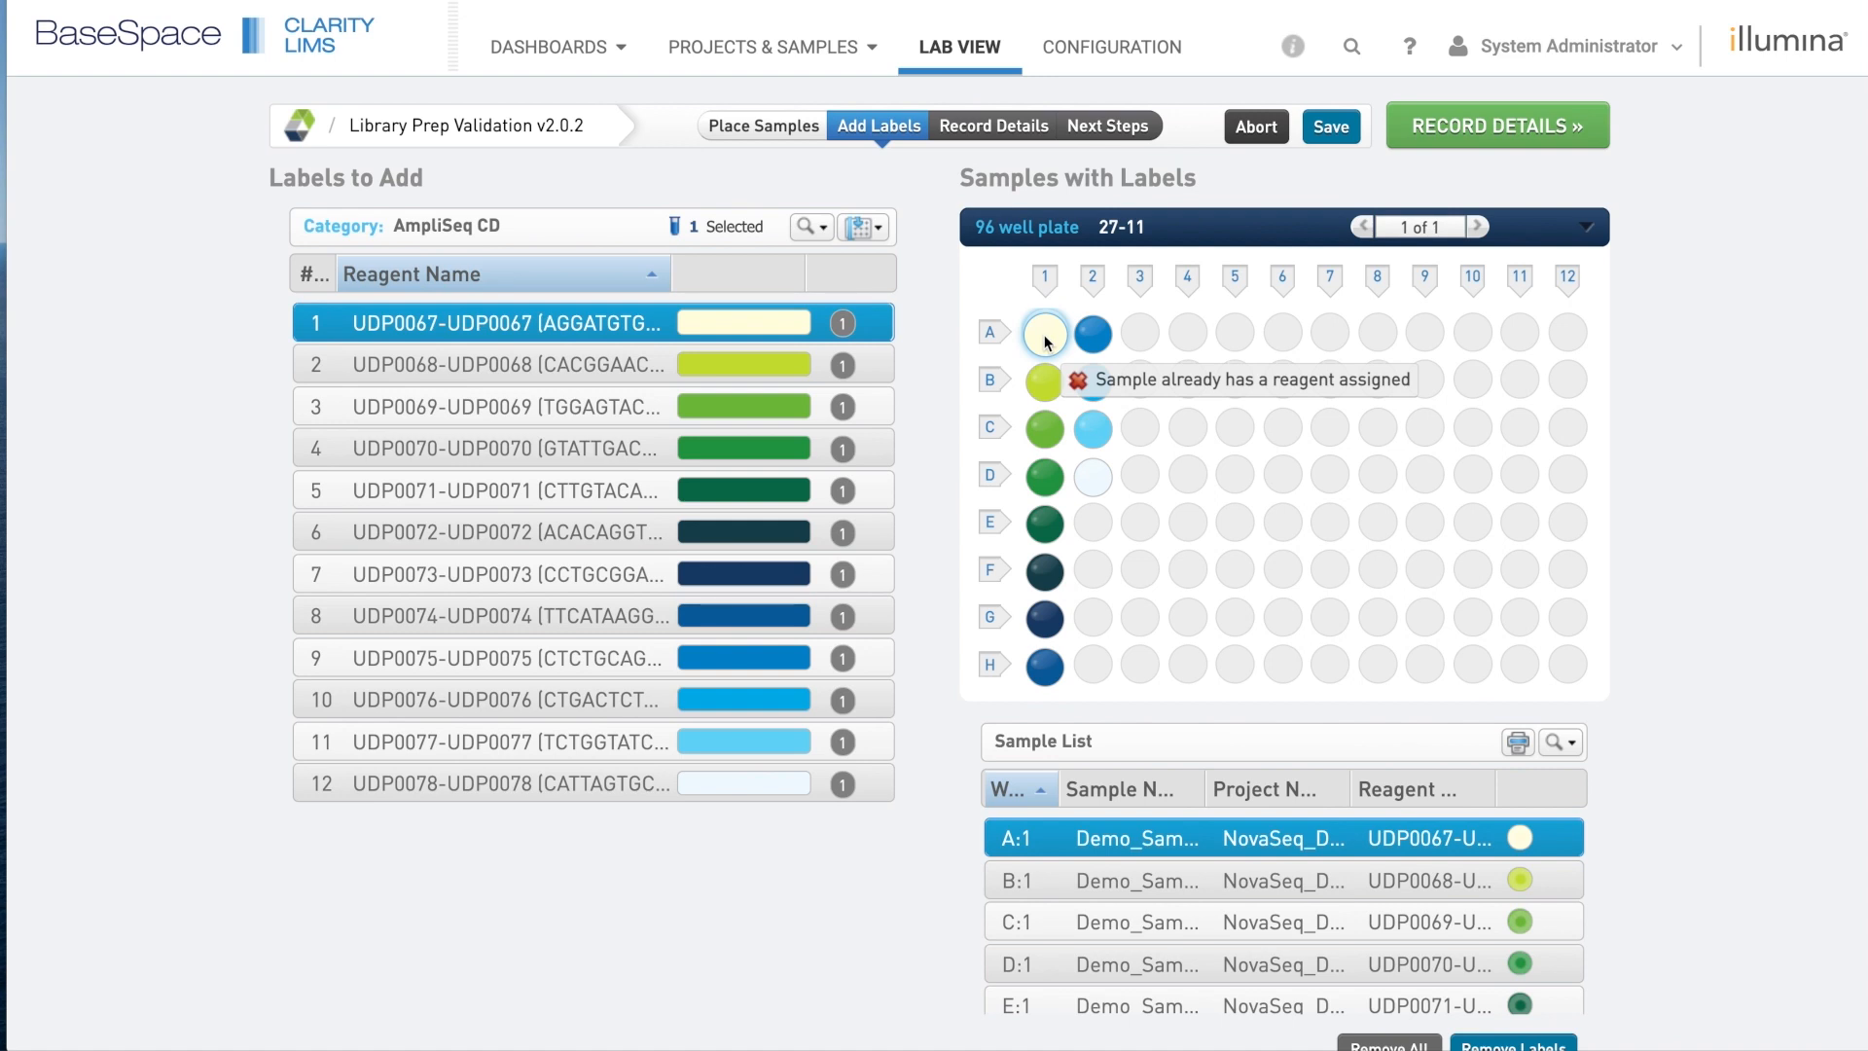
left_click_drag(1046, 341, 881, 325)
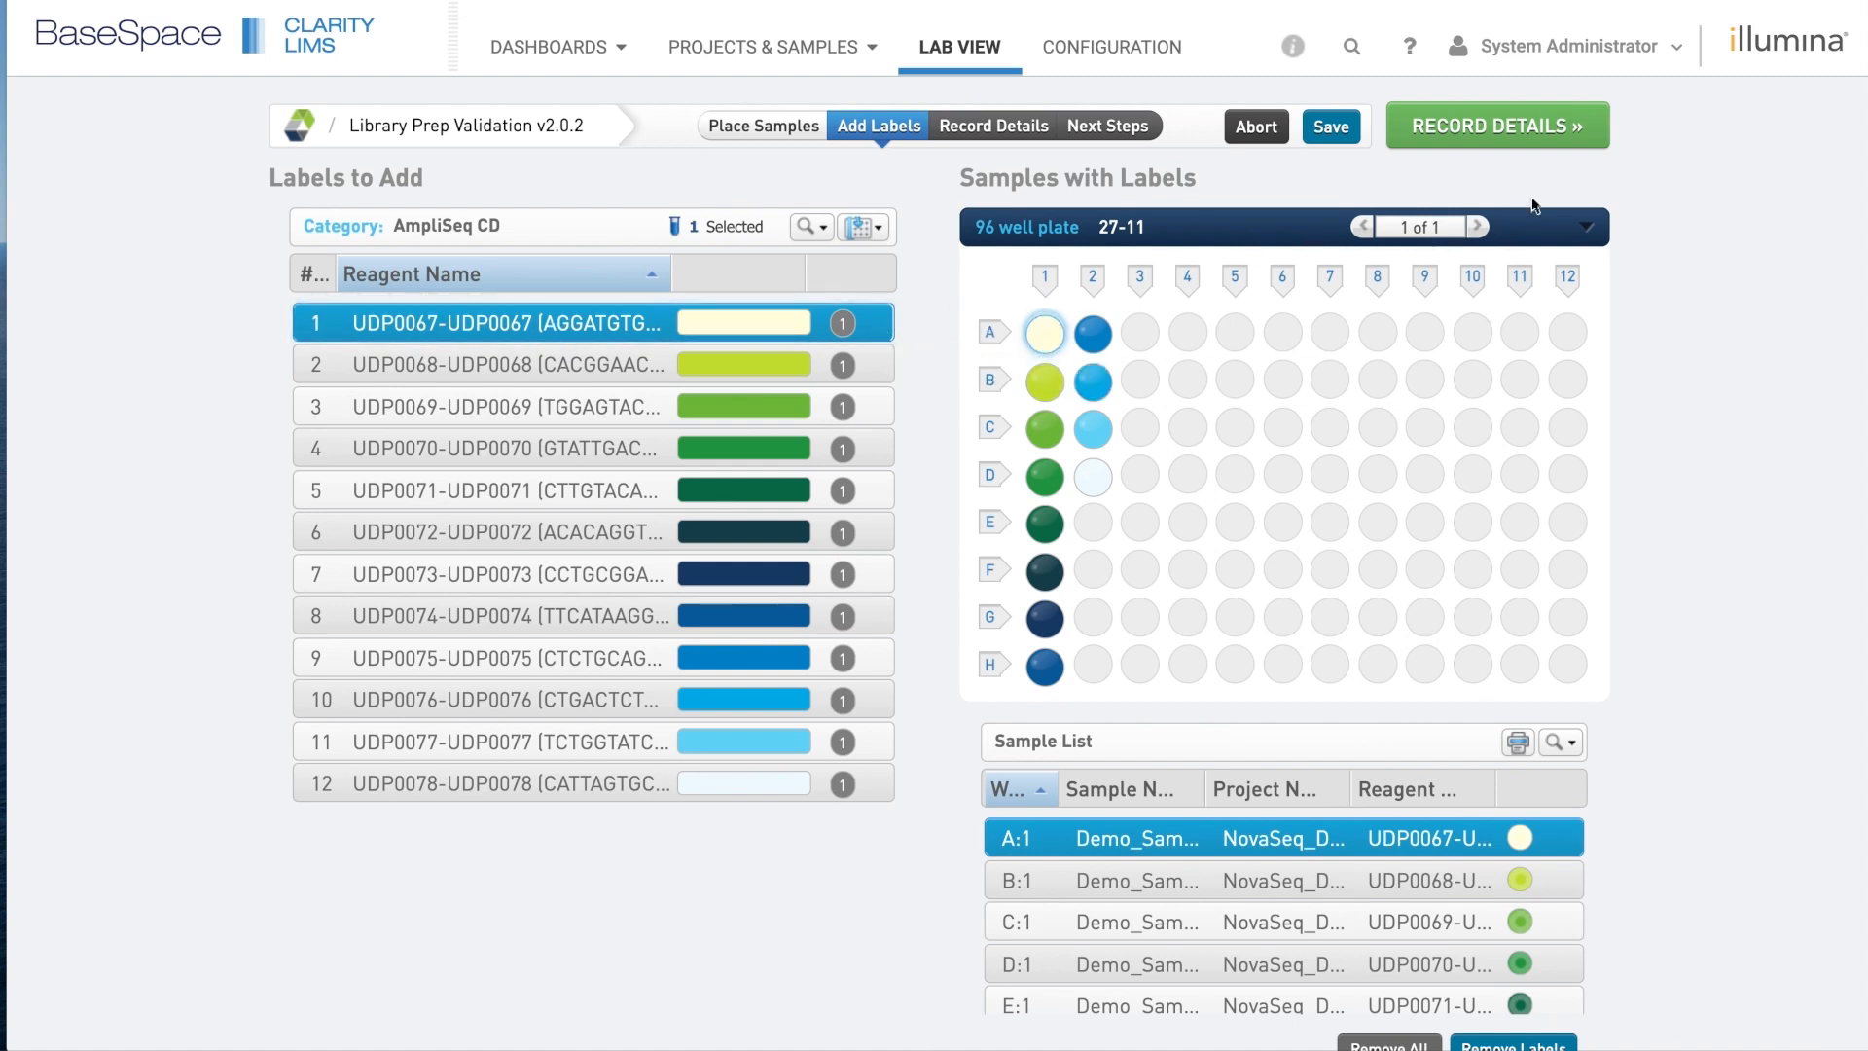
left_click(1509, 129)
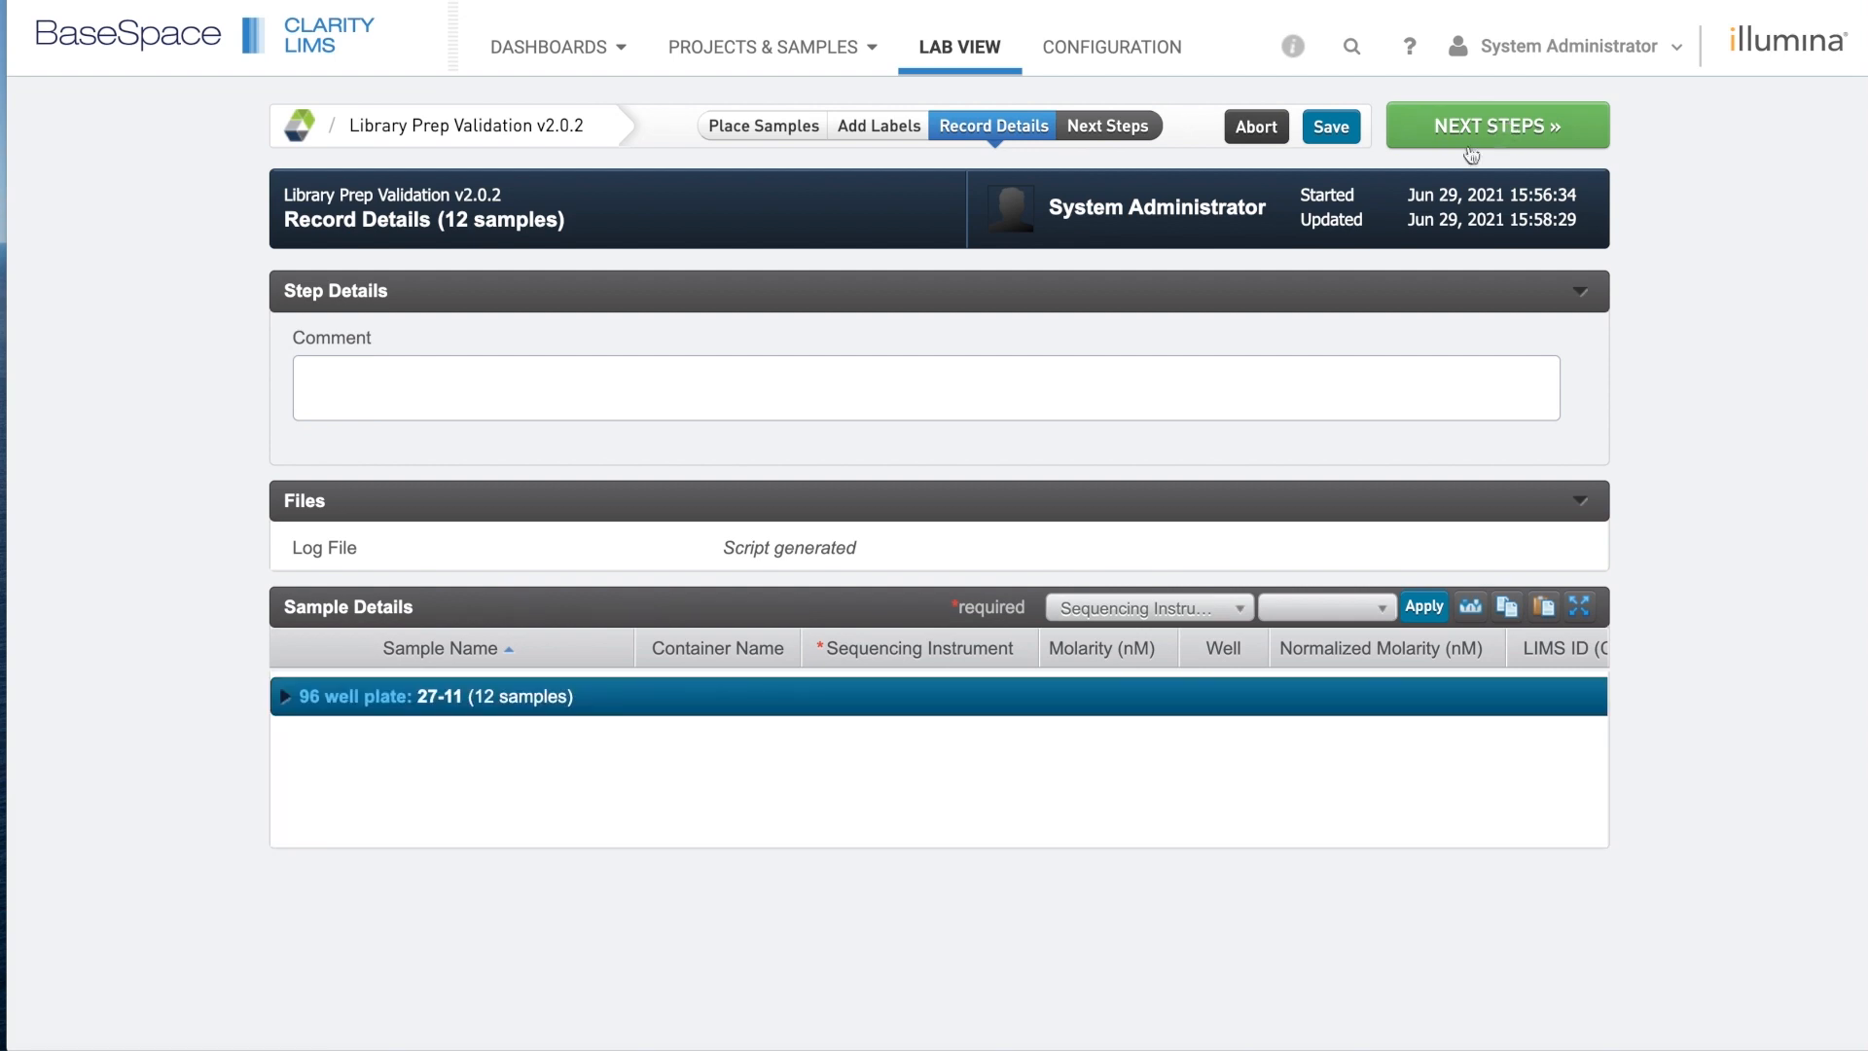
Set the sequencing instrument to NovaSeq 3.0 for all samples on plate 27-11.
left_click(288, 699)
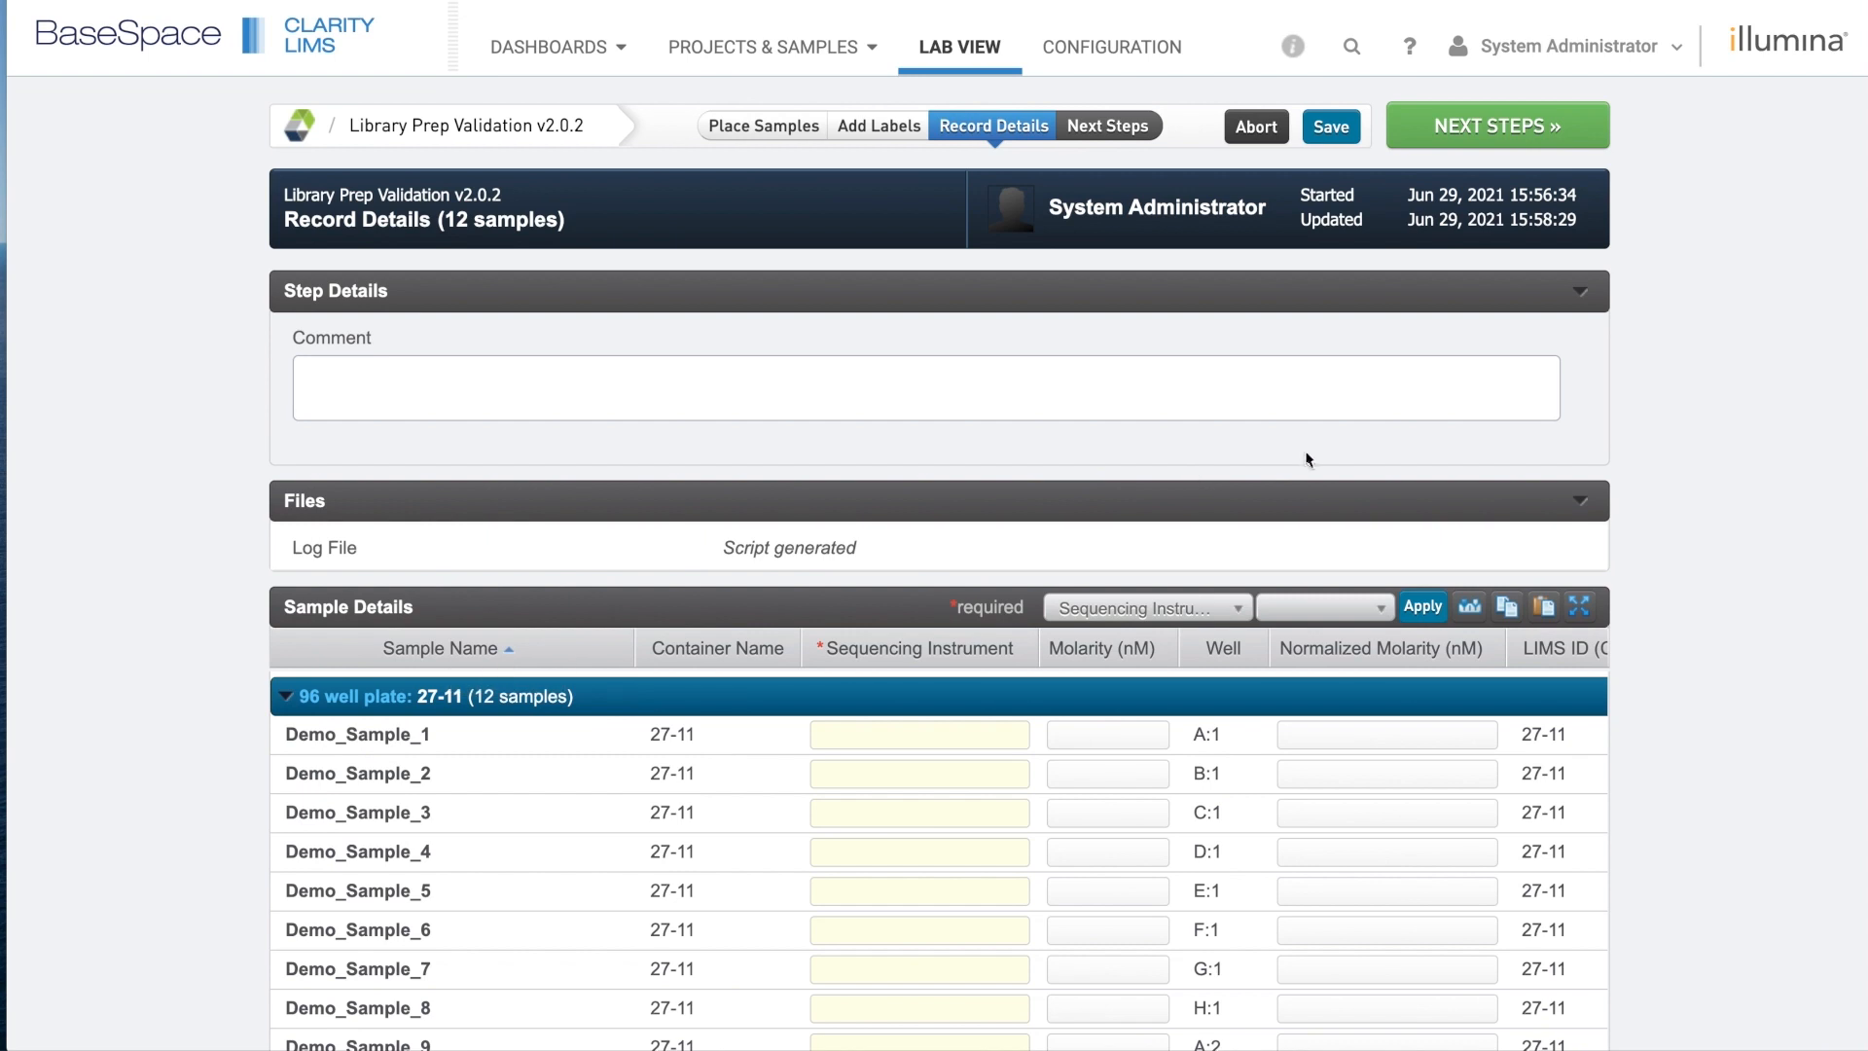
left_click(1360, 611)
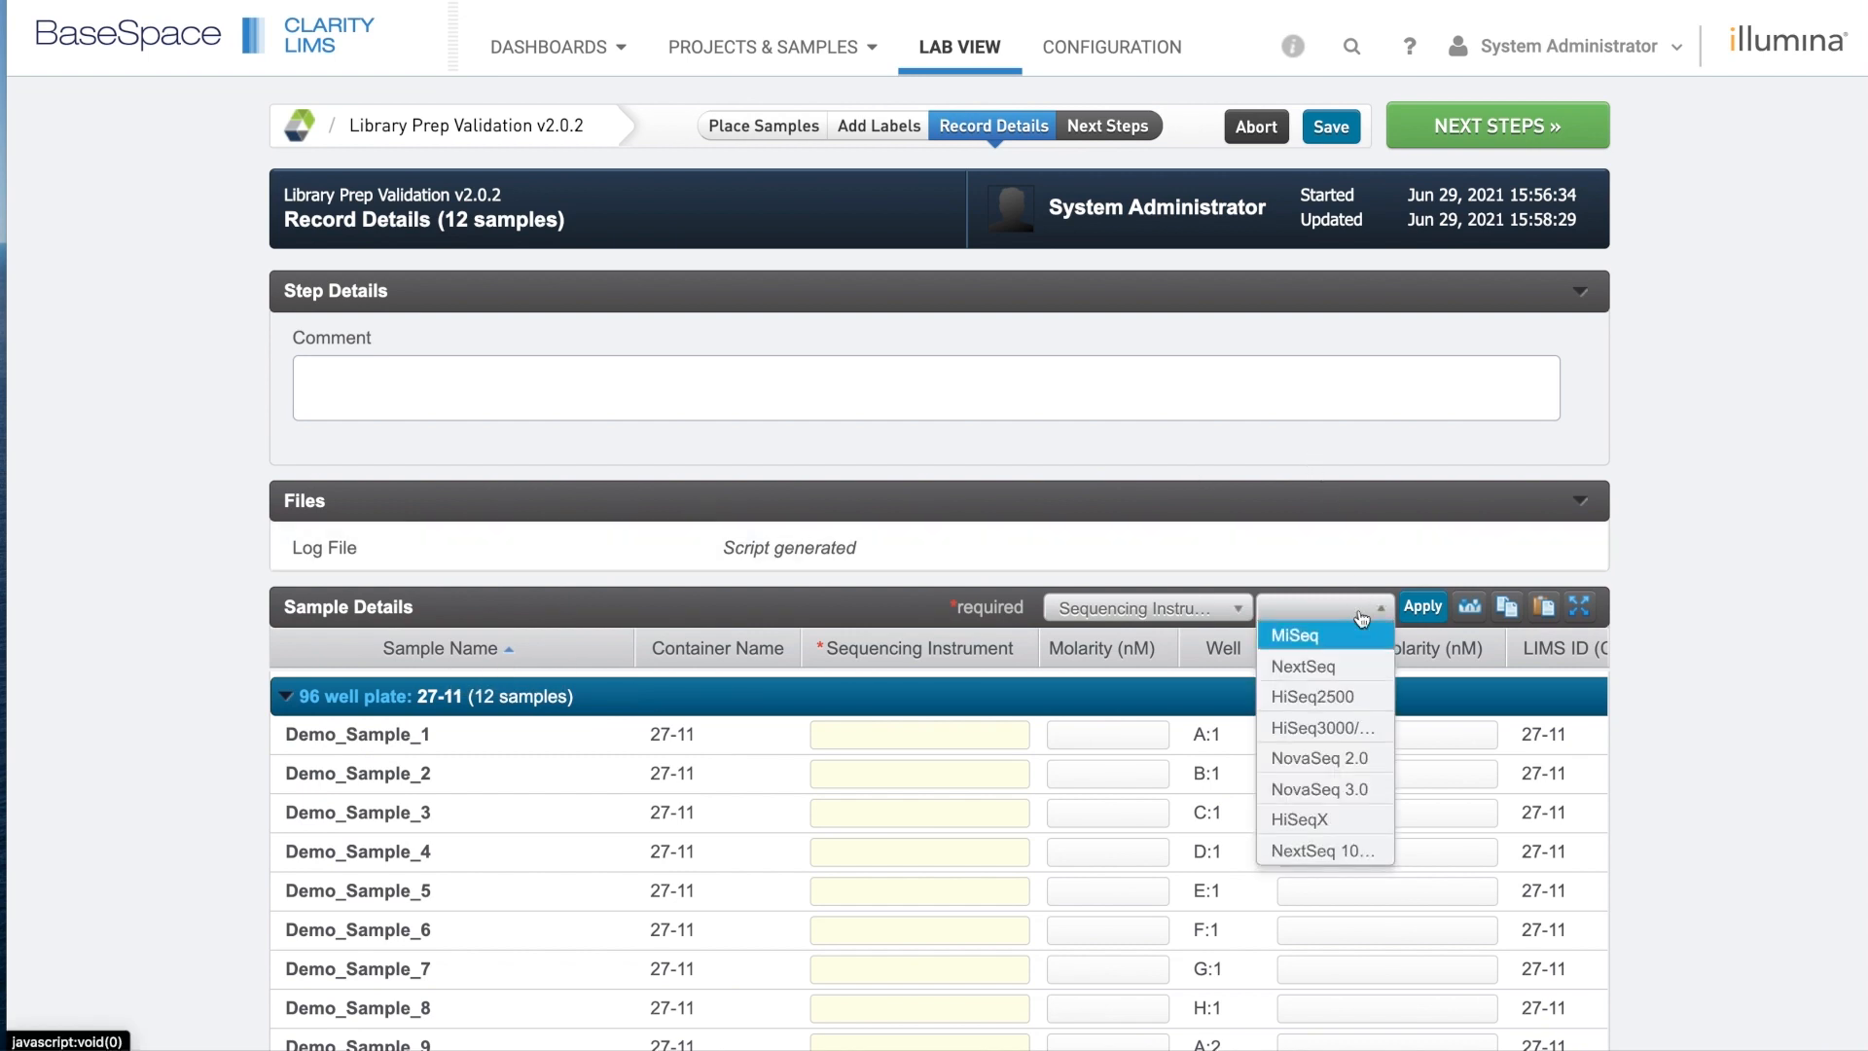
left_click(1376, 794)
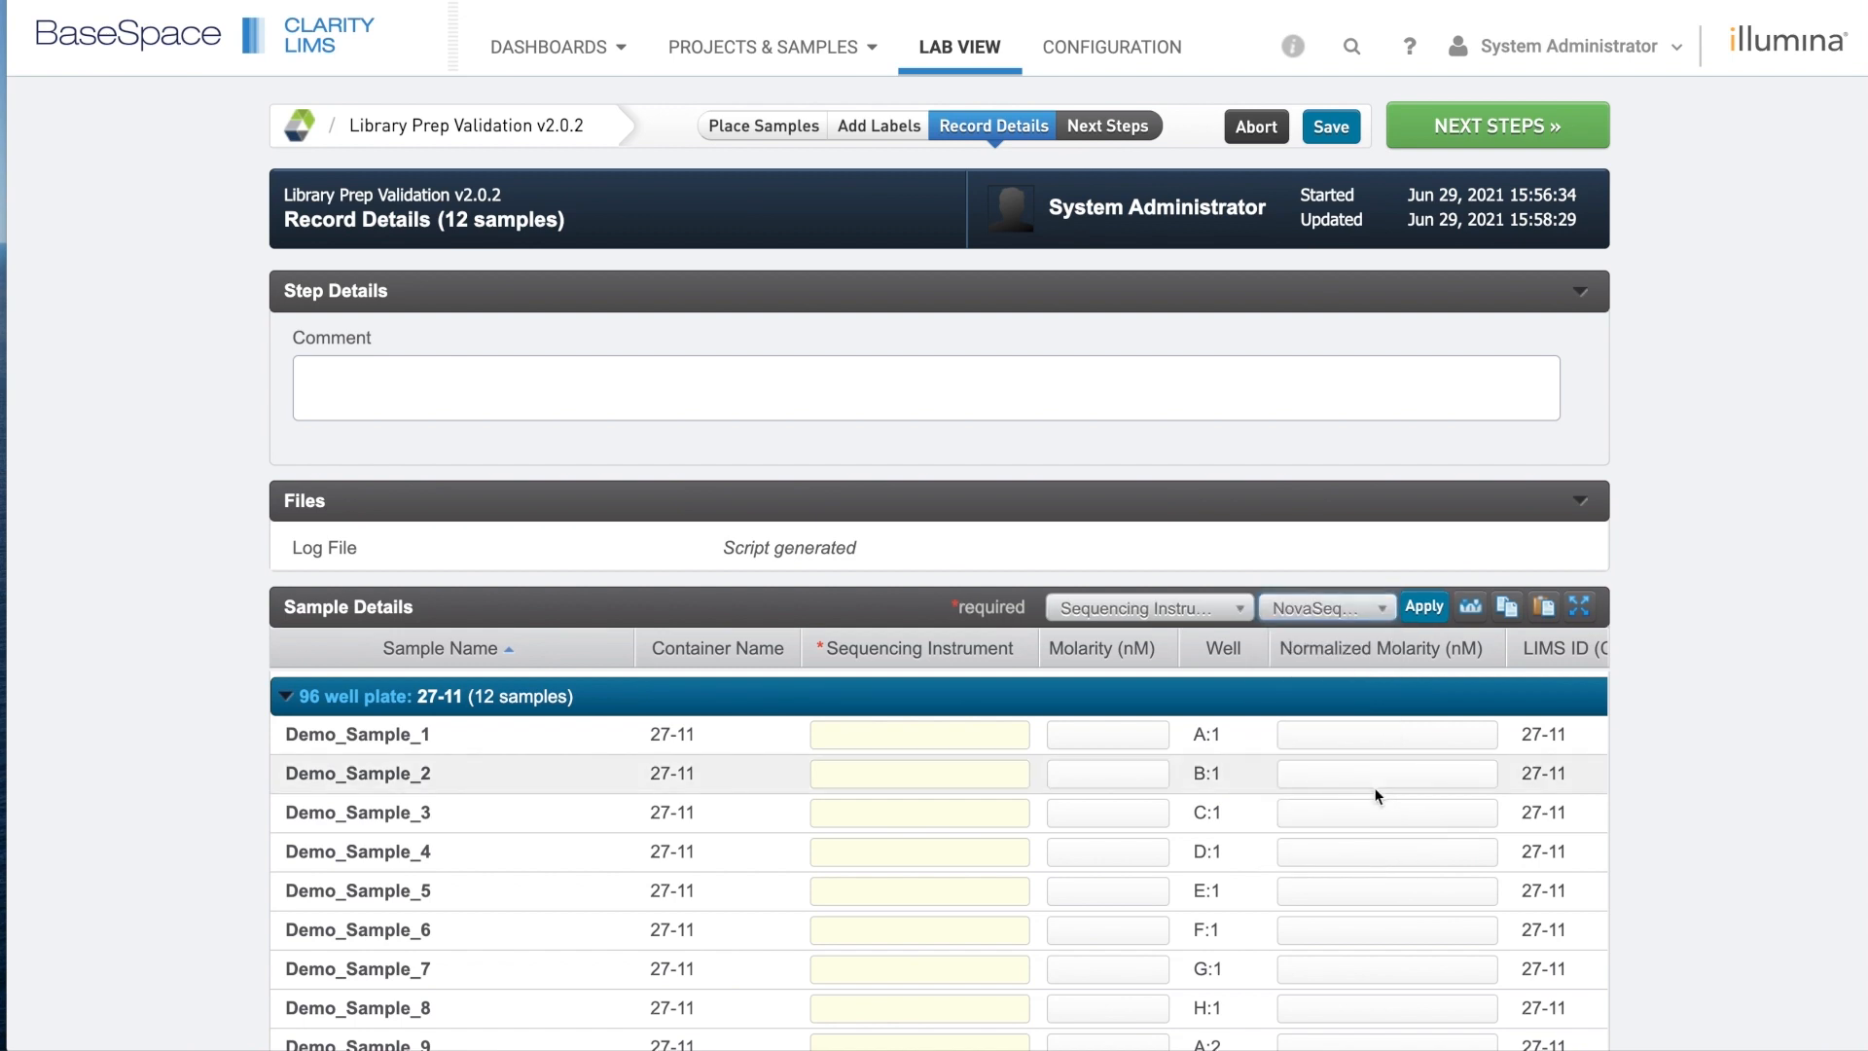
left_click(1425, 607)
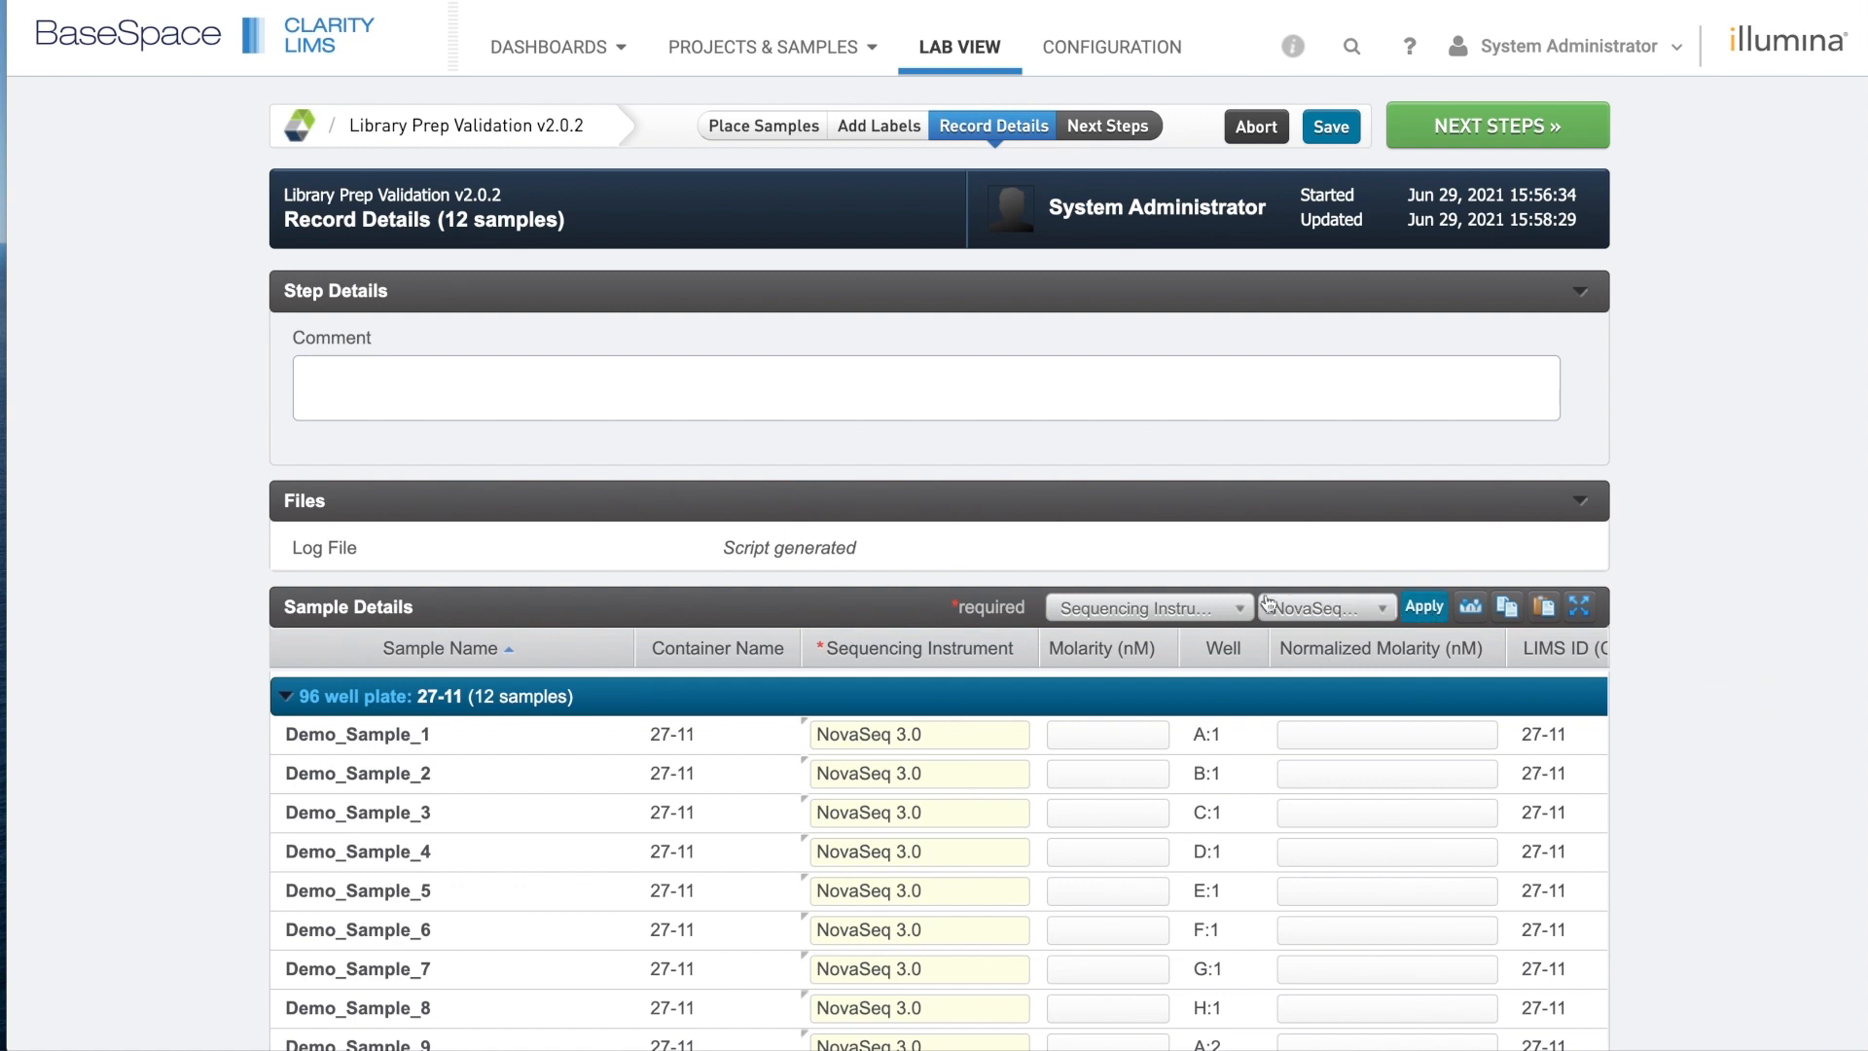
Bulk-fill Molarity (nM) as 2.5 for every sample.
left_click(1229, 610)
left_click(1214, 667)
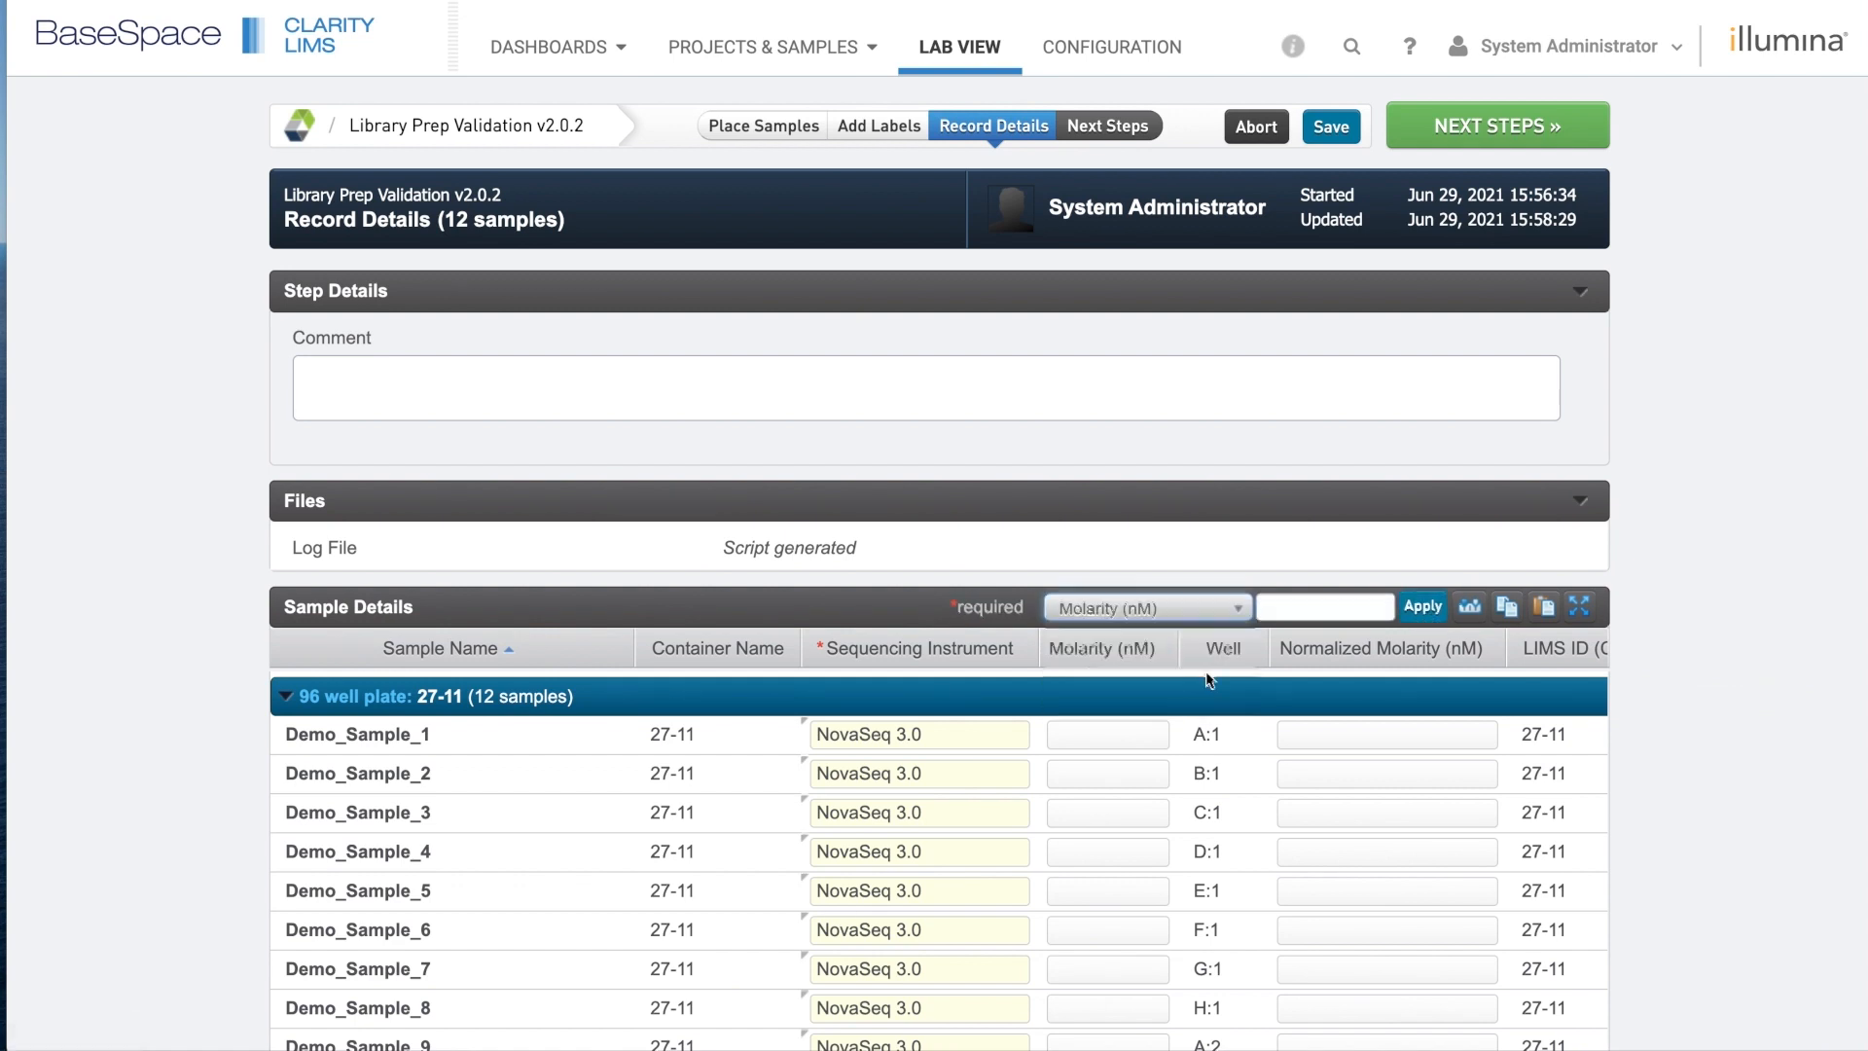
left_click(1302, 608)
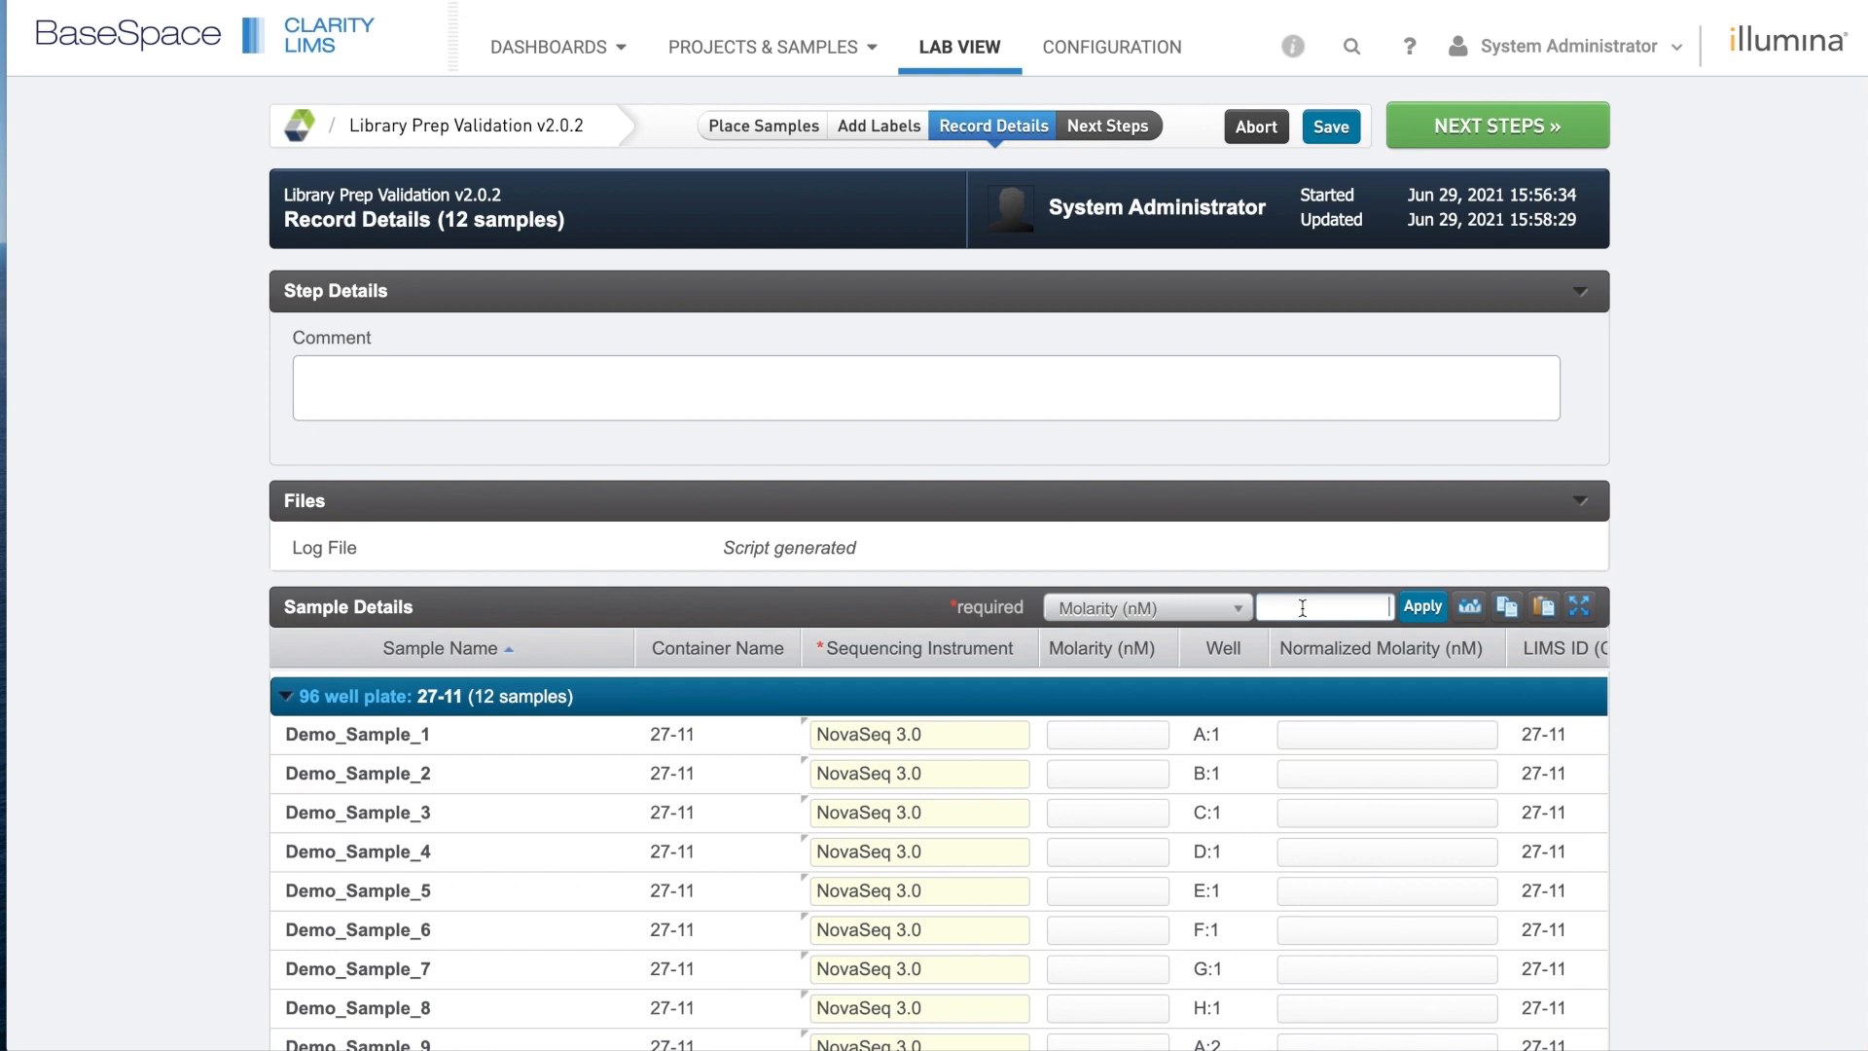
type("2.5")
left_click(1416, 613)
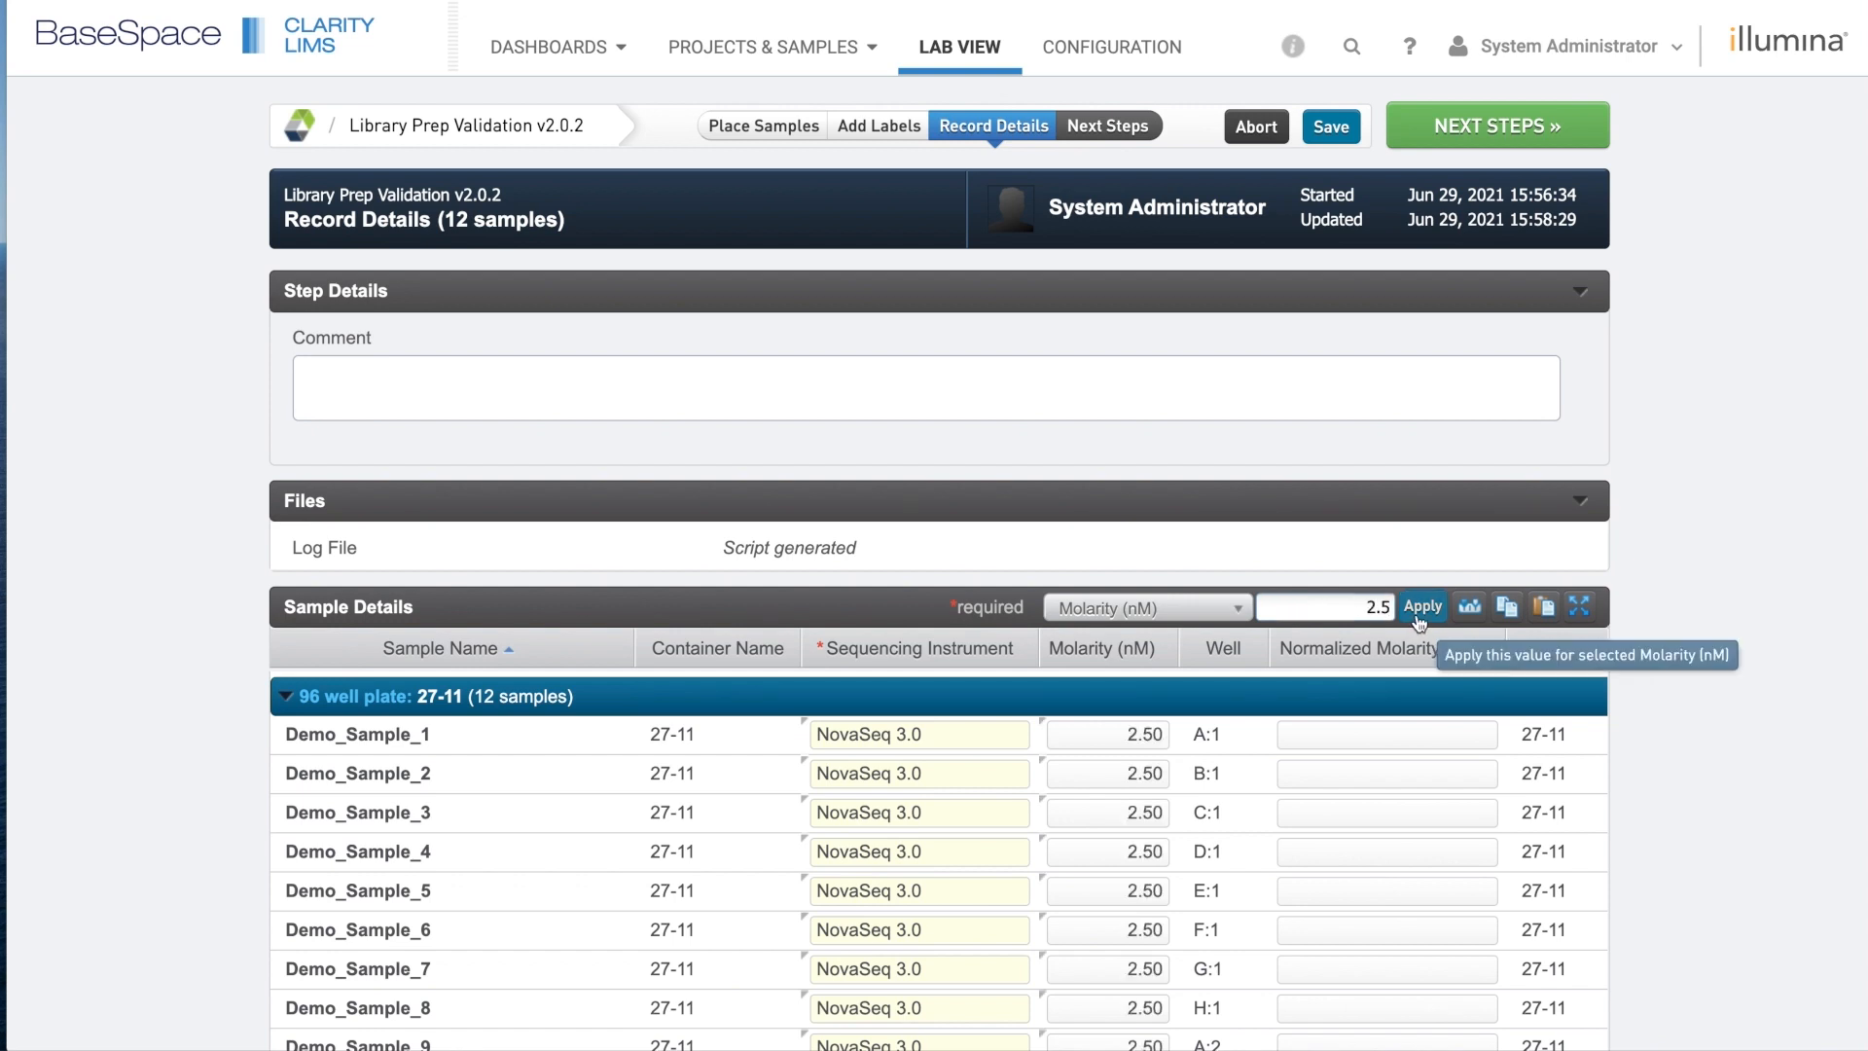
Bulk-fill Normalized Molarity as 3.10 nM for every sample, then save and continue.
left_click(1238, 611)
left_click(1222, 695)
left_click(1321, 606)
type("3.1")
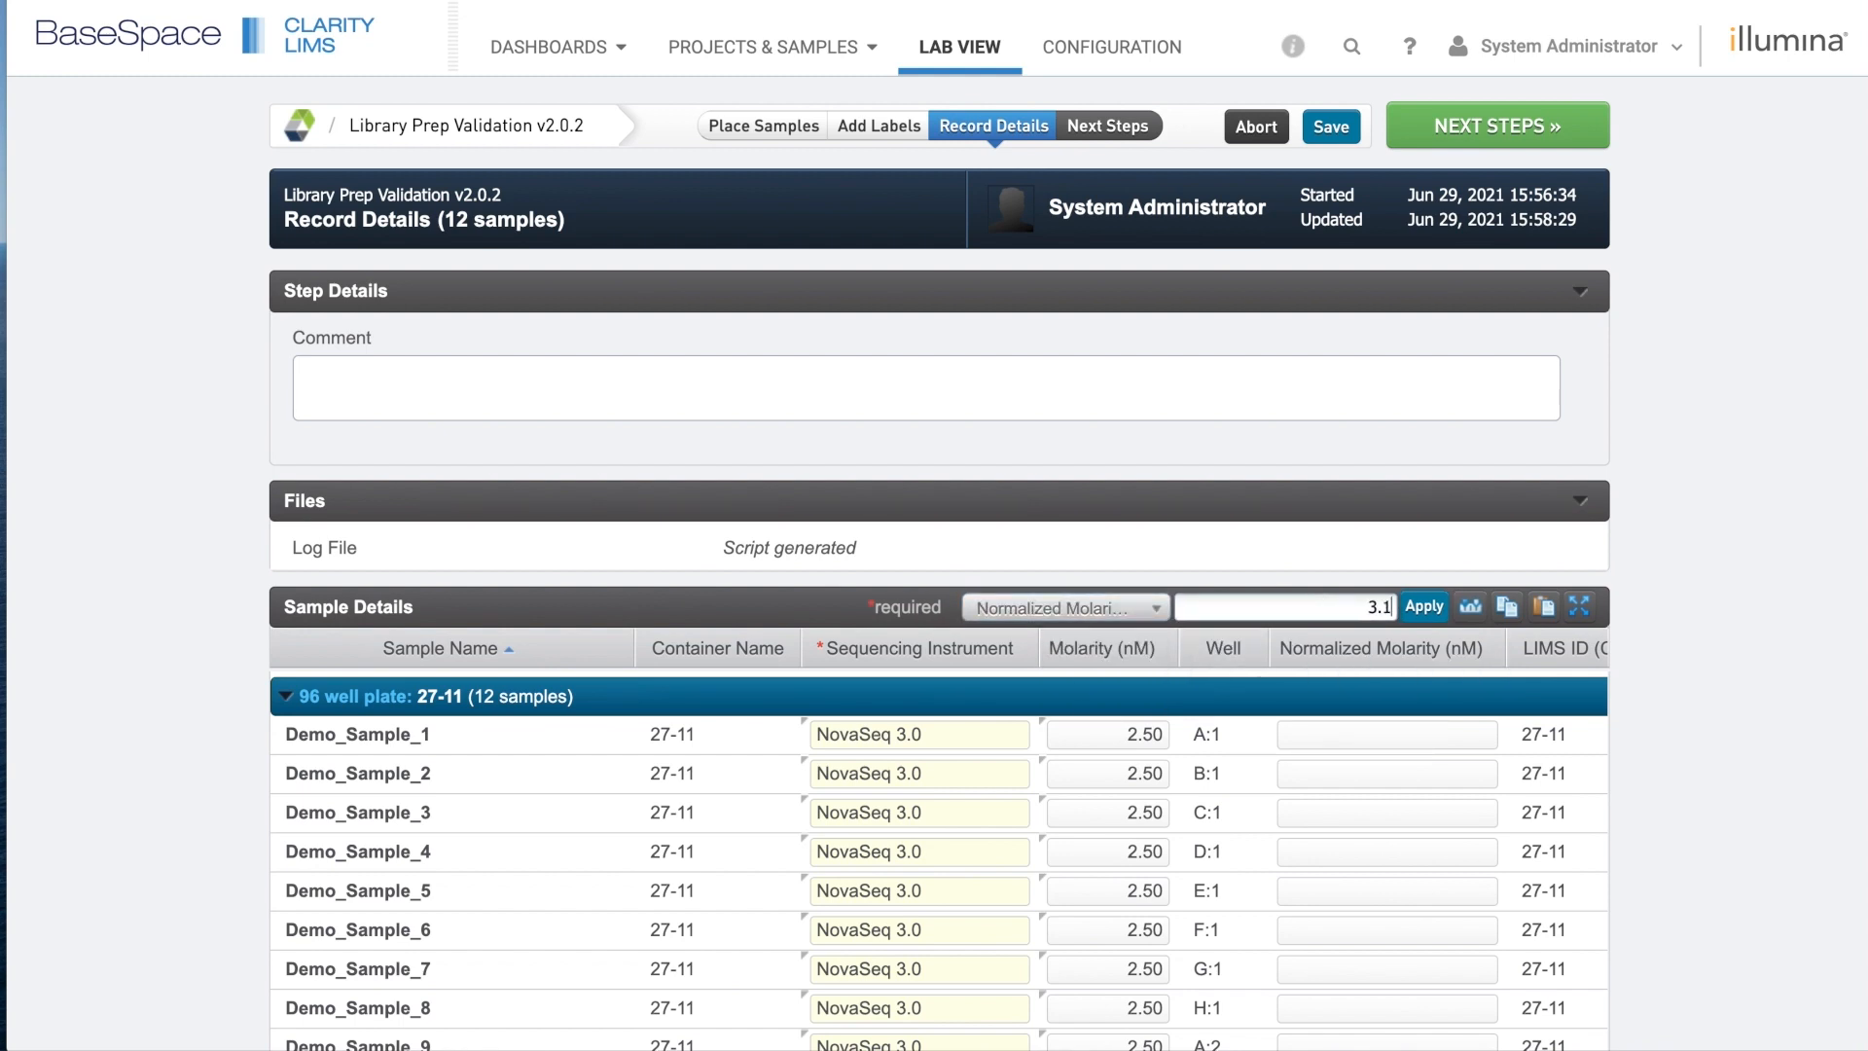
left_click(1428, 609)
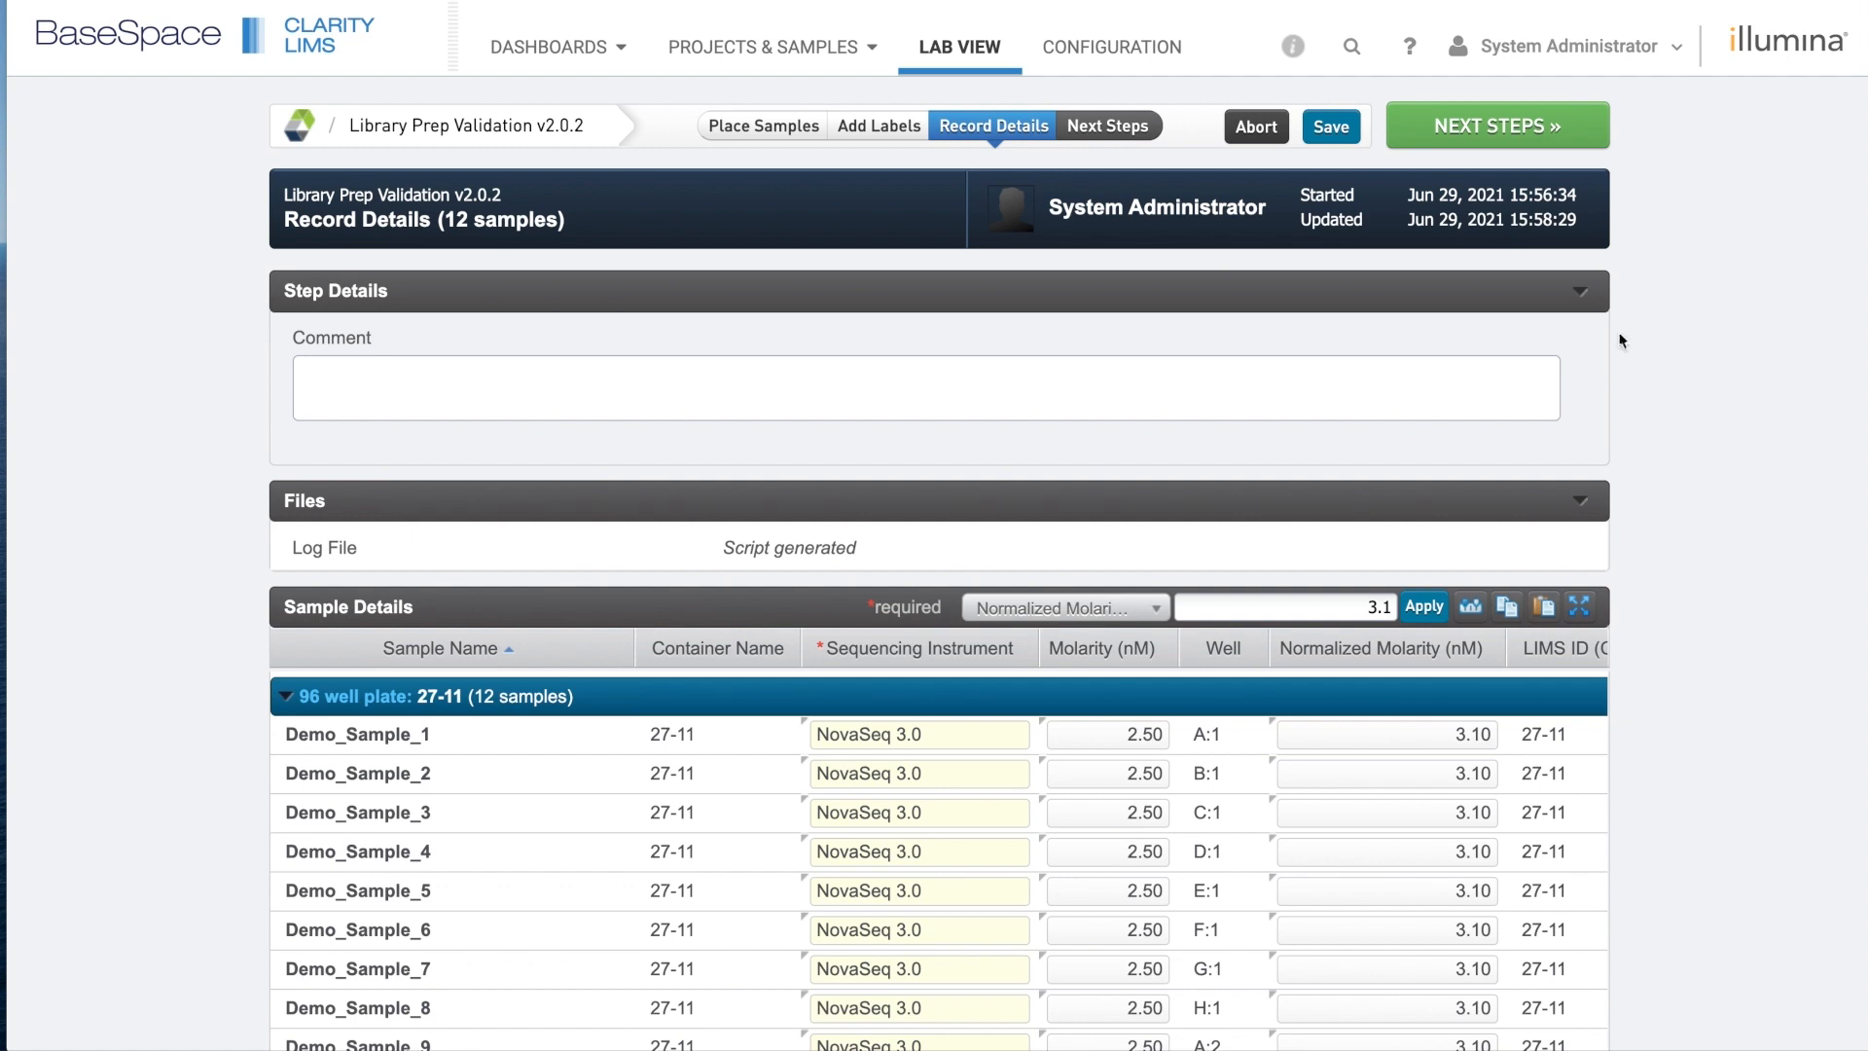
left_click(1502, 141)
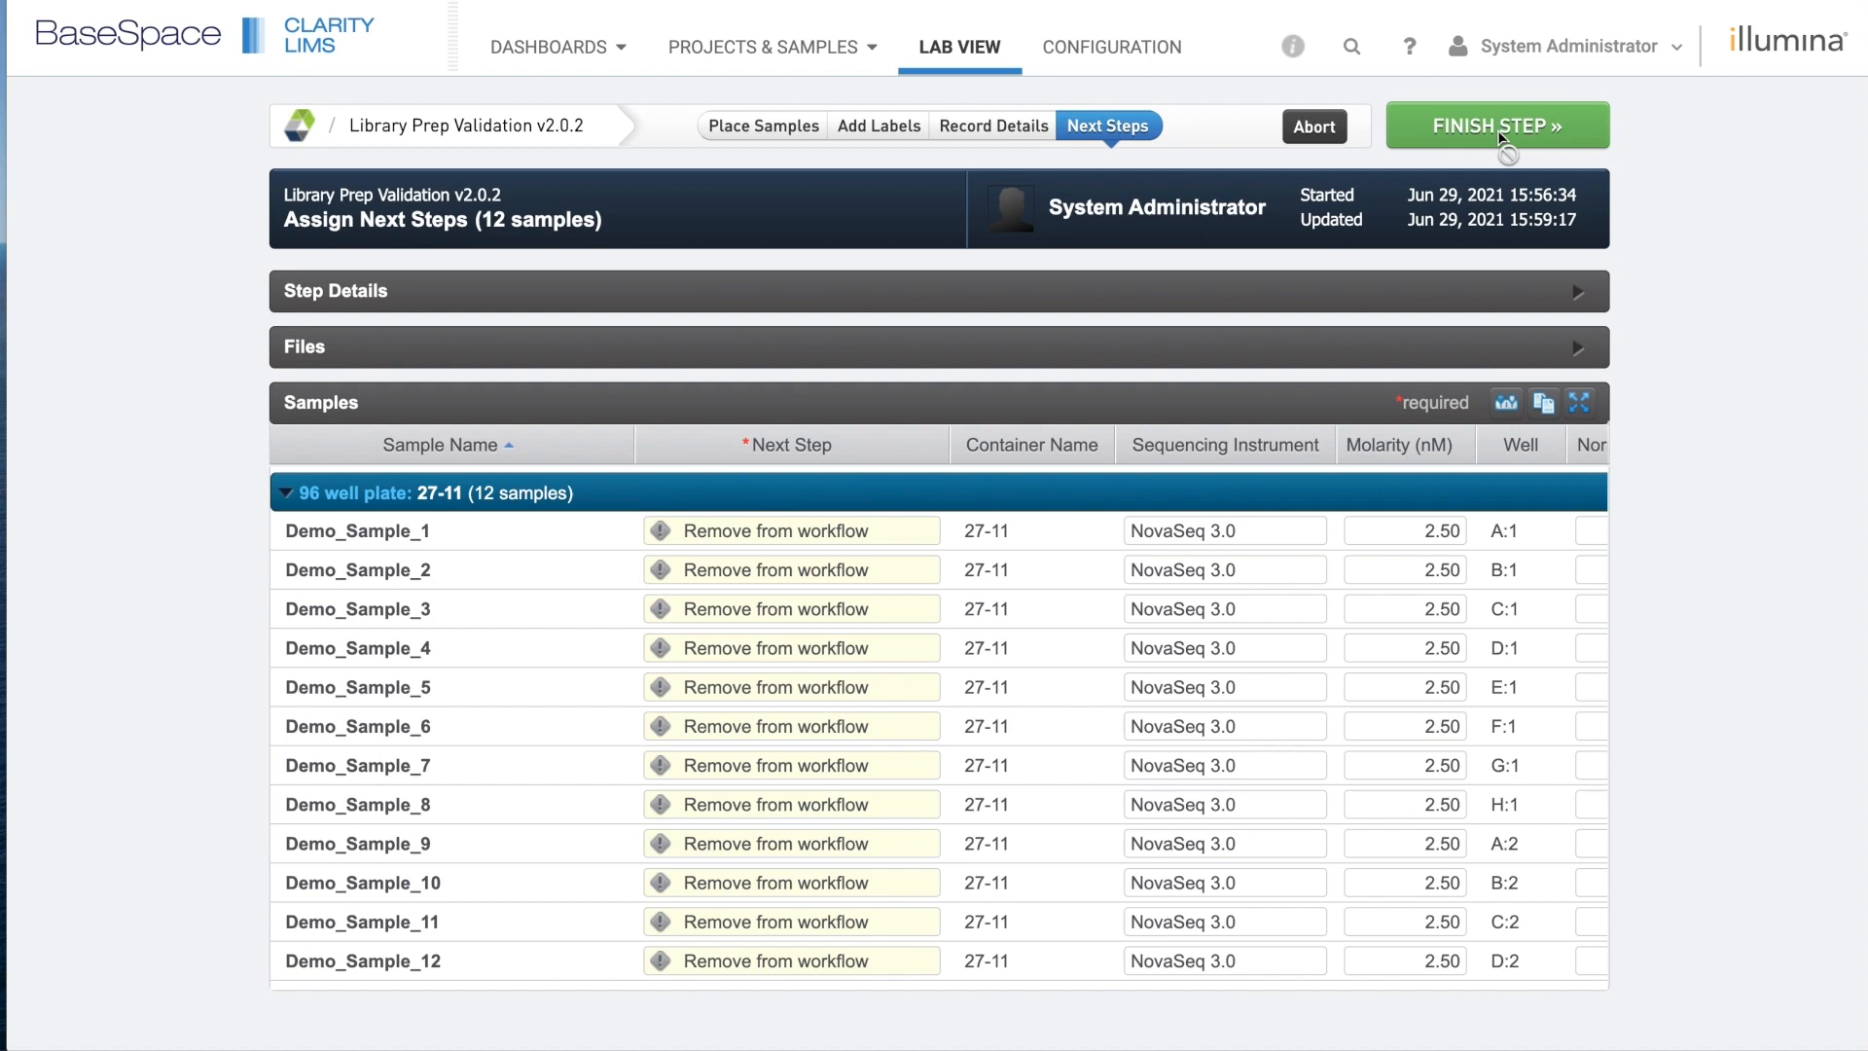
Finish Library Prep Validation and confirm routing of the 12 samples to Define Run Format (NovaSeq 6000 v3.1).
left_click(1481, 128)
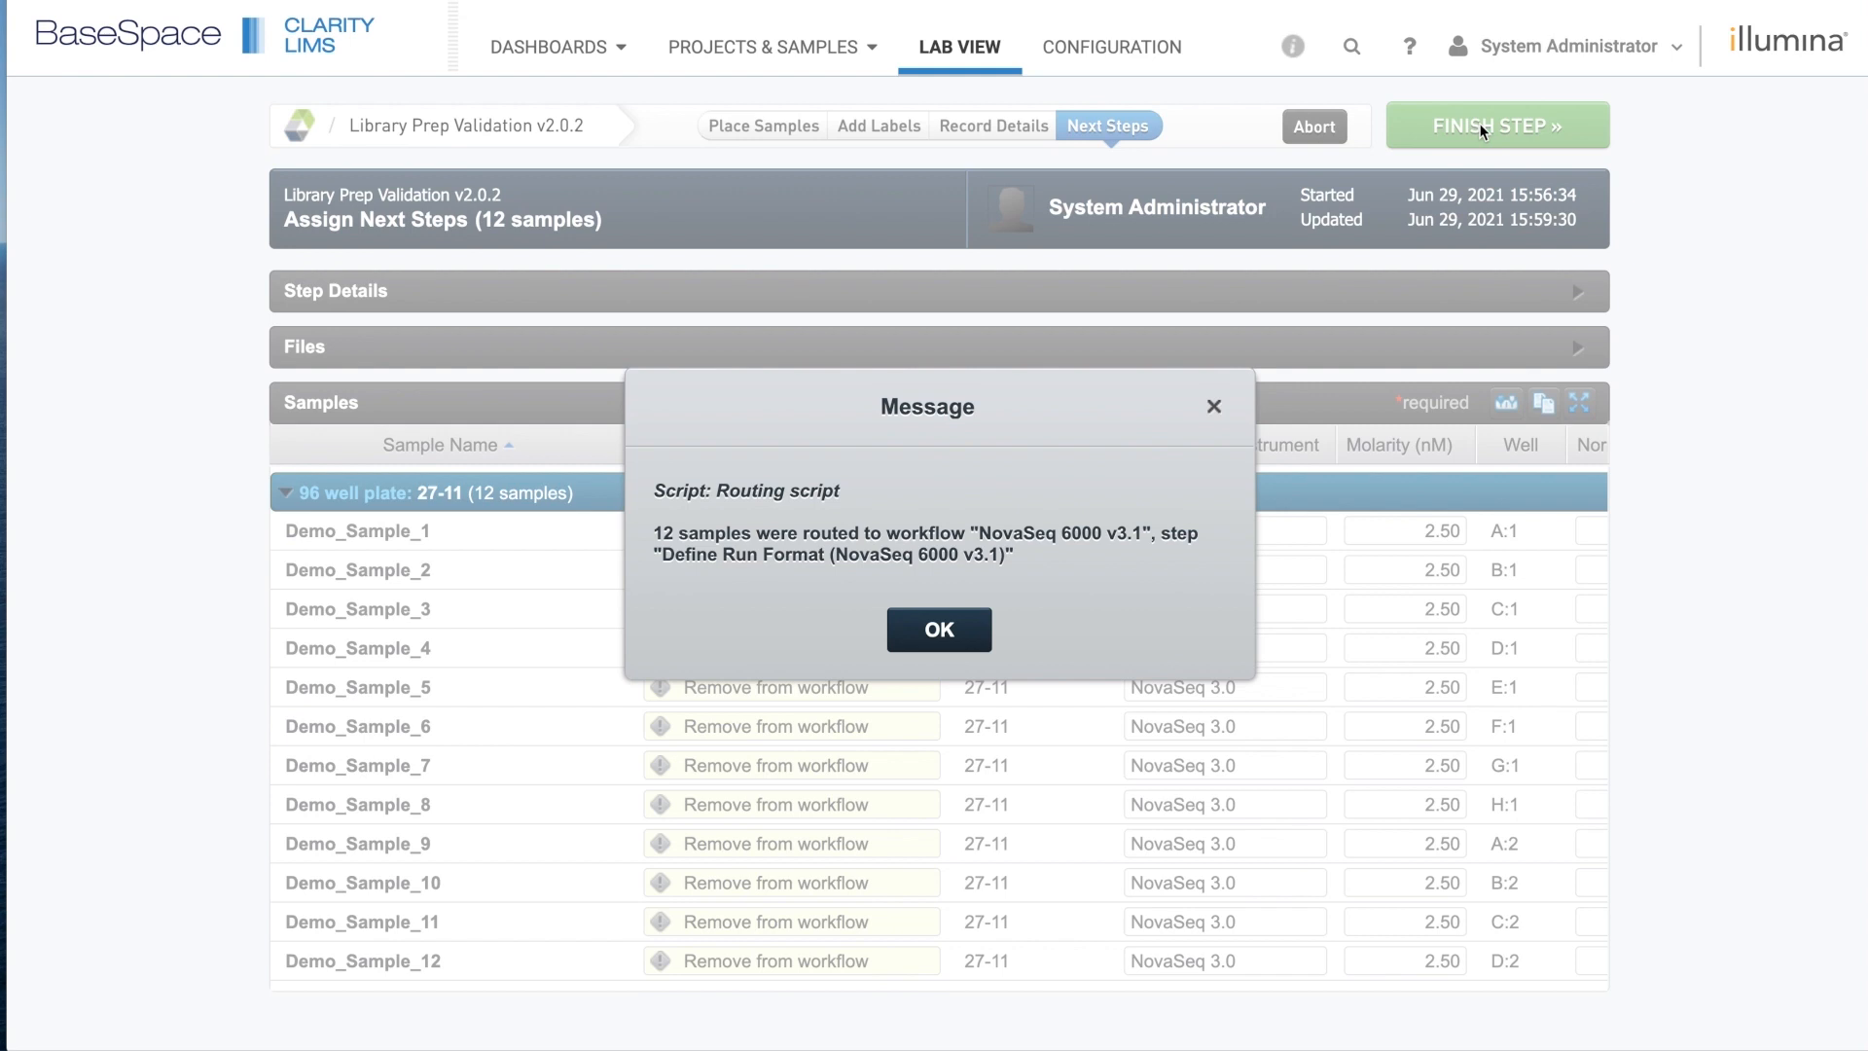
left_click(977, 649)
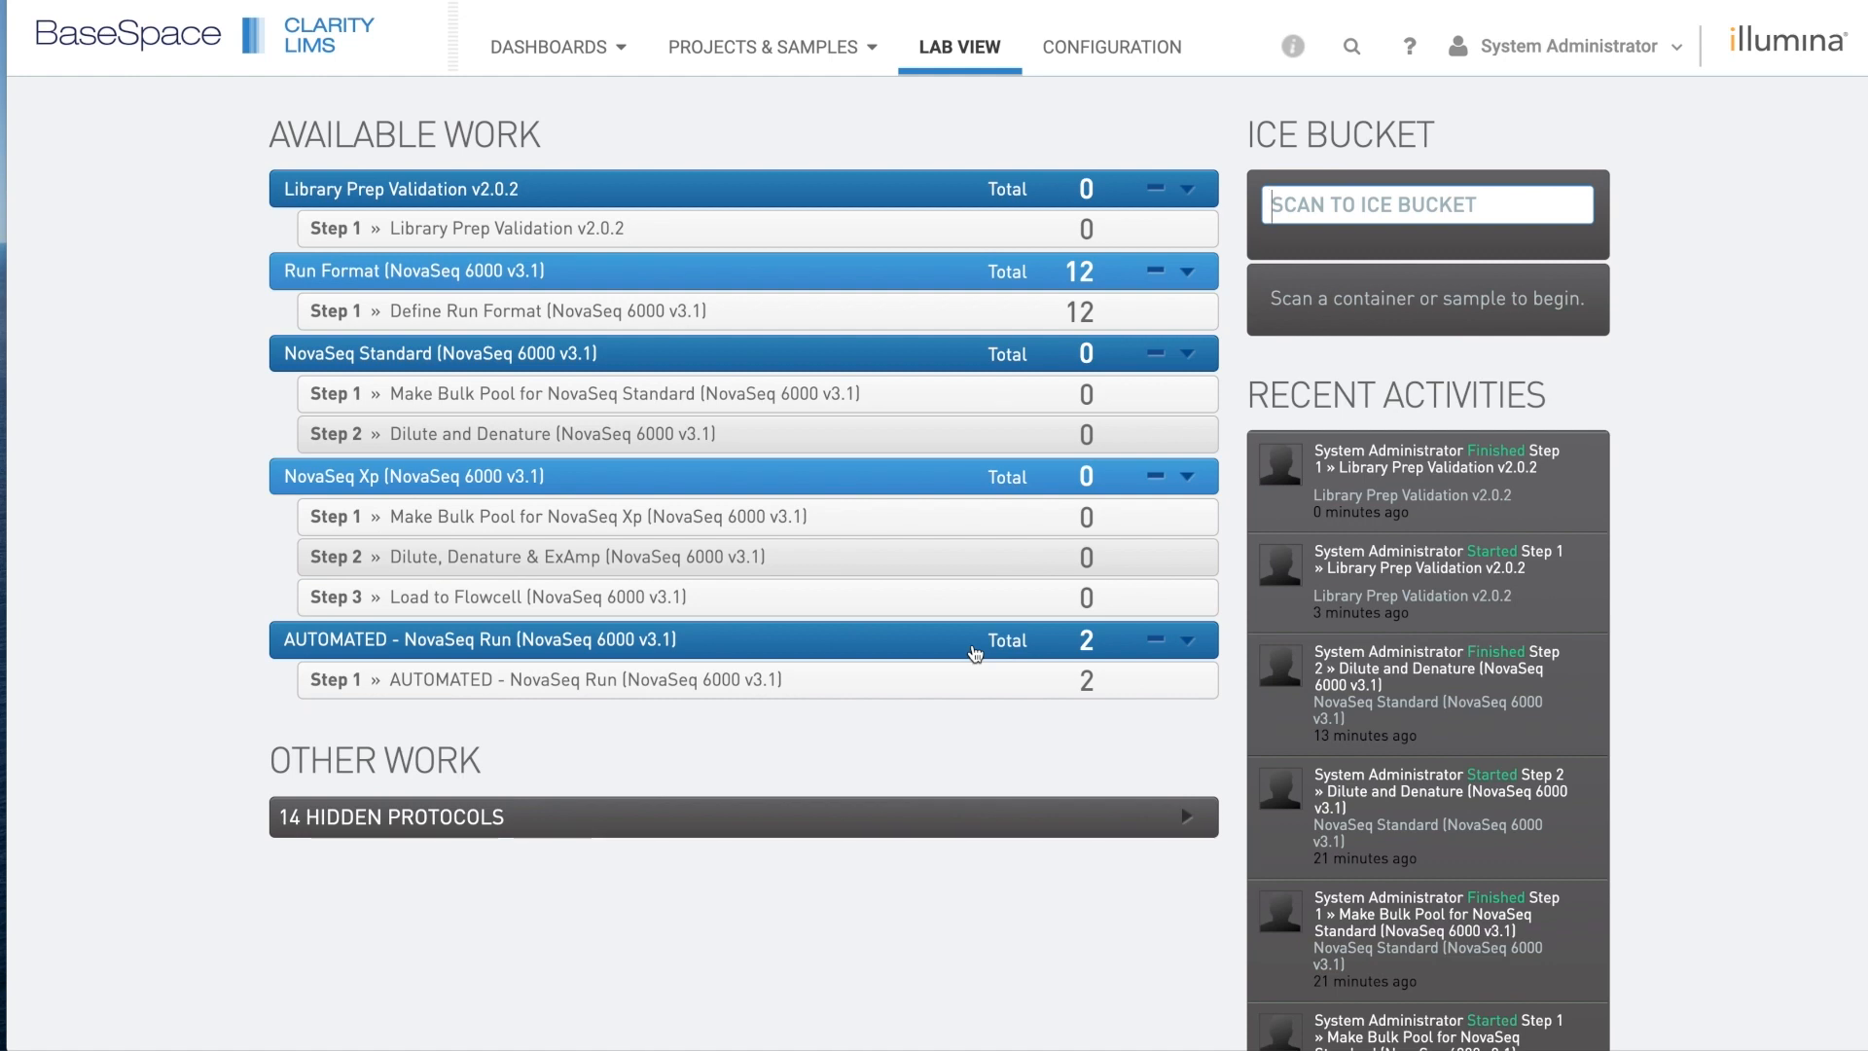
Put all 12 samples of plate 27-11 in the ice bucket and begin Define Run Format.
left_click(813, 321)
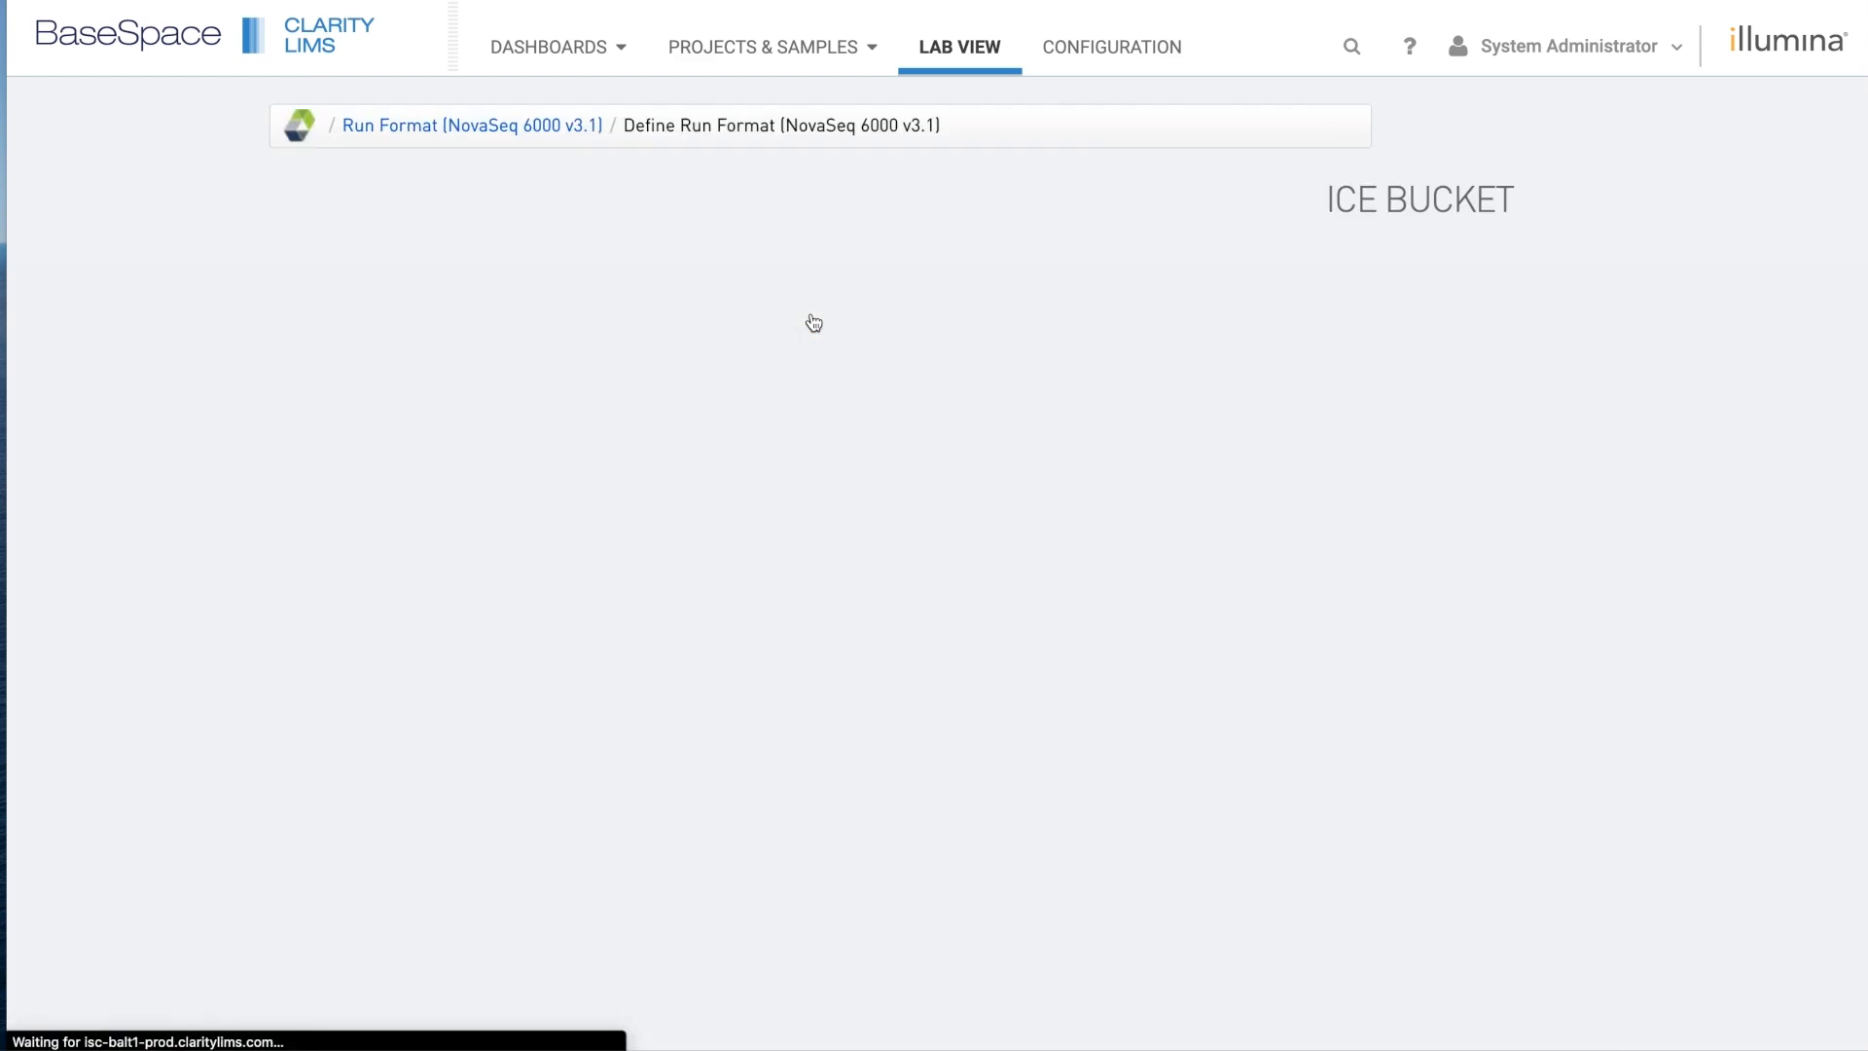
left_click(811, 317)
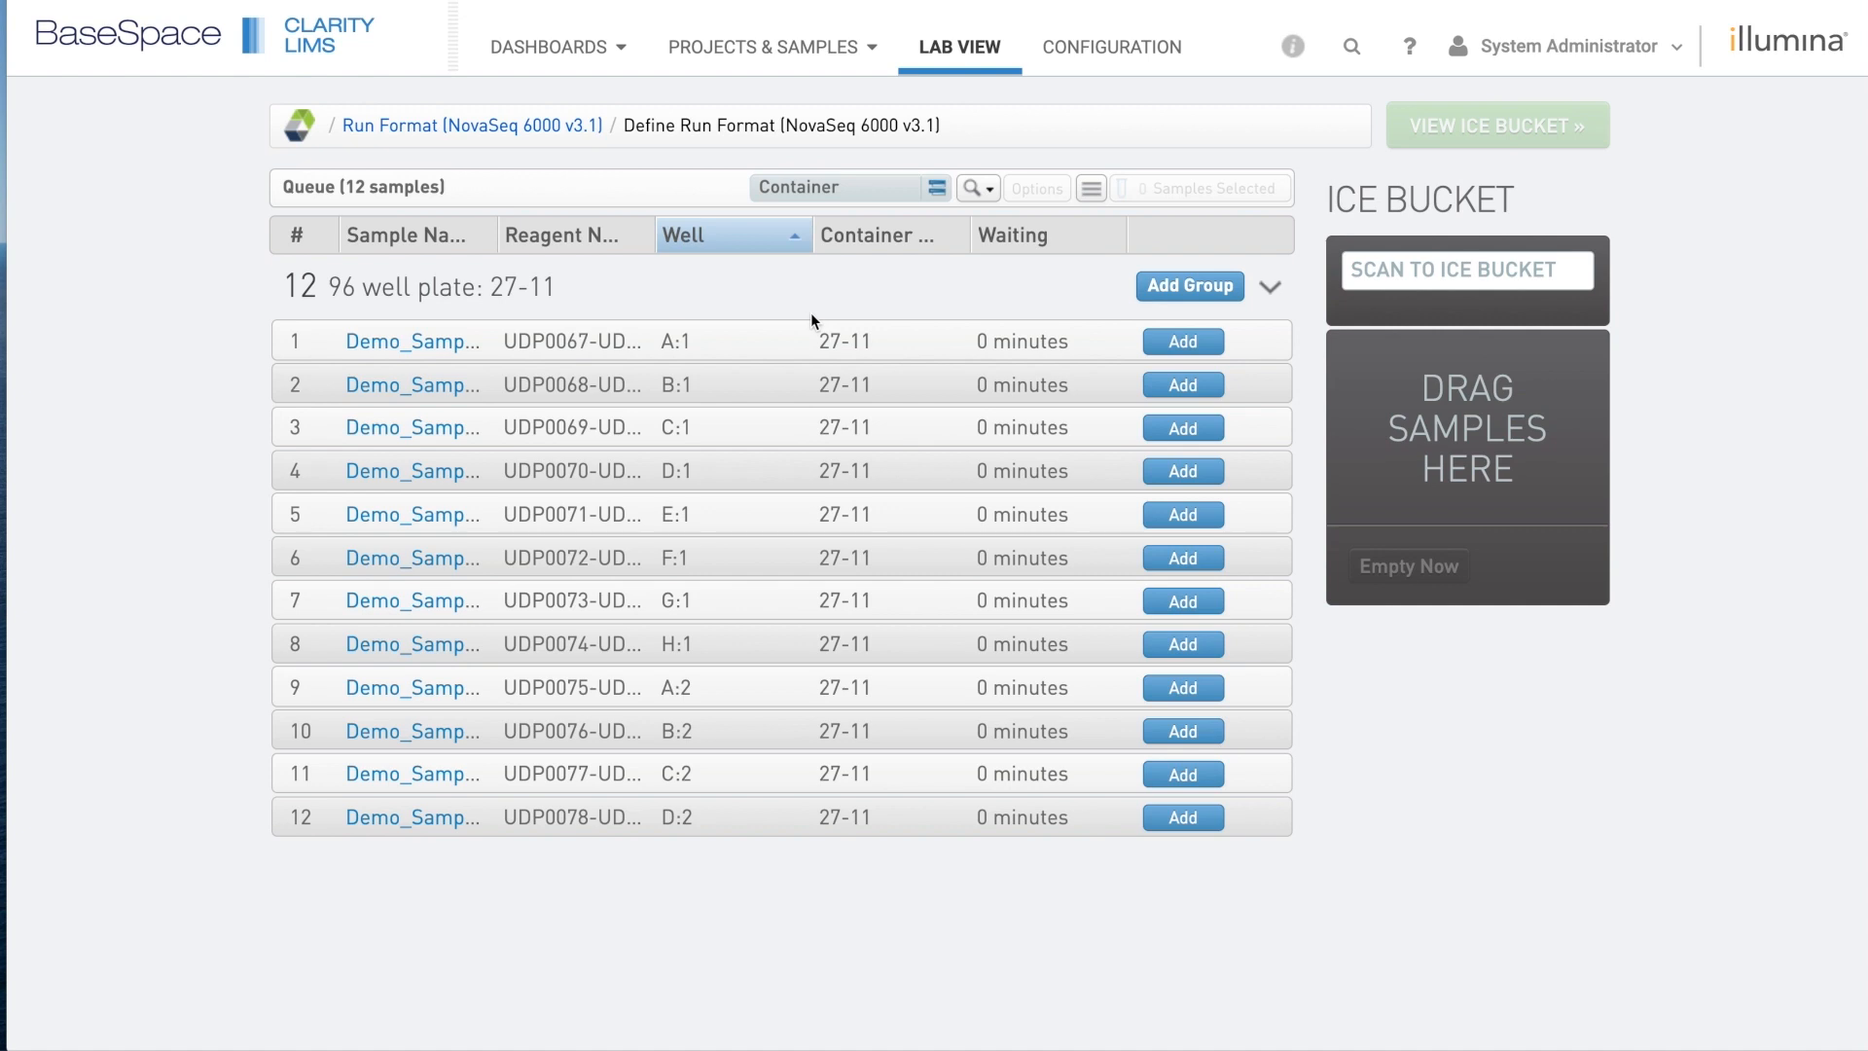
left_click(1173, 297)
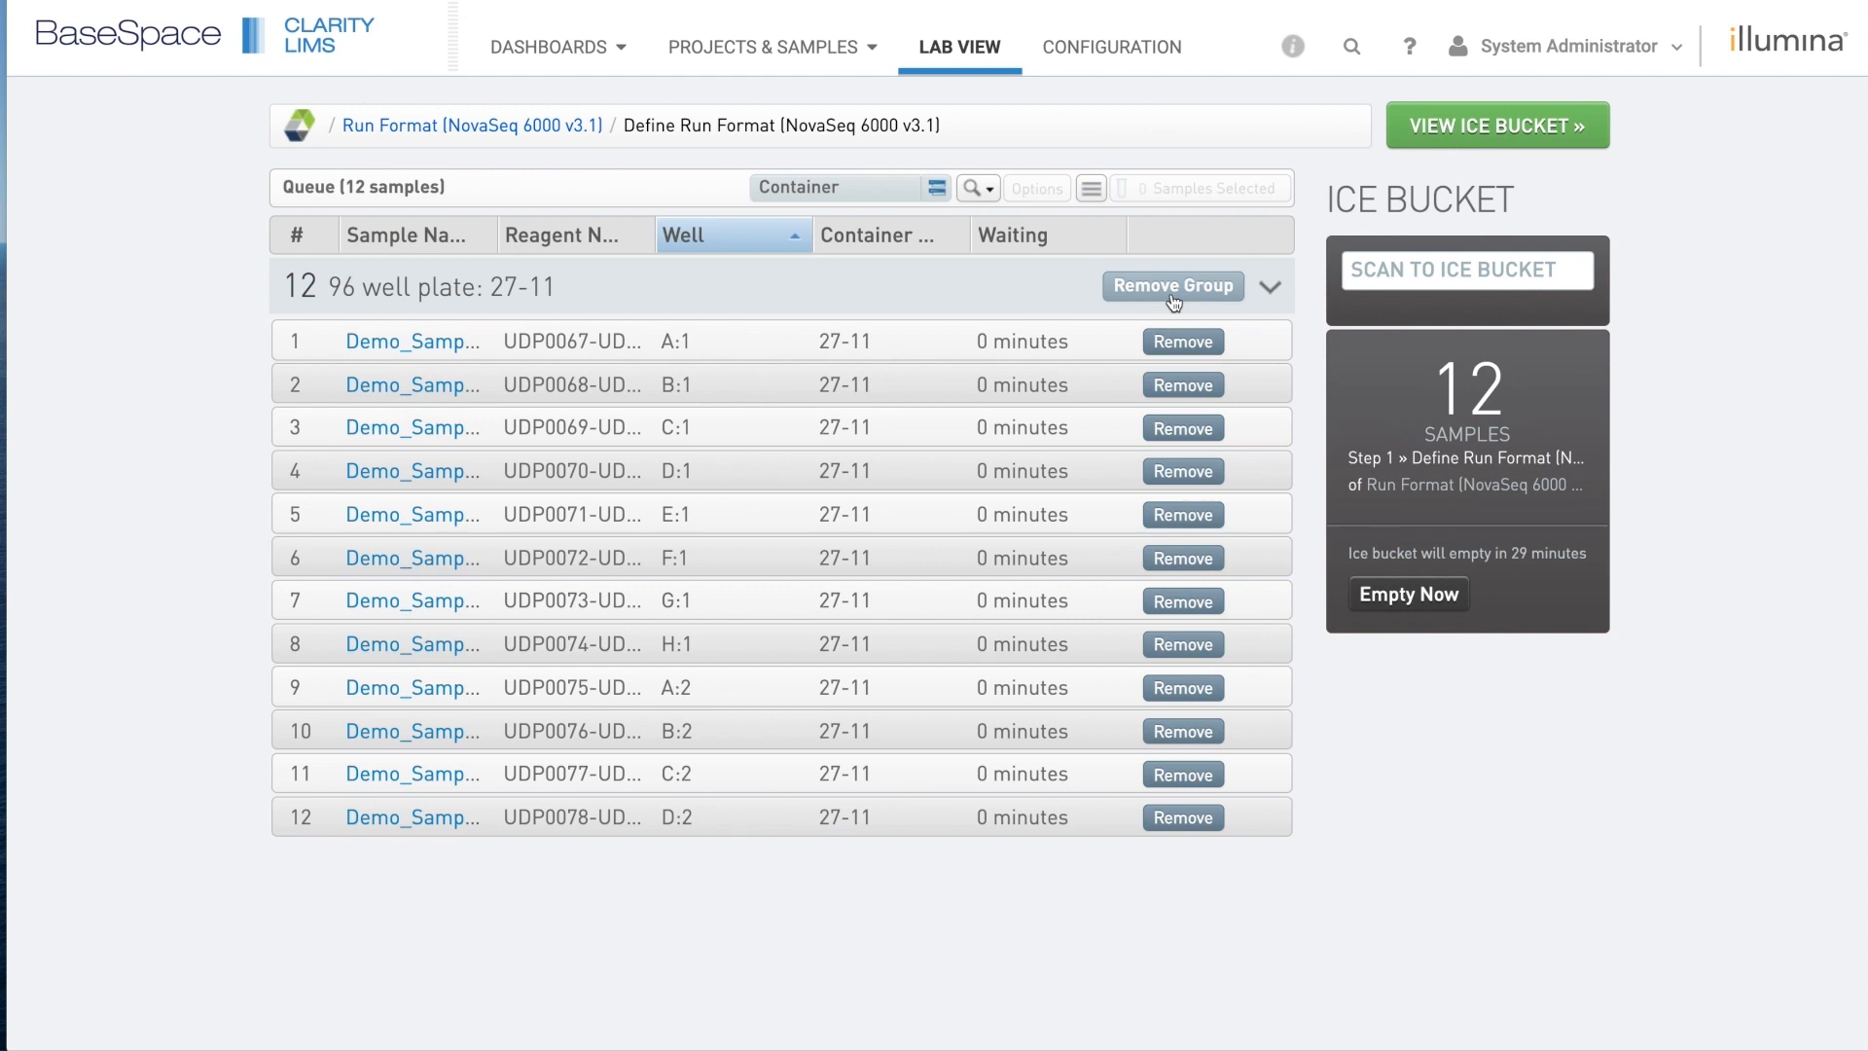
left_click(1508, 122)
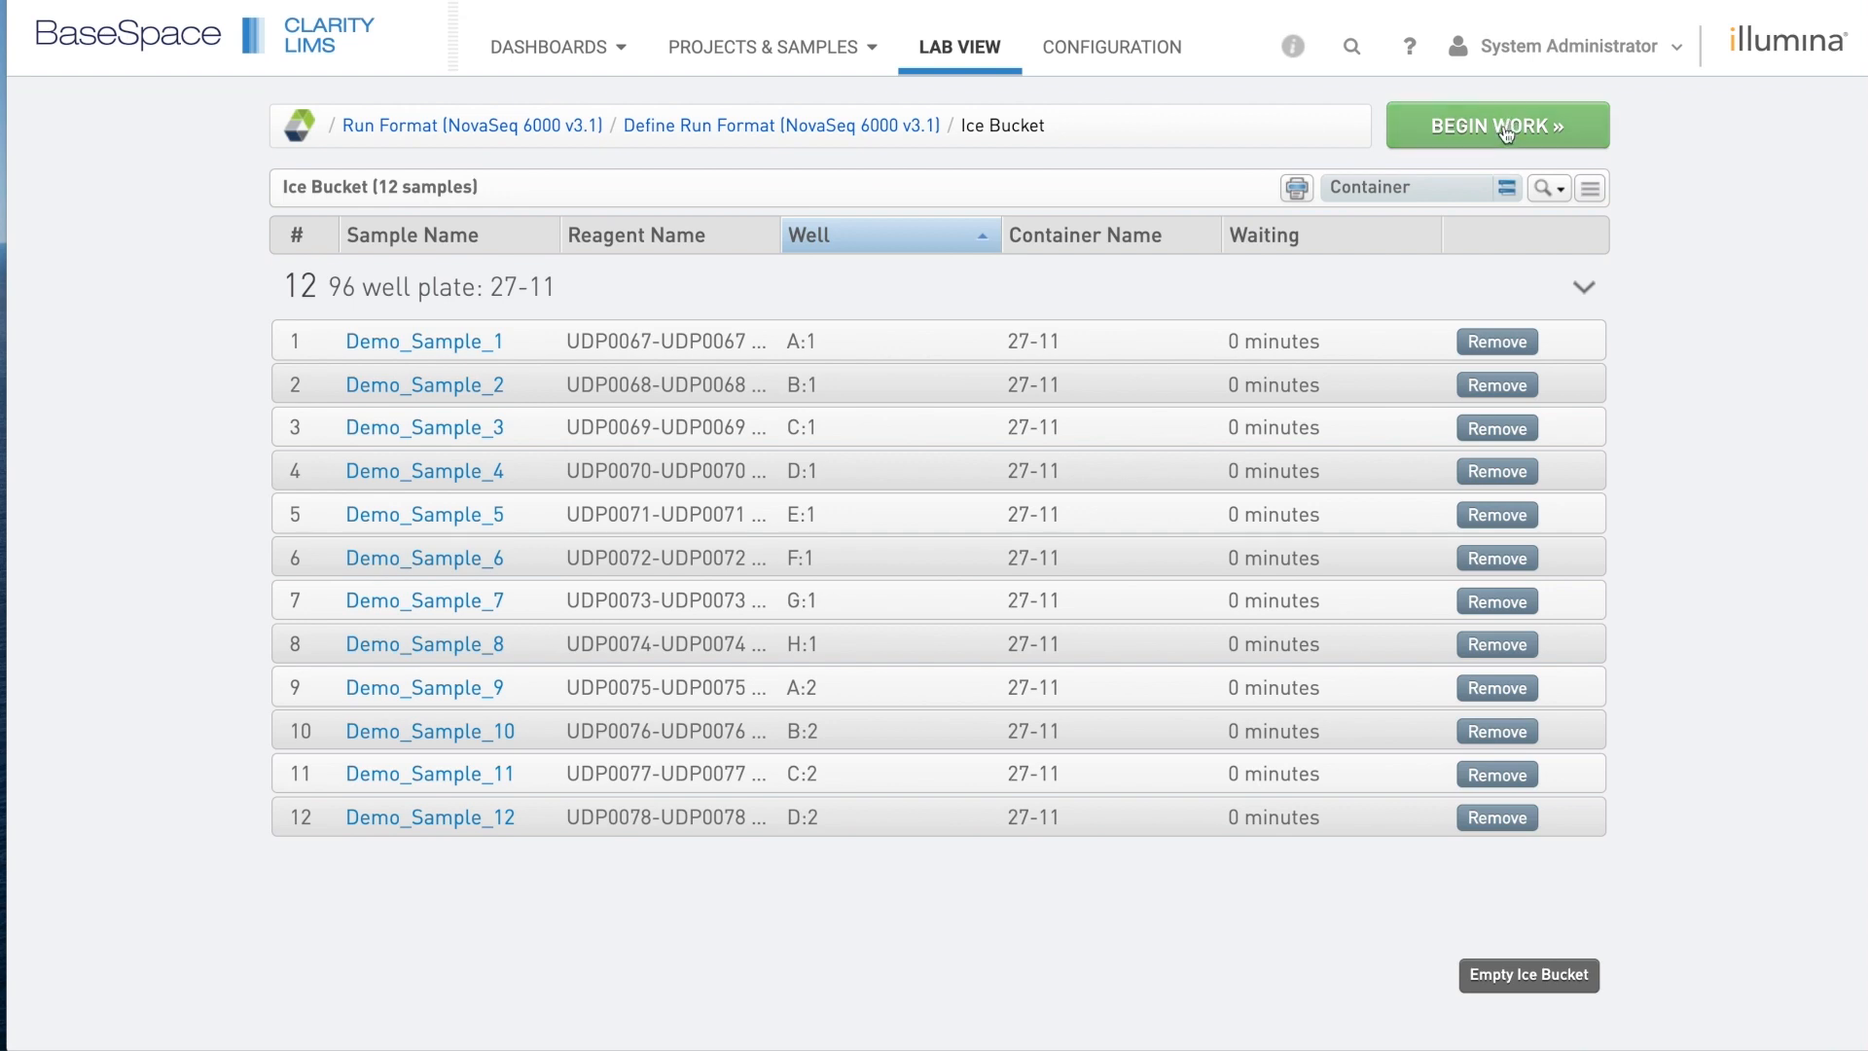
left_click(1507, 133)
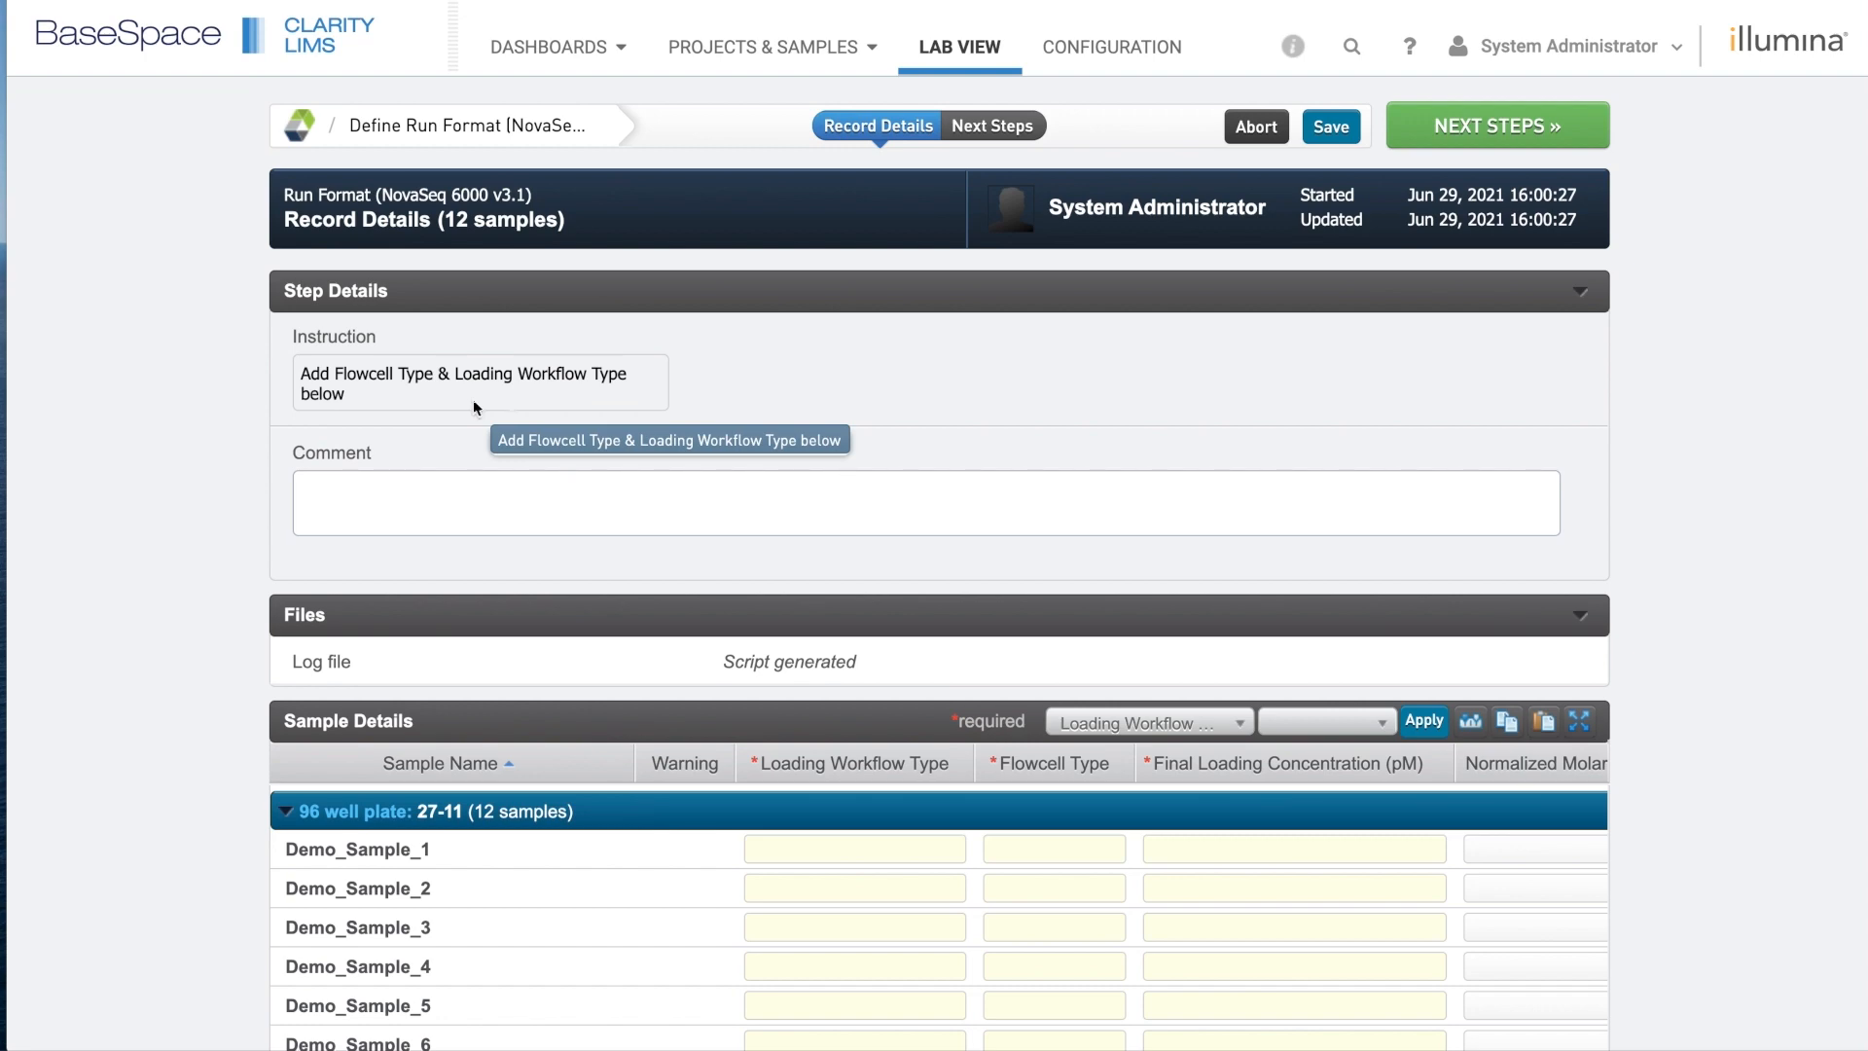
Bulk-fill Loading Workflow Type NovaSeq Standard for all 12 samples.
scroll(1711, 588, "down", 1)
scroll(1709, 582, "down", 2)
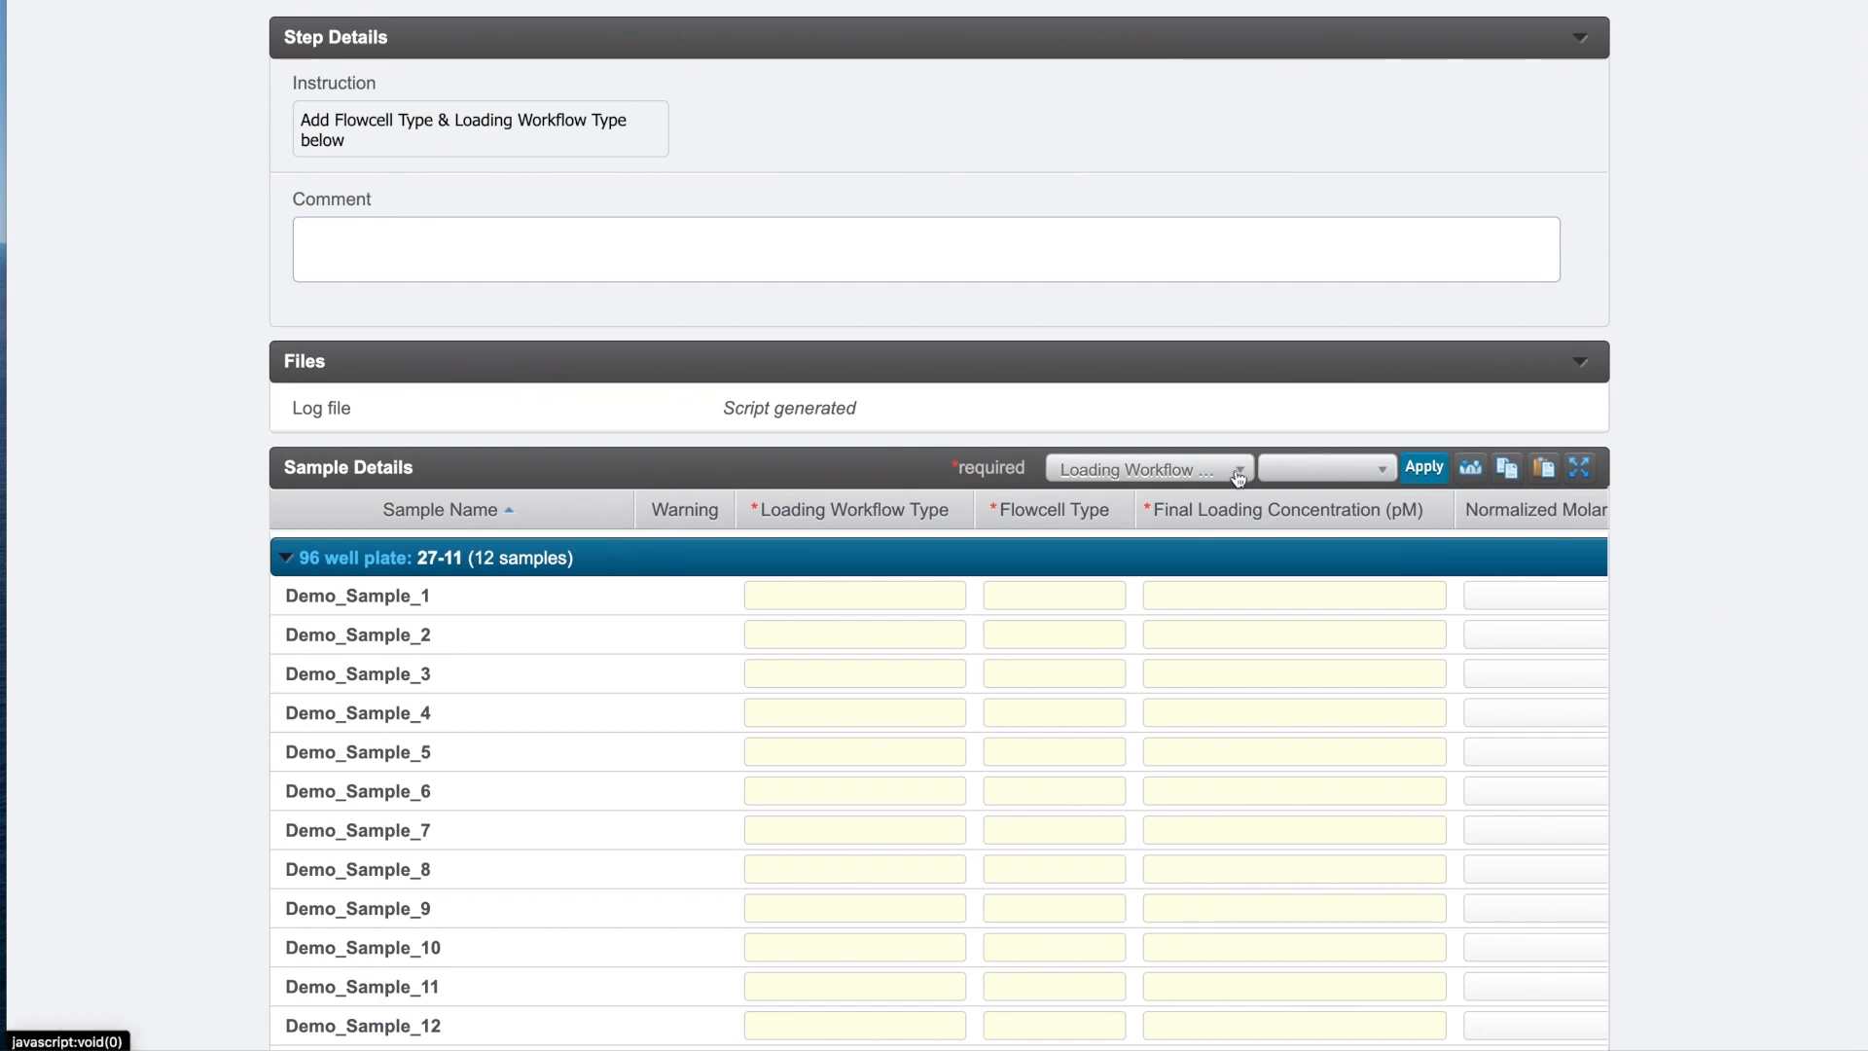
left_click(1367, 476)
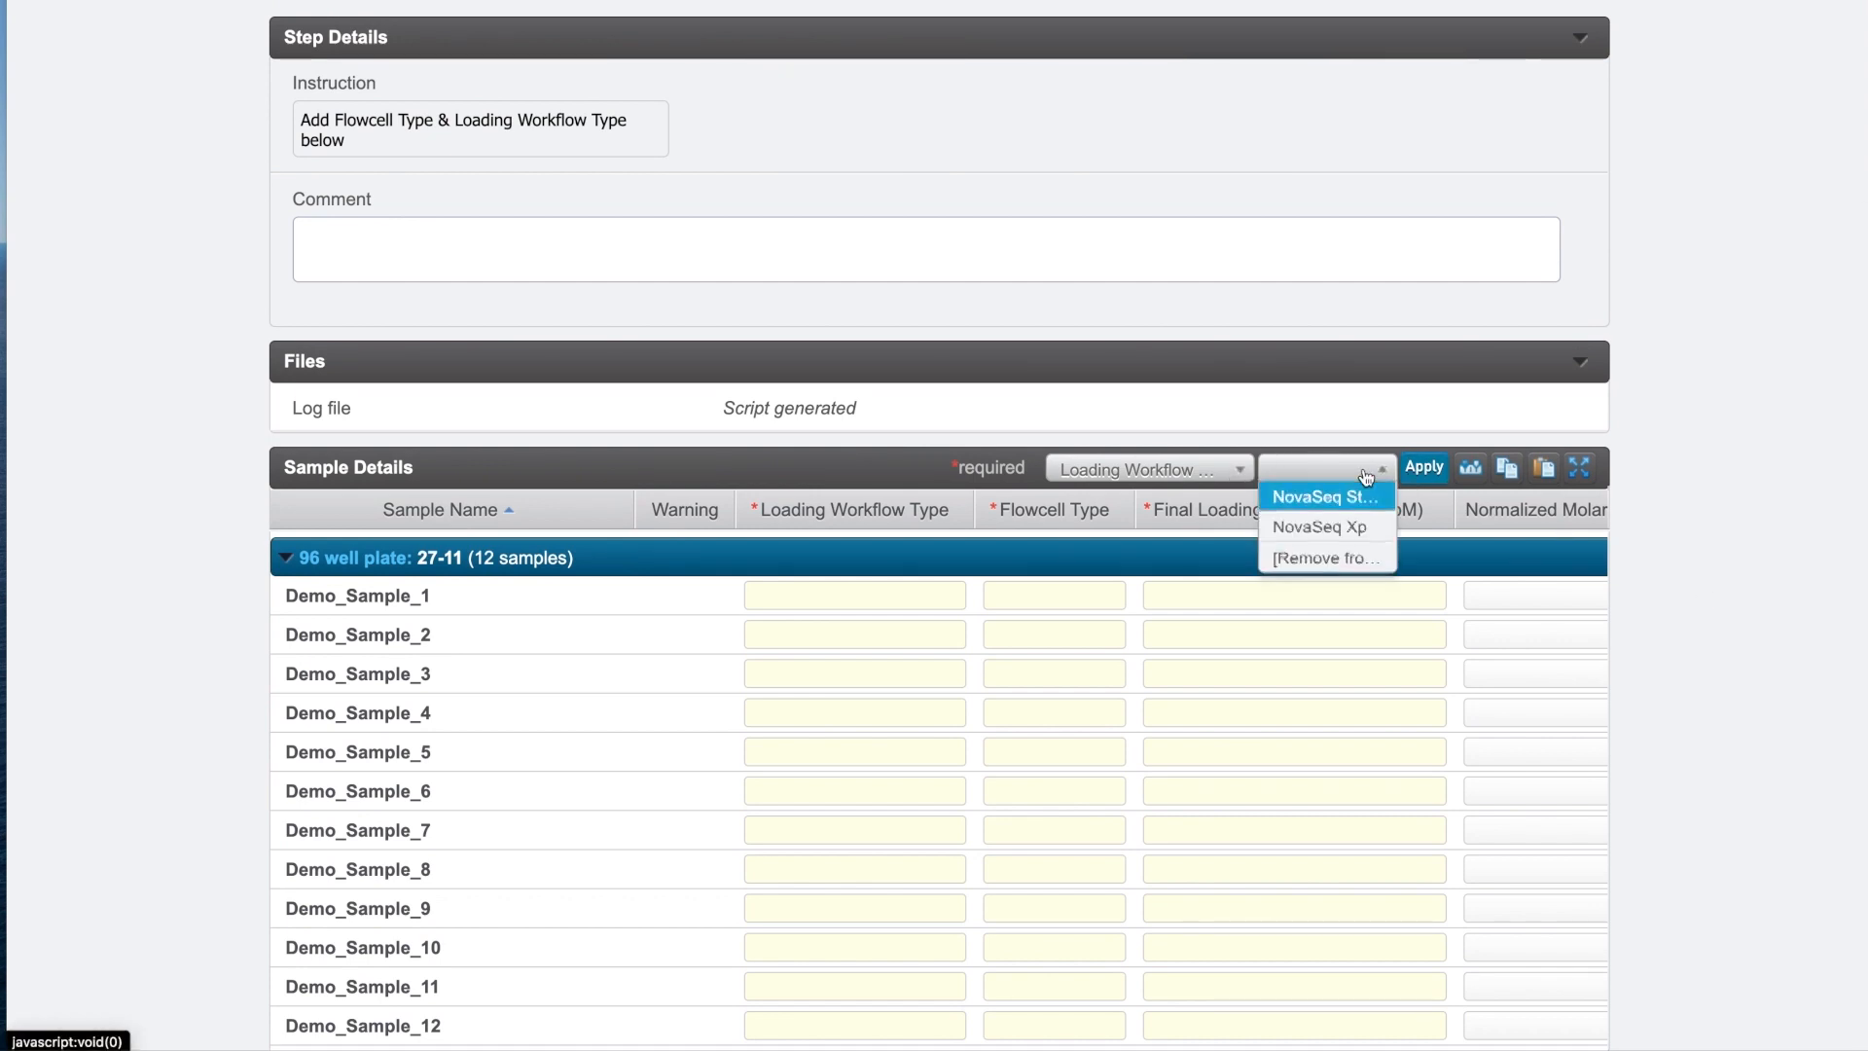
left_click(1368, 498)
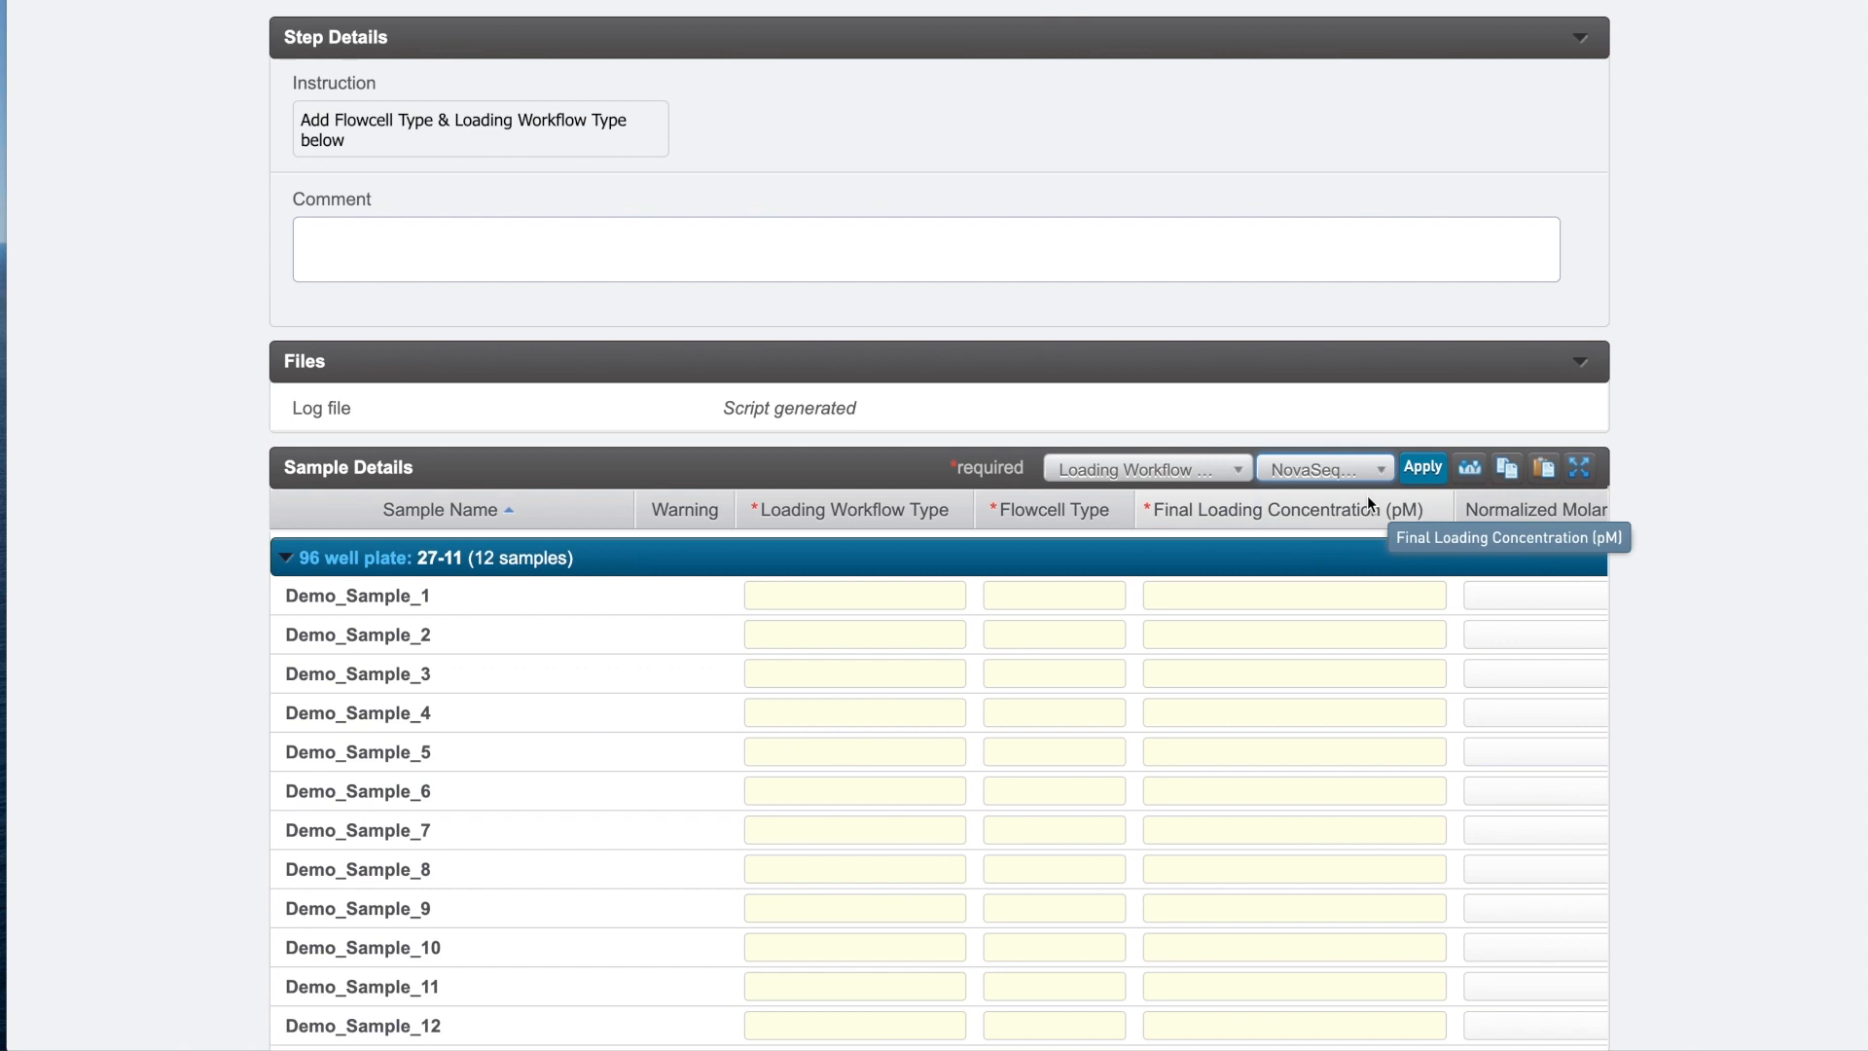
left_click(1416, 469)
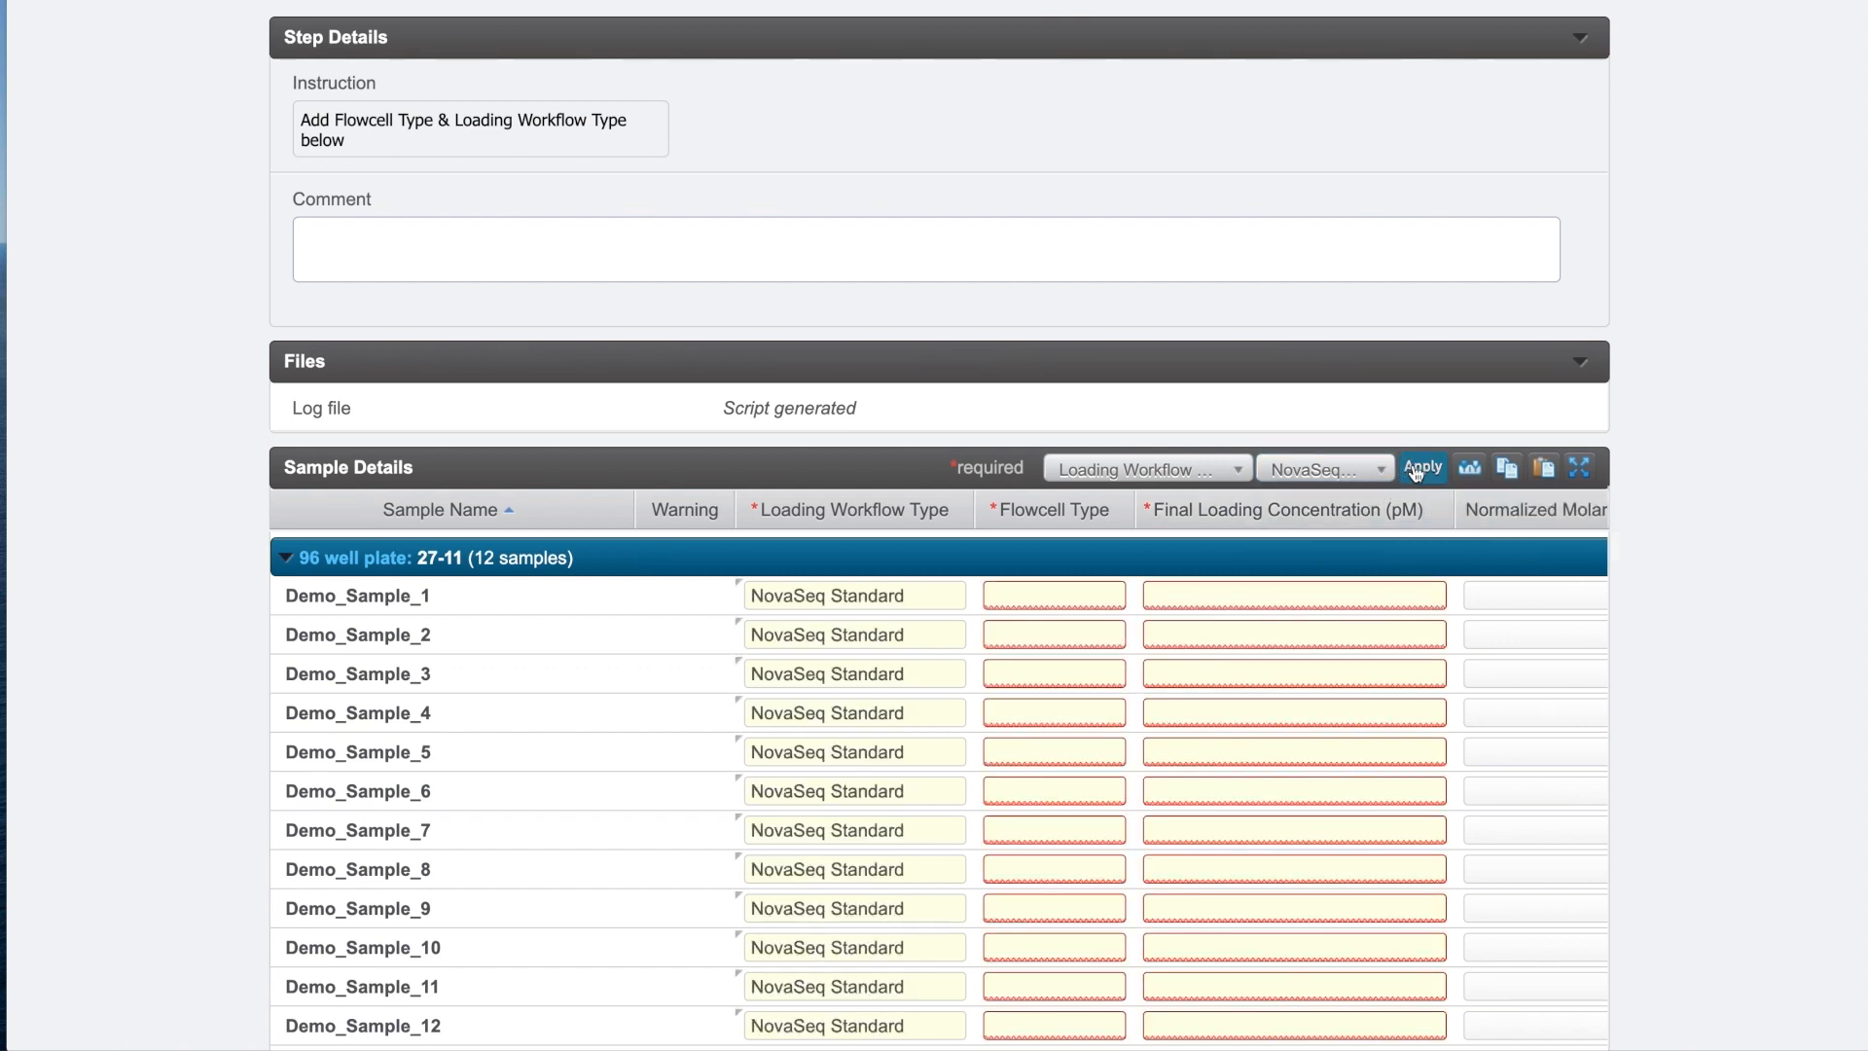
Bulk-fill Flowcell Type SP for every sample.
left_click(1218, 473)
left_click(1216, 527)
left_click(1315, 474)
left_click(1327, 493)
left_click(1421, 469)
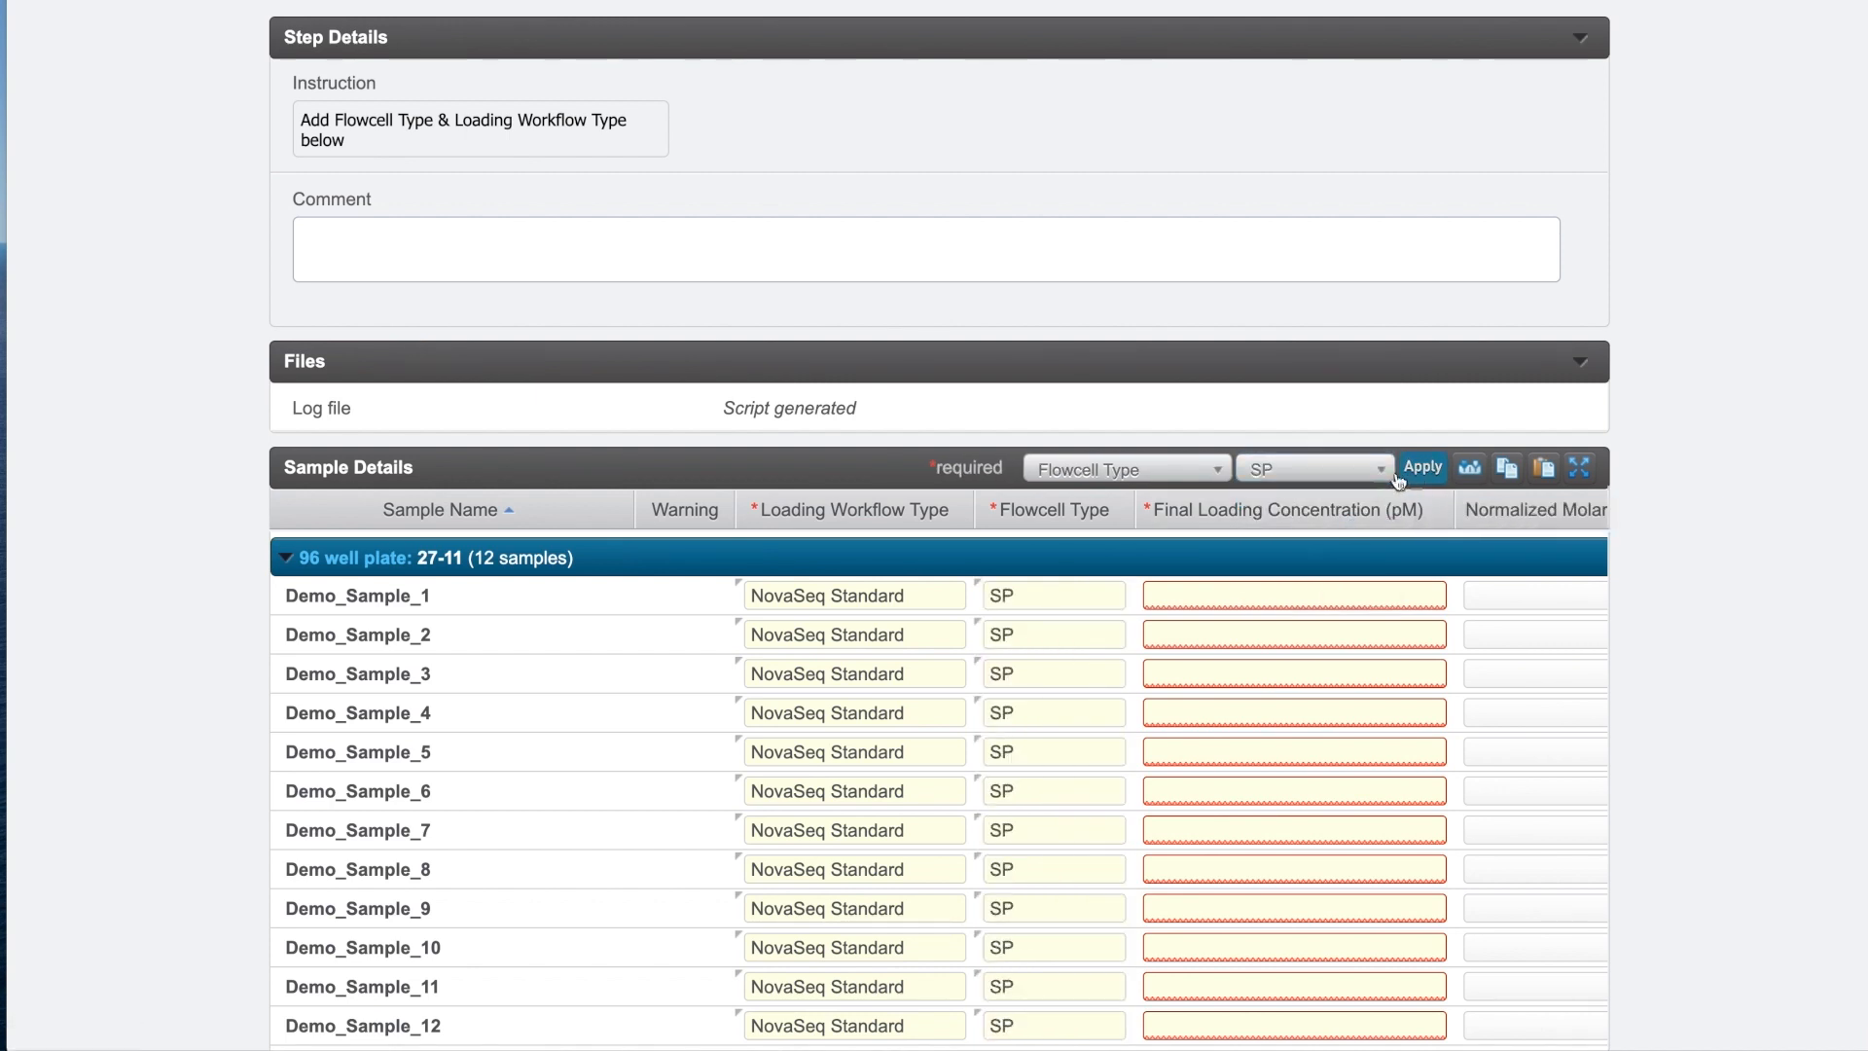
Bulk-fill Final Loading Concentration 600 pM for all samples and proceed to Next Steps.
left_click(1204, 478)
left_click(1210, 555)
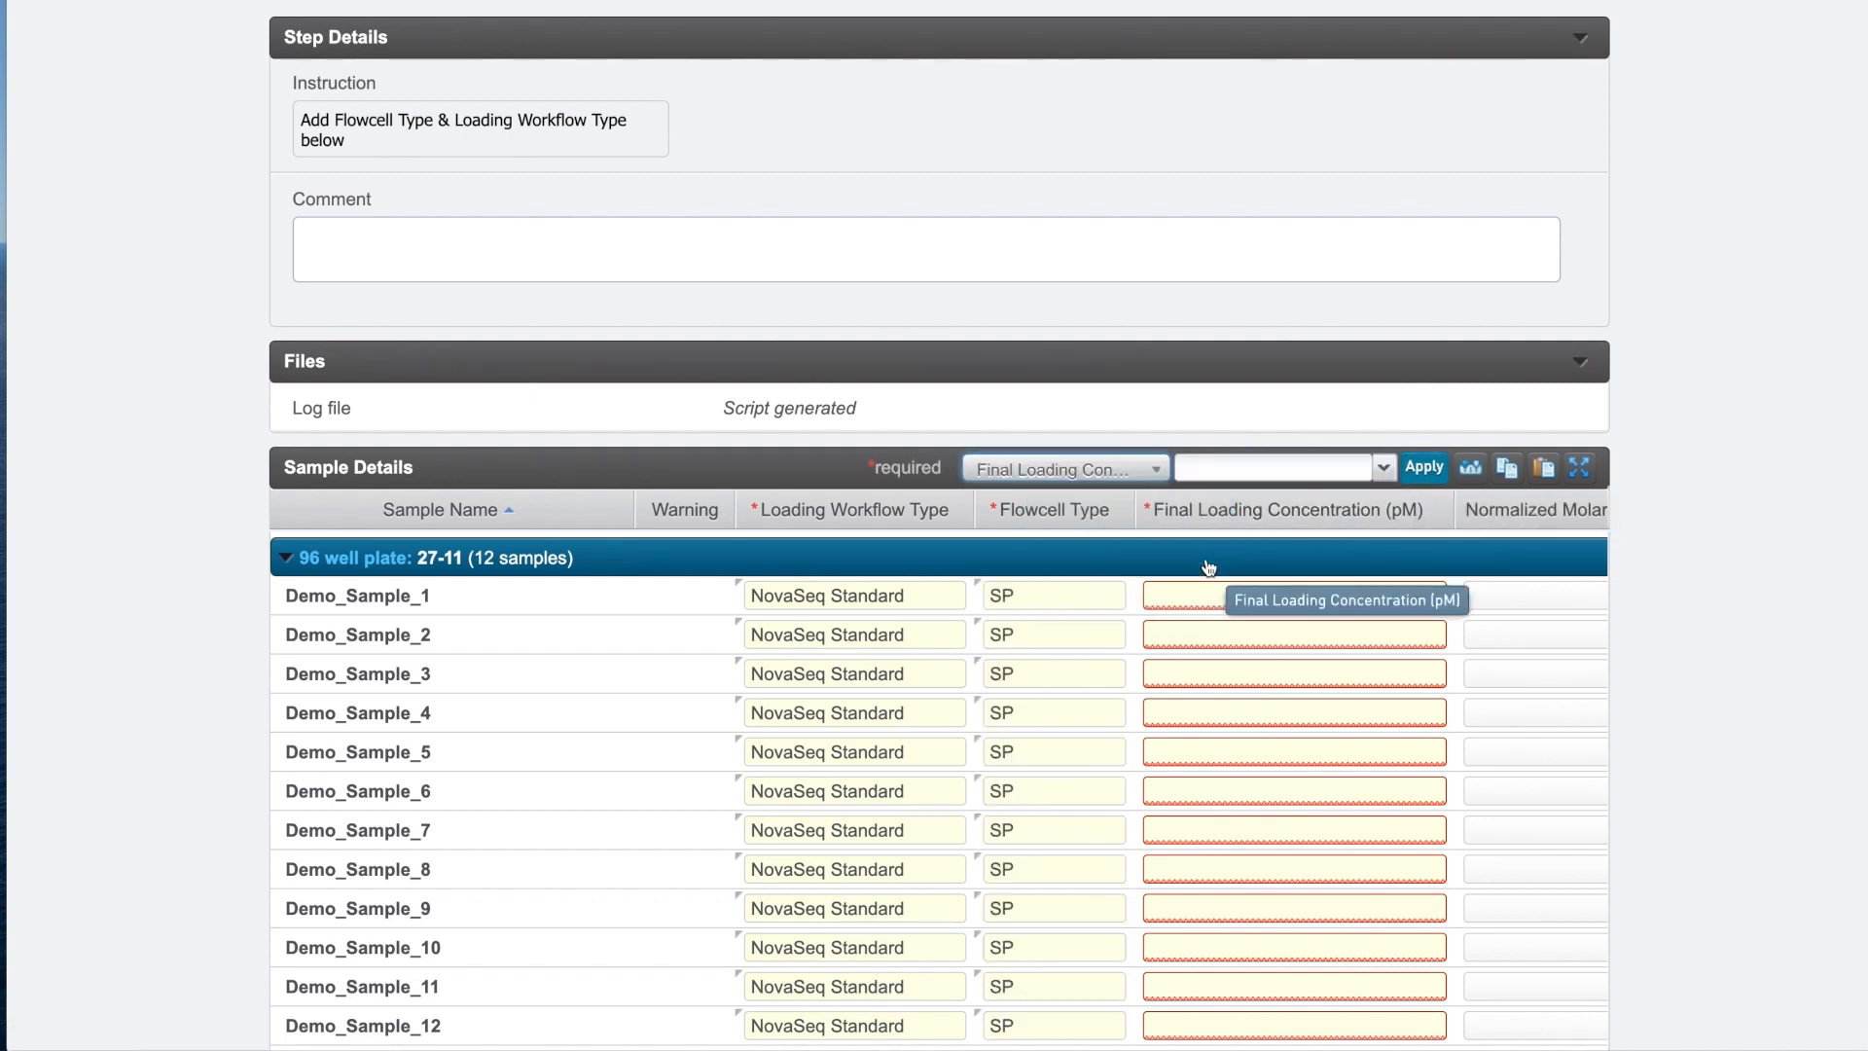
left_click(1312, 466)
type("600")
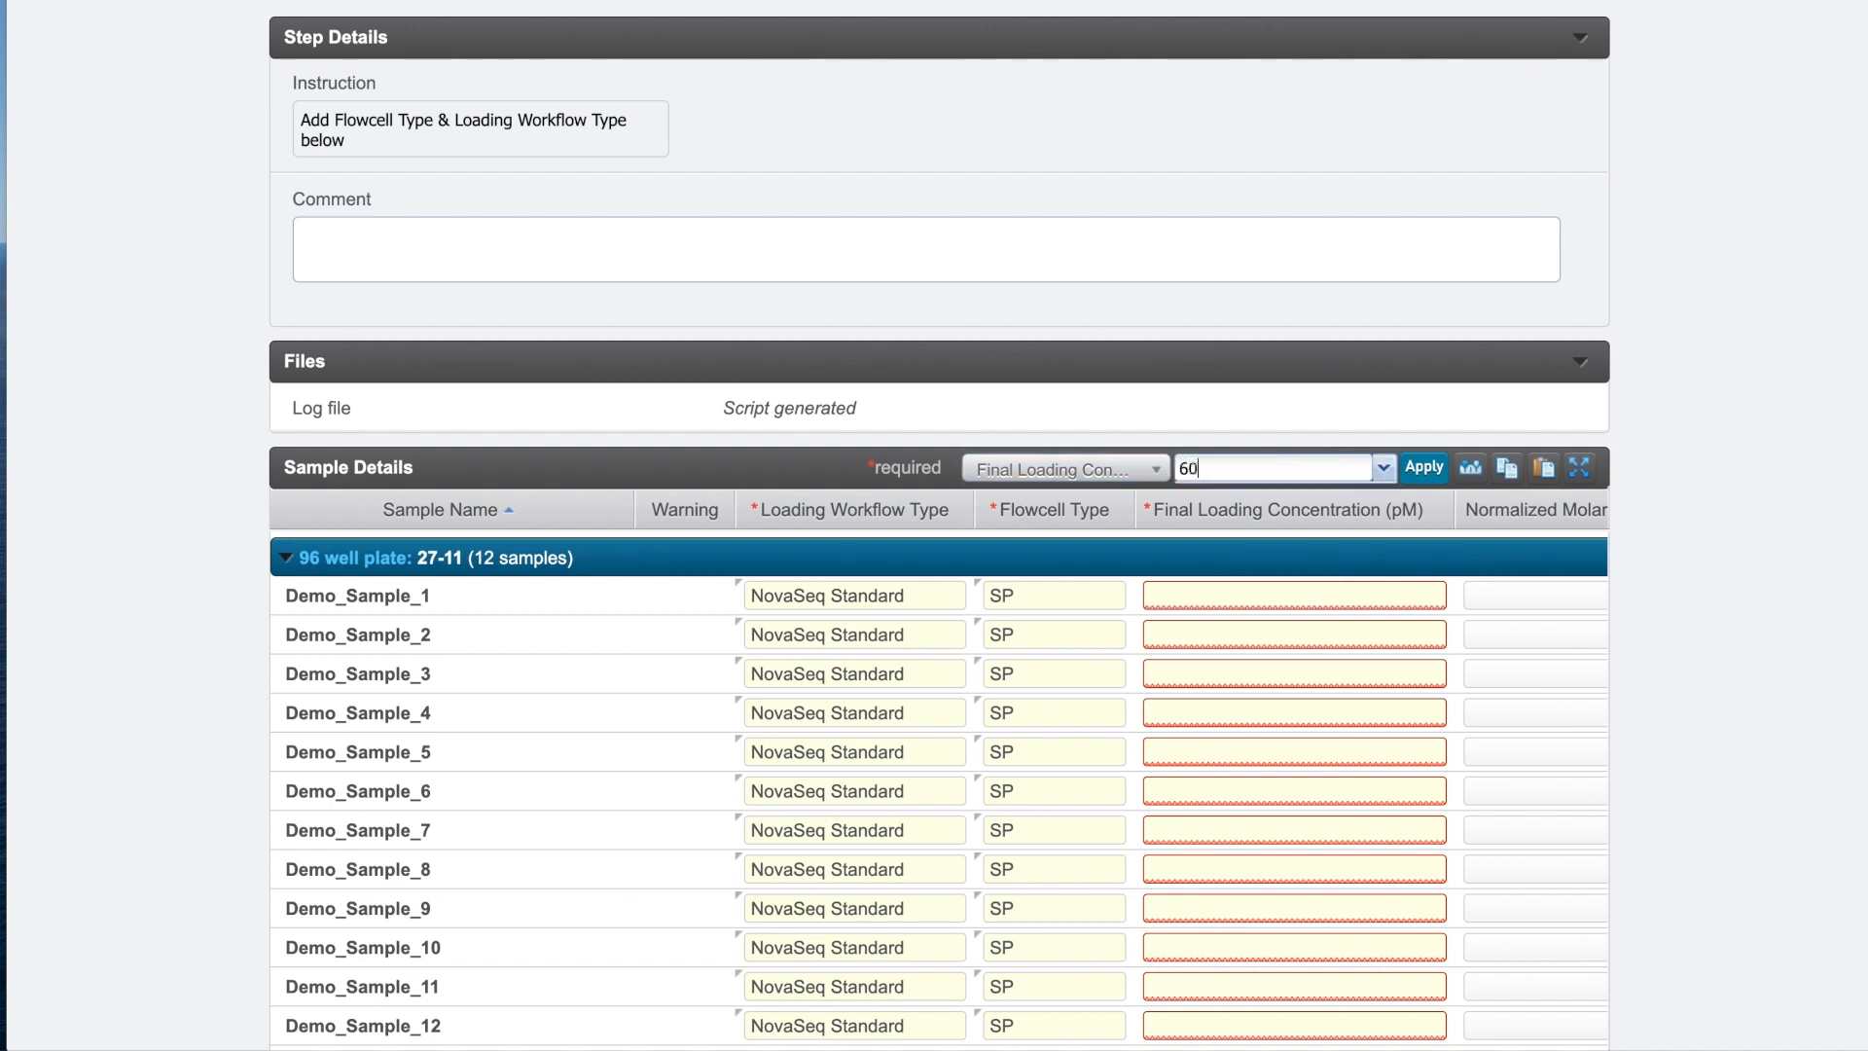
left_click(1427, 471)
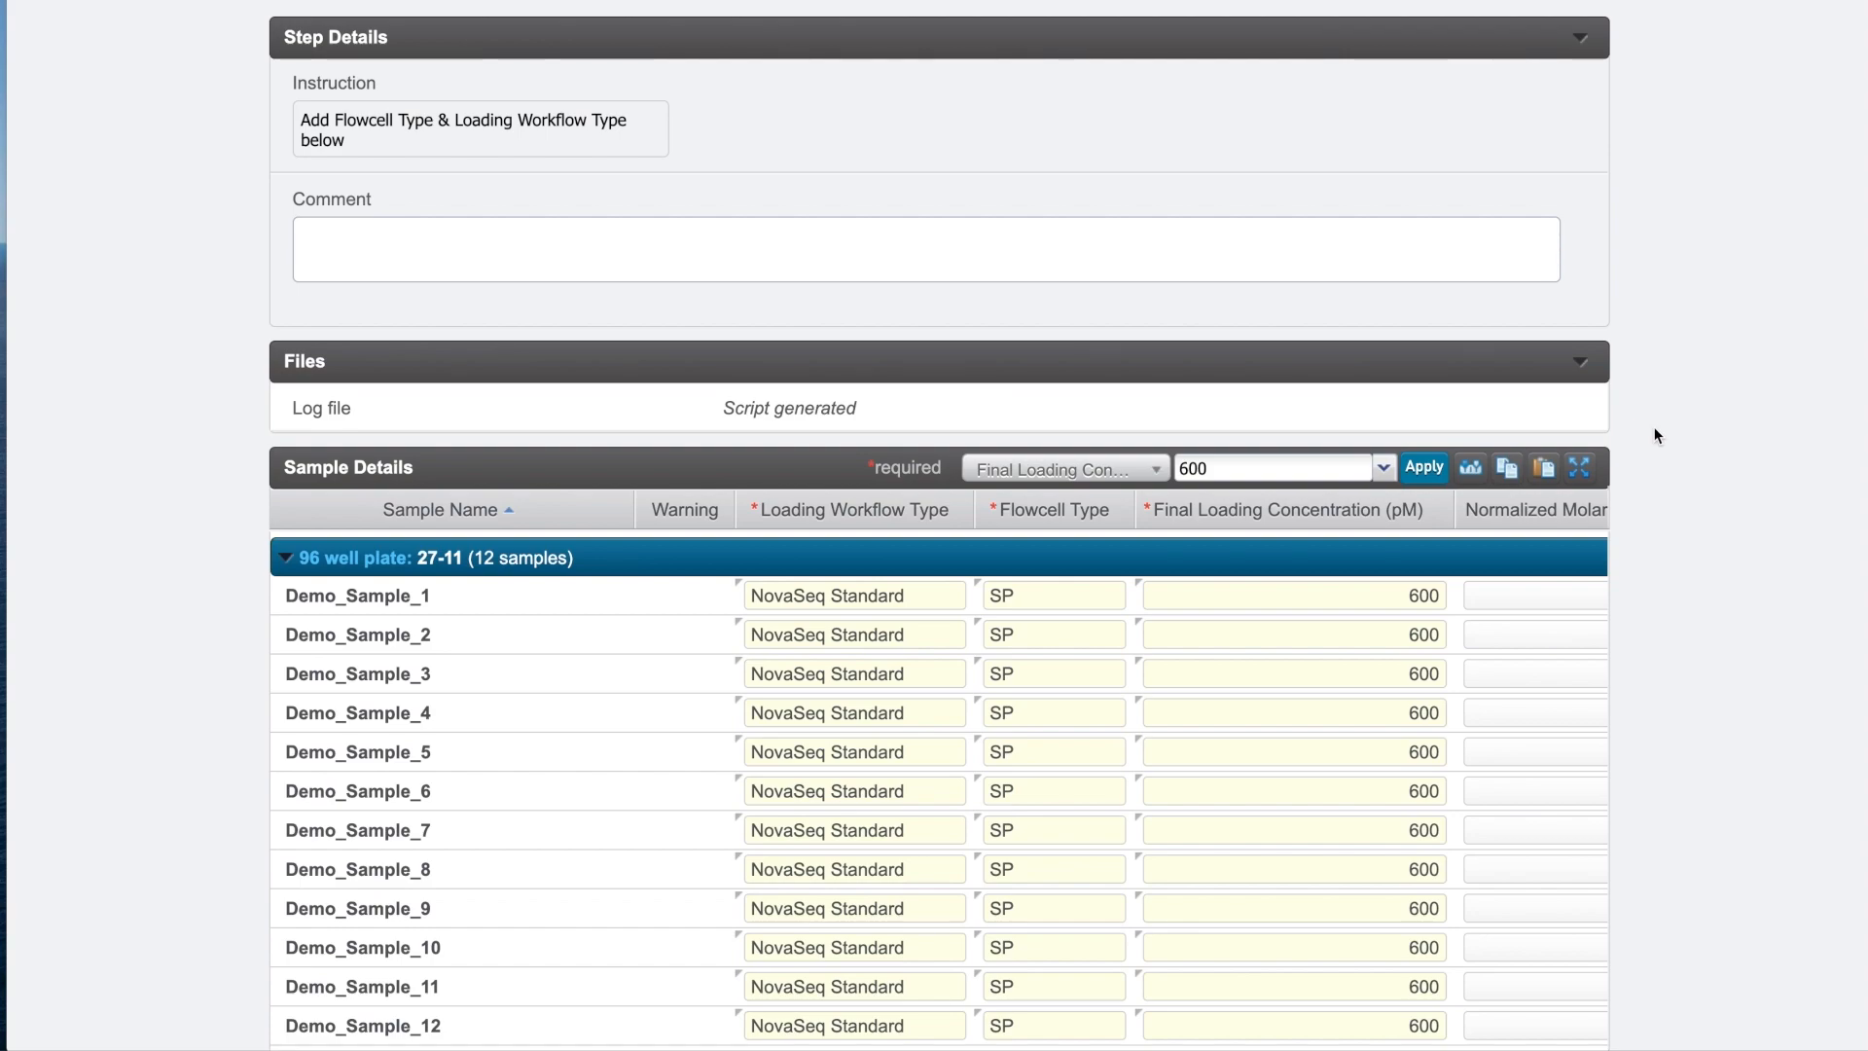
scroll(1658, 436, "up", 2)
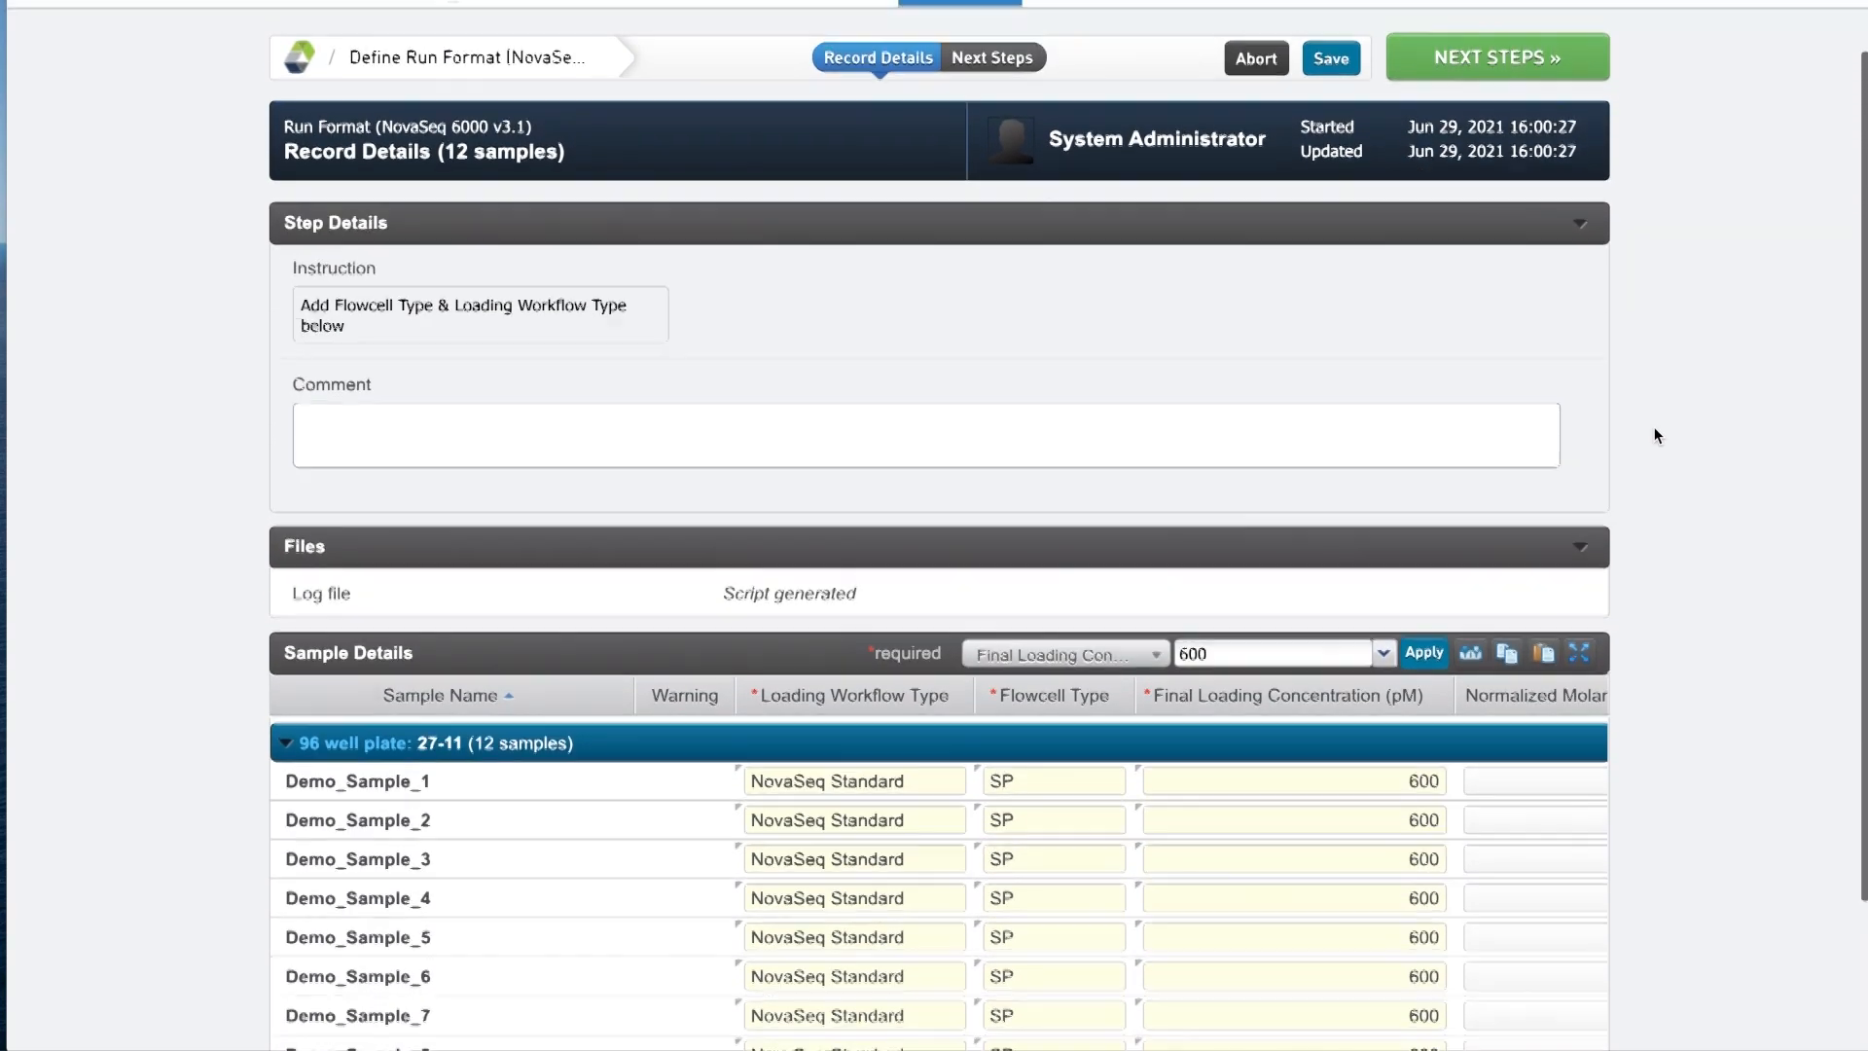
scroll(1654, 428, "up", 1)
left_click(1515, 118)
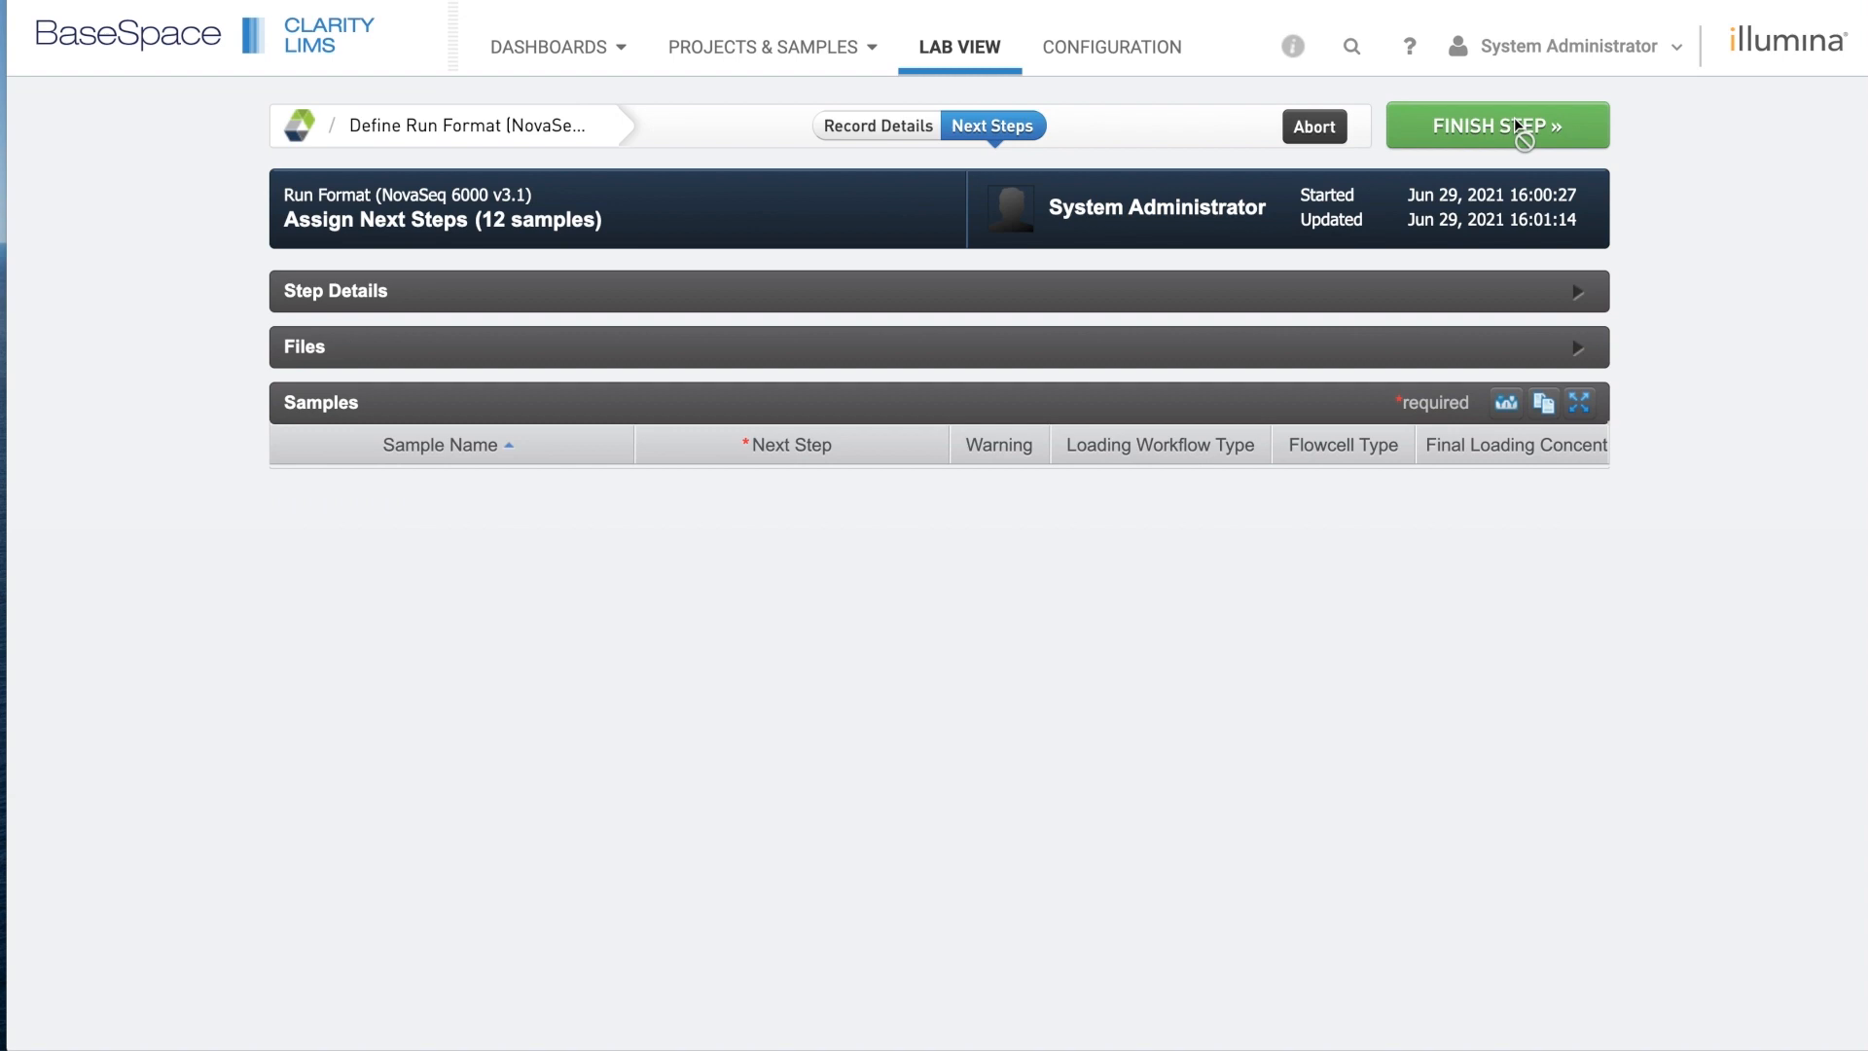
Finish Define Run Format and confirm routing of the 12 samples to Make Bulk Pool for NovaSeq Standard.
left_click(1515, 124)
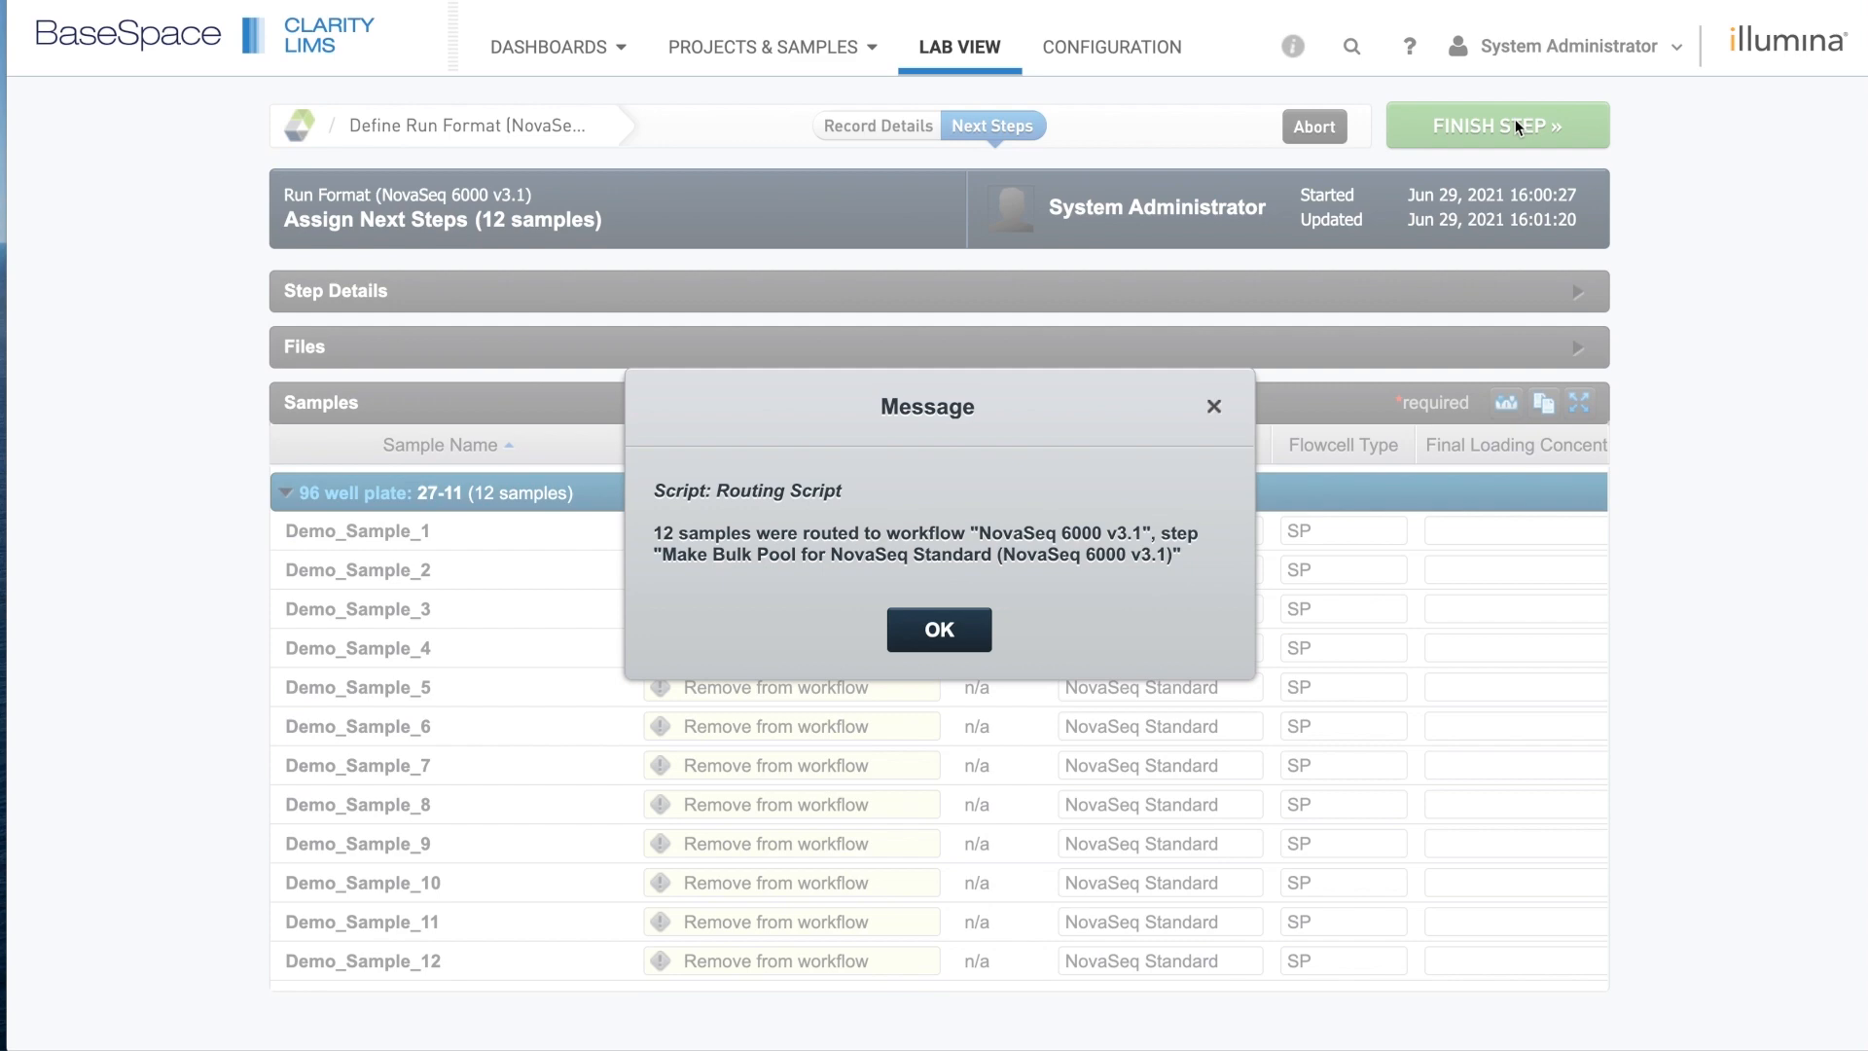
left_click(961, 627)
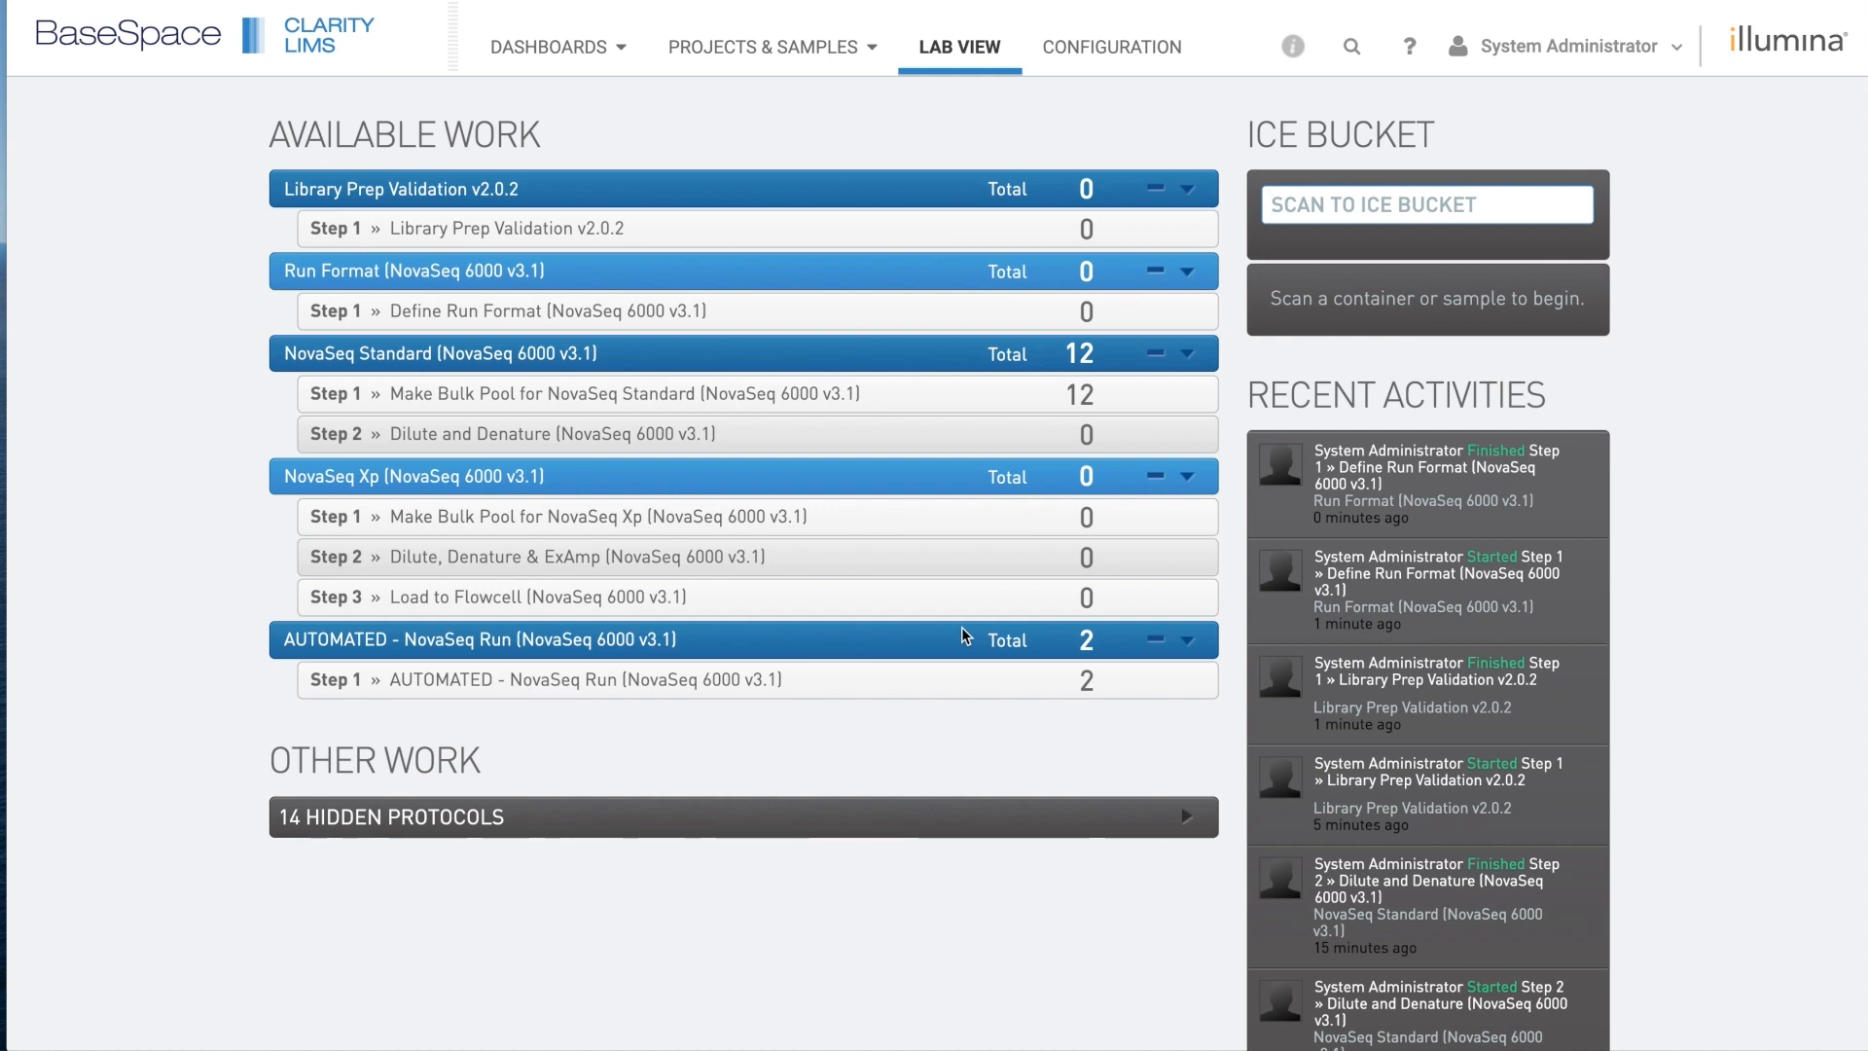
Put plate 27-11's 12 samples in the ice bucket and begin the Make Bulk Pool step.
left_click(683, 399)
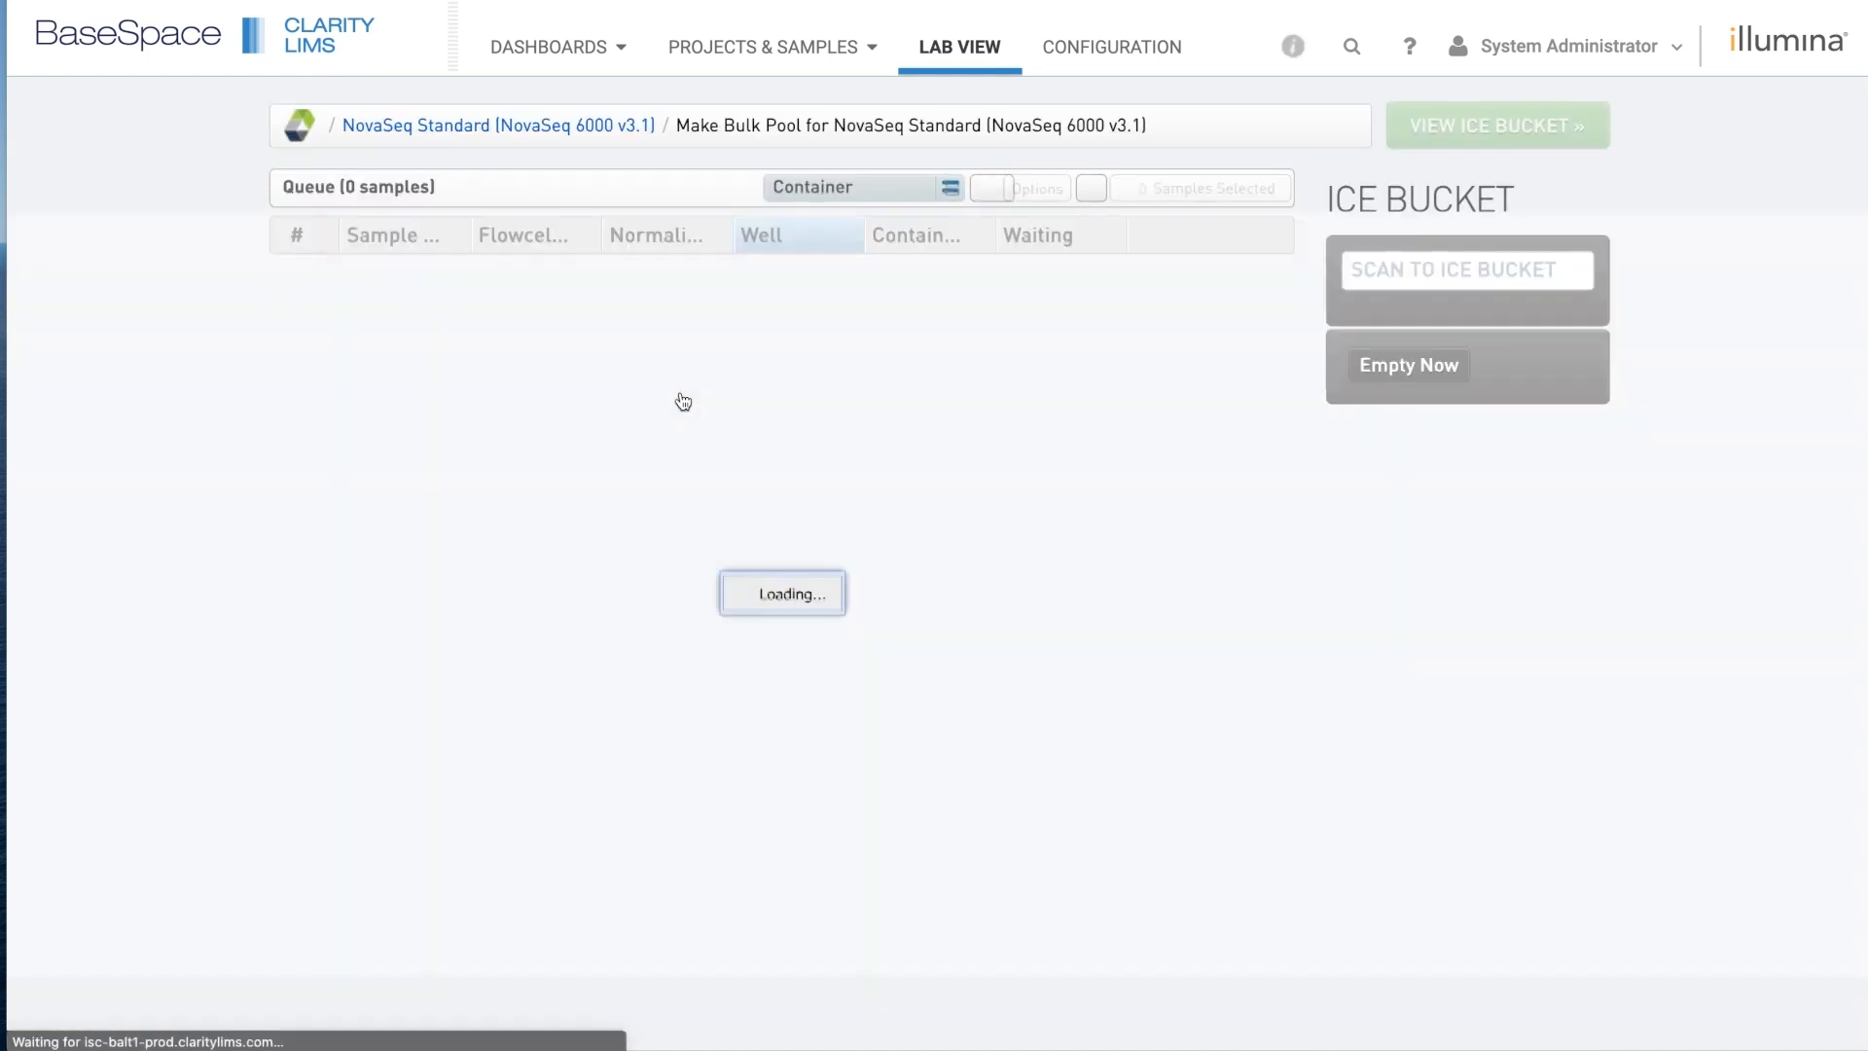
left_click(619, 292)
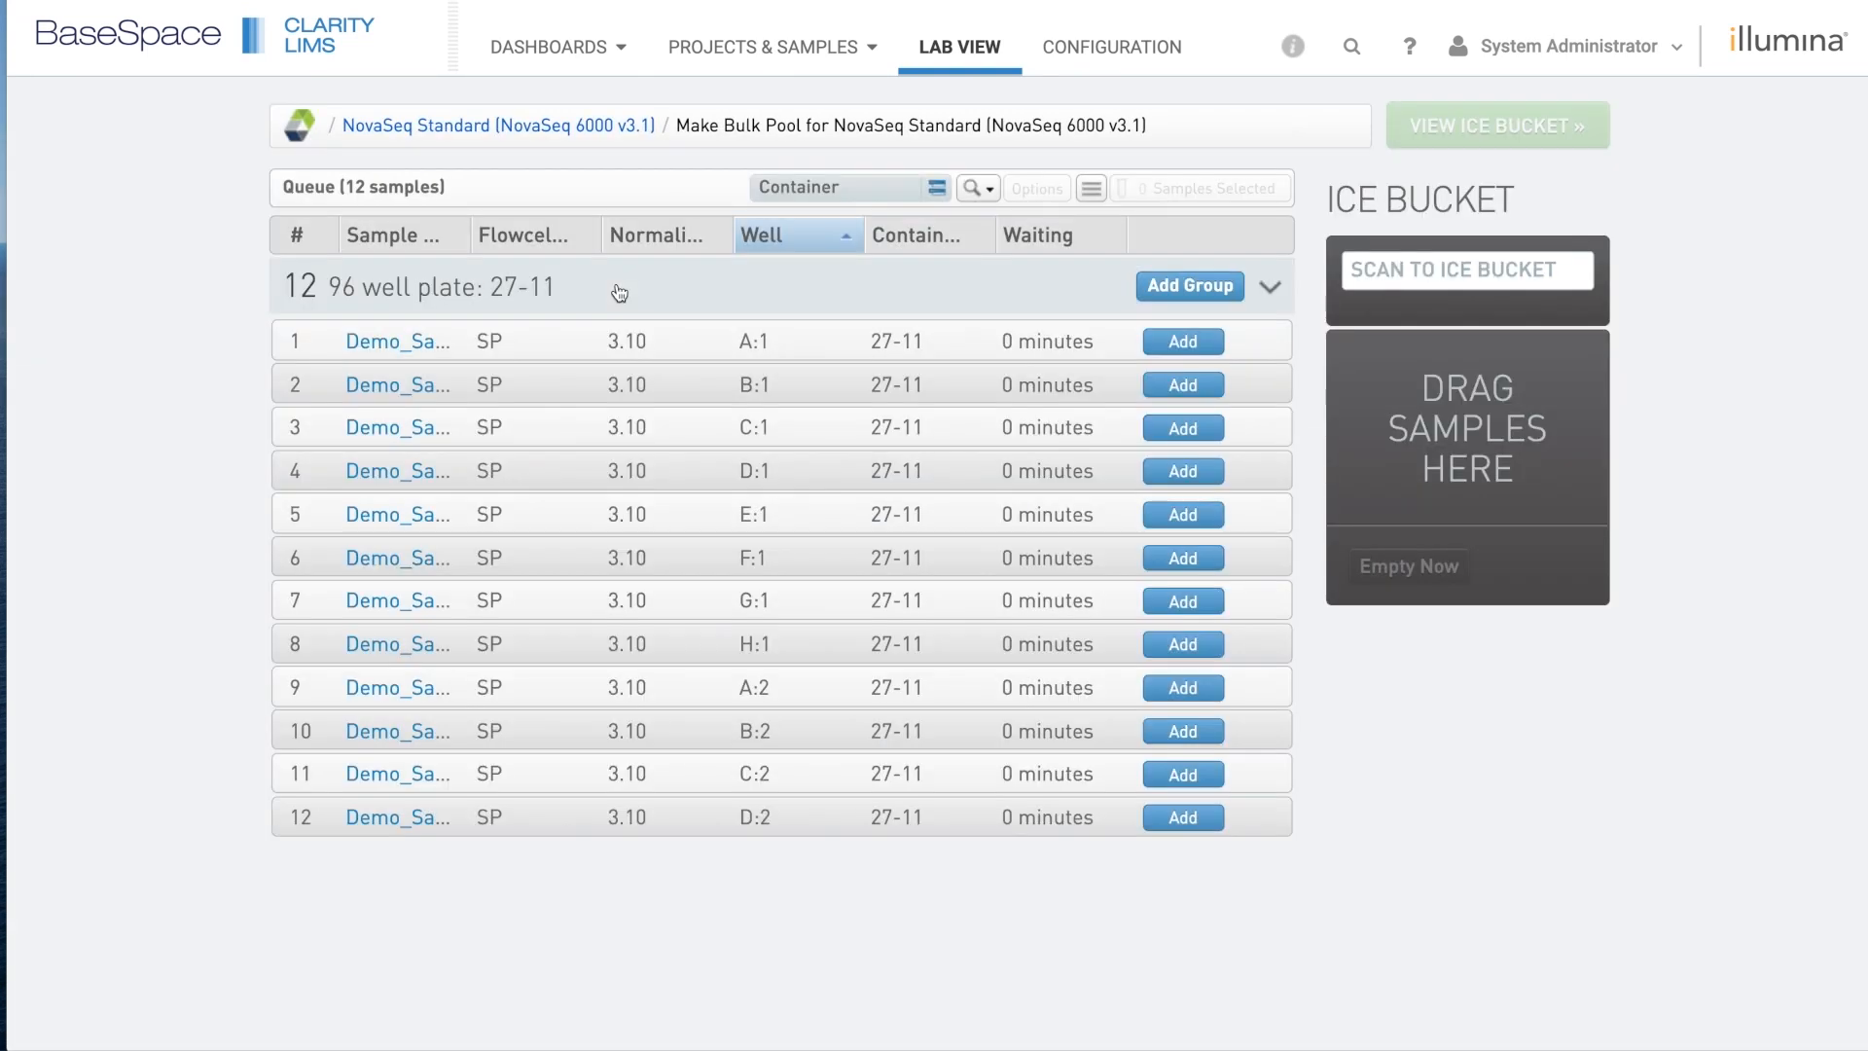
left_click(1197, 285)
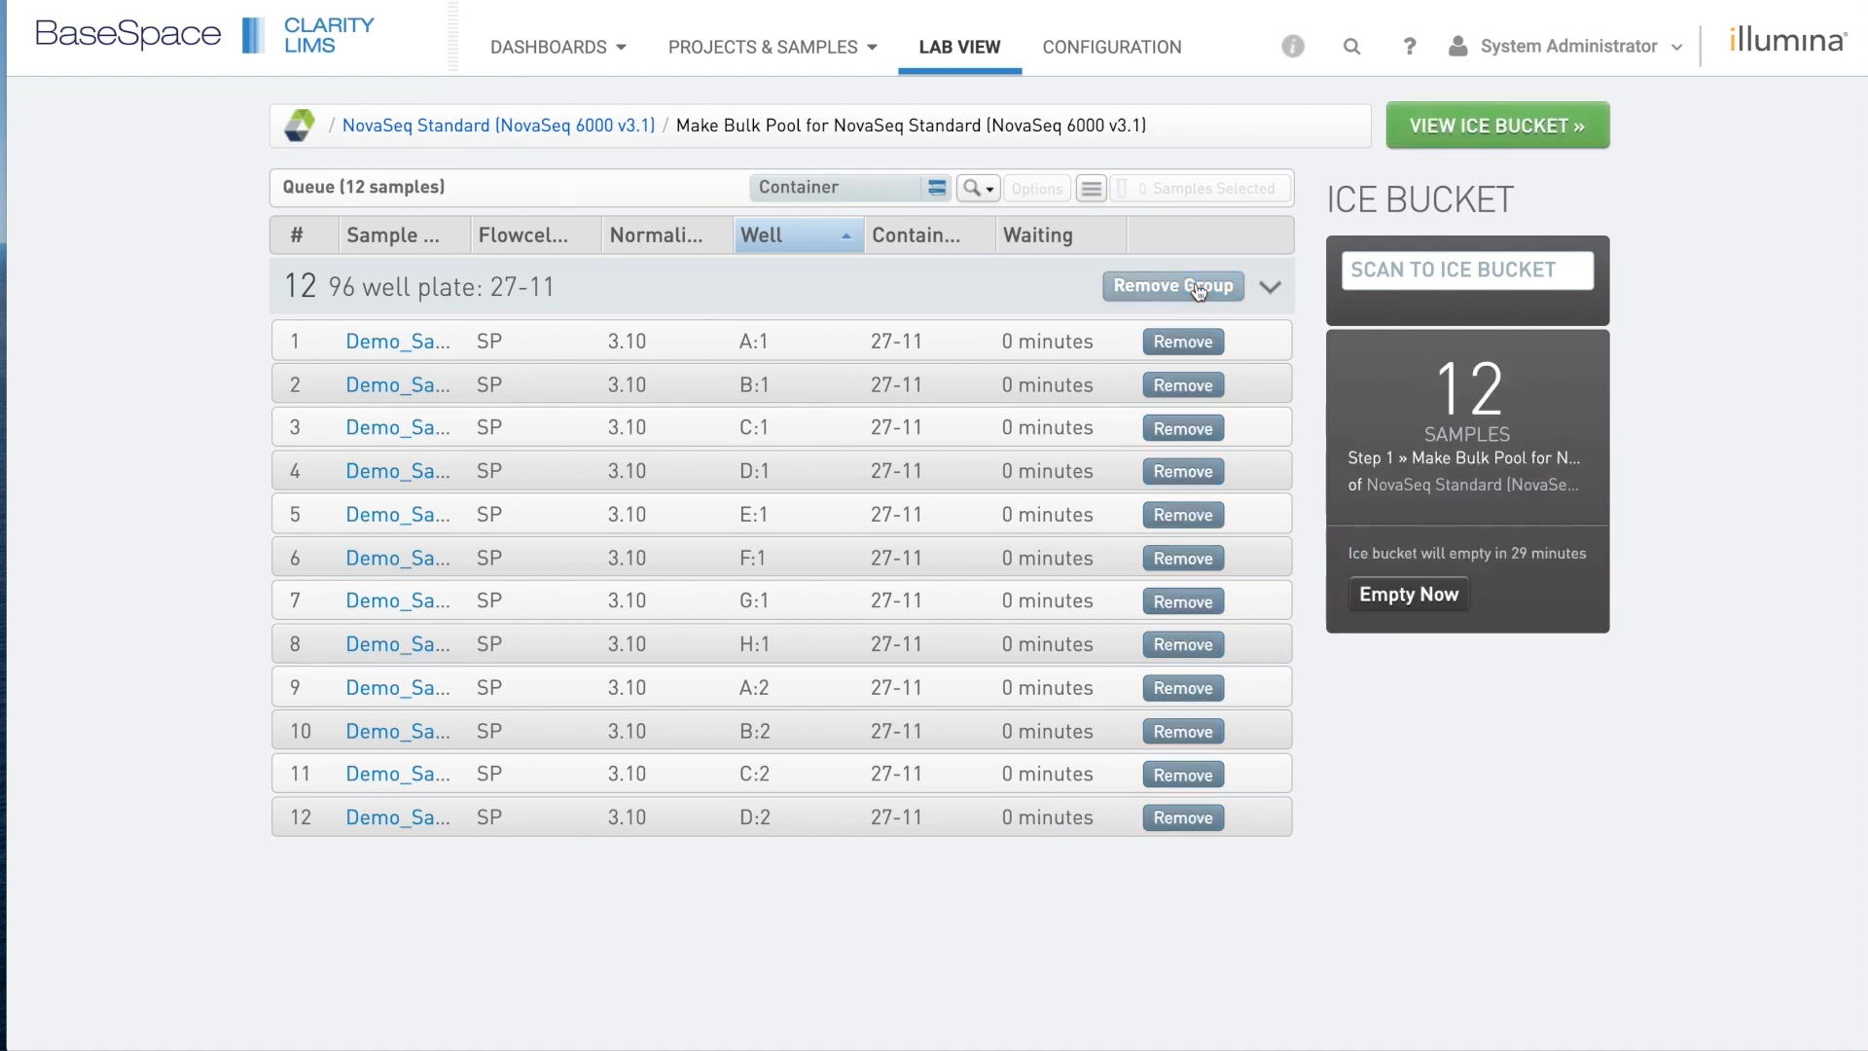
left_click(1474, 131)
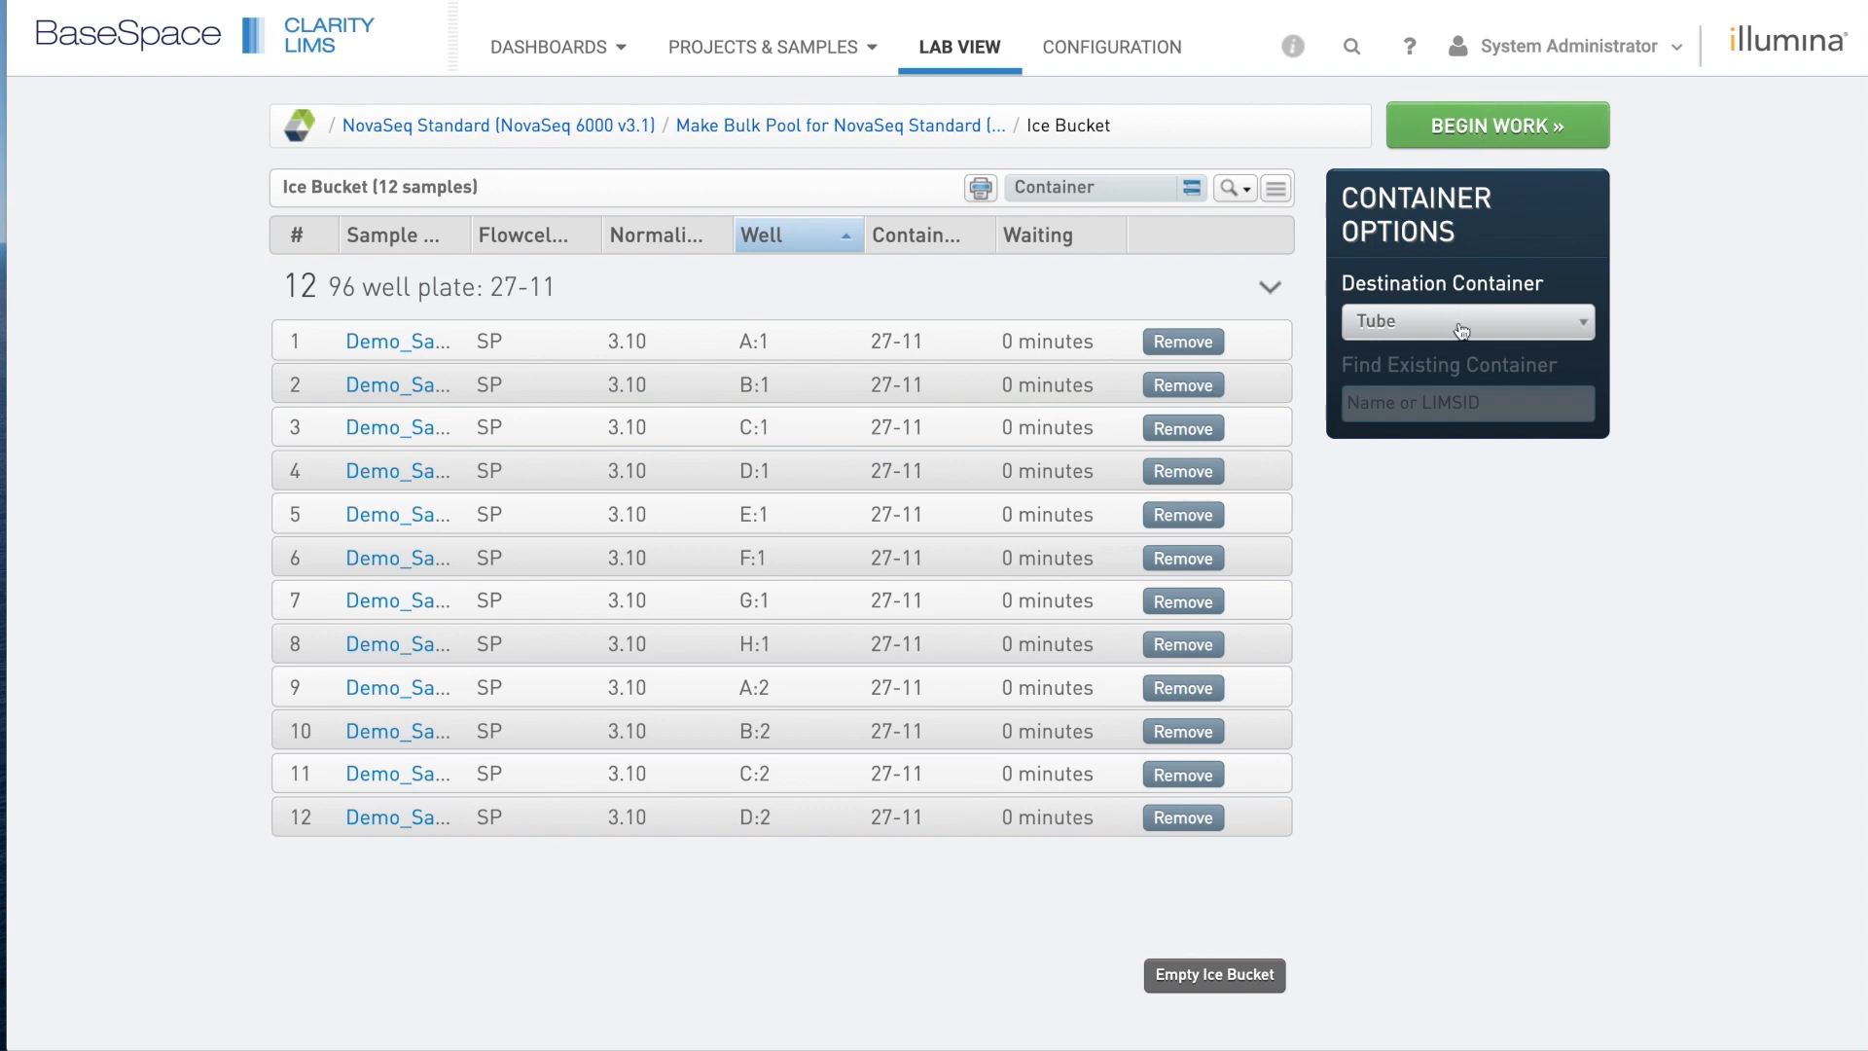
left_click(1522, 132)
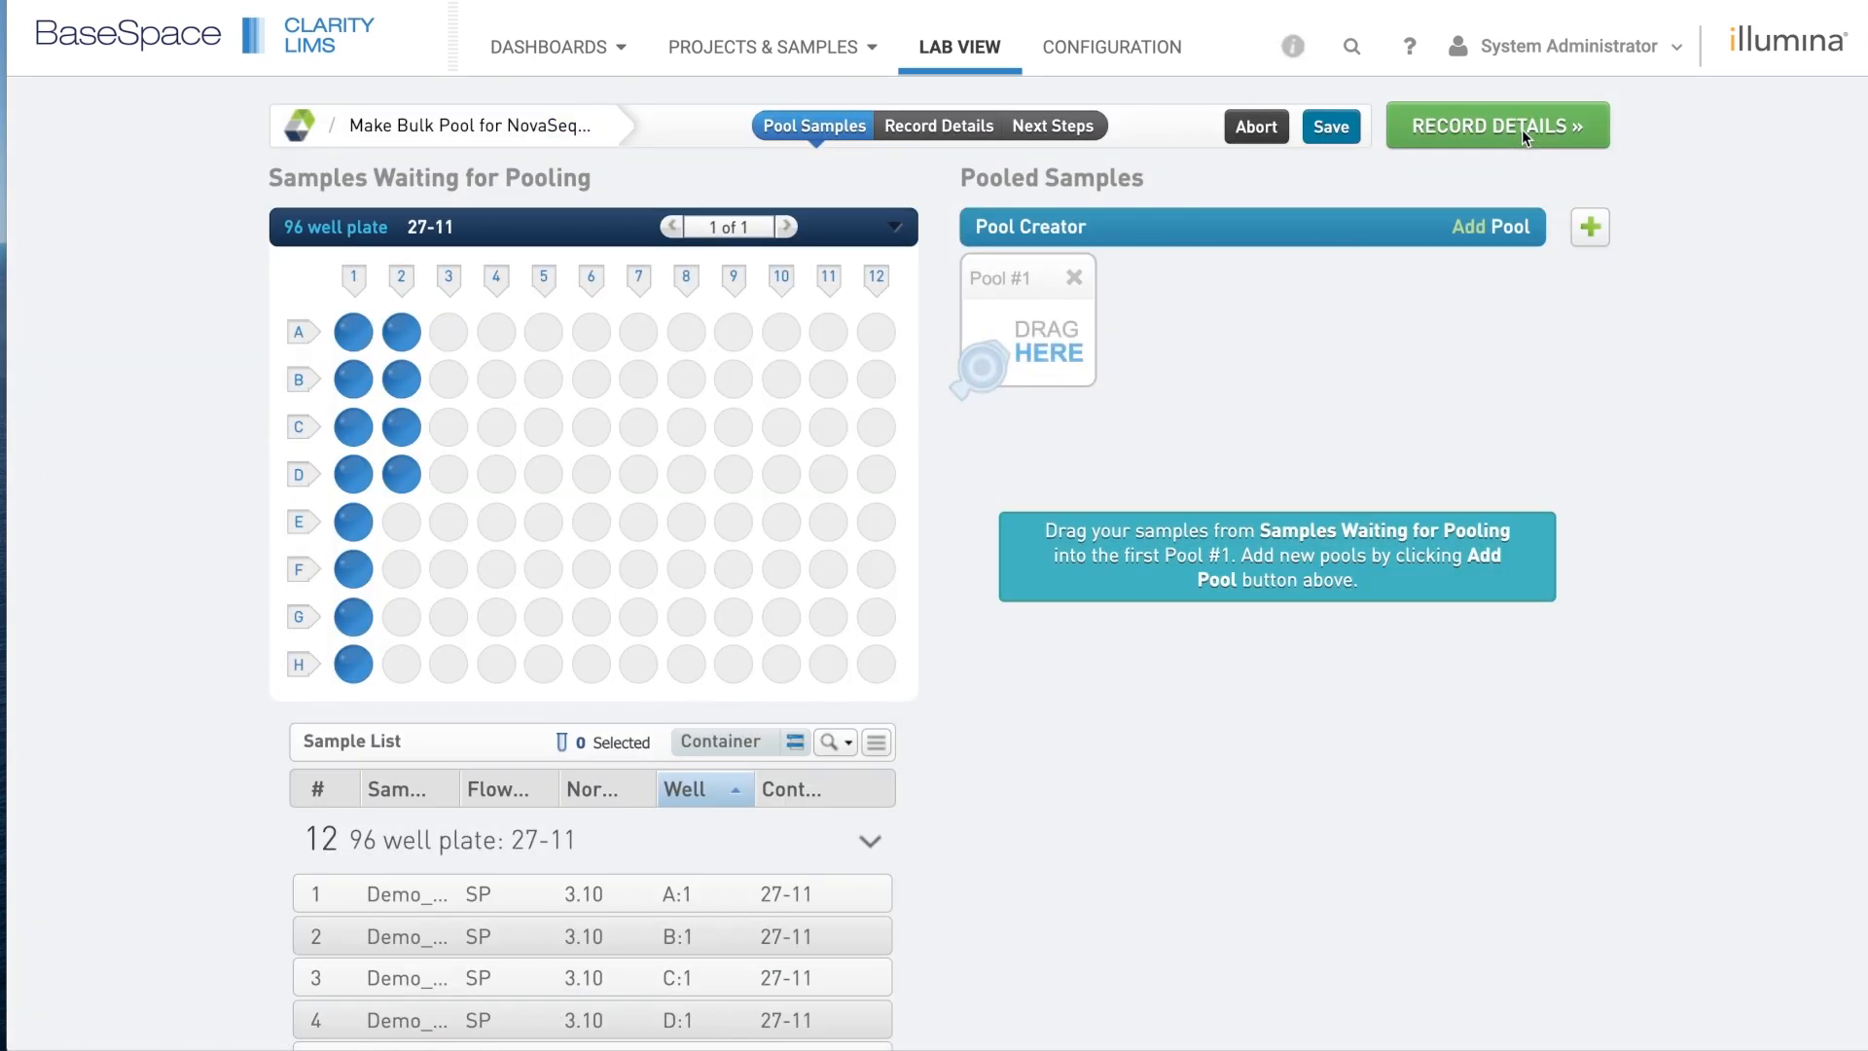
Drag all 12 plate 27-11 wells into Pool #1, then go to Record Details.
left_click(1591, 228)
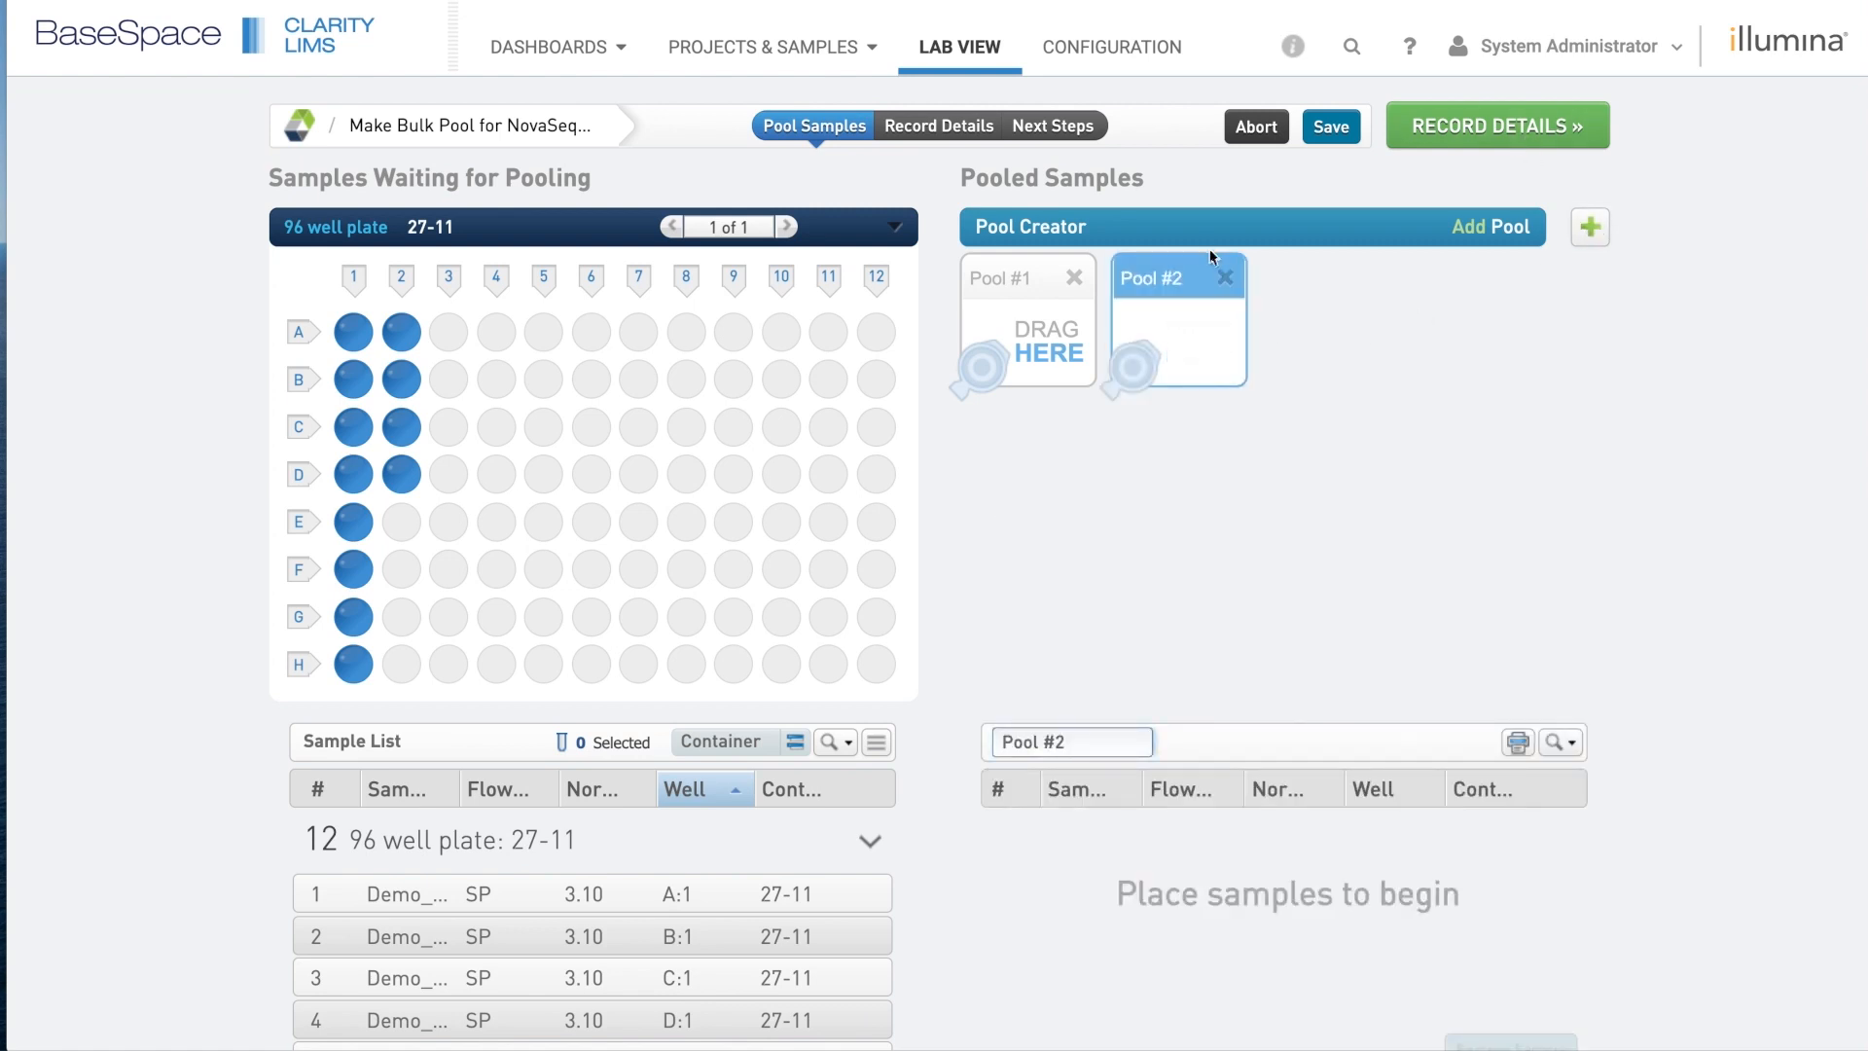
left_click(1226, 281)
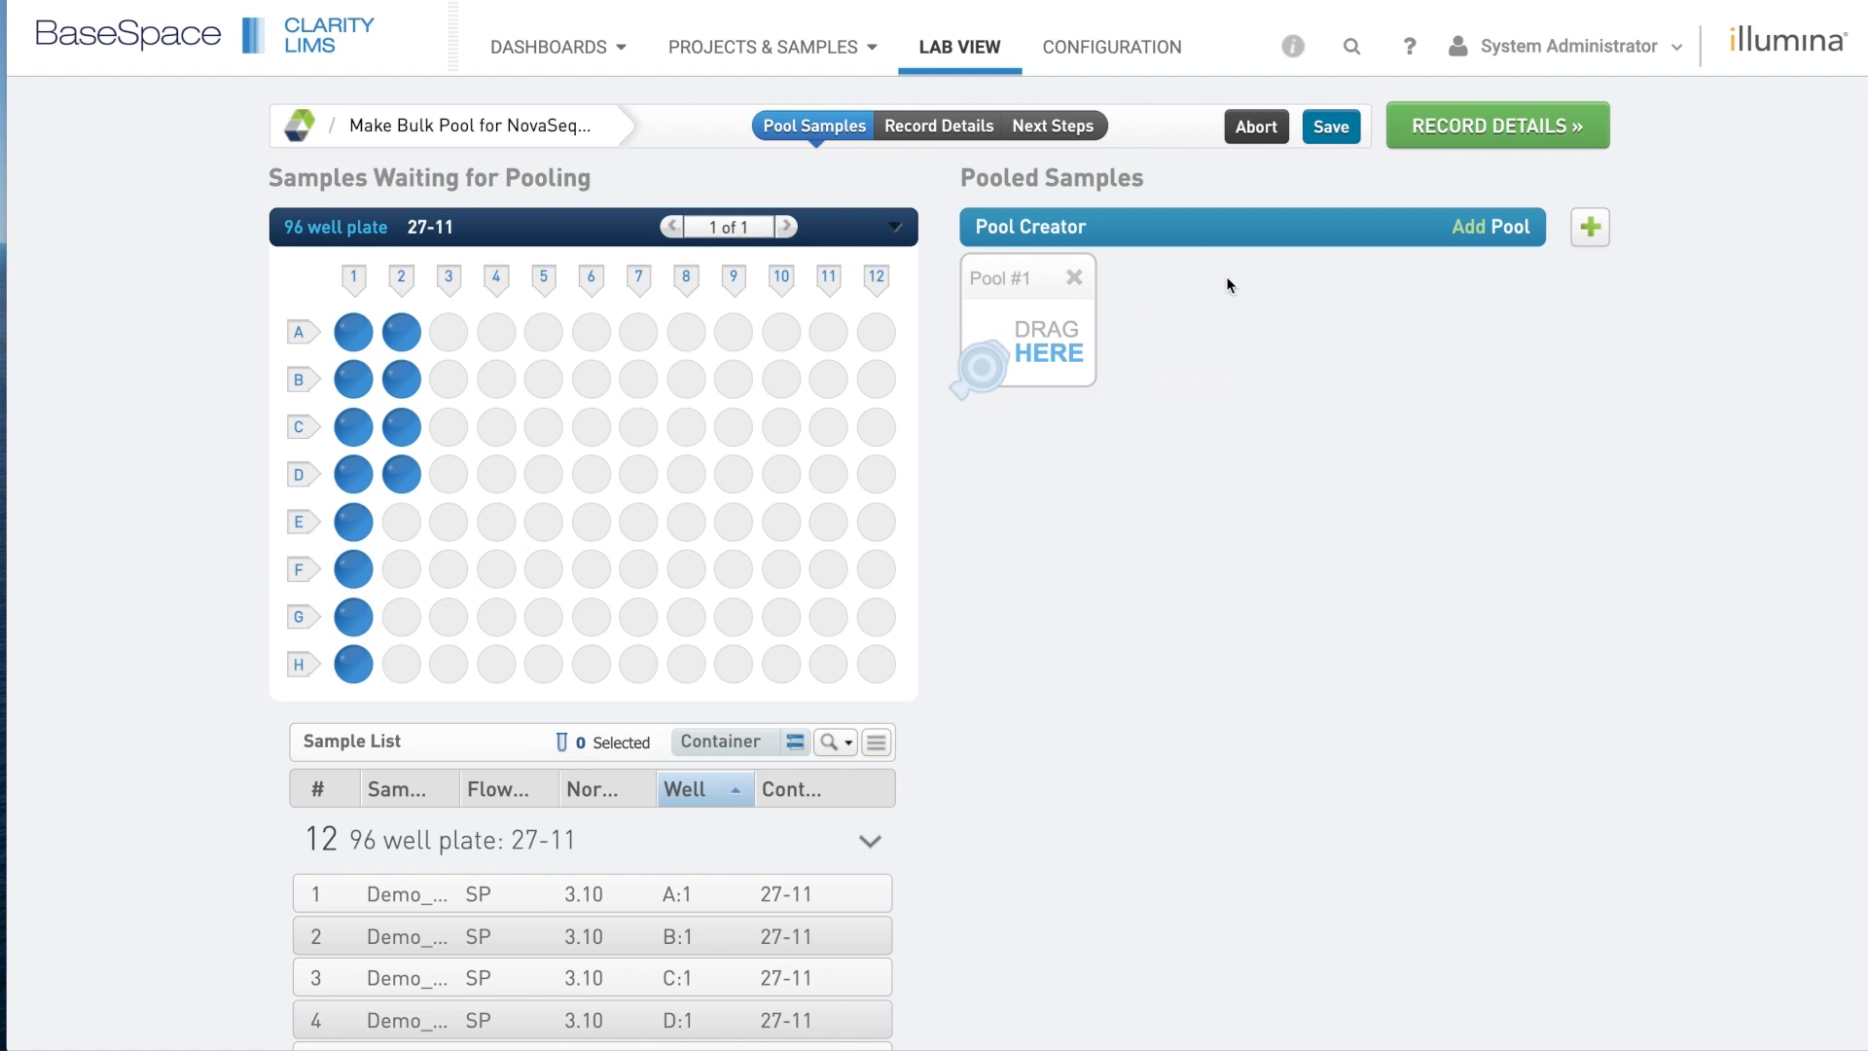
left_click(355, 334)
key("ctrl+a")
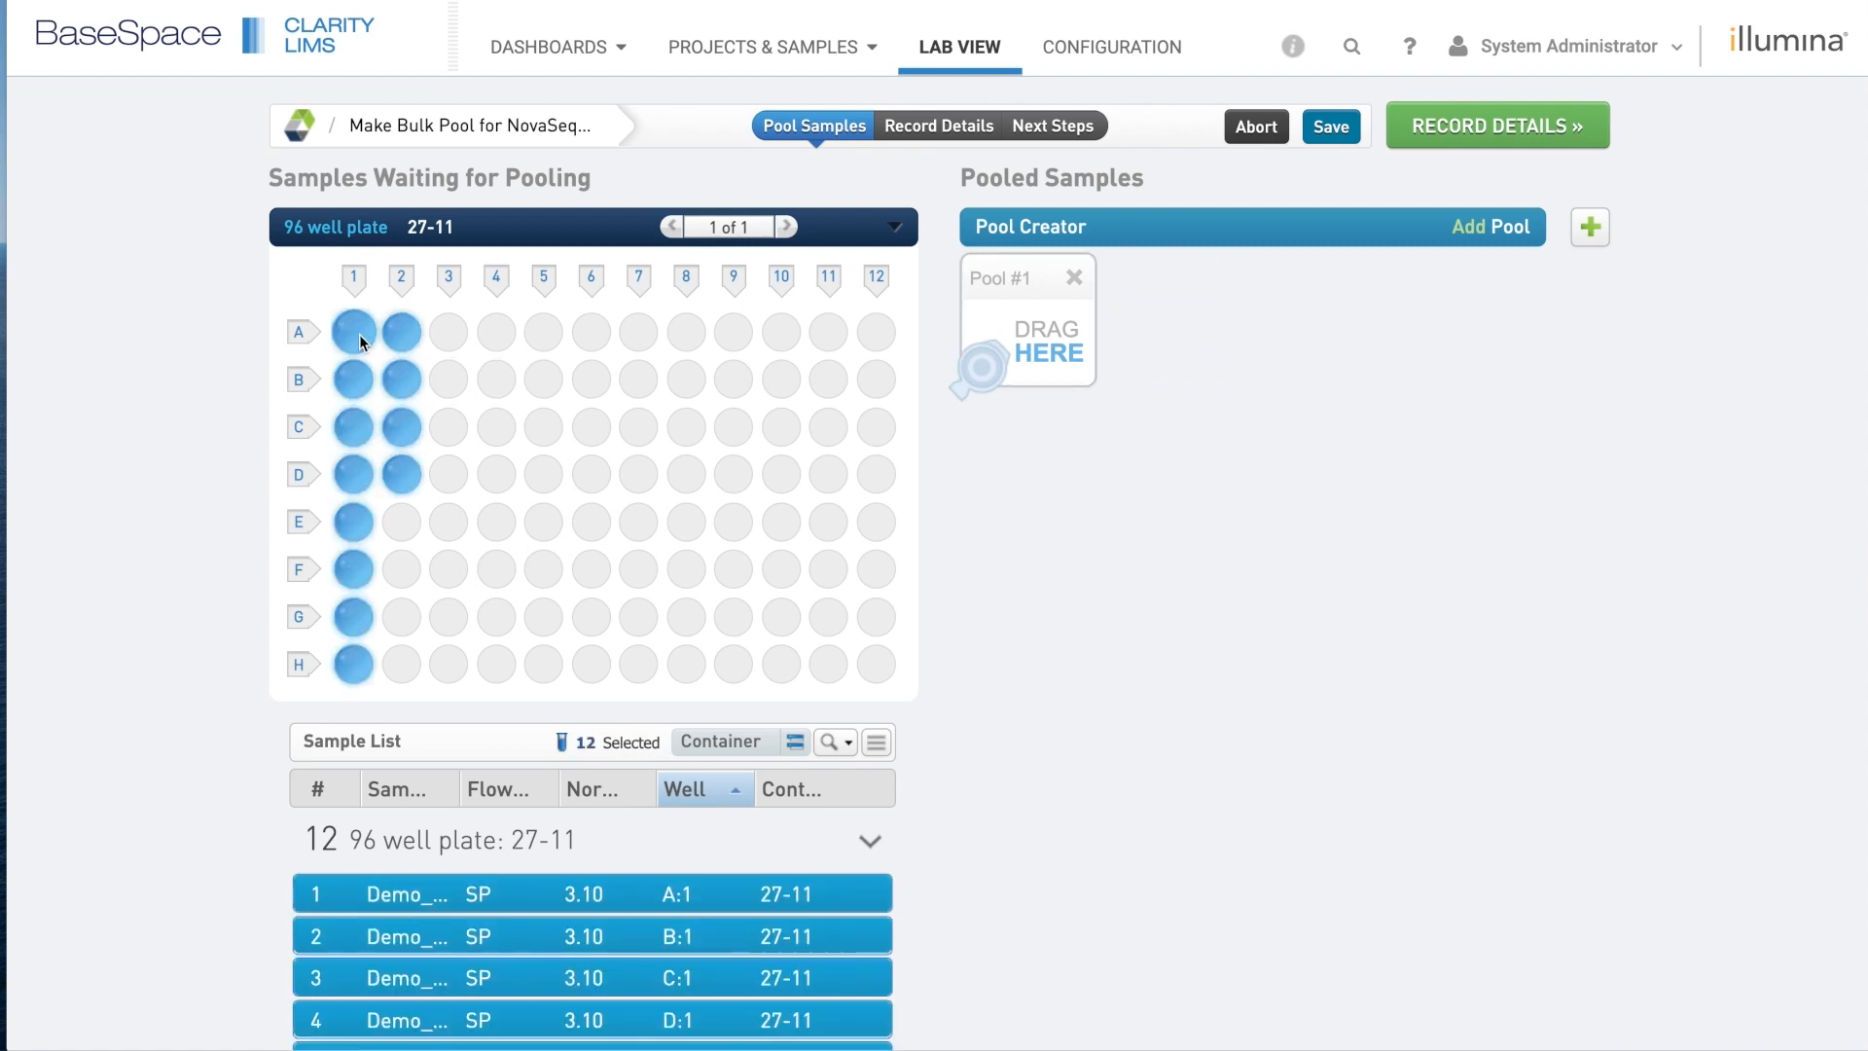
left_click_drag(360, 341, 1022, 339)
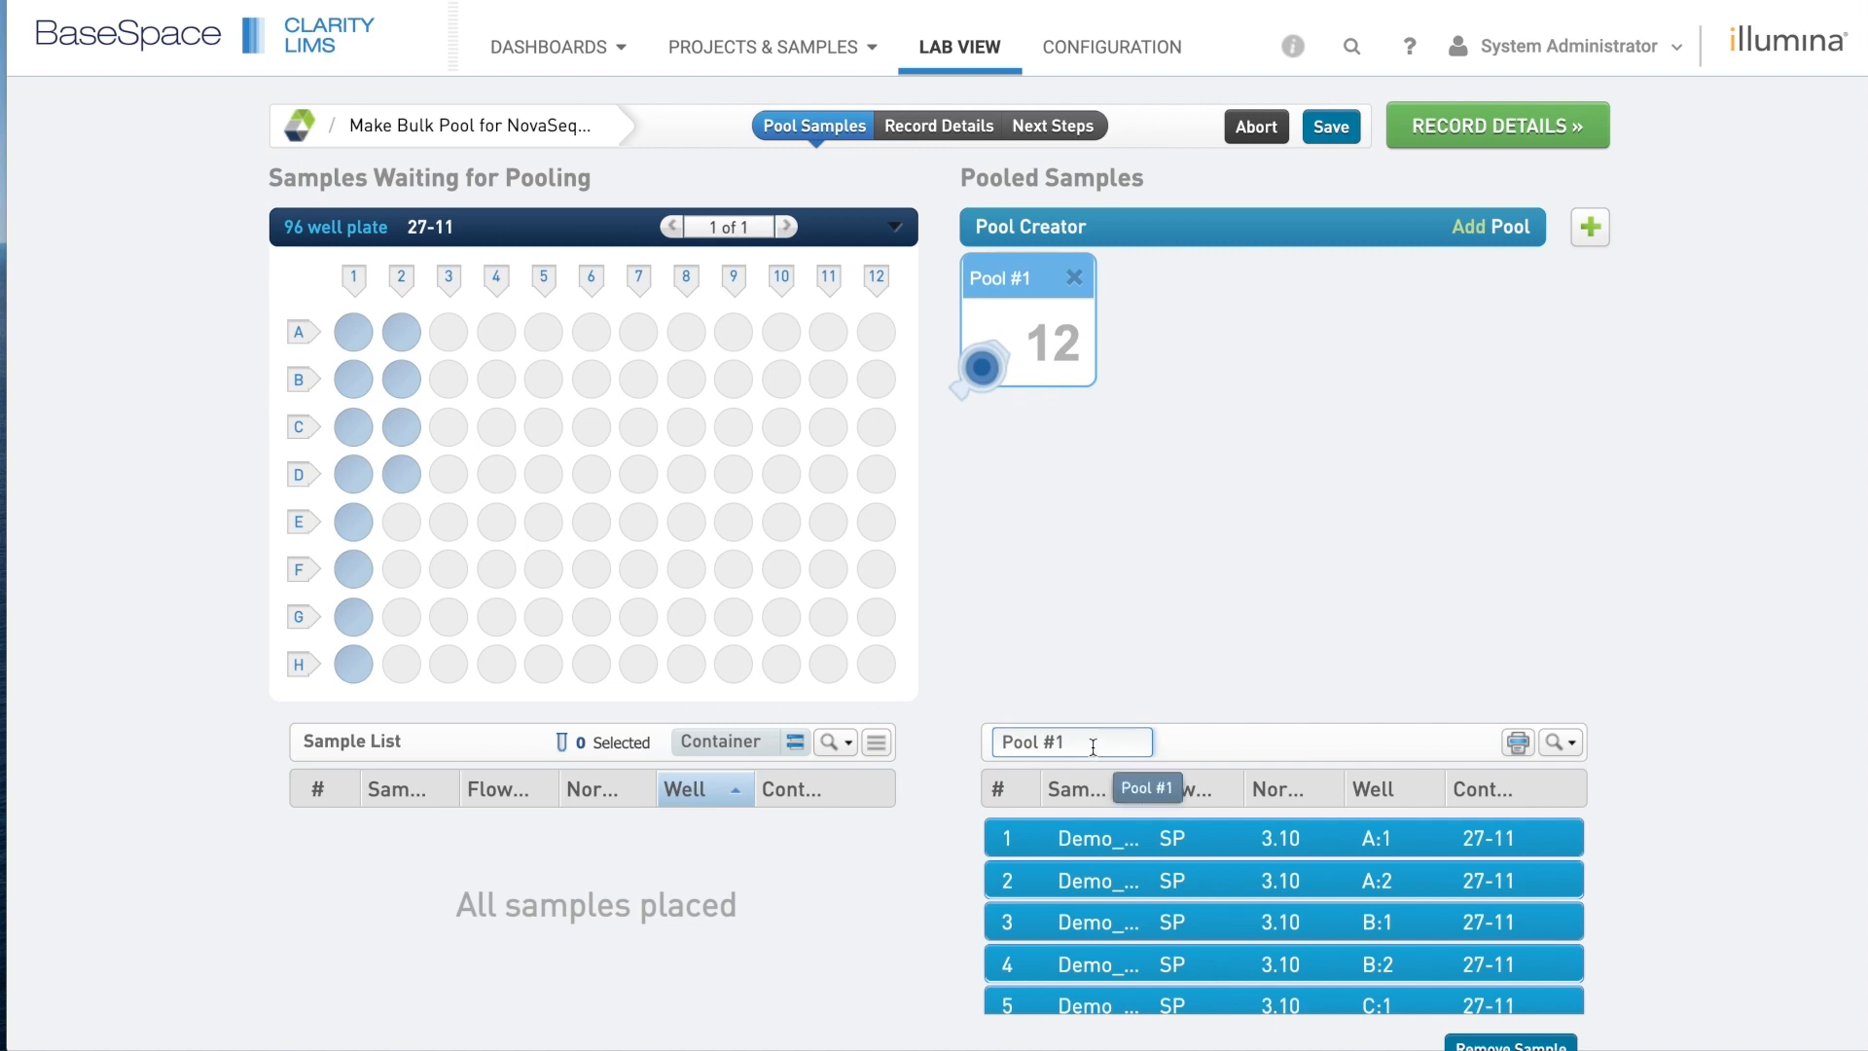
left_click(1516, 124)
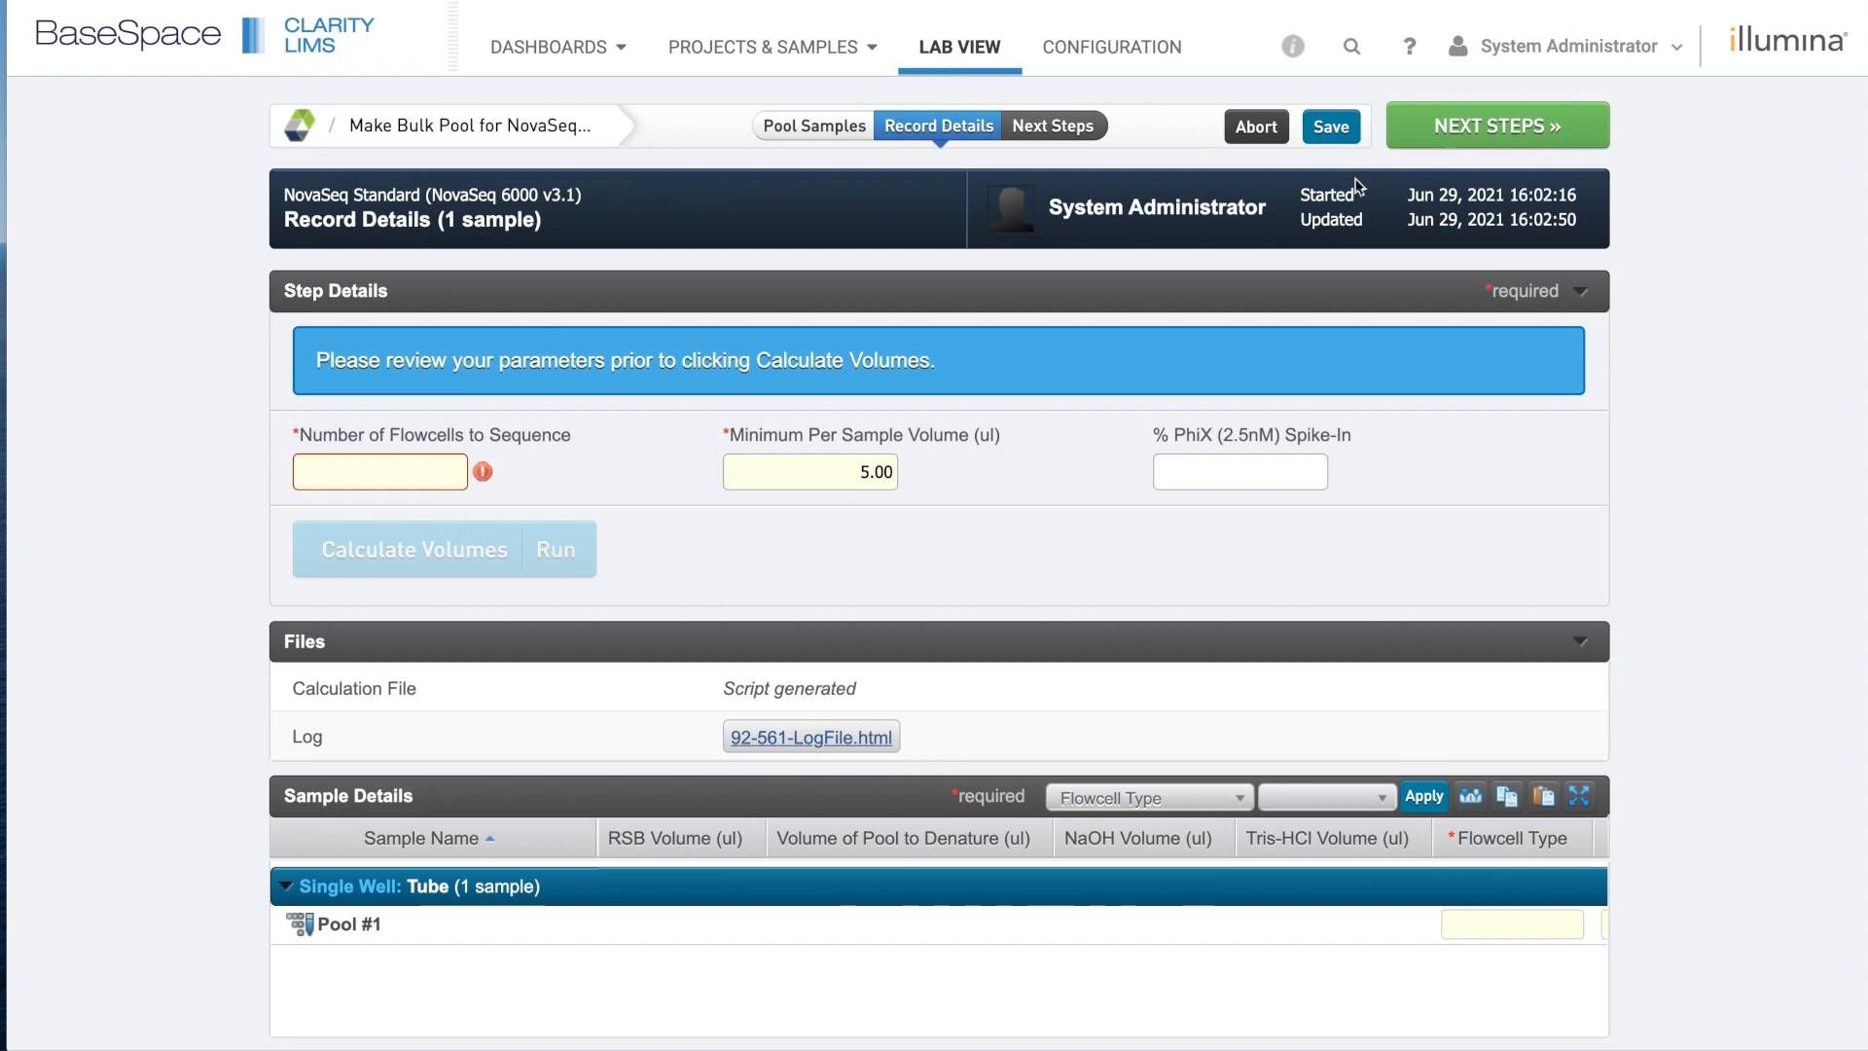
Set Number of Flowcells to 1 and % PhiX Spike-In to 1.
left_click(436, 475)
type("1")
left_click(769, 559)
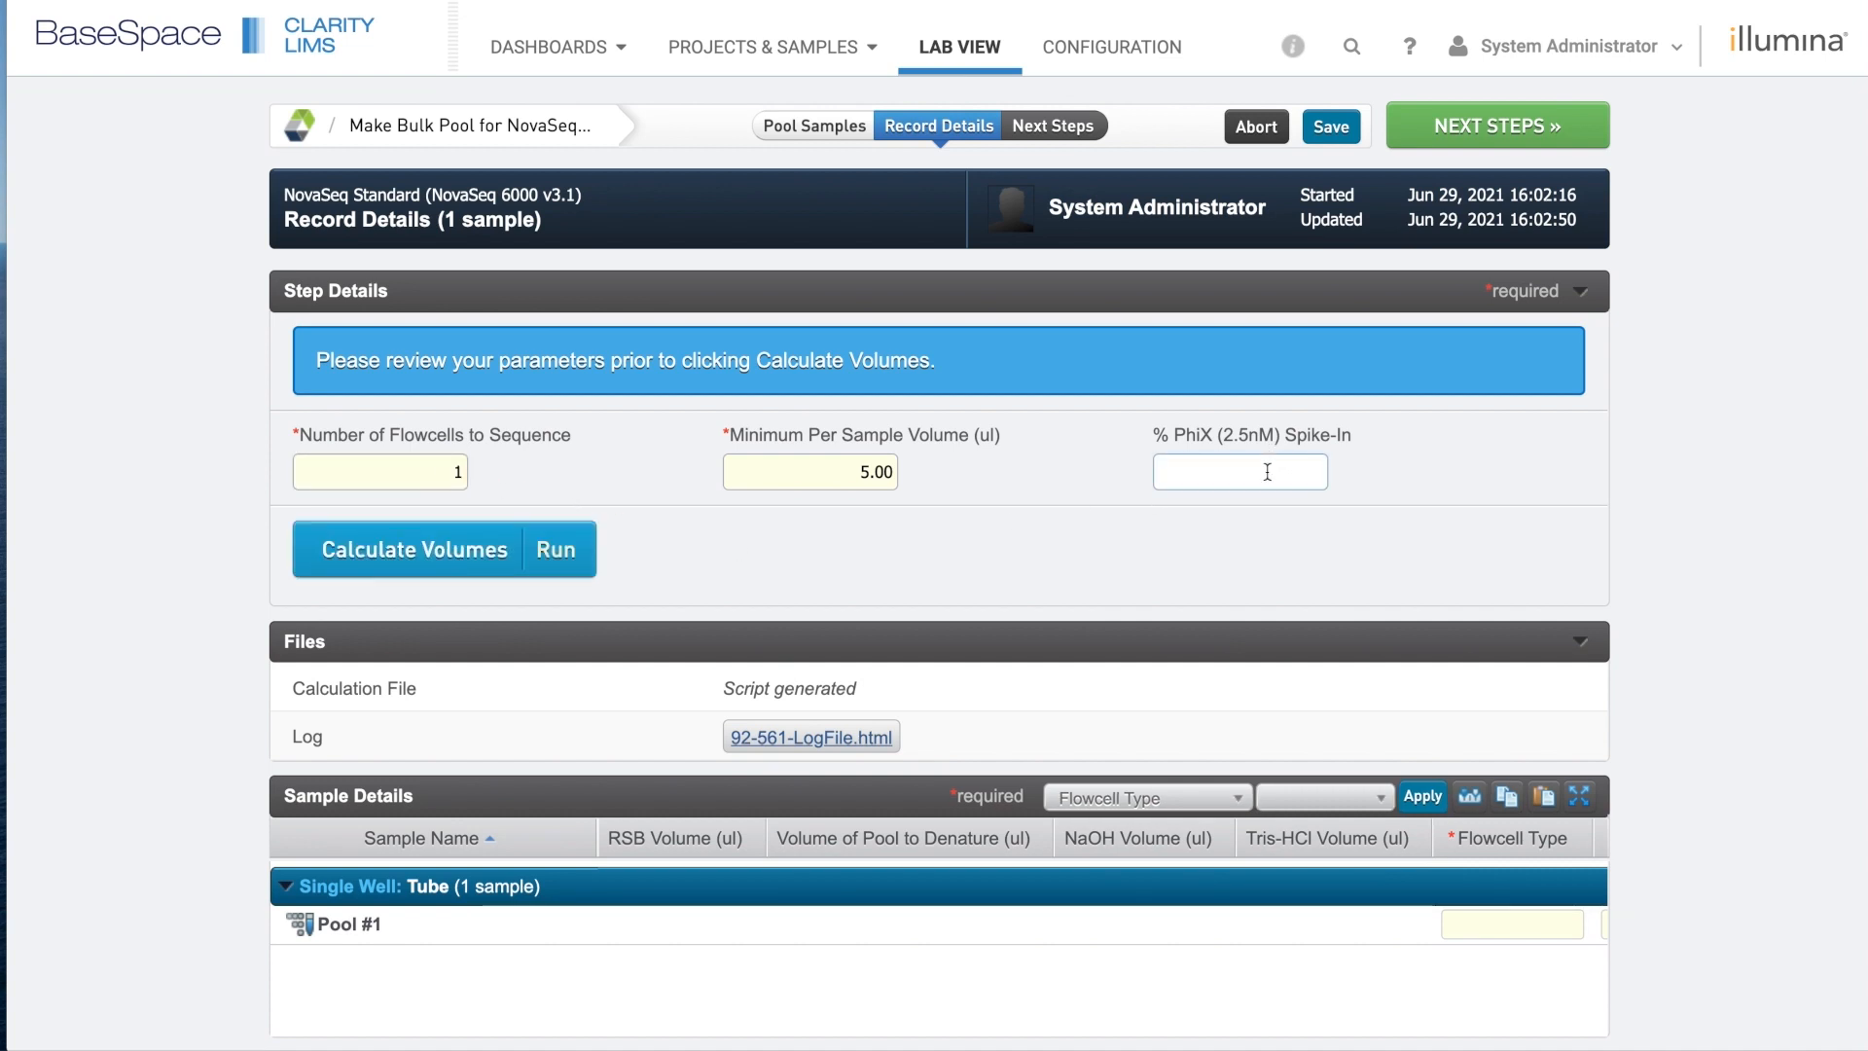
type("1")
Check that Pool #1 contains all 12 samples.
left_click(299, 926)
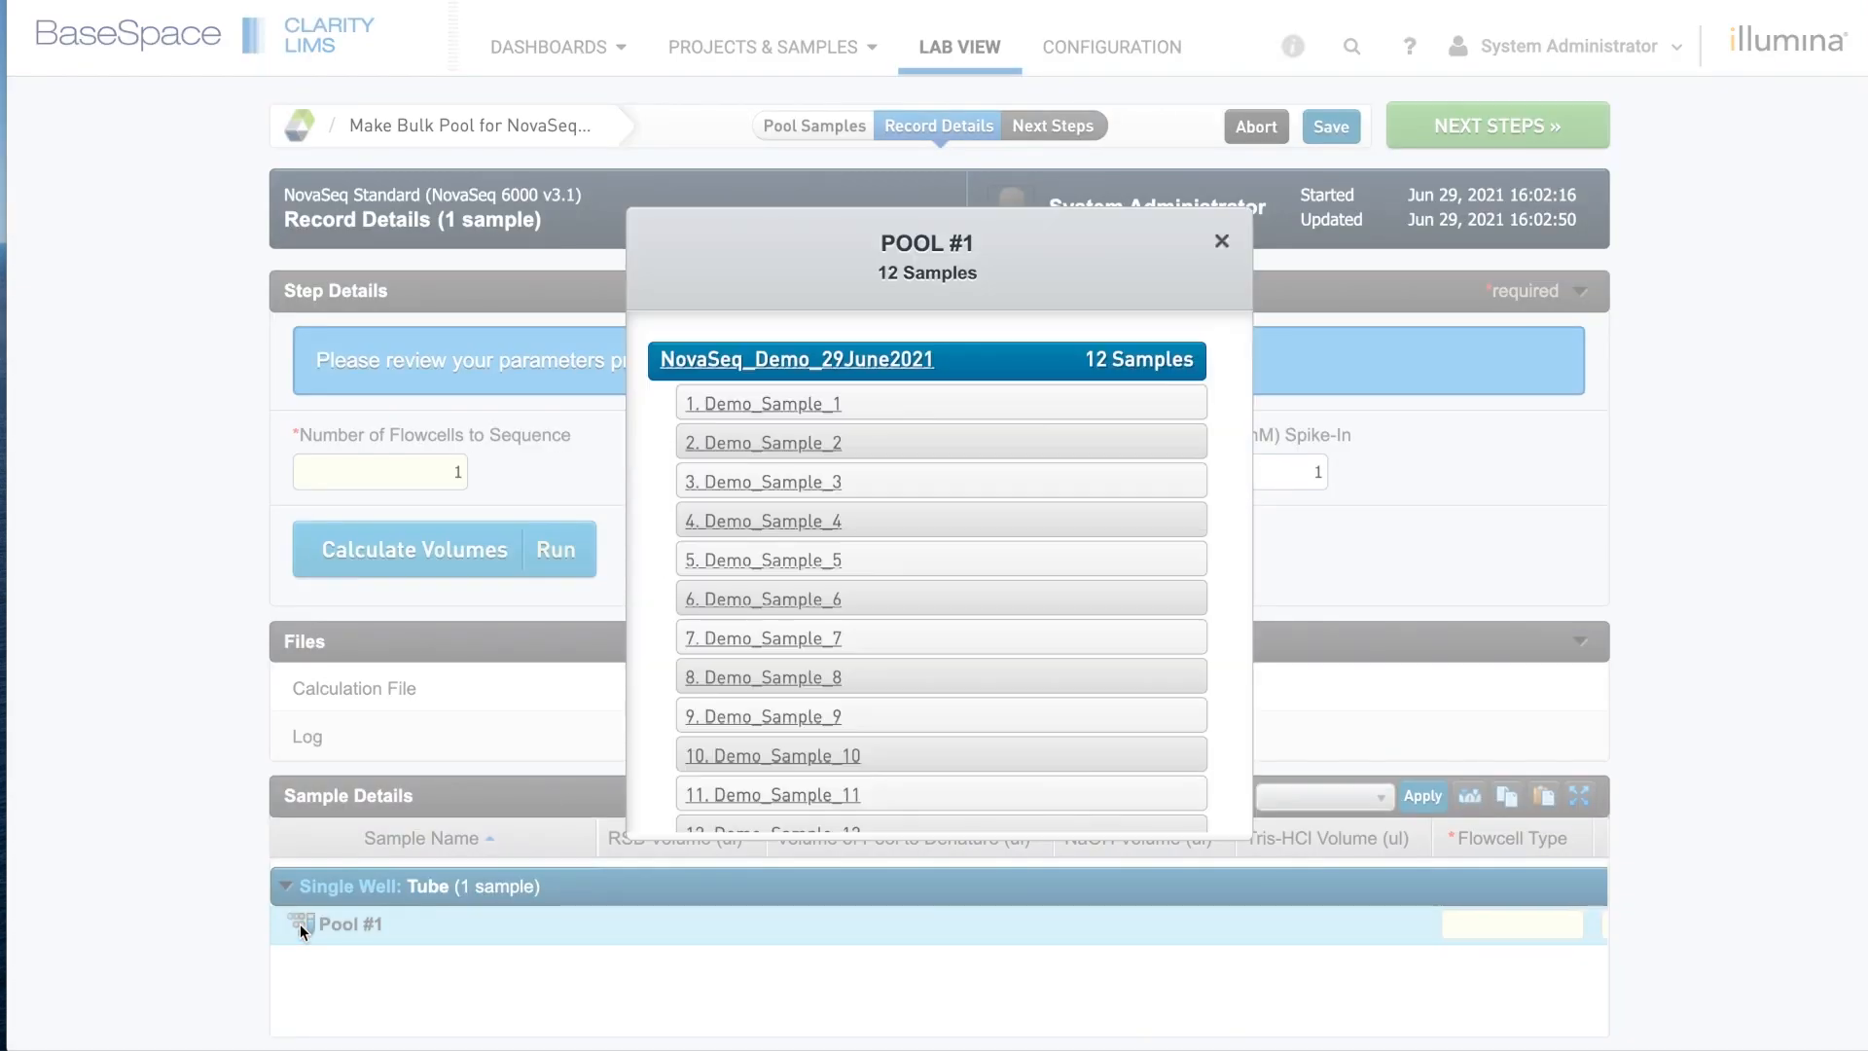
scroll(1089, 630, "down", 1)
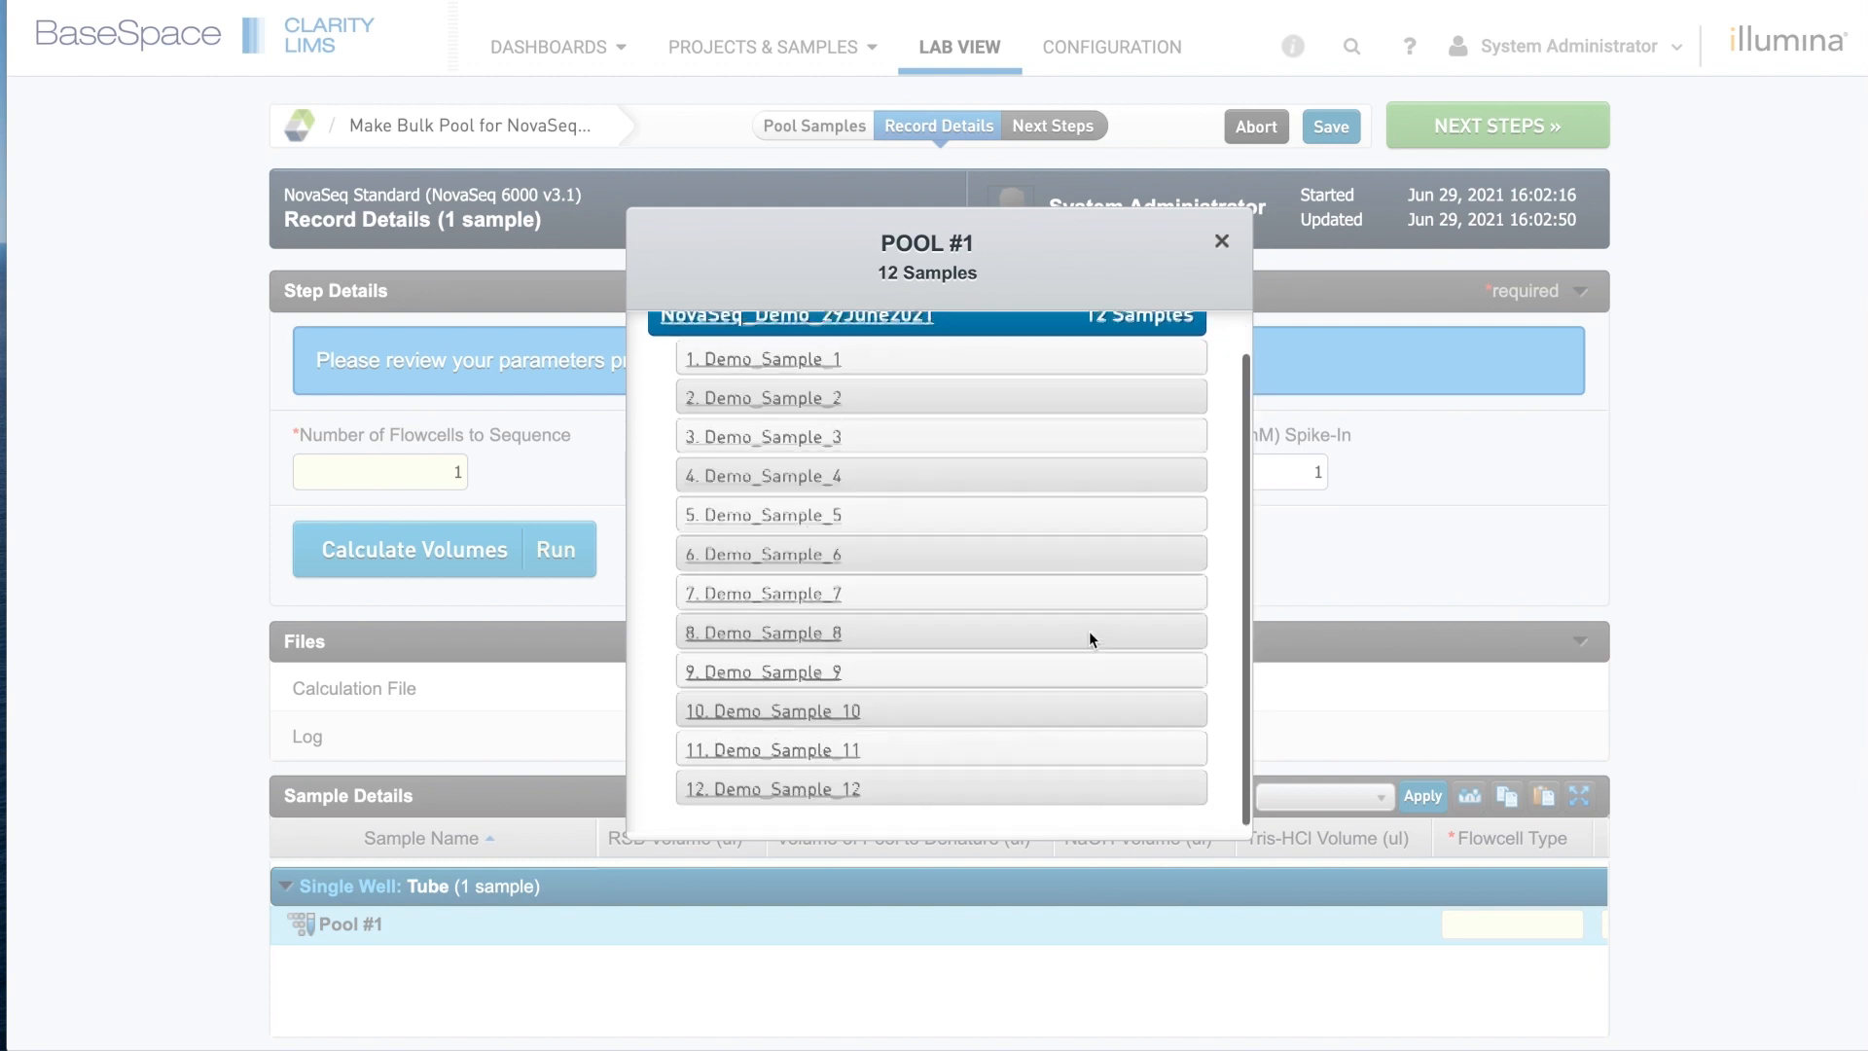
scroll(1089, 631, "up", 1)
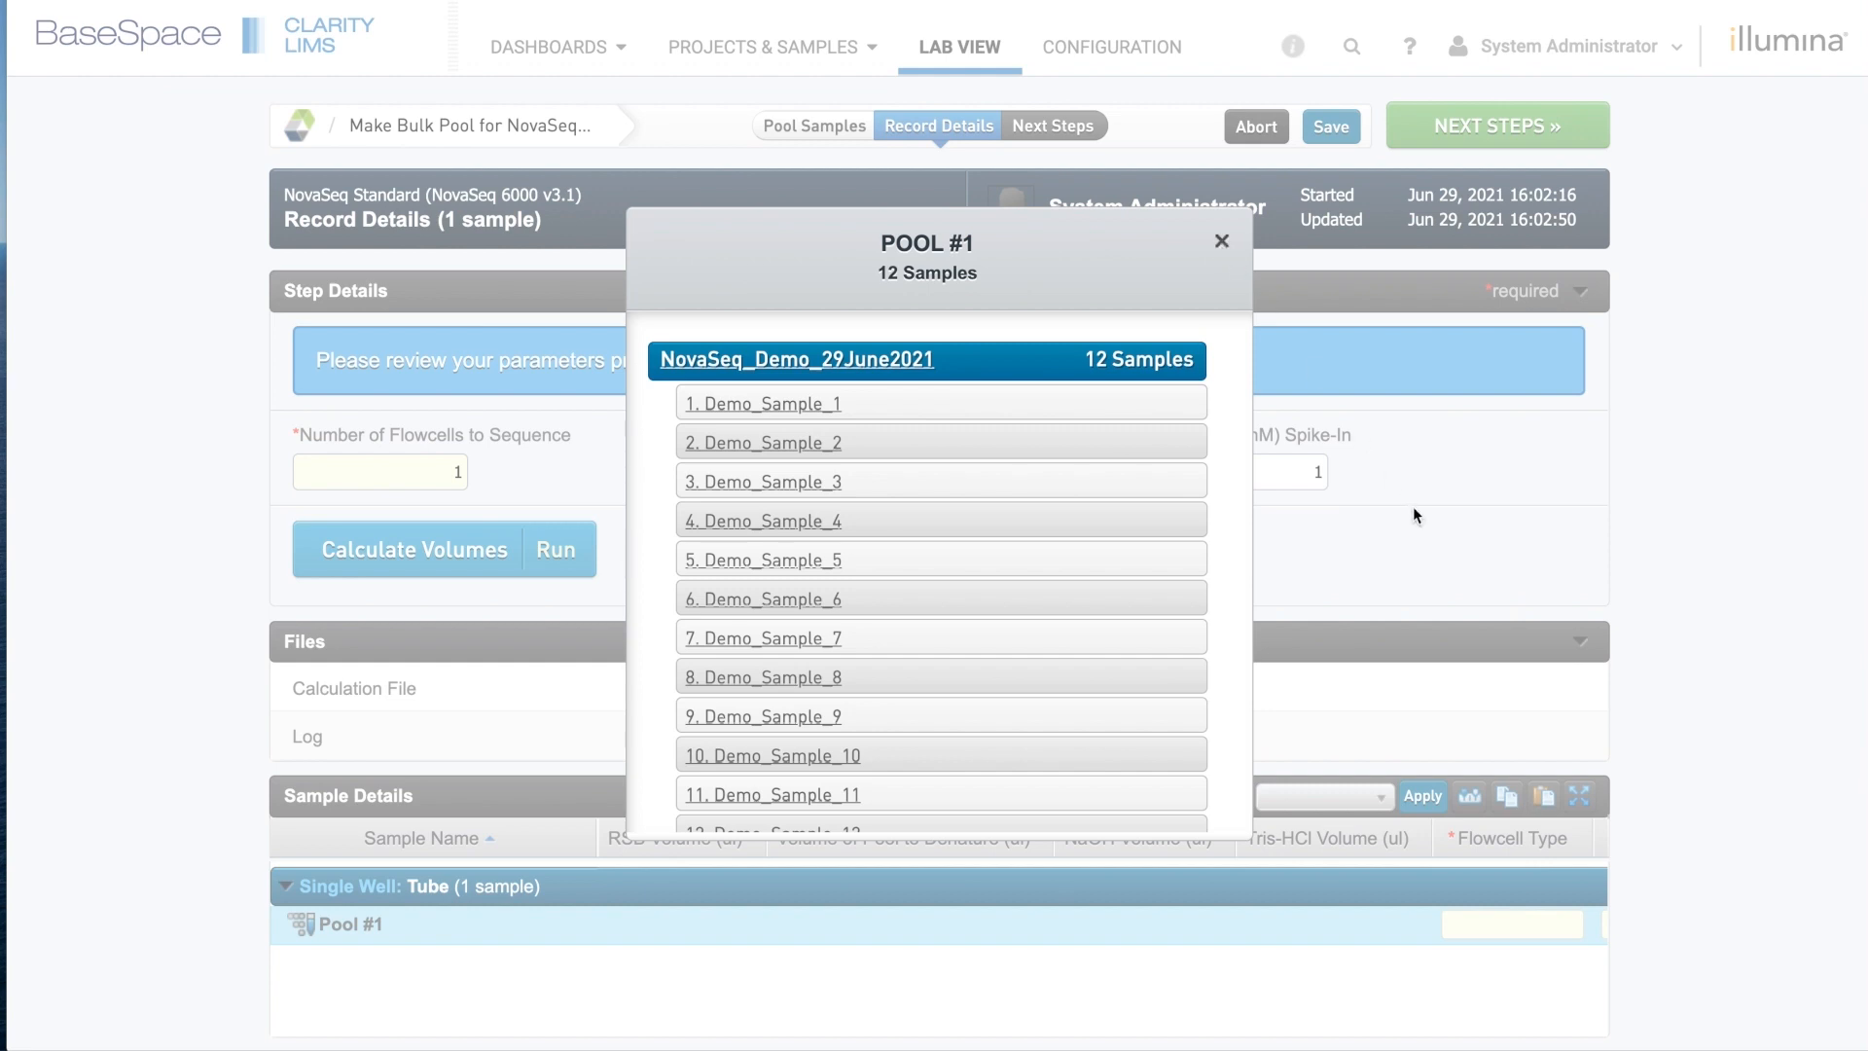
left_click(1223, 243)
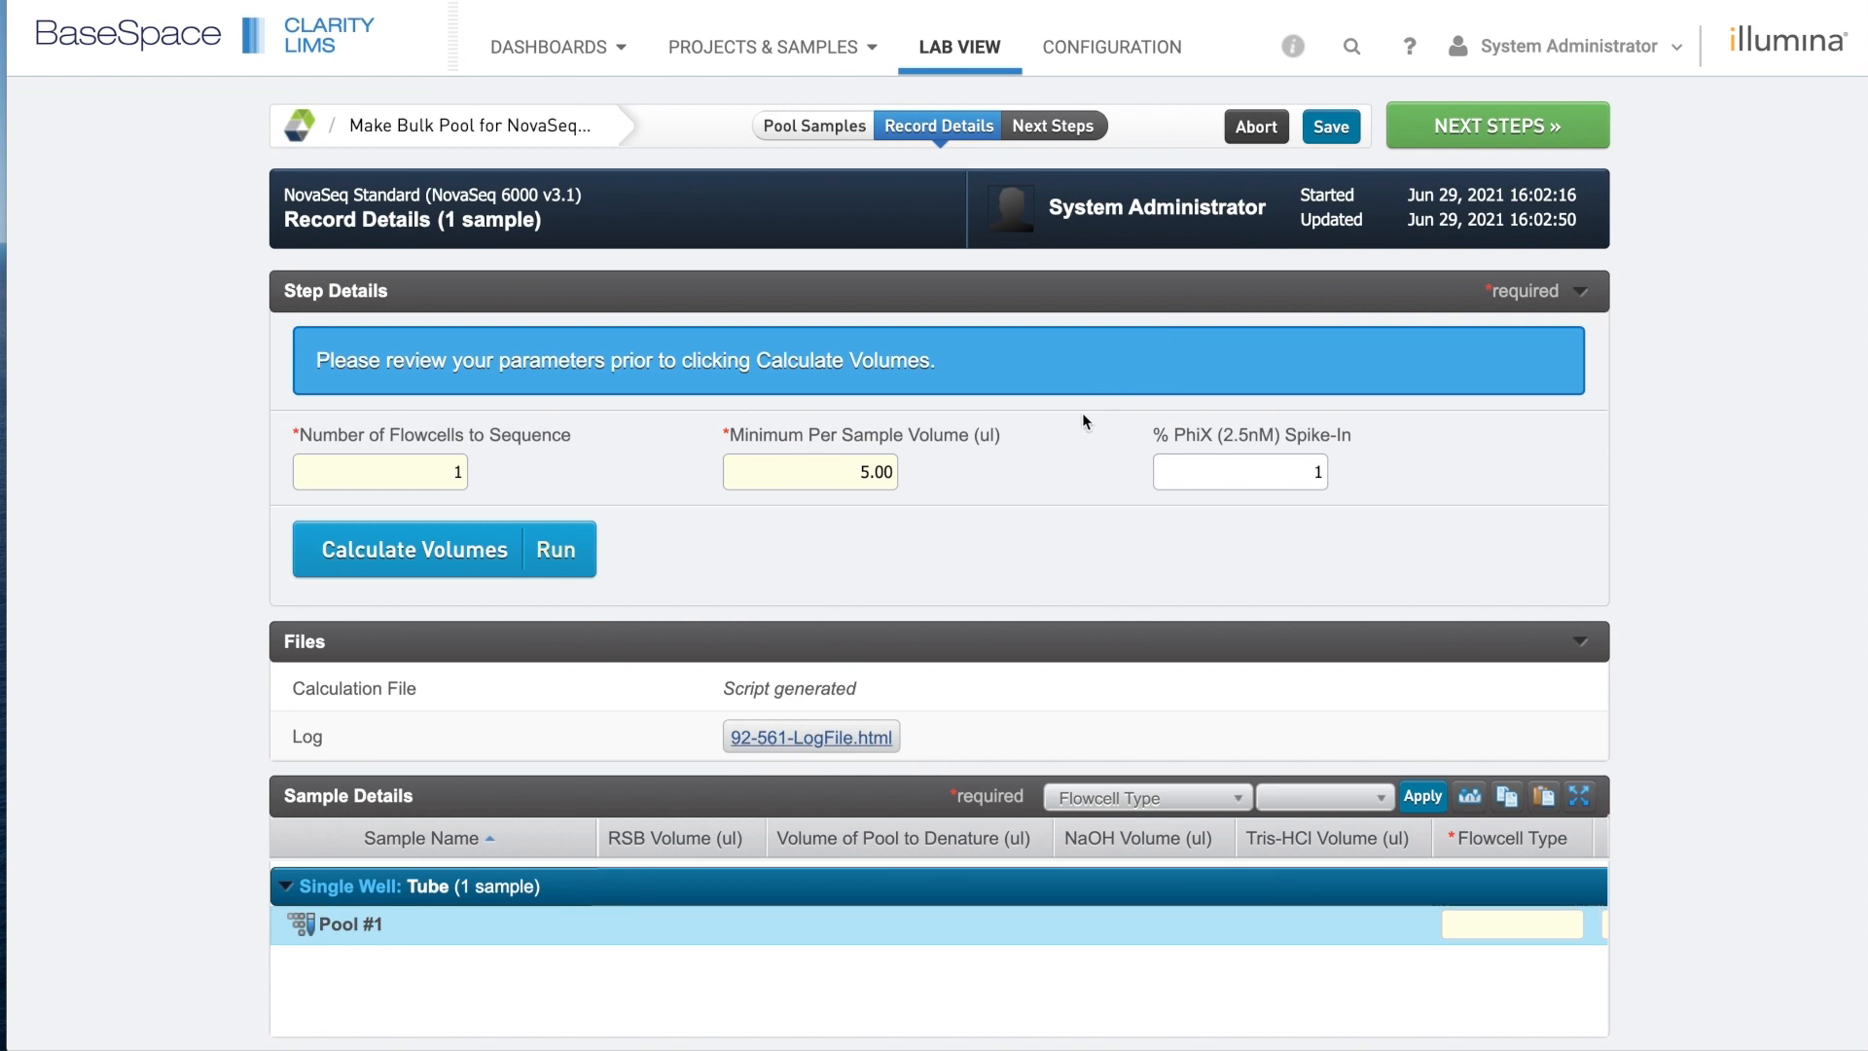
Run Calculate Volumes and download the resulting 92-560.csv calculation file.
left_click(416, 554)
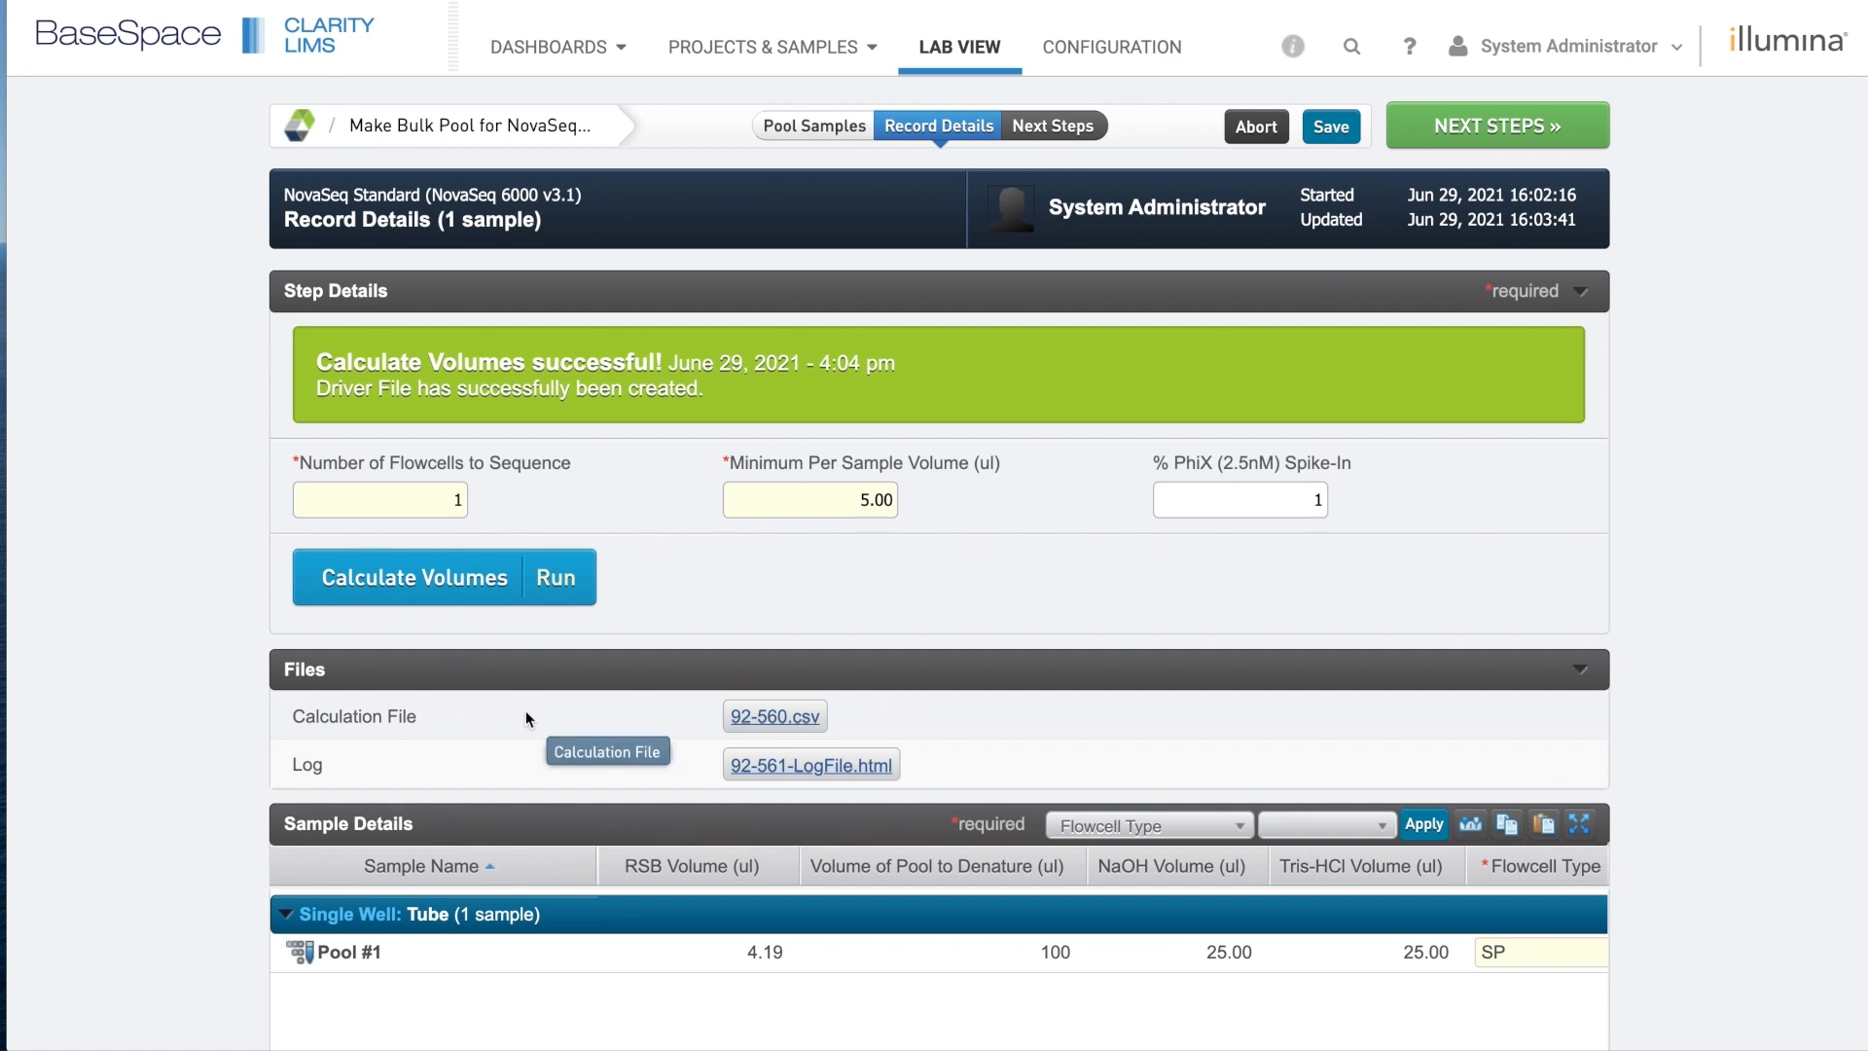
left_click(790, 720)
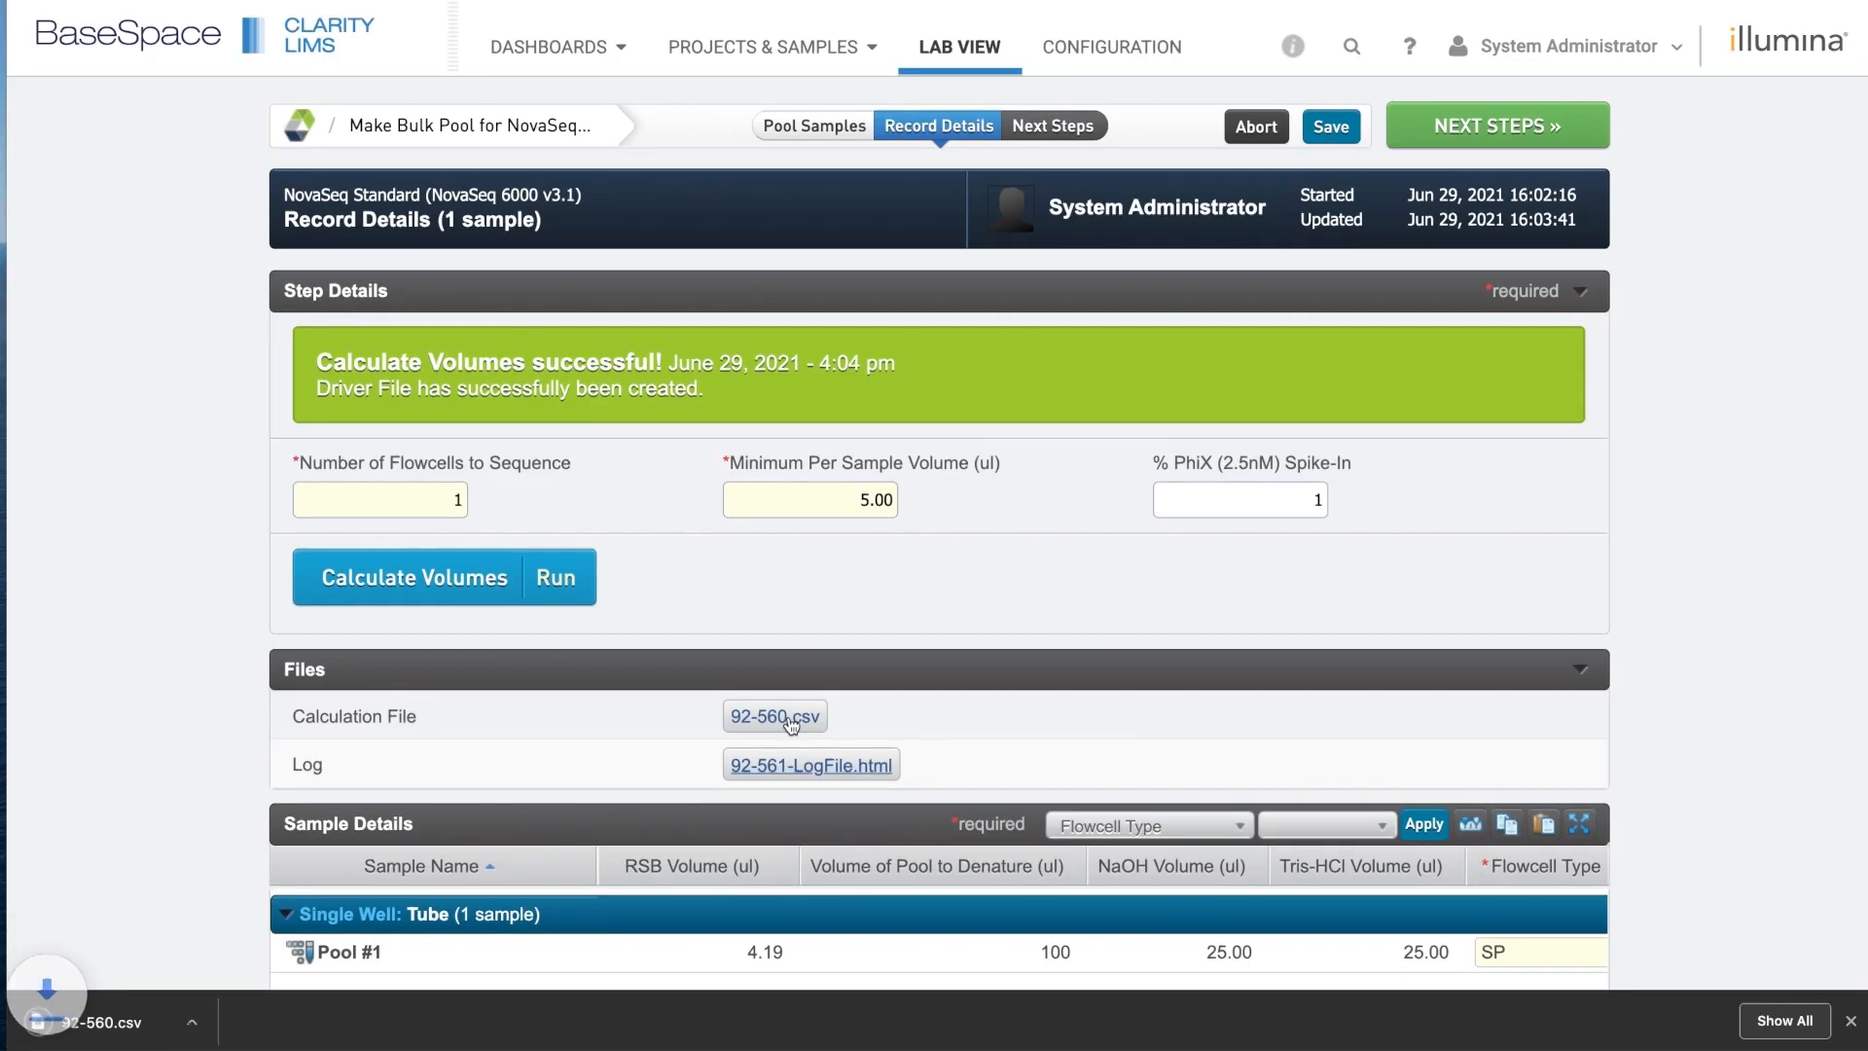
Reveal 92-560.csv in Finder and open it with Microsoft Excel.
left_click(248, 1024)
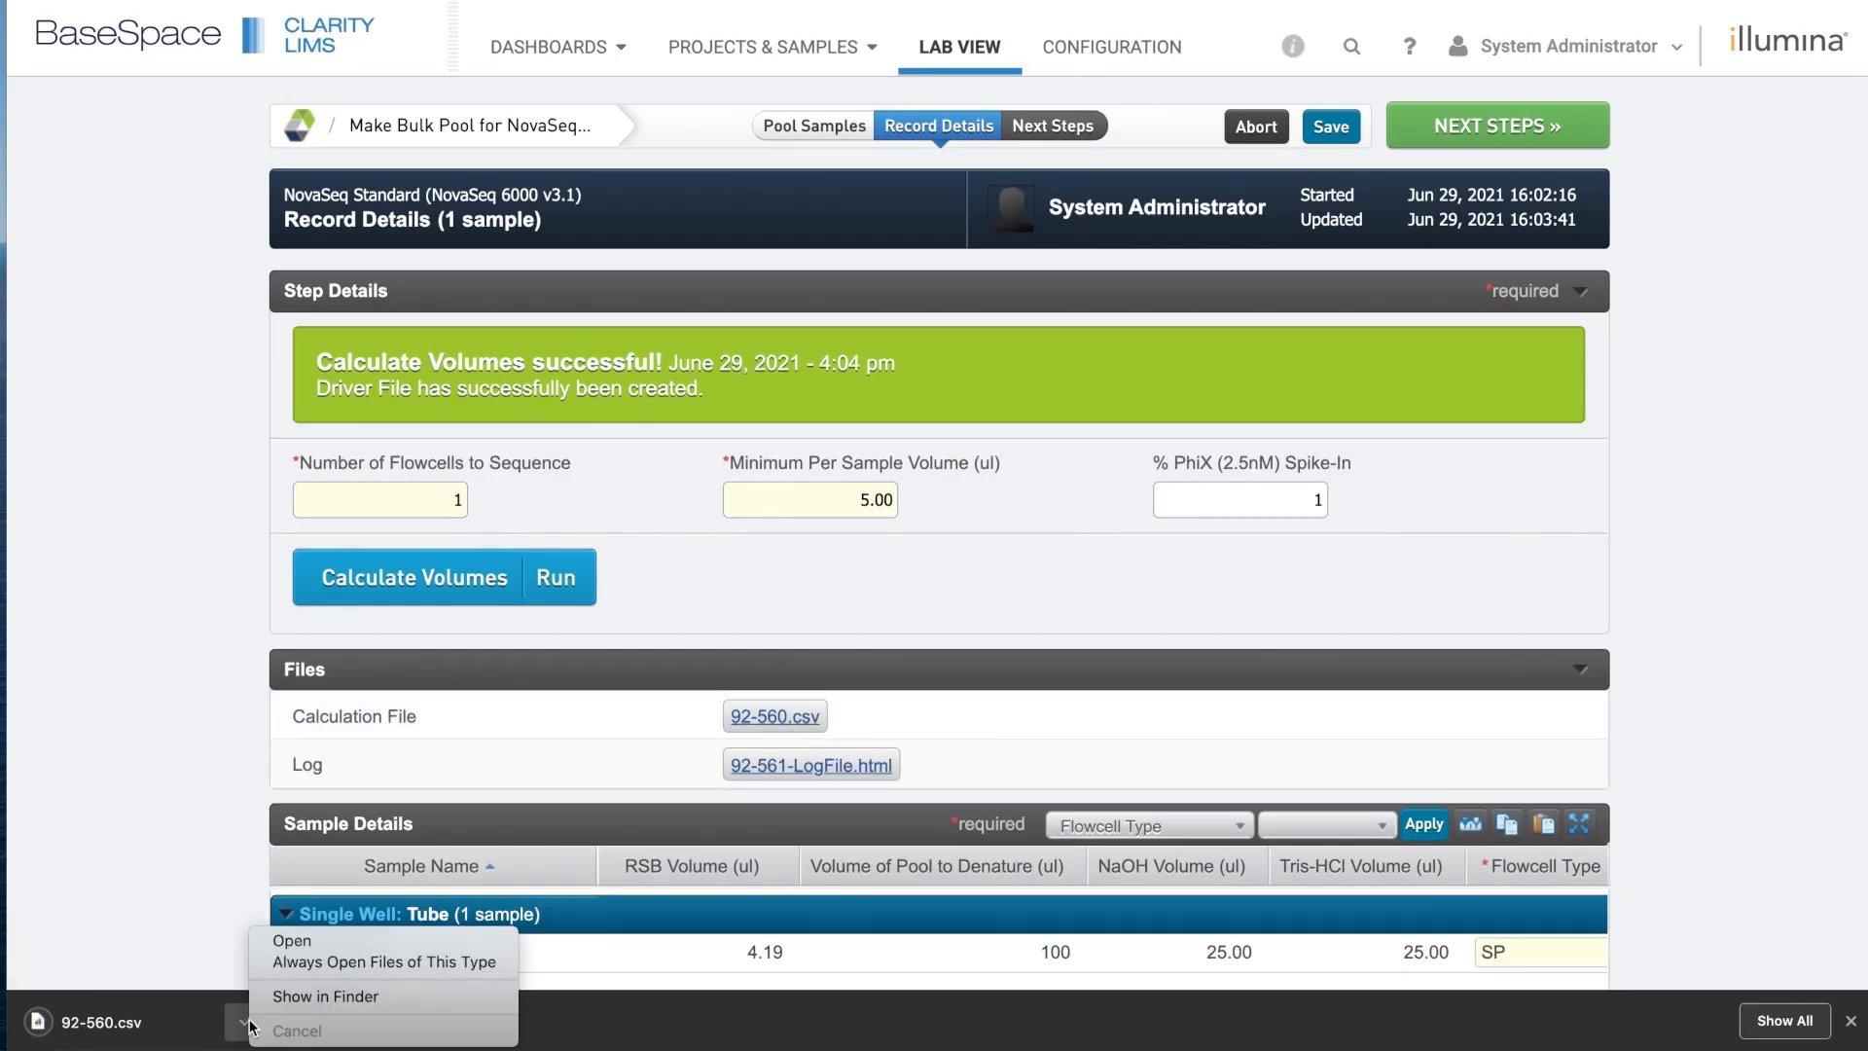
left_click(302, 998)
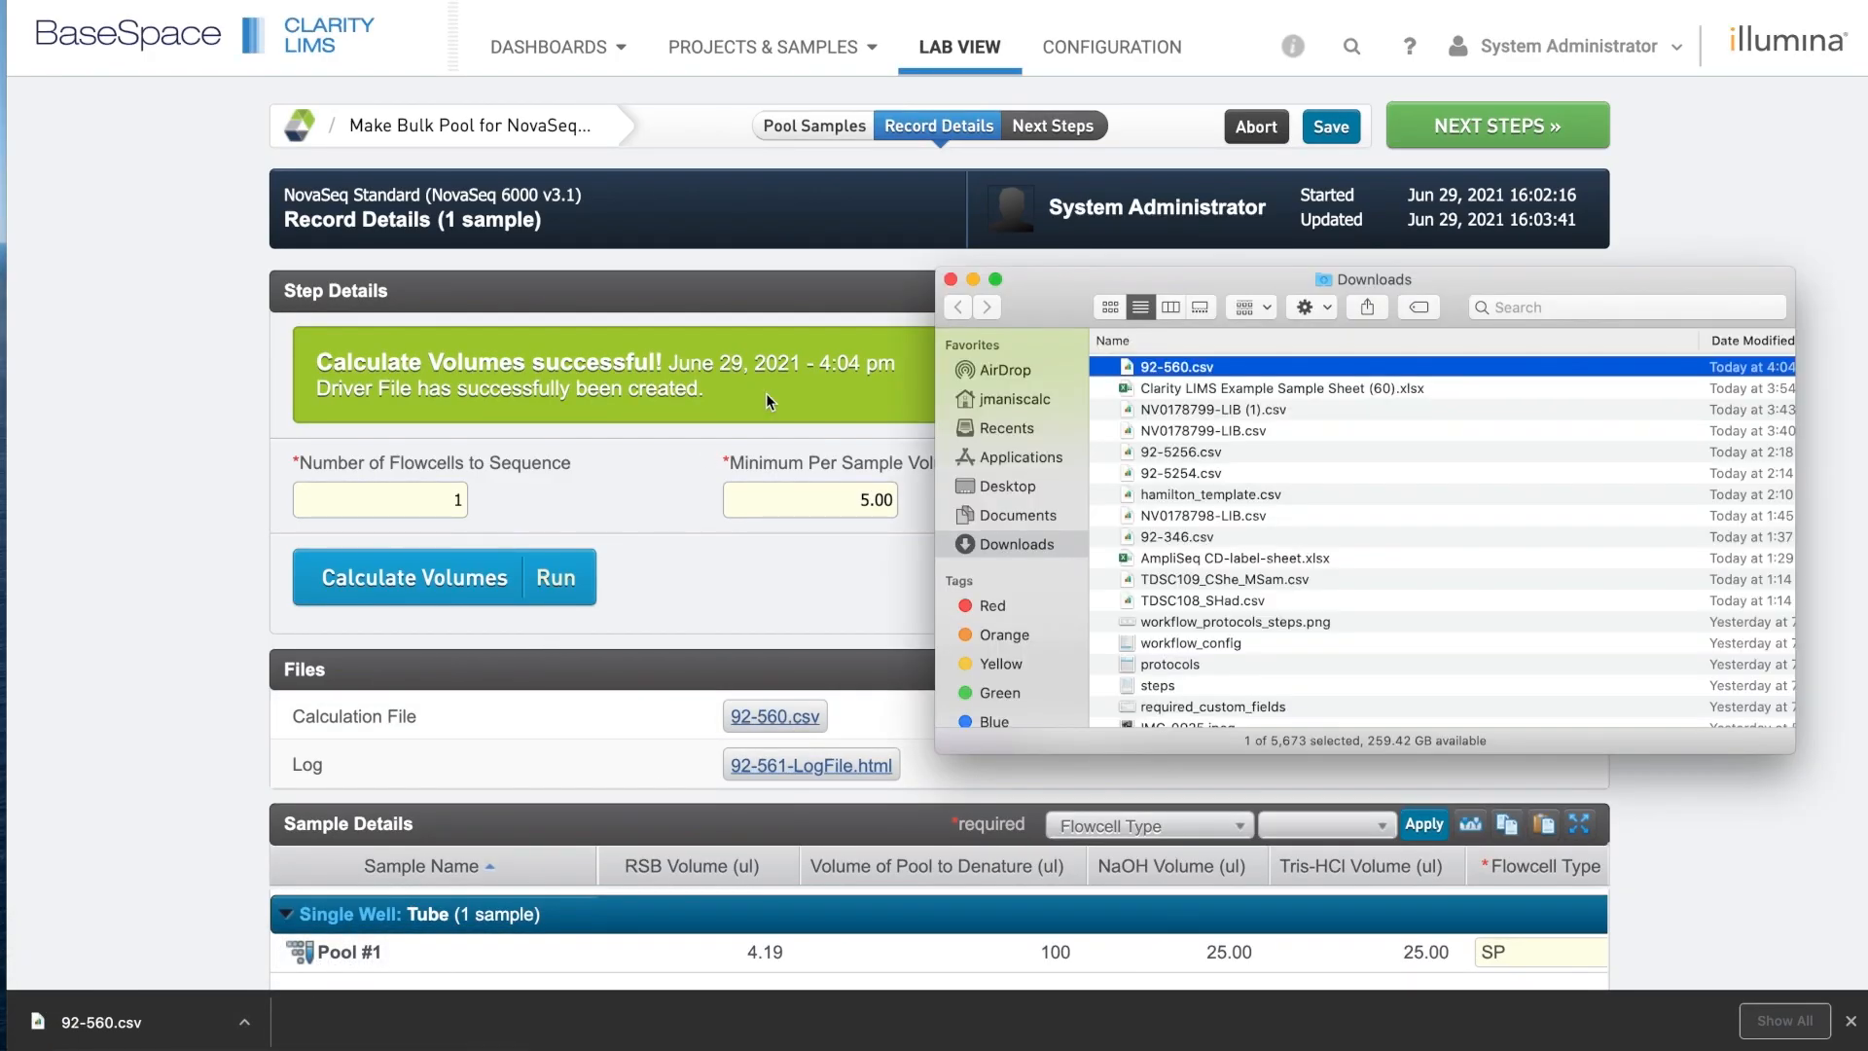
right_click(1181, 376)
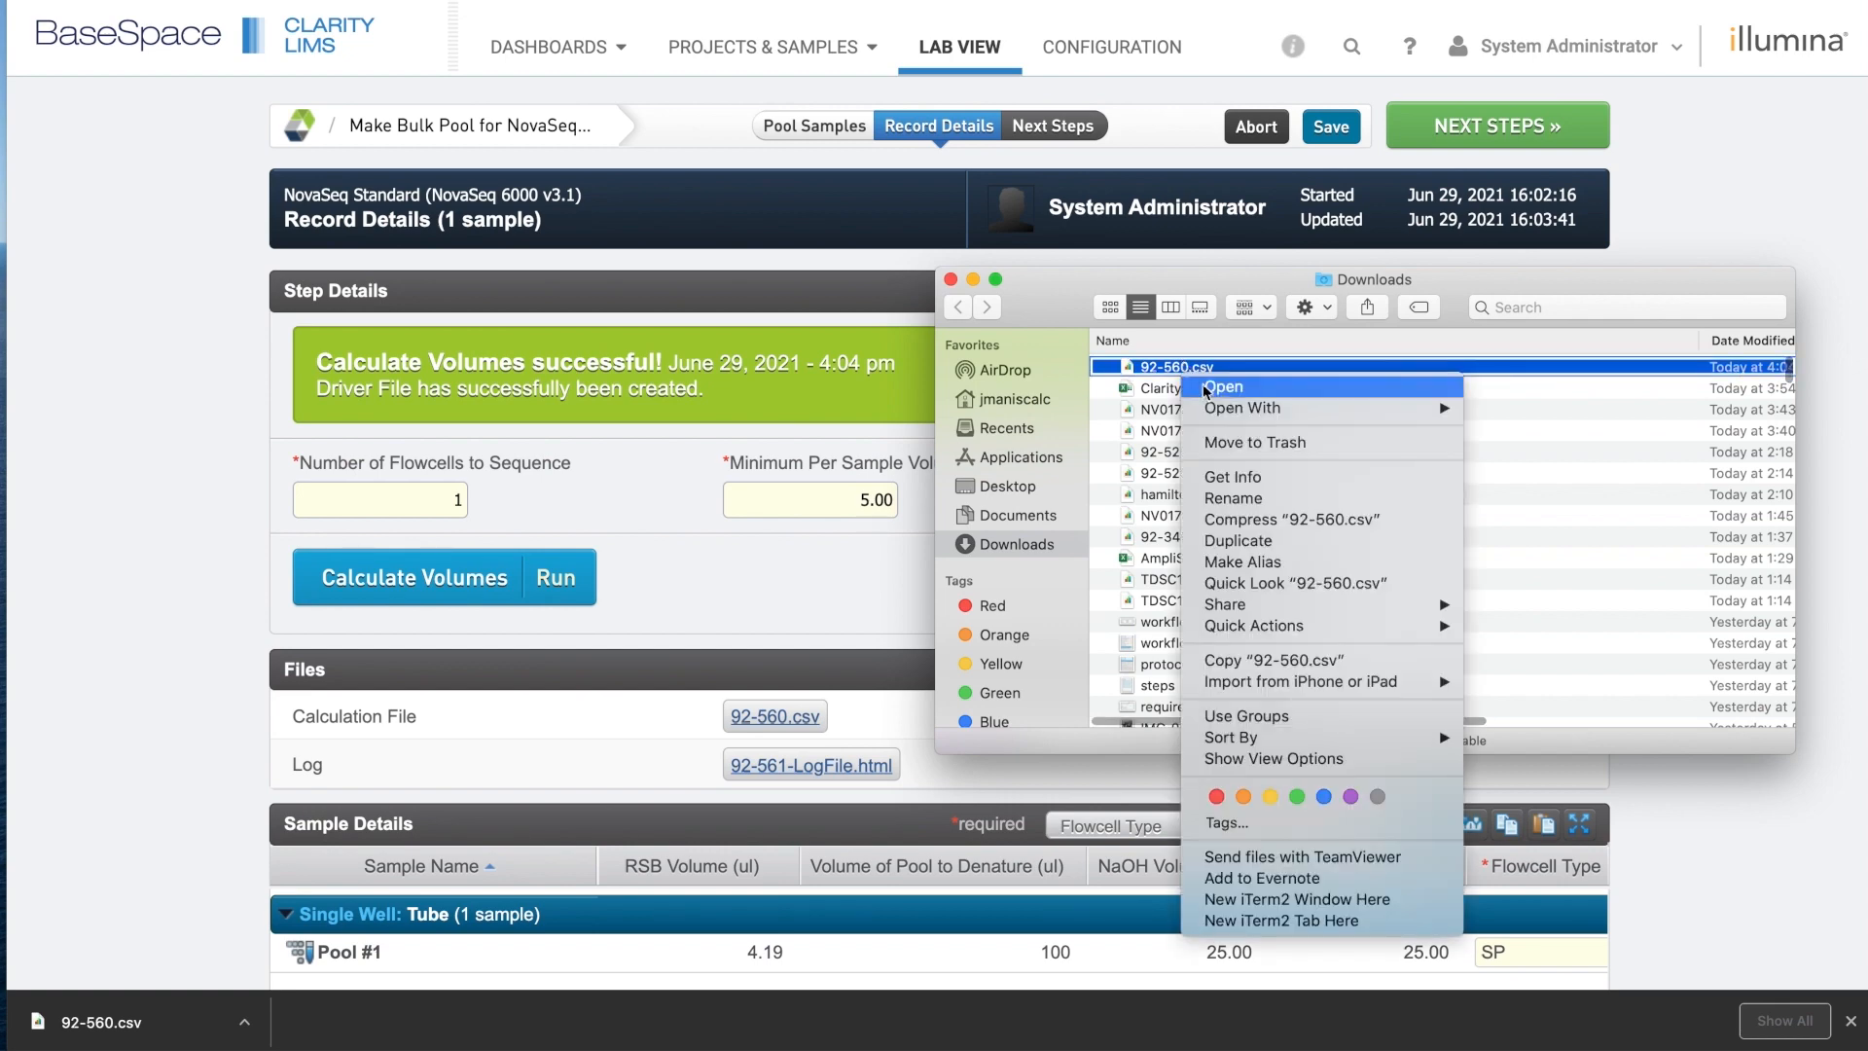
mouse_move(1253, 409)
left_click(1560, 476)
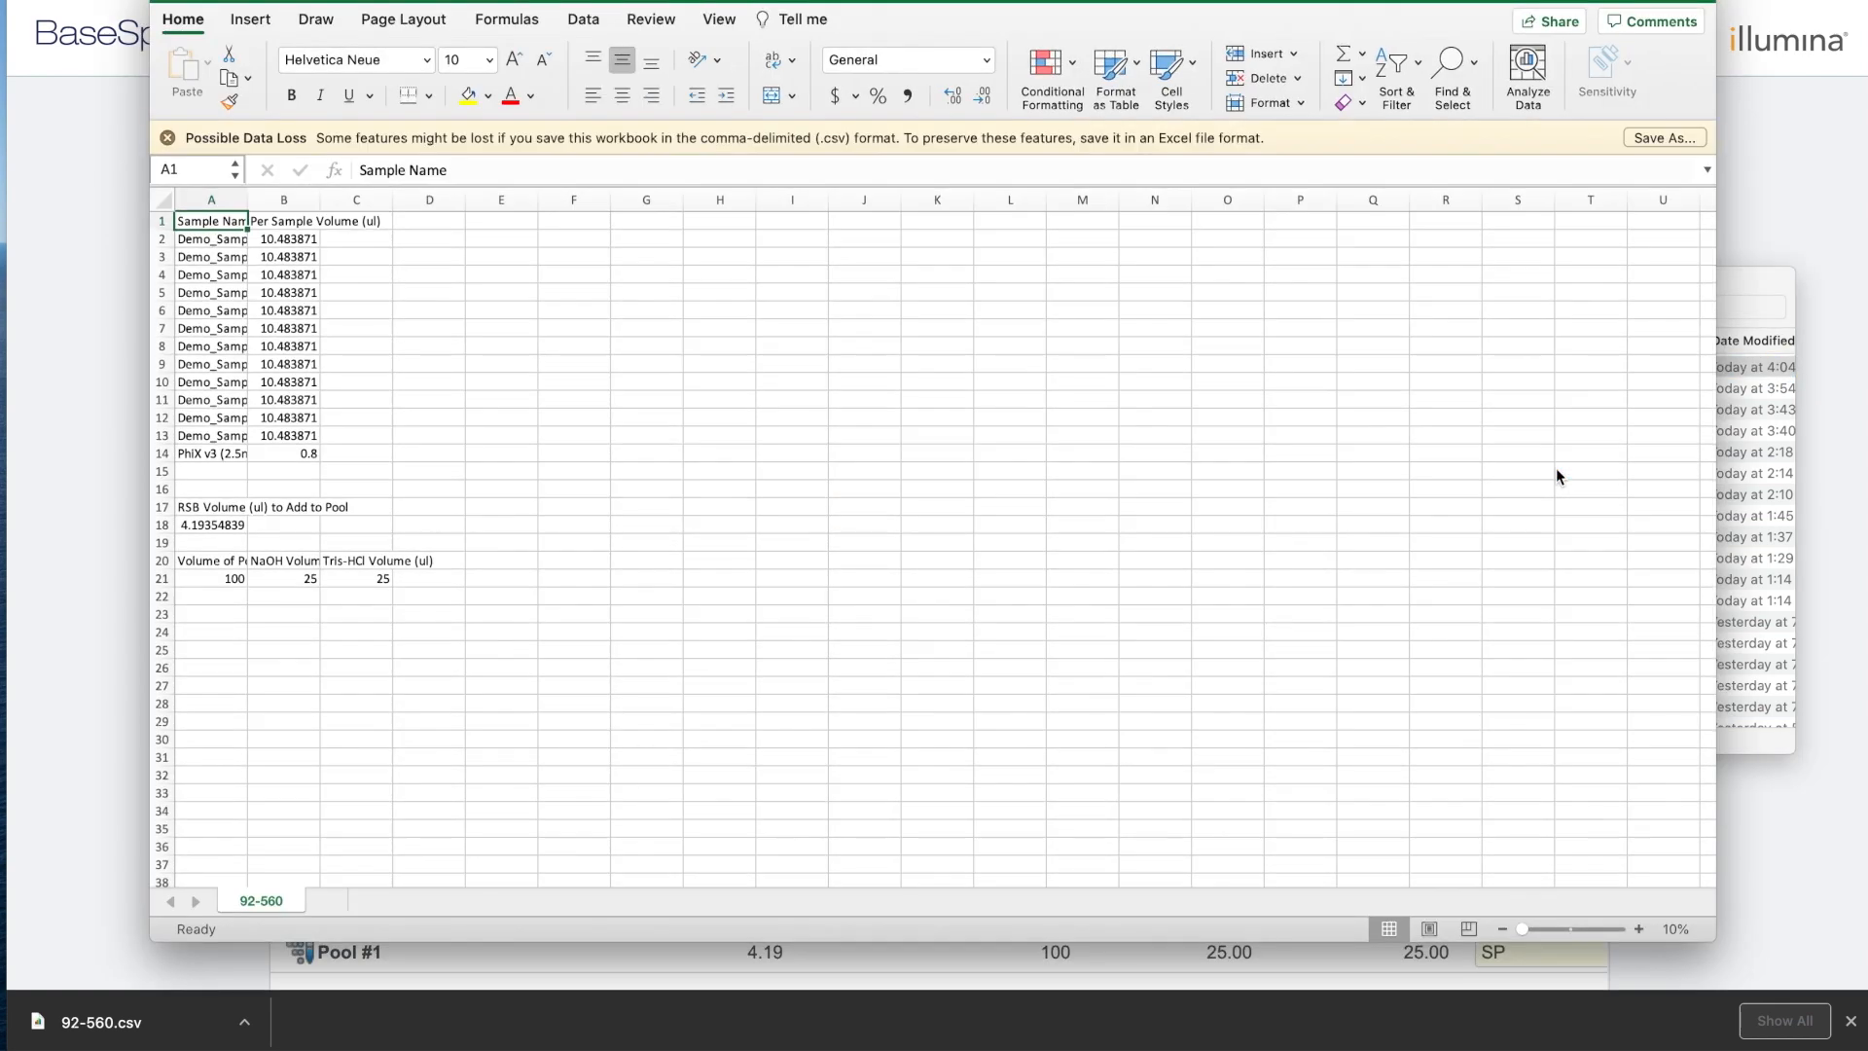
Close the Downloads window, autofit all 92-560.csv columns and zoom to 134%.
left_click(1733, 313)
left_click(951, 279)
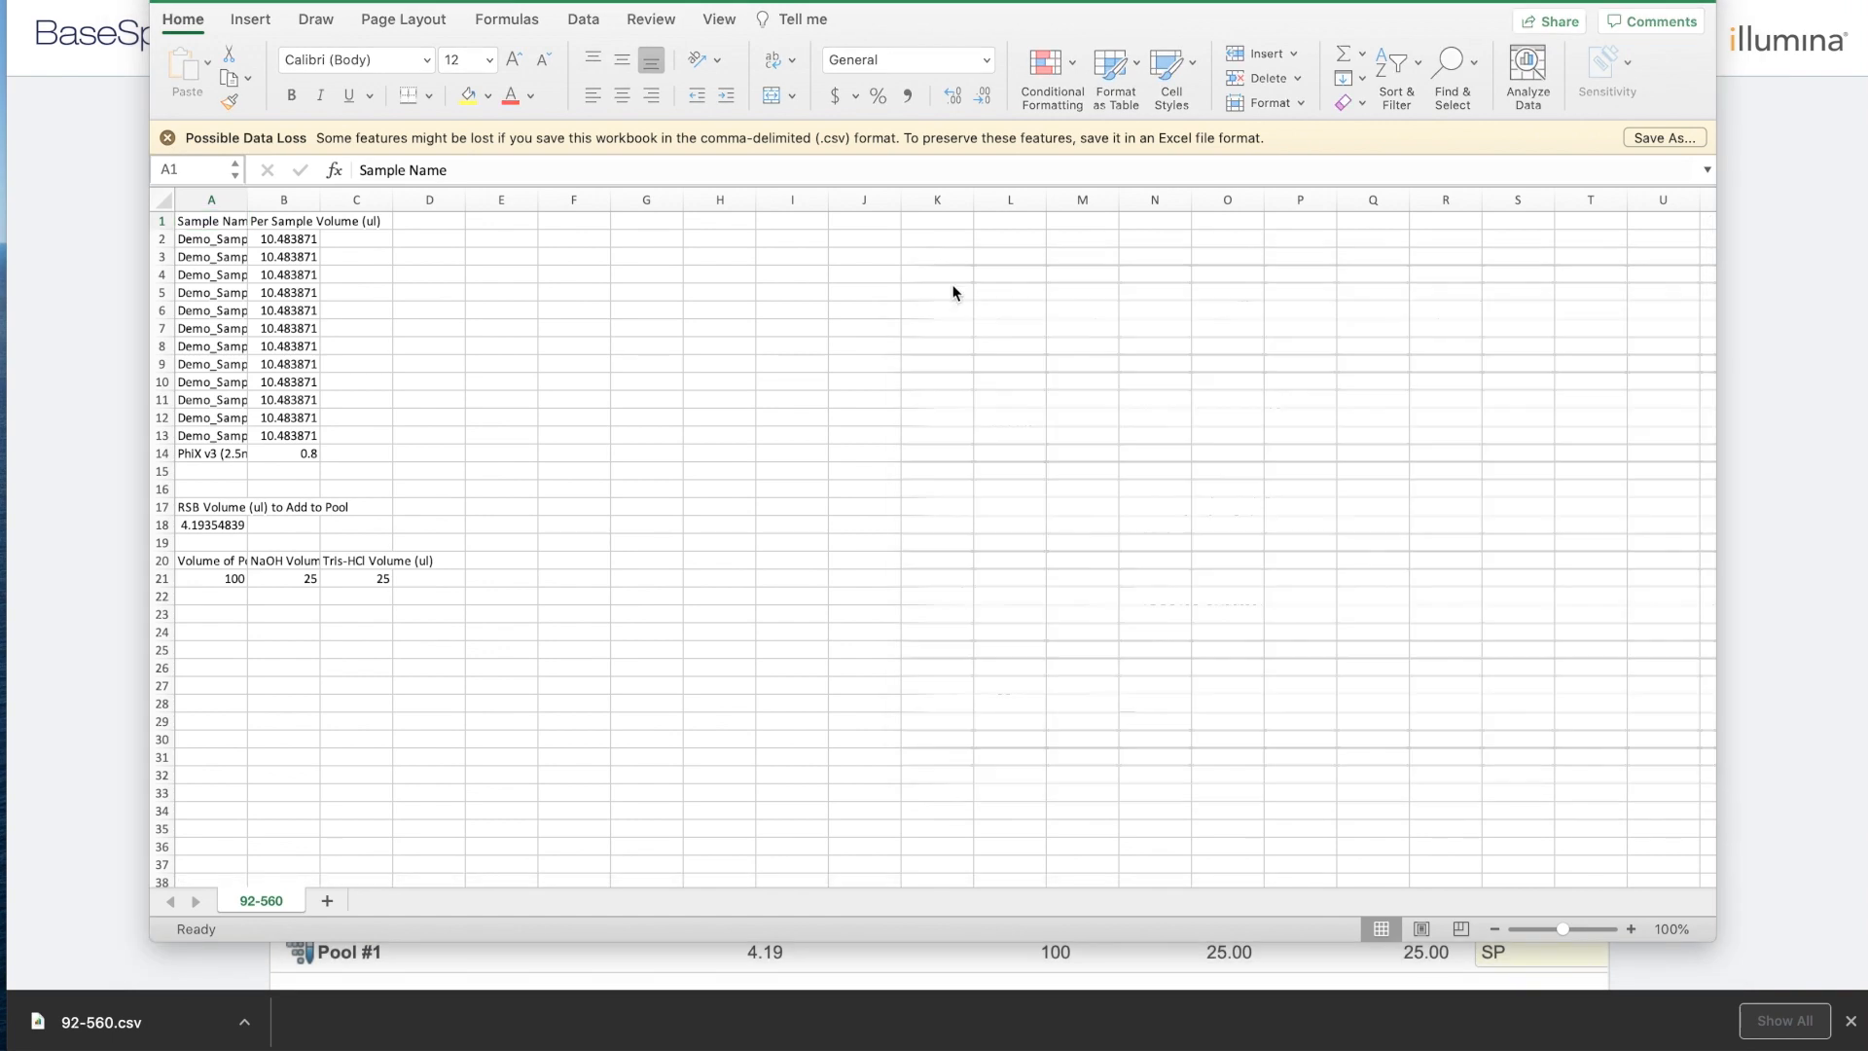
left_click(168, 209)
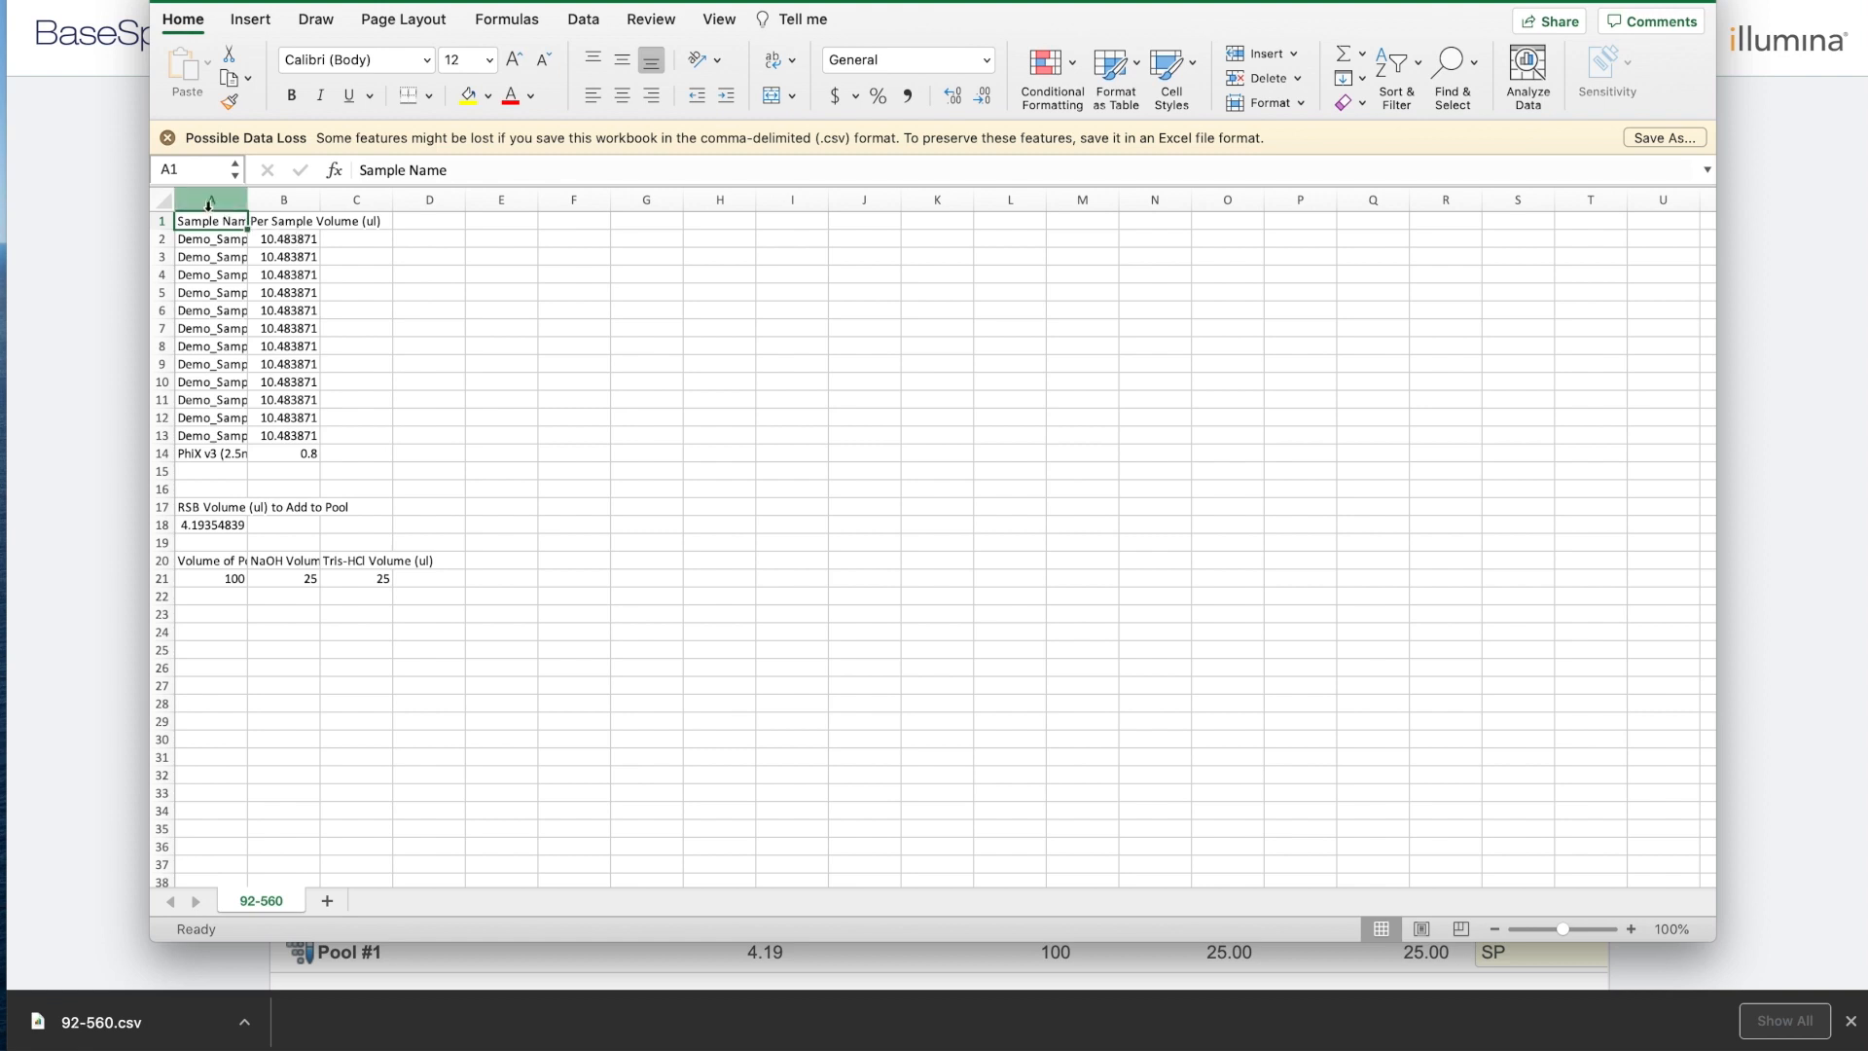
left_click(164, 202)
double_click(247, 200)
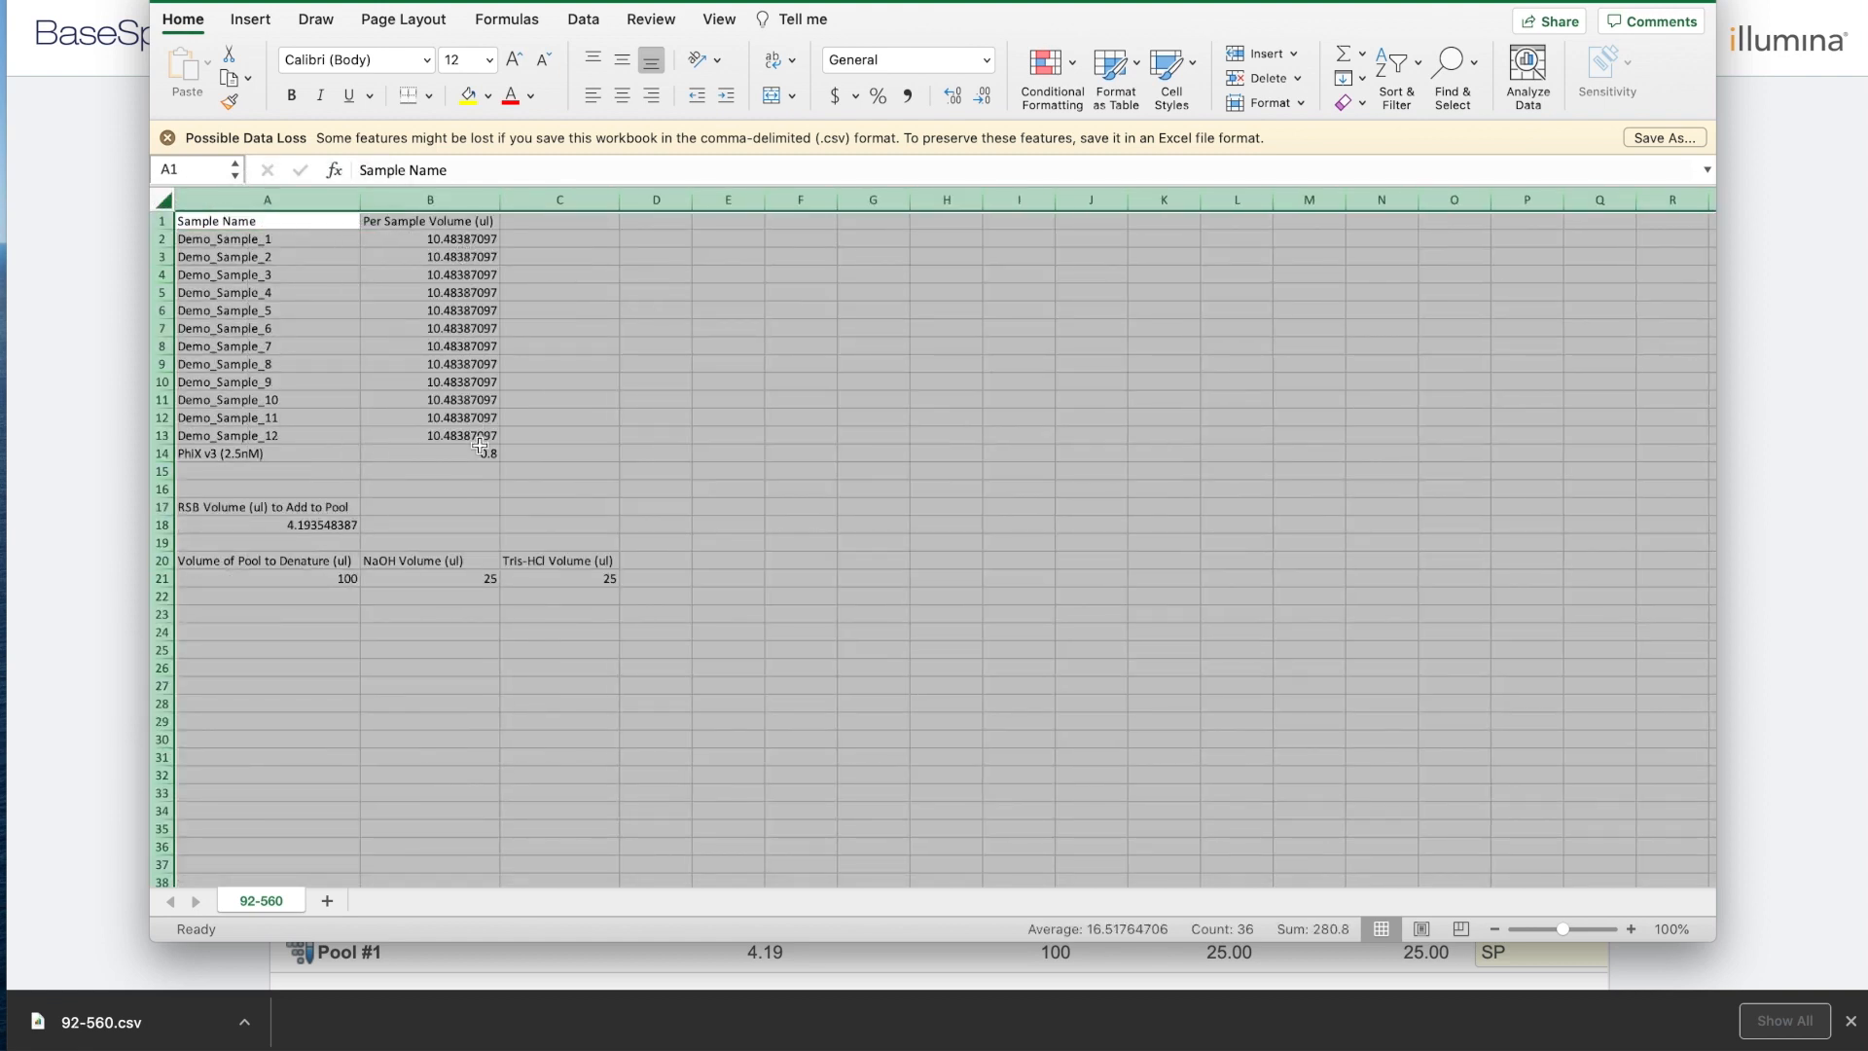
left_click(370, 537)
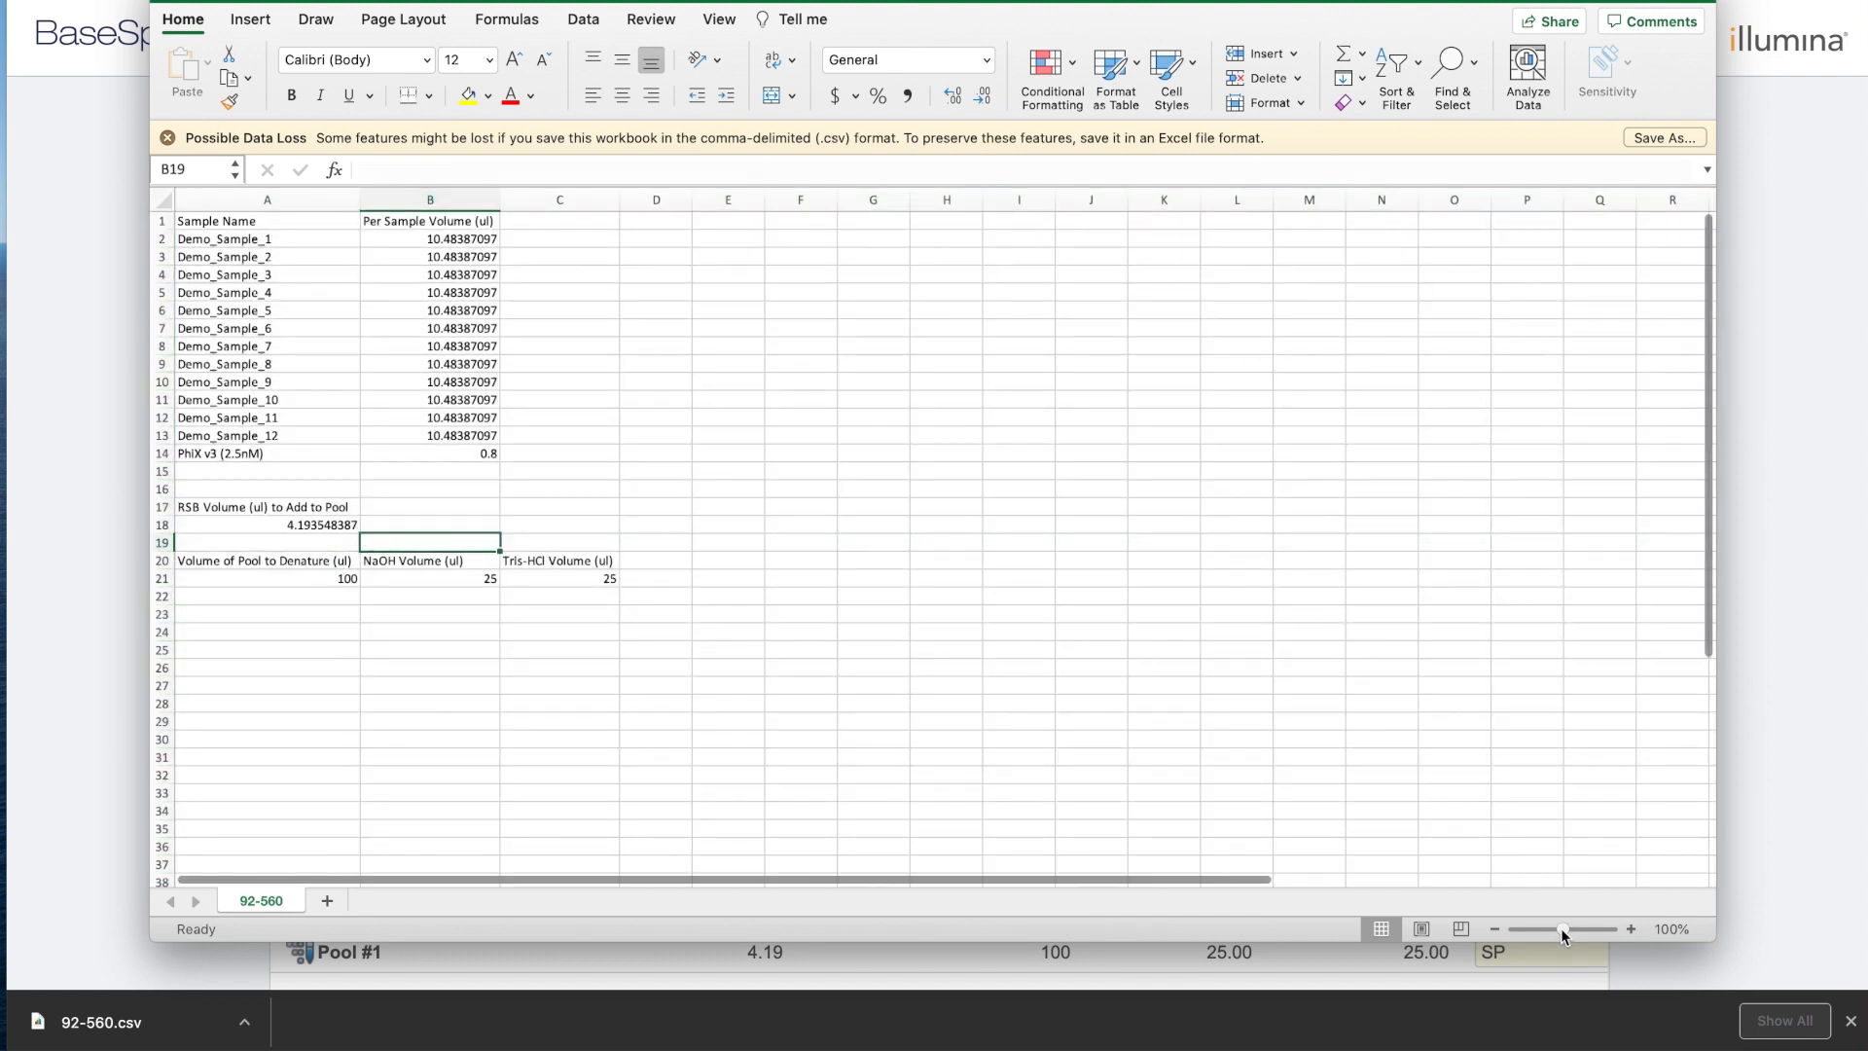
left_click_drag(1562, 931, 1567, 929)
left_click(1107, 854)
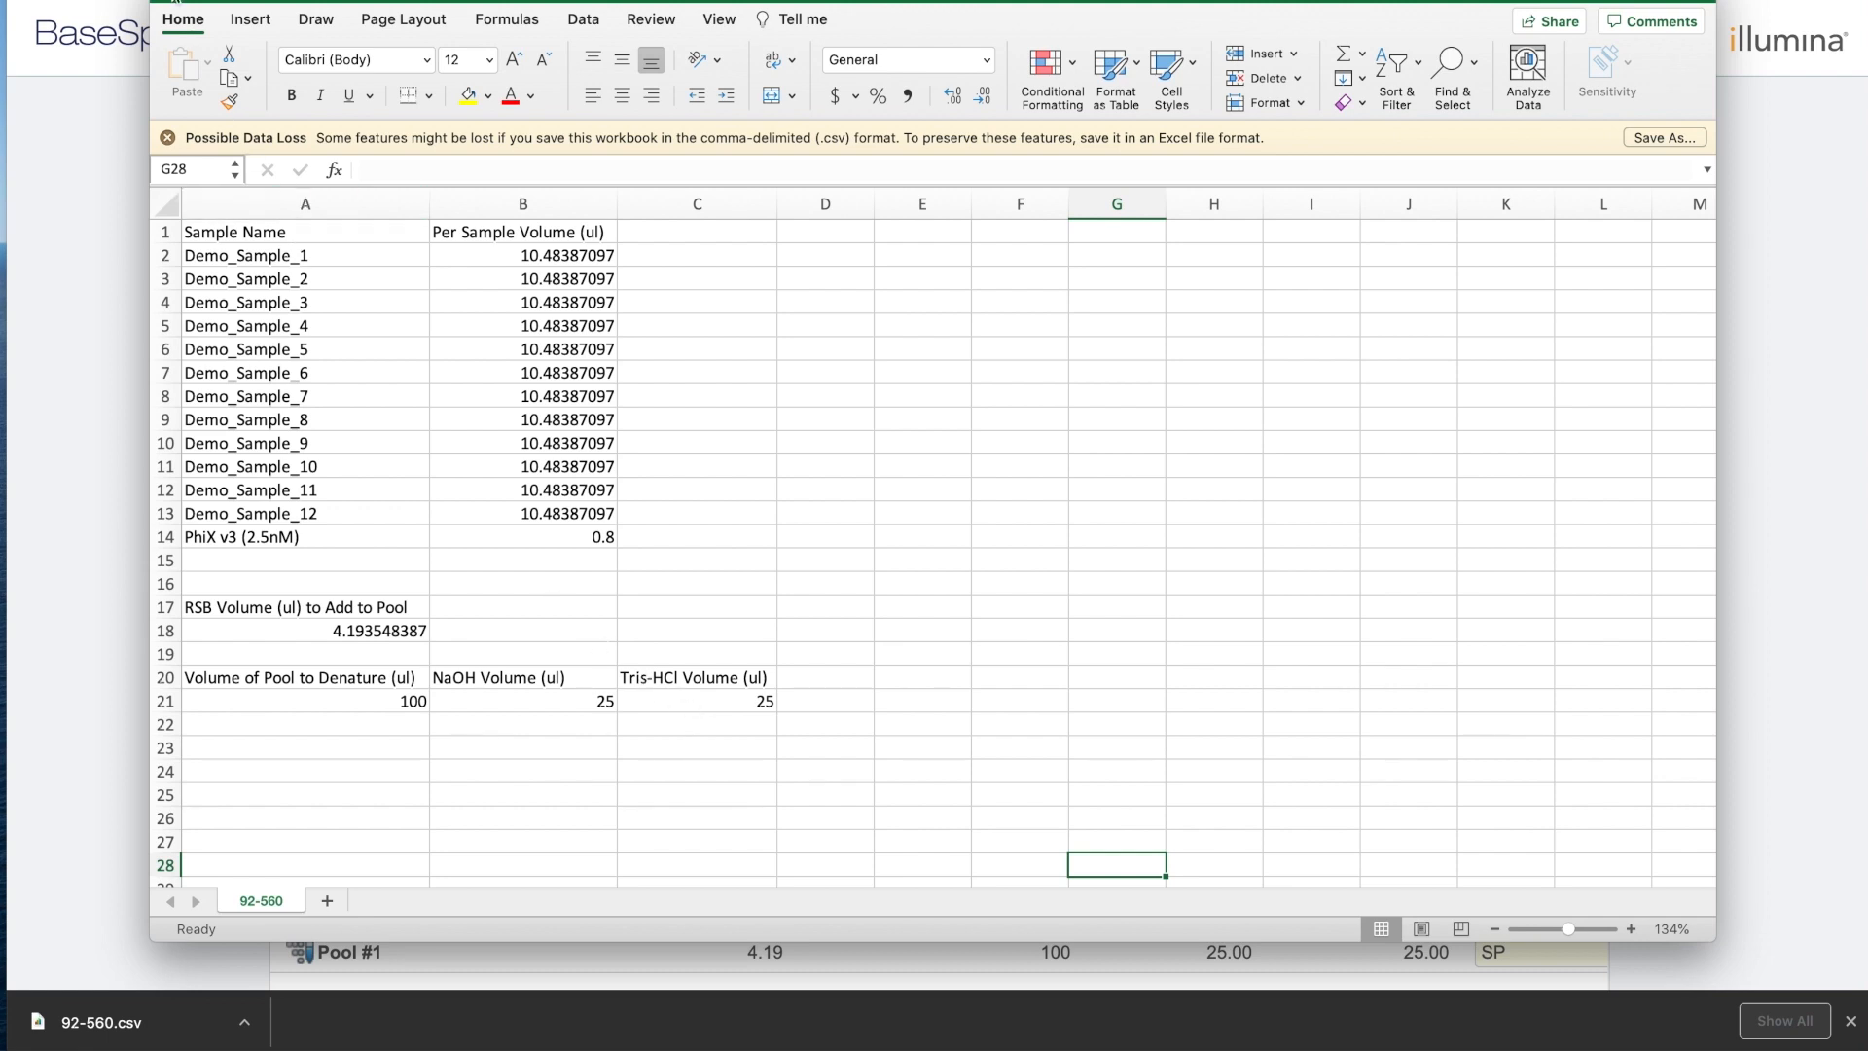
Close 92-560.csv without saving changes.
left_click(175, 3)
left_click(815, 120)
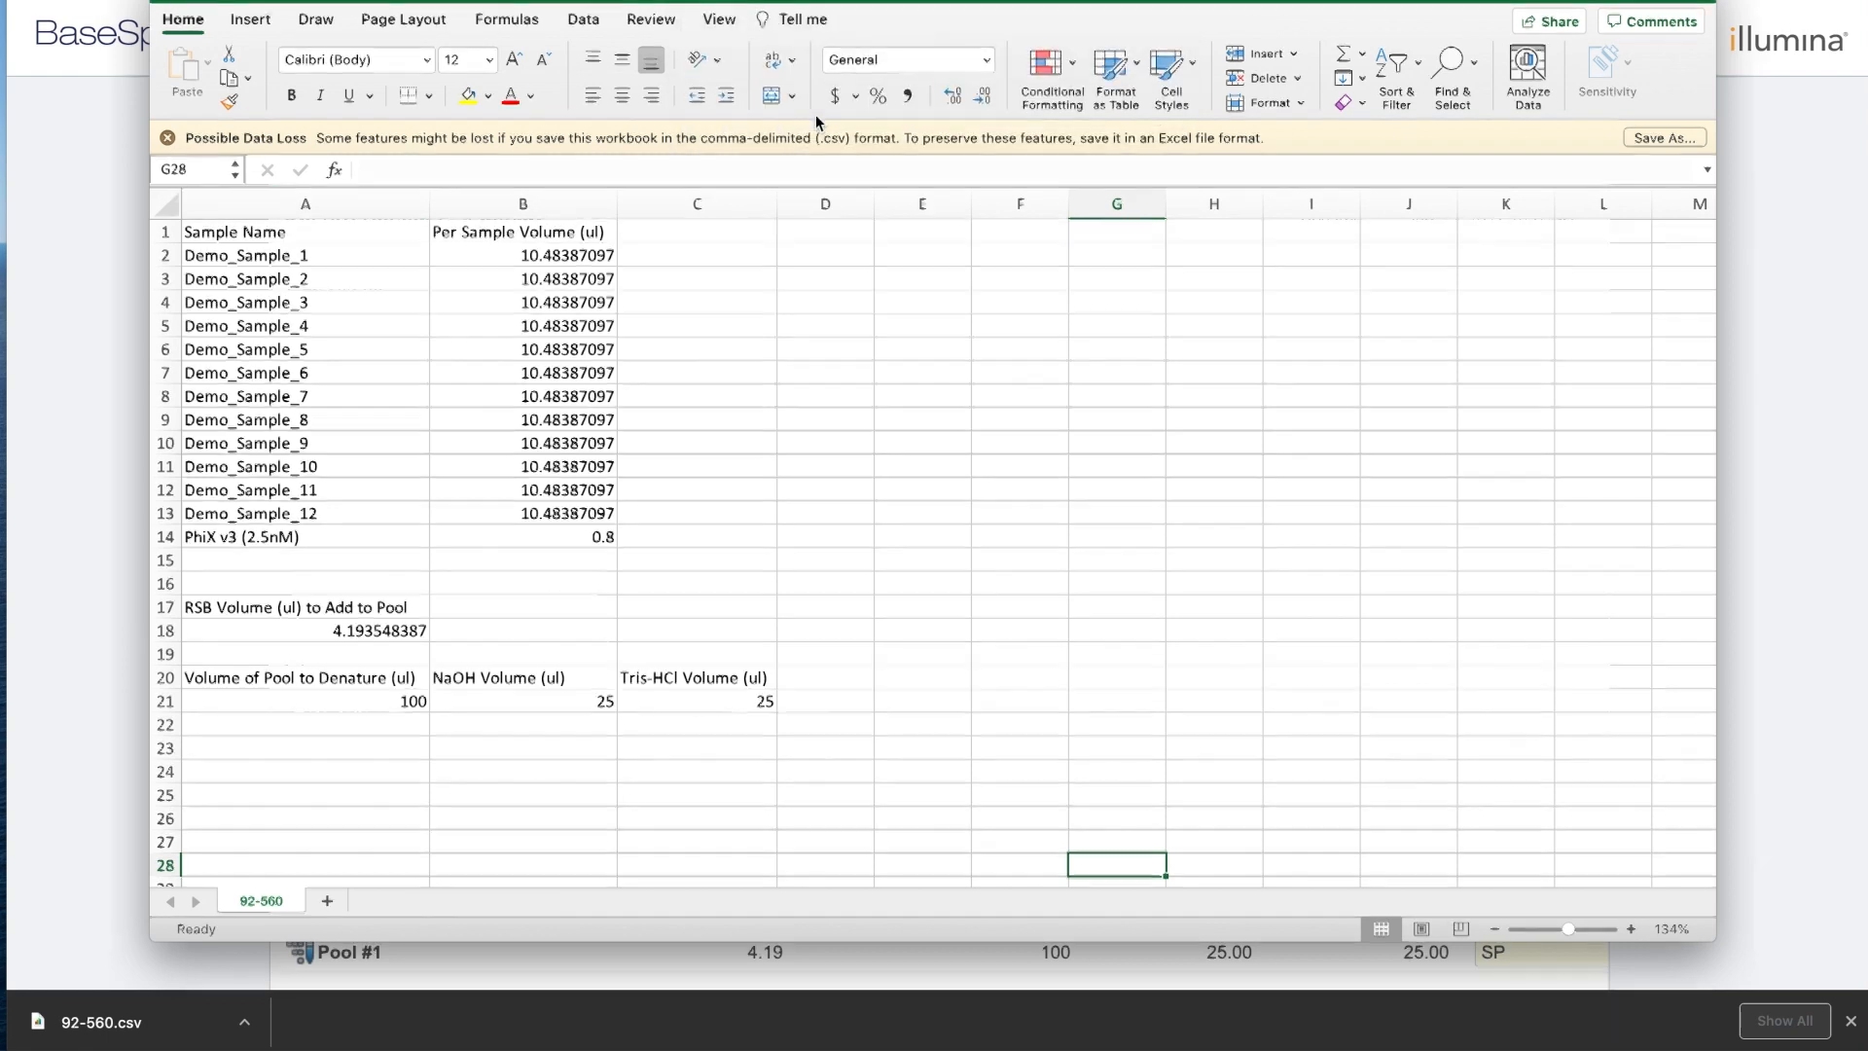
scroll(1125, 533, "down", 2)
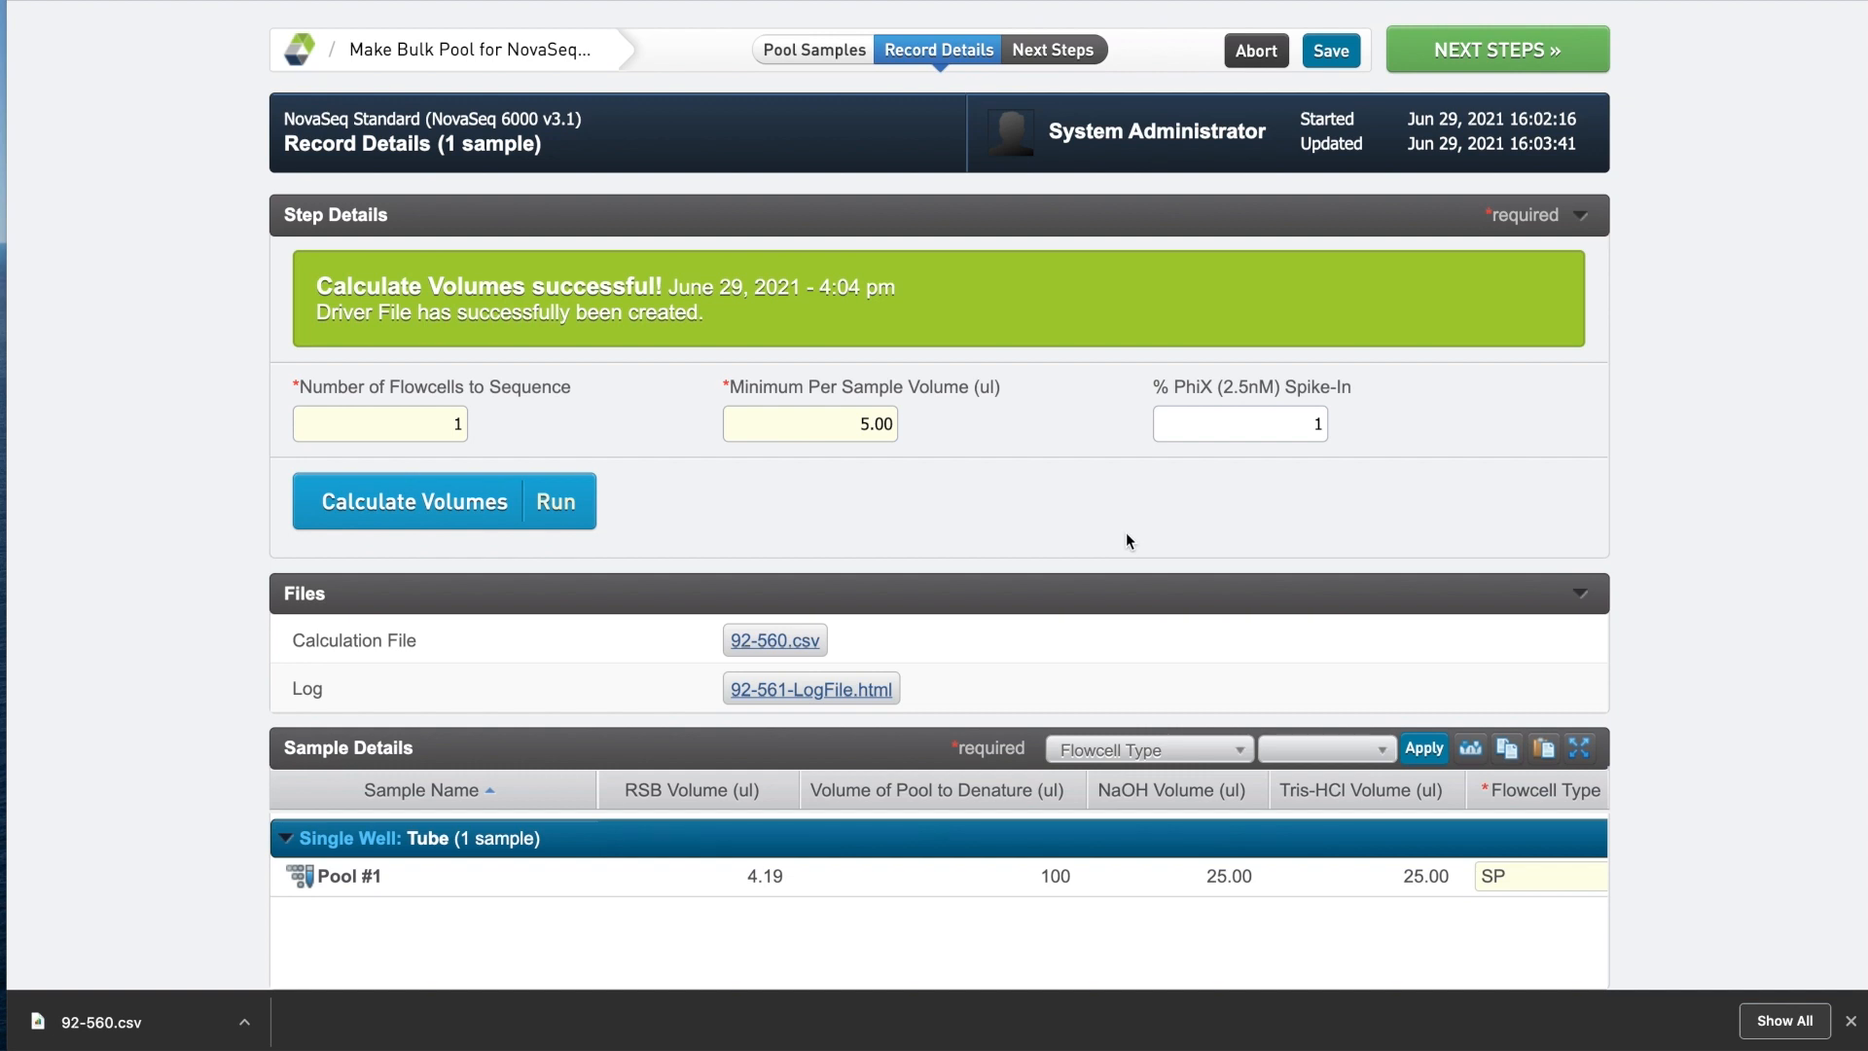
Keep Dilute and Denature (NovaSeq 6000 v3.1) as Pool #1's next step and finish Make Bulk Pool.
left_click(1486, 56)
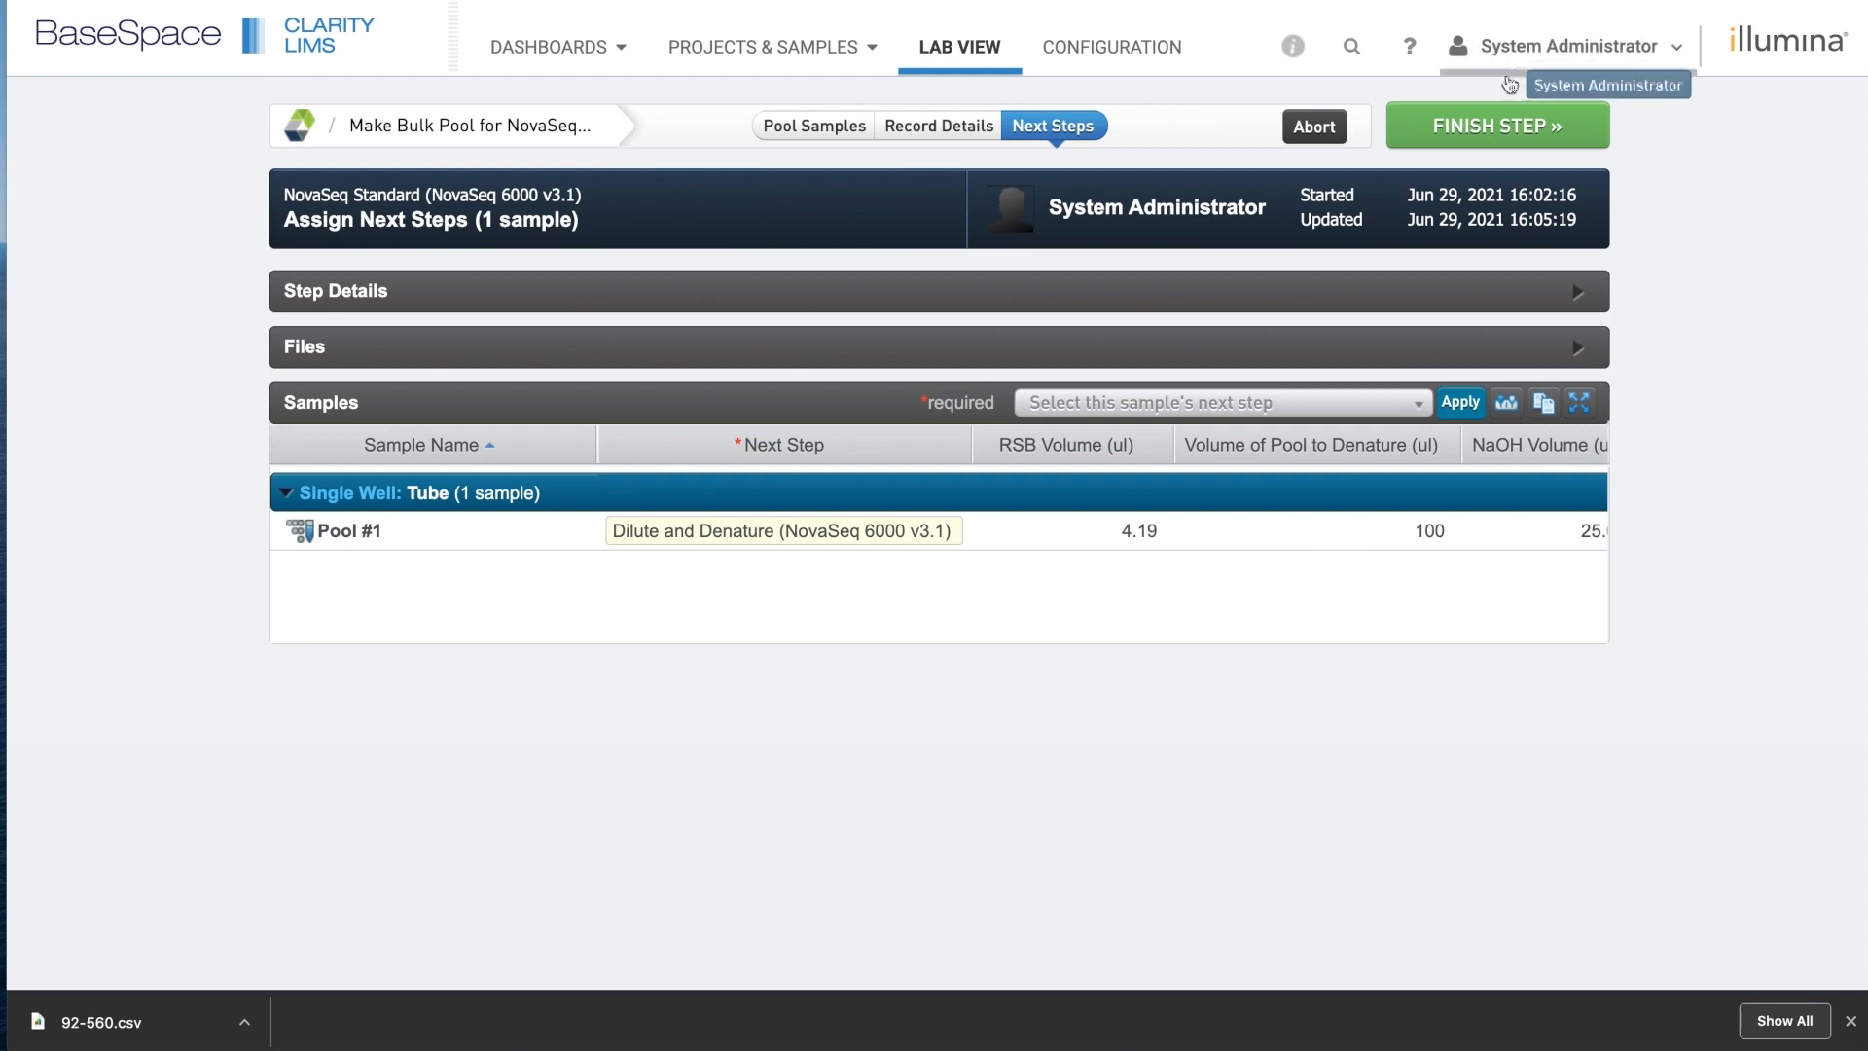
left_click(1497, 128)
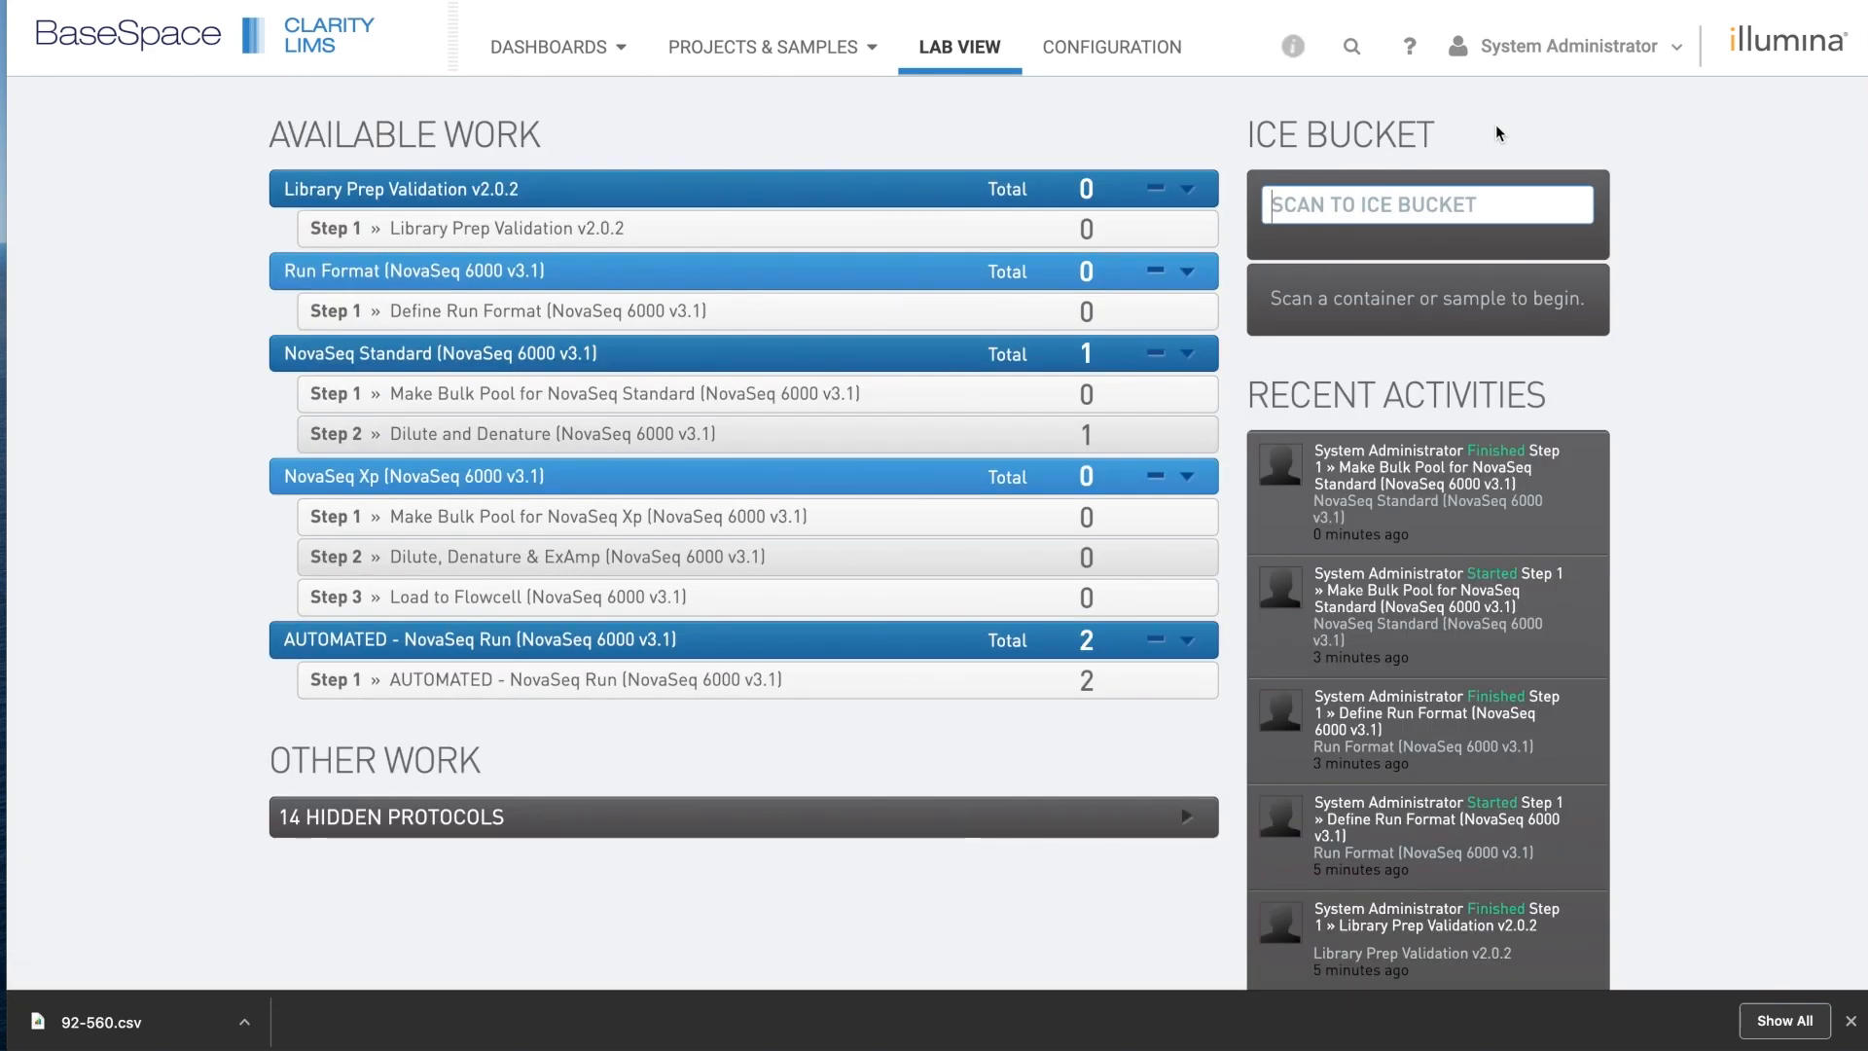
Add Pool #1 from the Dilute and Denature queue to the ice bucket and begin work with a Library Tube.
left_click(573, 443)
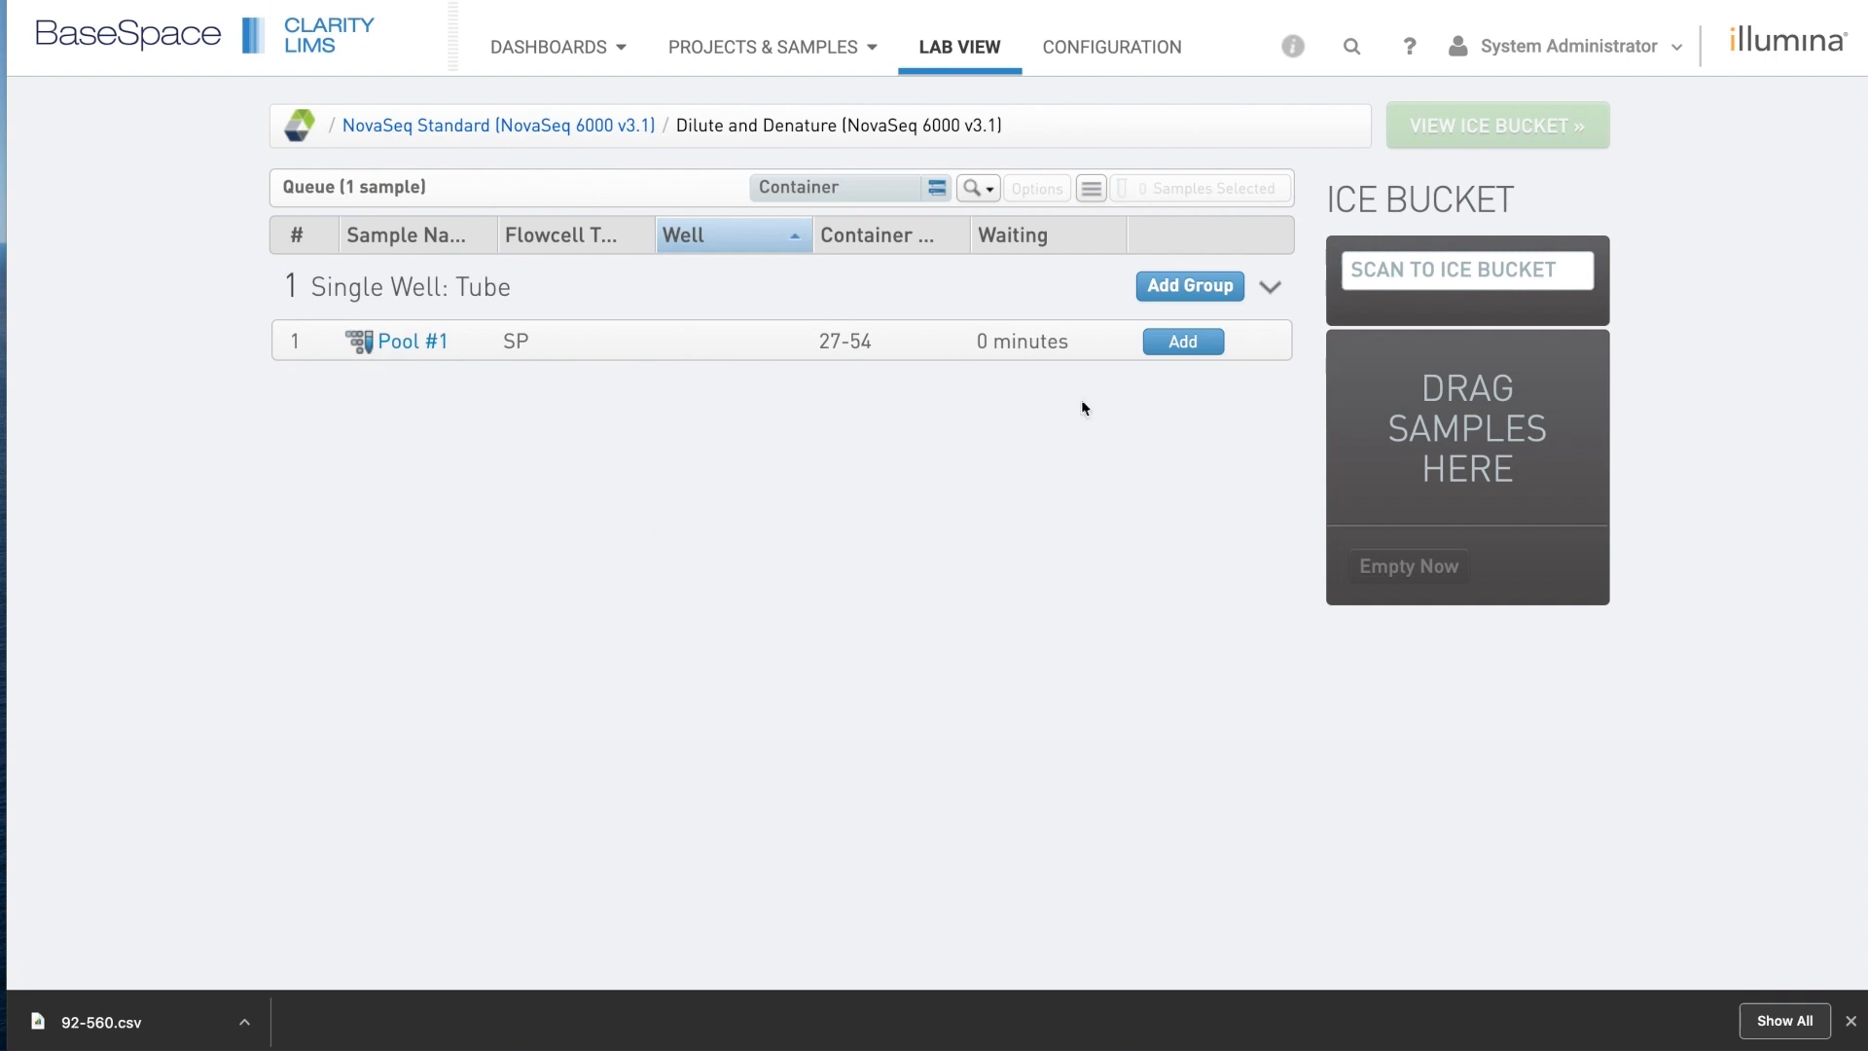
left_click(1203, 342)
left_click(1201, 341)
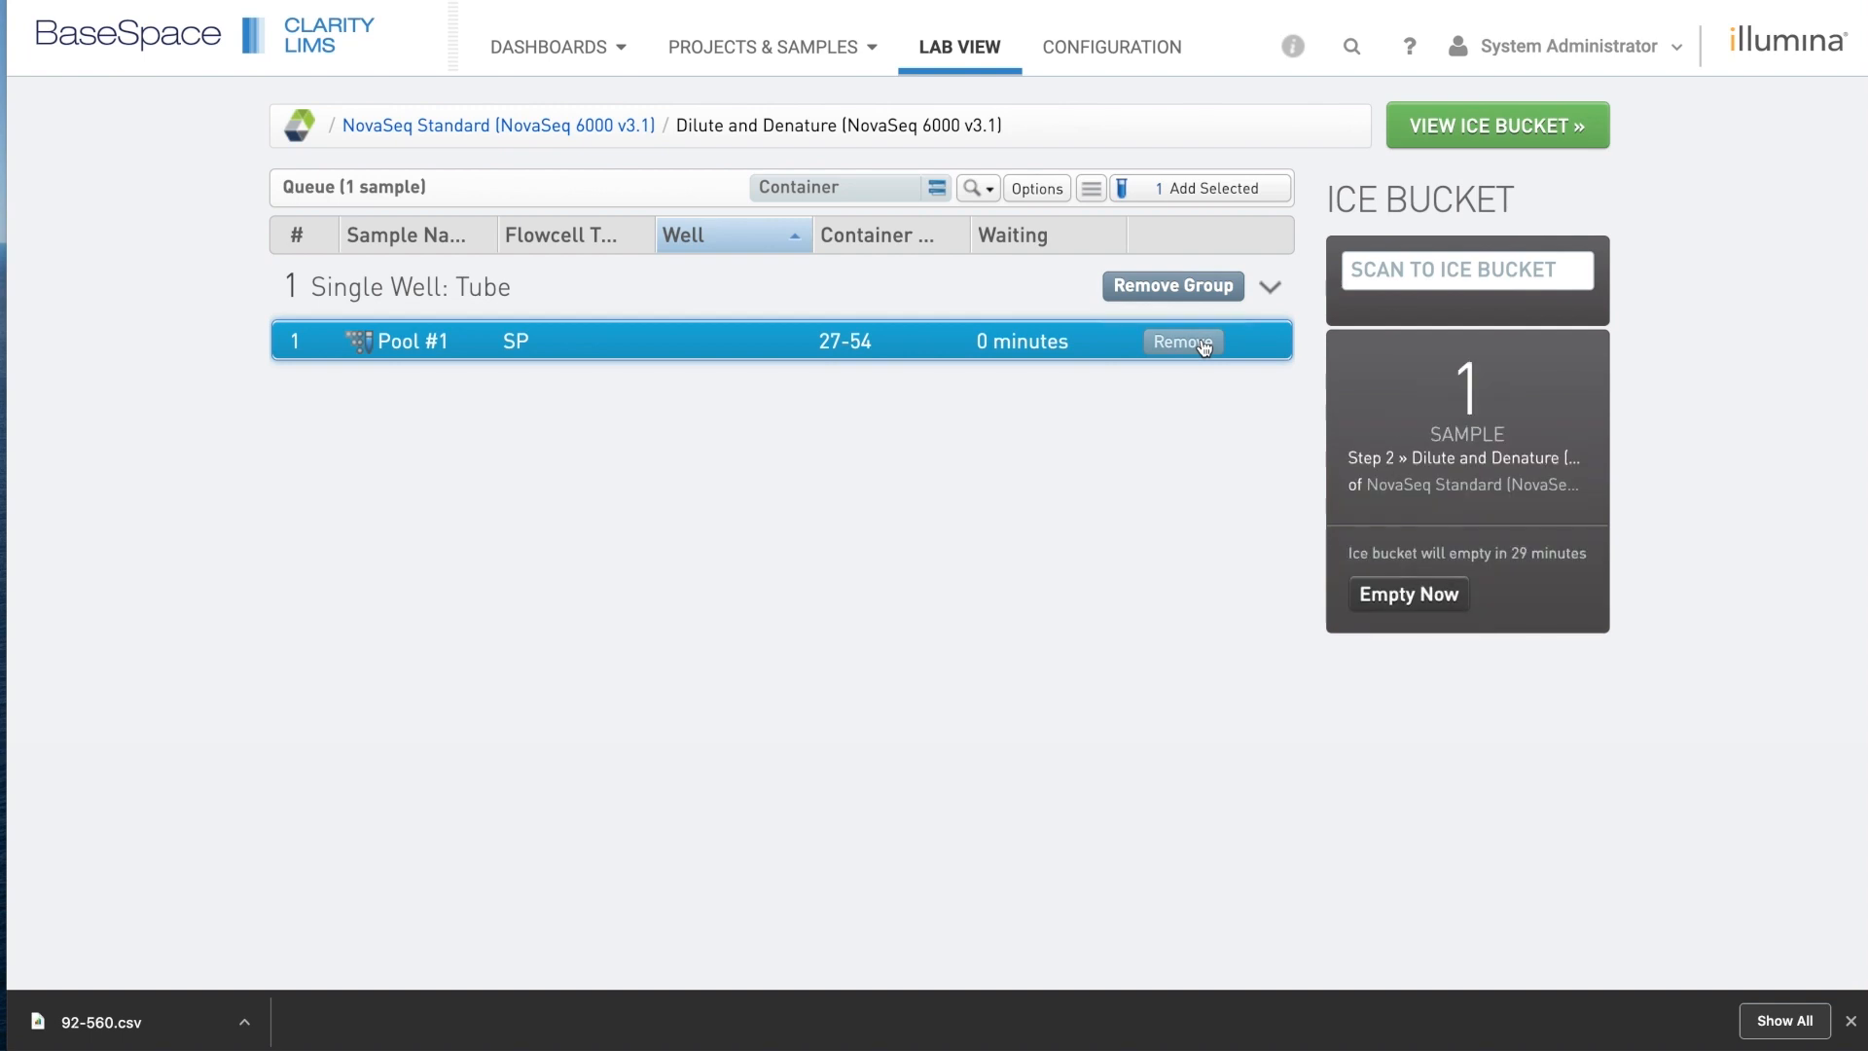
left_click(1571, 125)
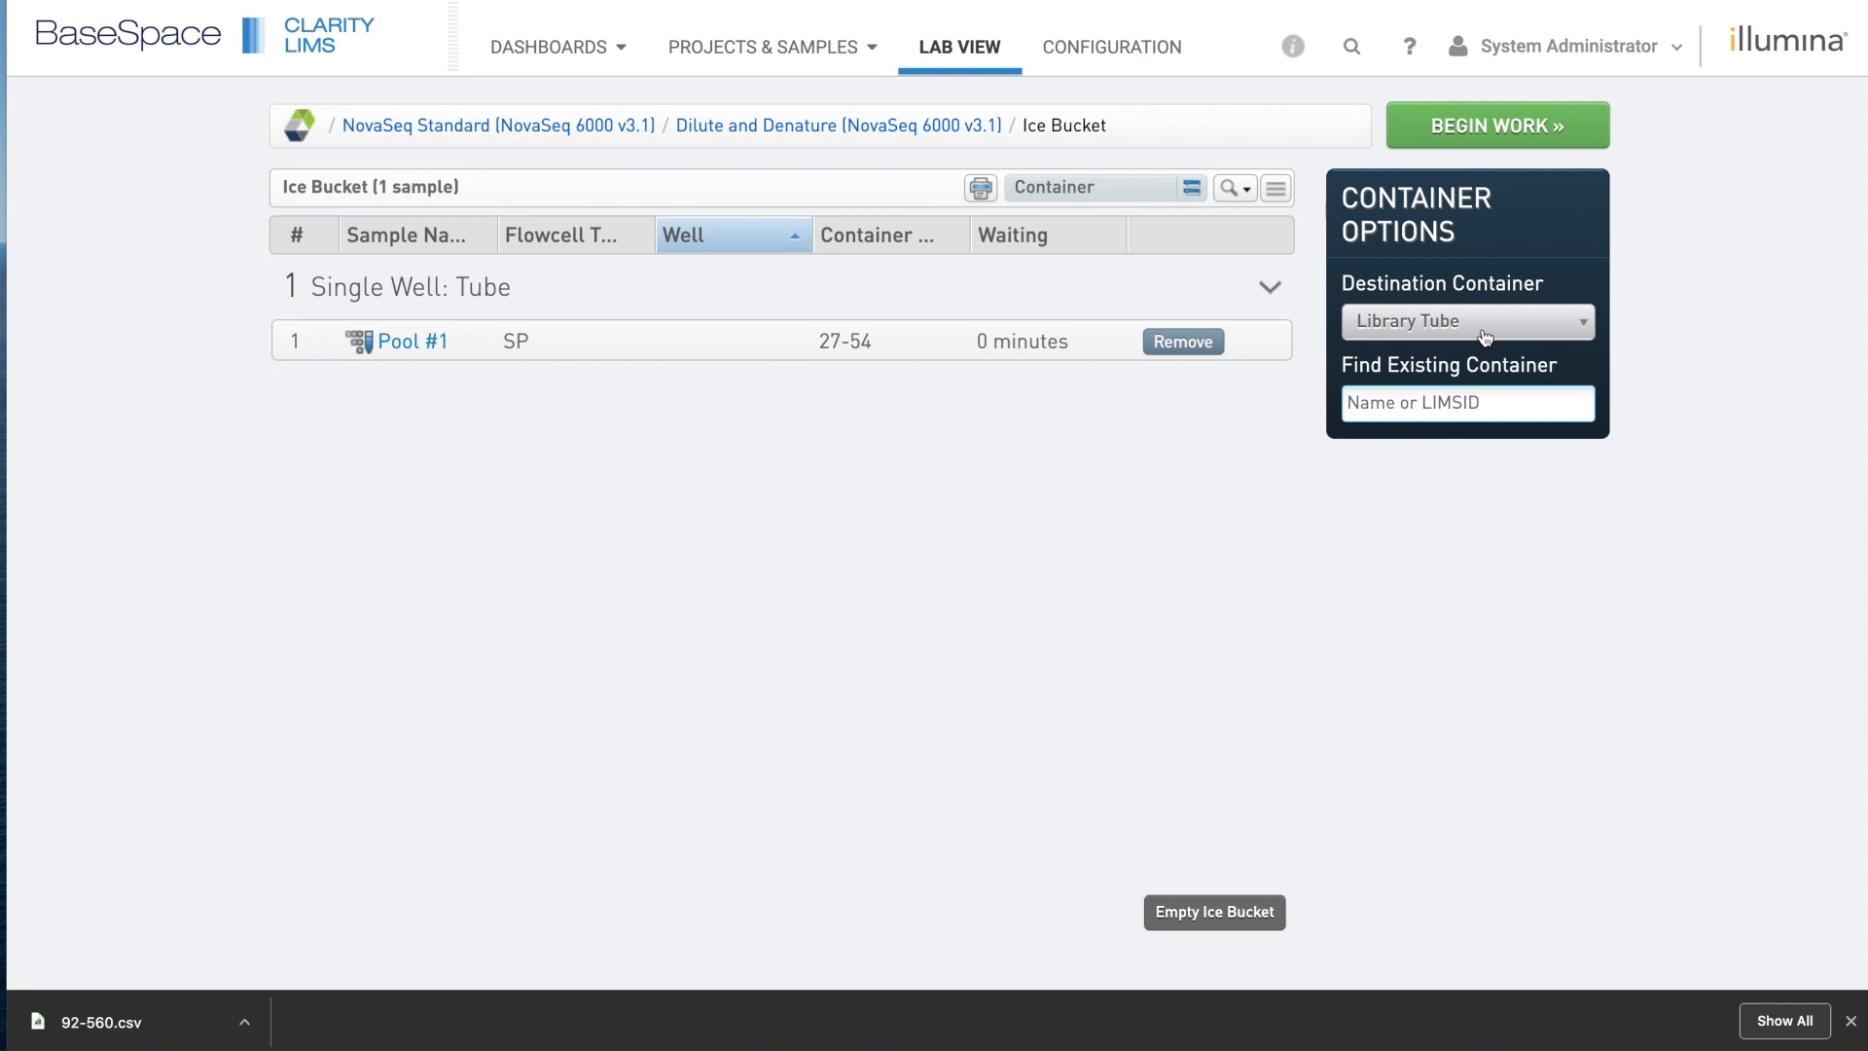
left_click(1452, 130)
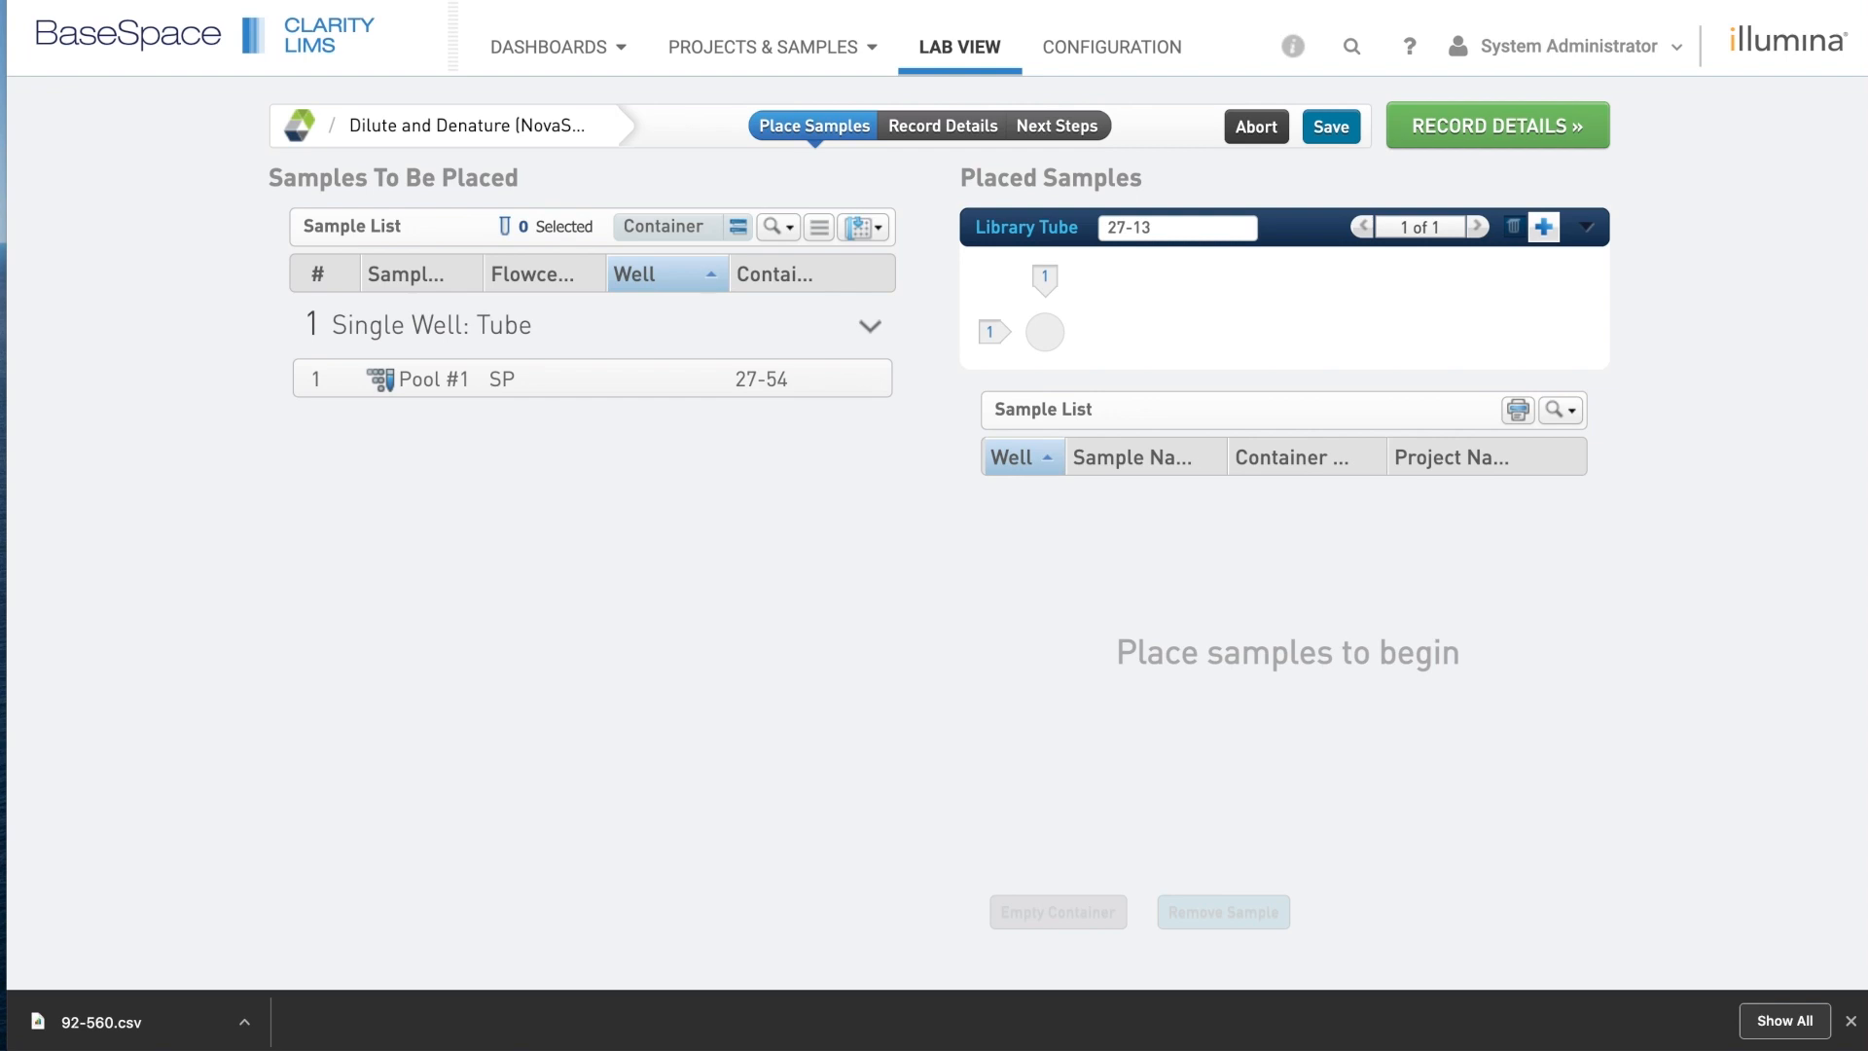
Place Pool #1 into the library tube and paste the copied barcode as the tube name.
left_click_drag(463, 394, 1041, 326)
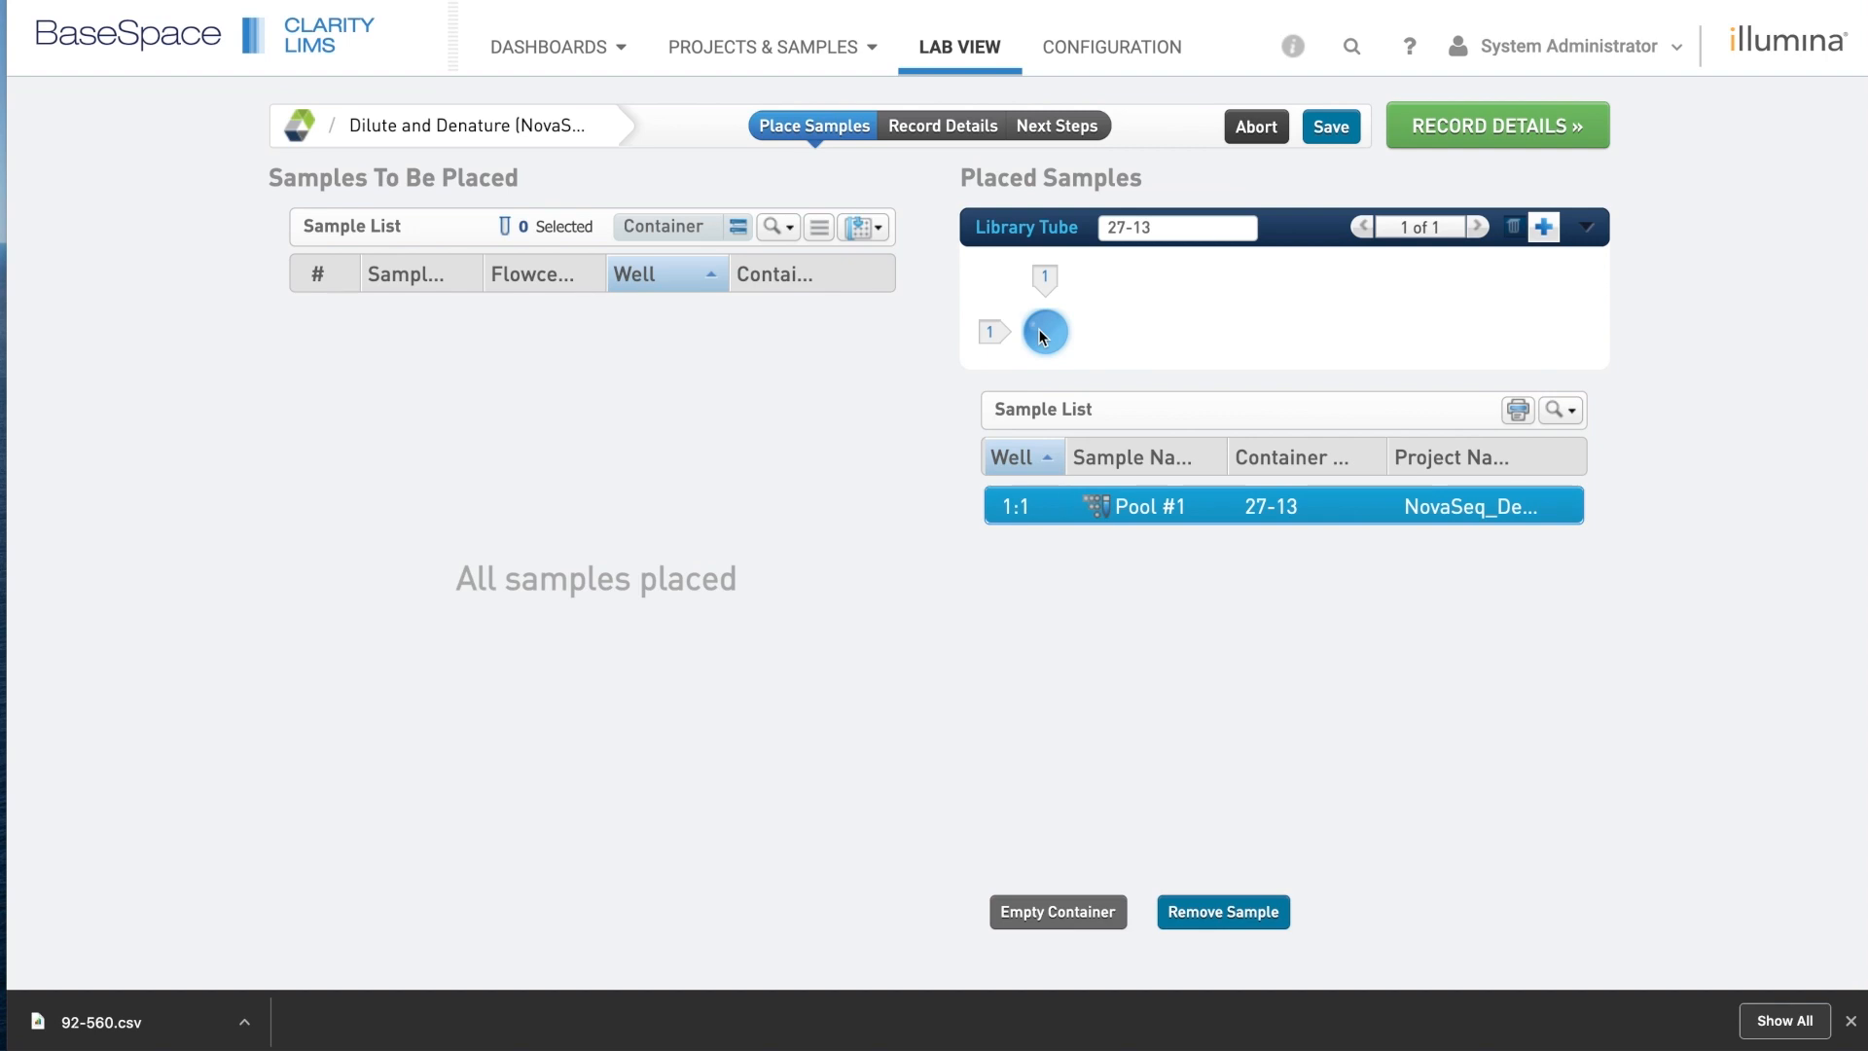
left_click(1142, 230)
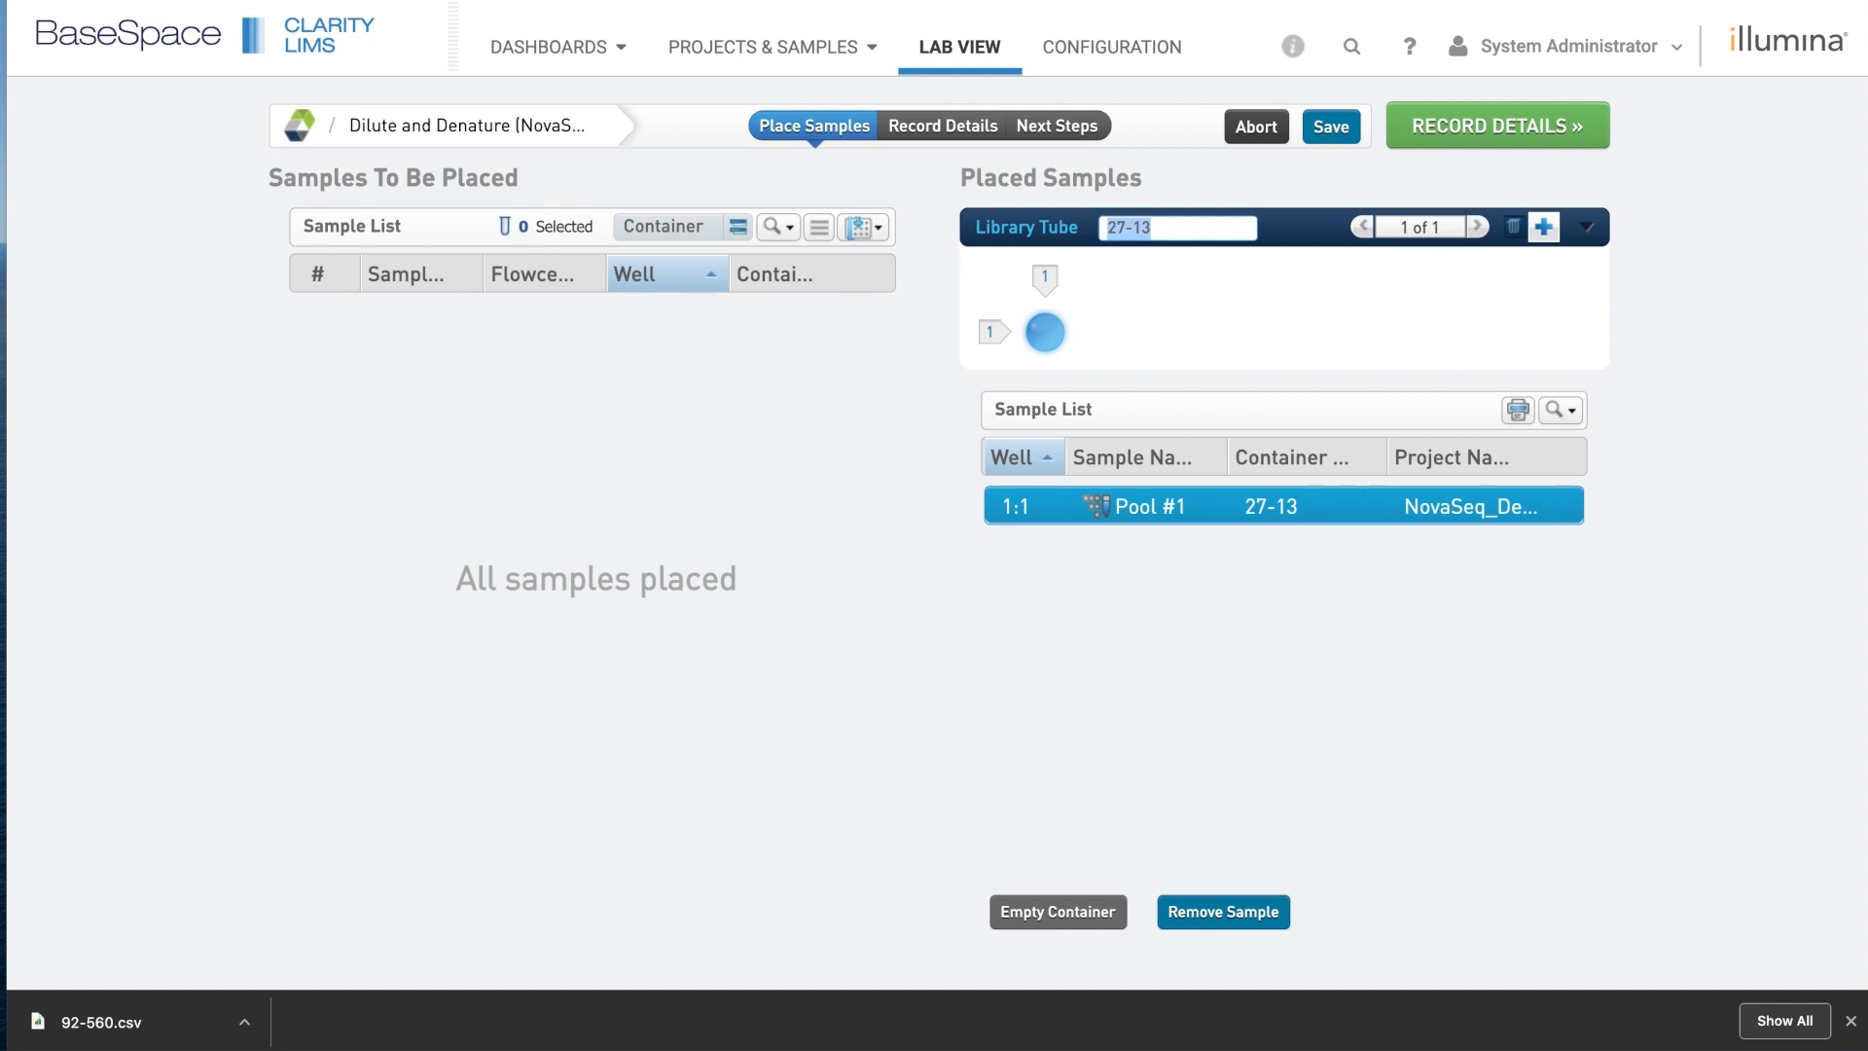
key("super+Tab")
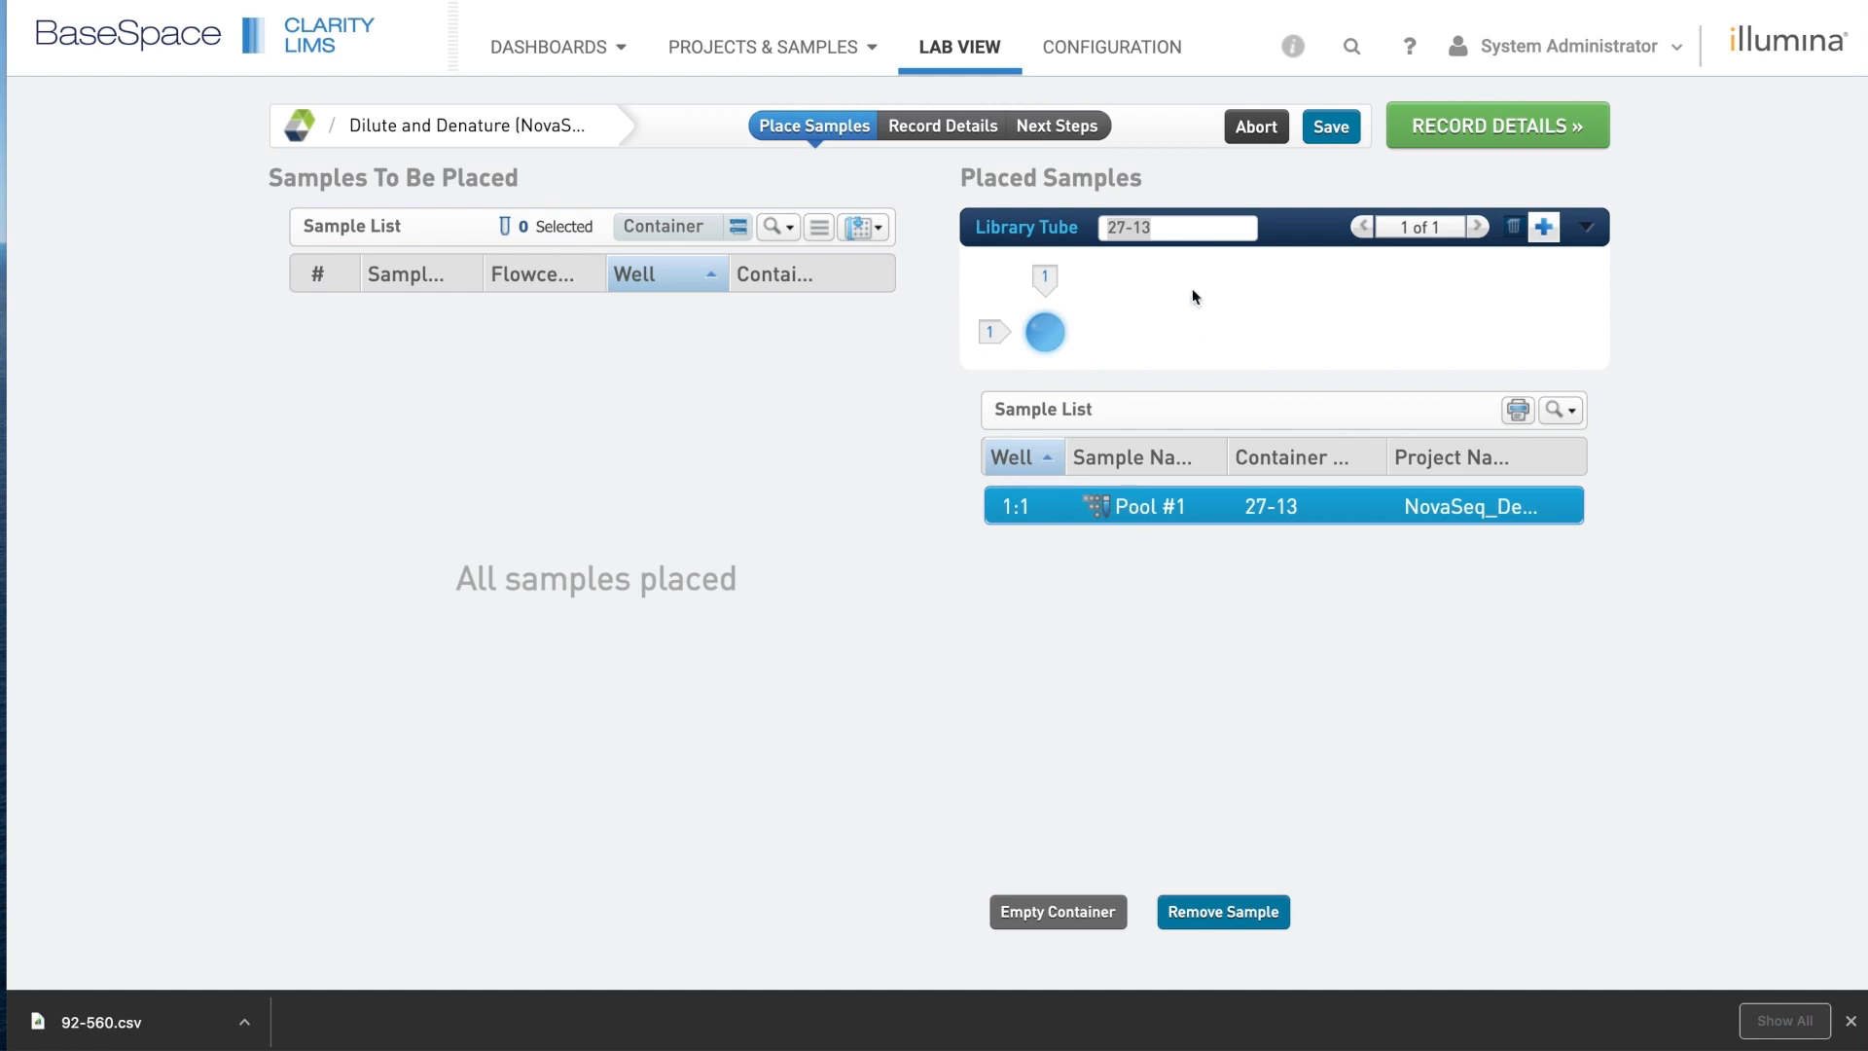
key("super+Tab")
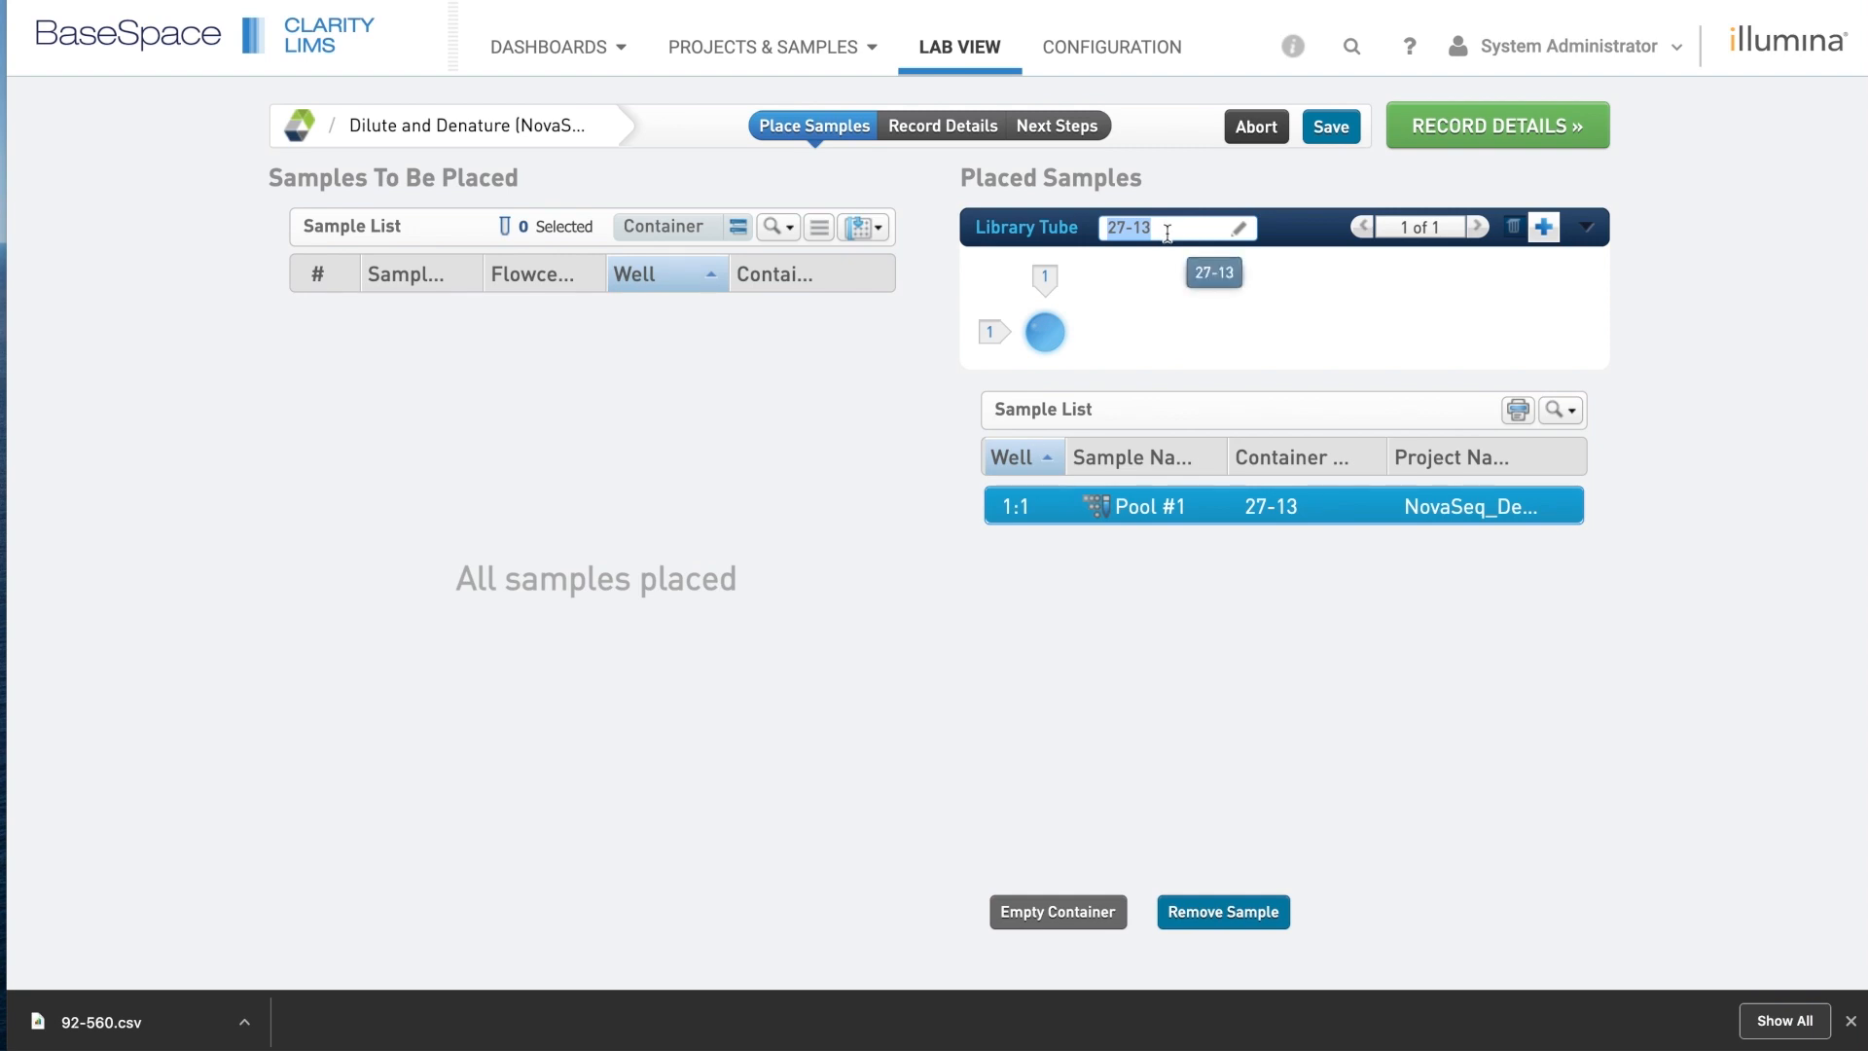
type("NV0178799-LIB")
Correct the tube name's final digits to NV0178797-LIB and continue to Record Details.
left_click(1189, 229)
key("BackSpace")
type("8")
left_click(1434, 340)
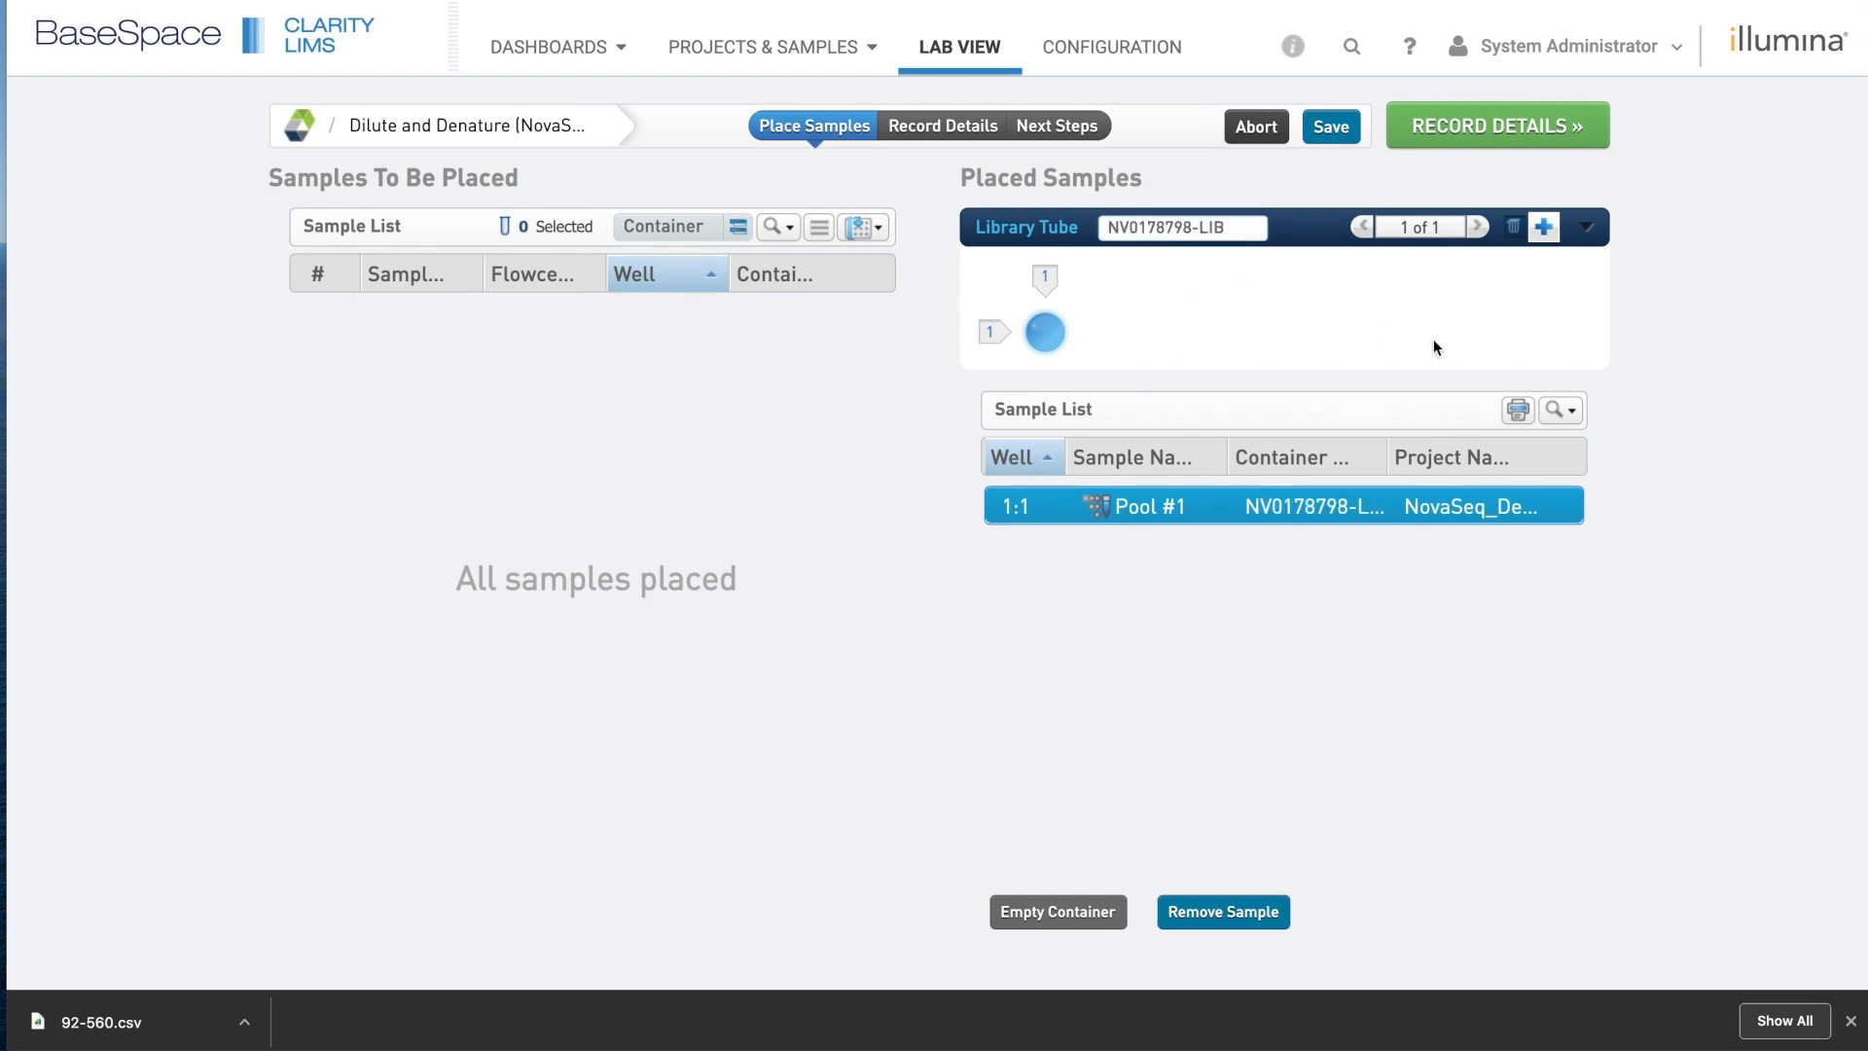
left_click(1193, 231)
key("BackSpace")
type("7")
left_click(1286, 287)
left_click(1526, 127)
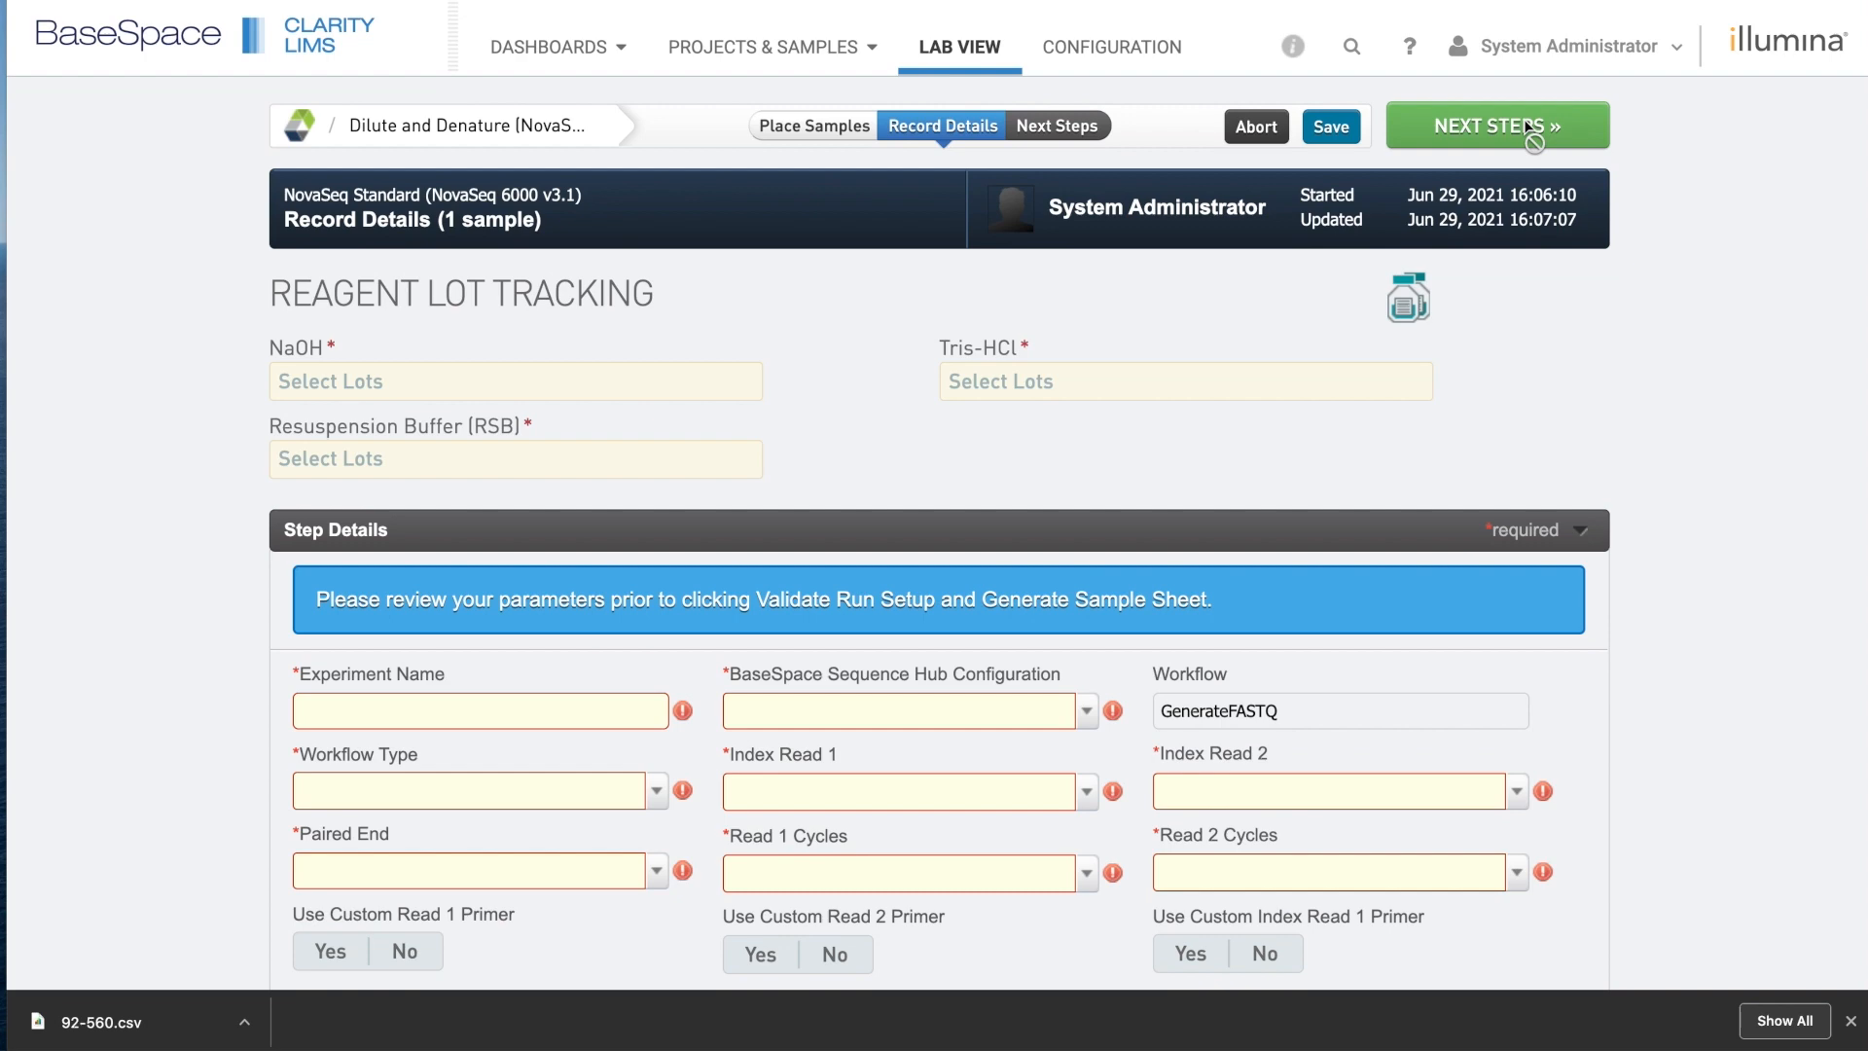
Select reagent lots NaOH 20540269, RSB 20505796 and Tris-HCl 723017.
scroll(1650, 329, "down", 2)
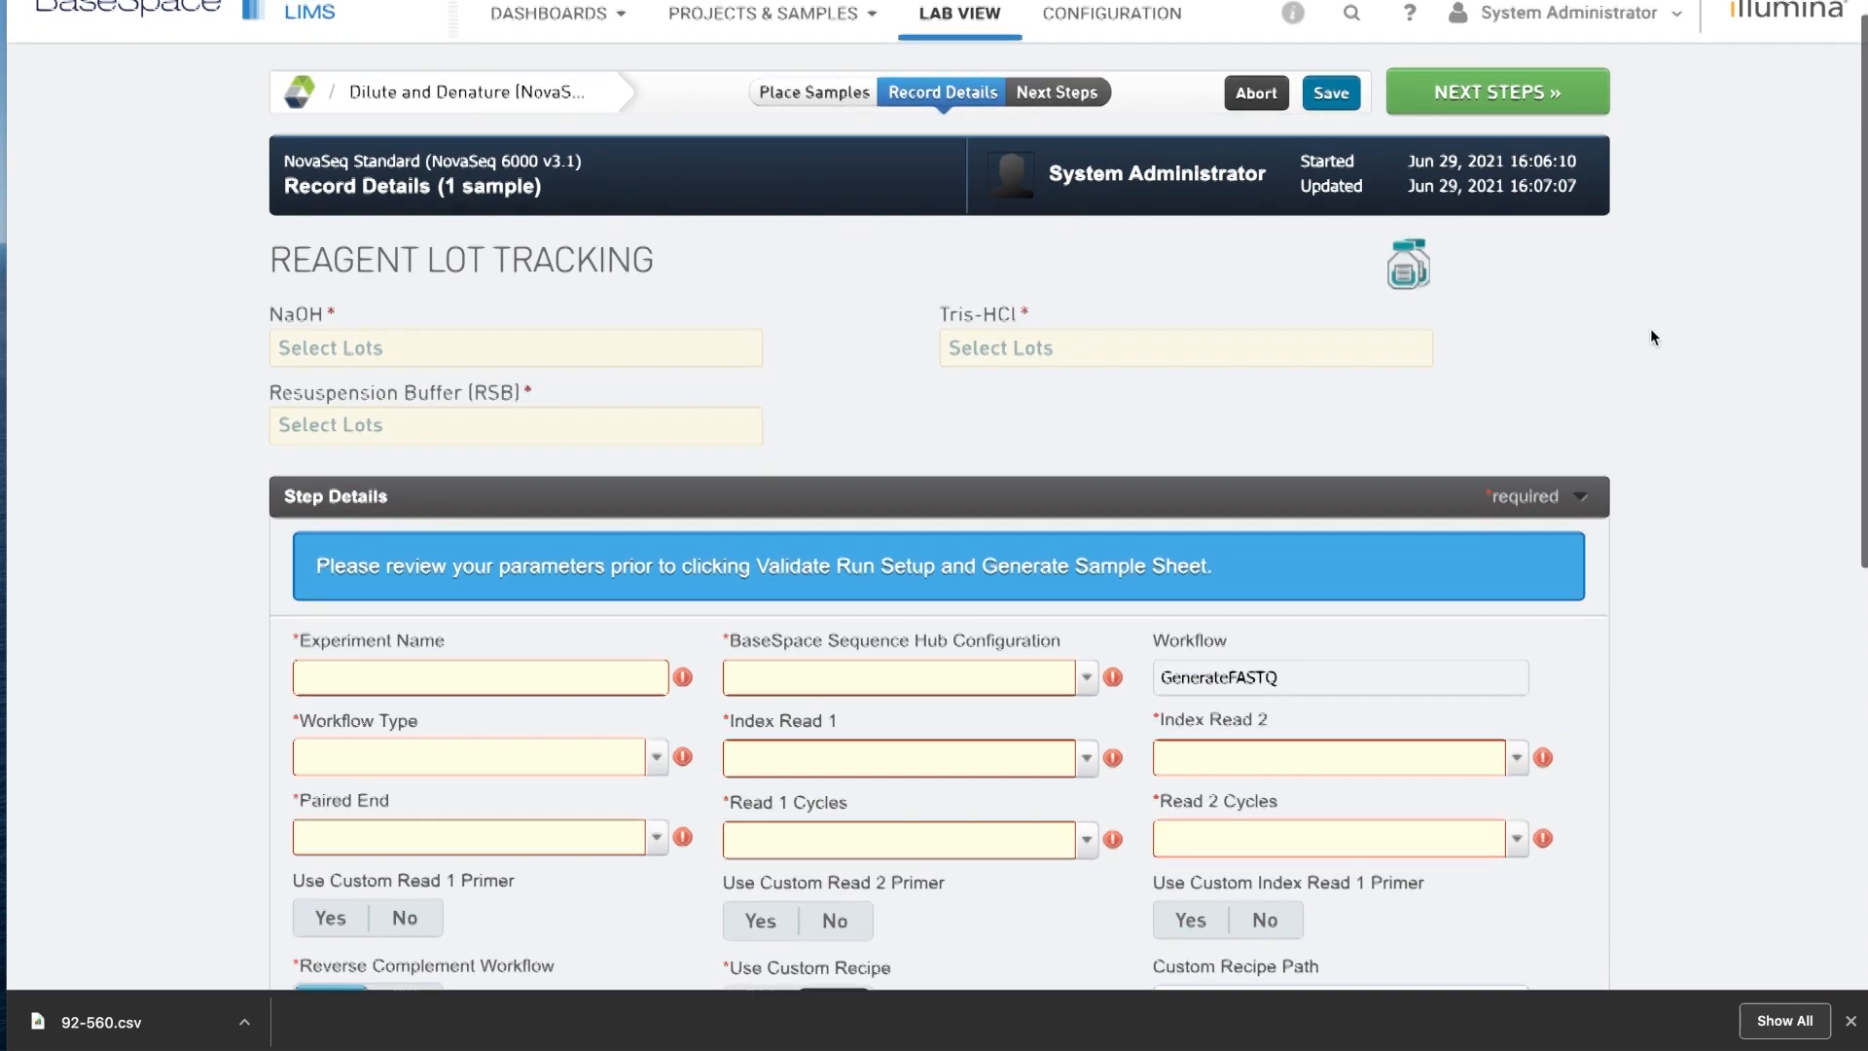
scroll(1651, 328, "up", 1)
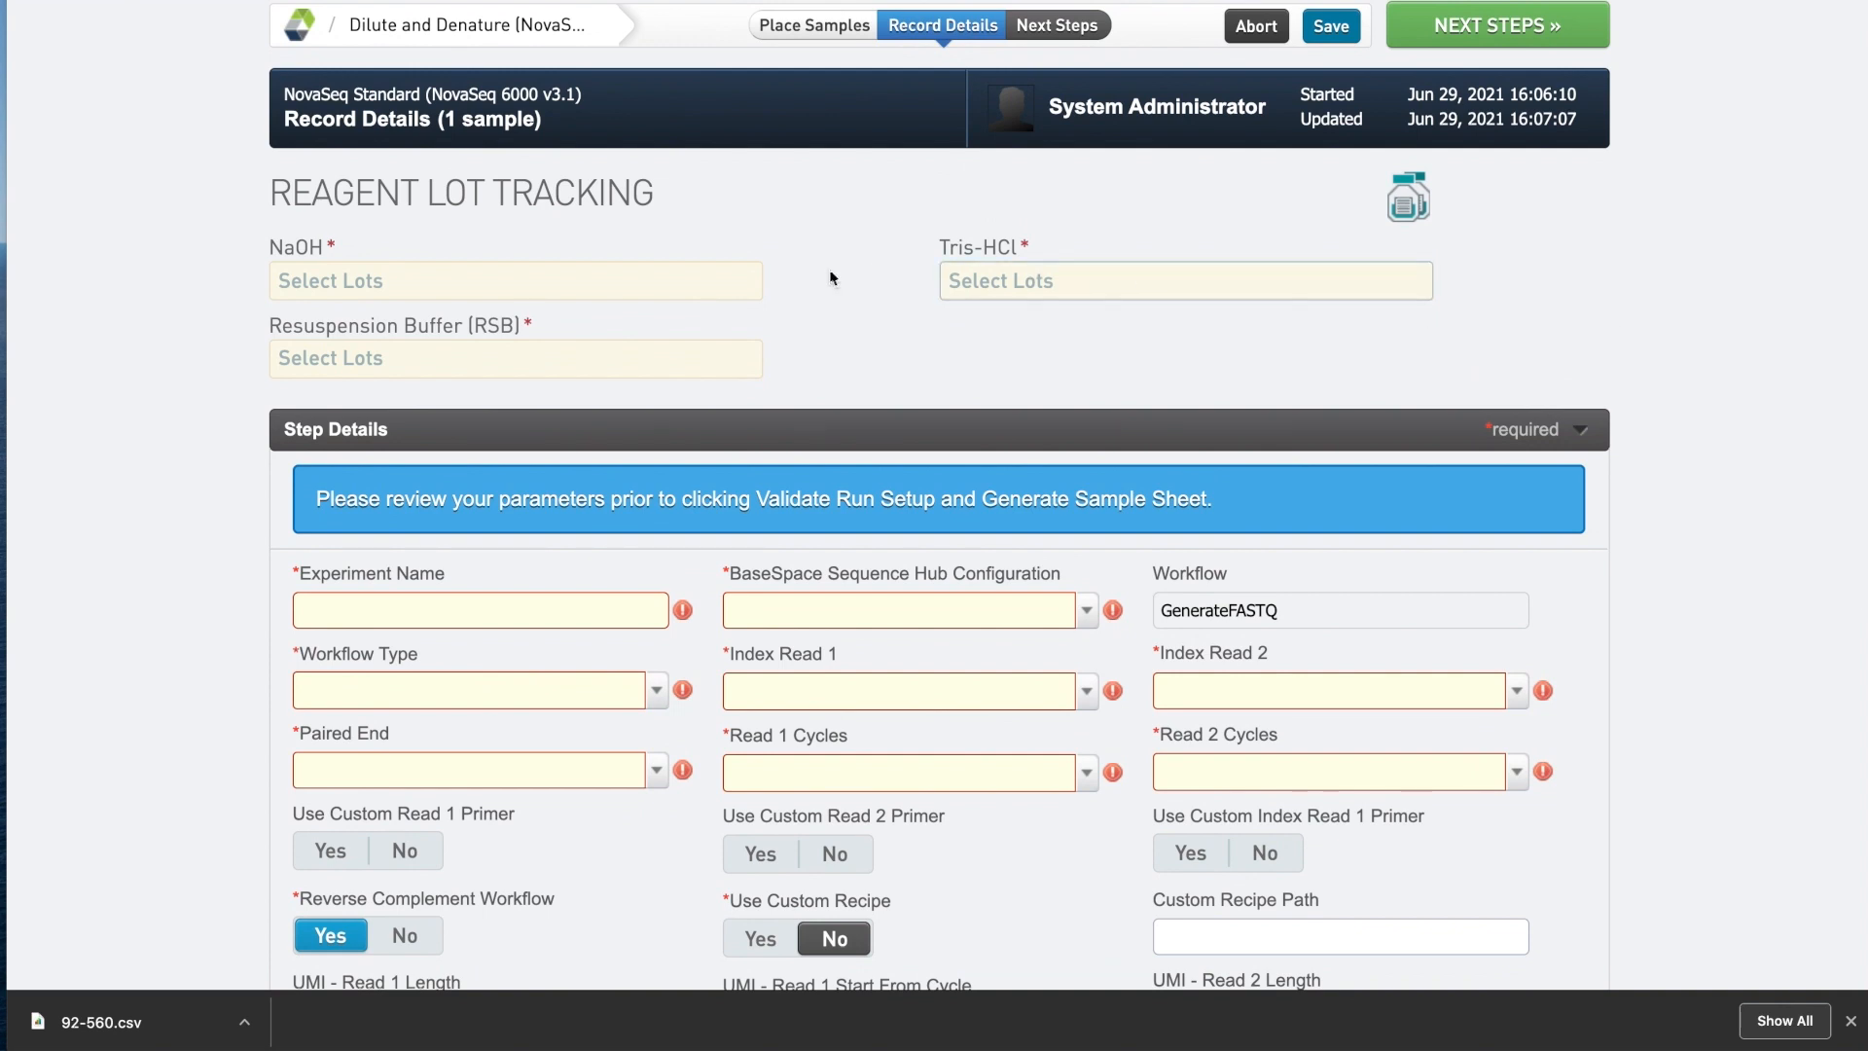
left_click(732, 285)
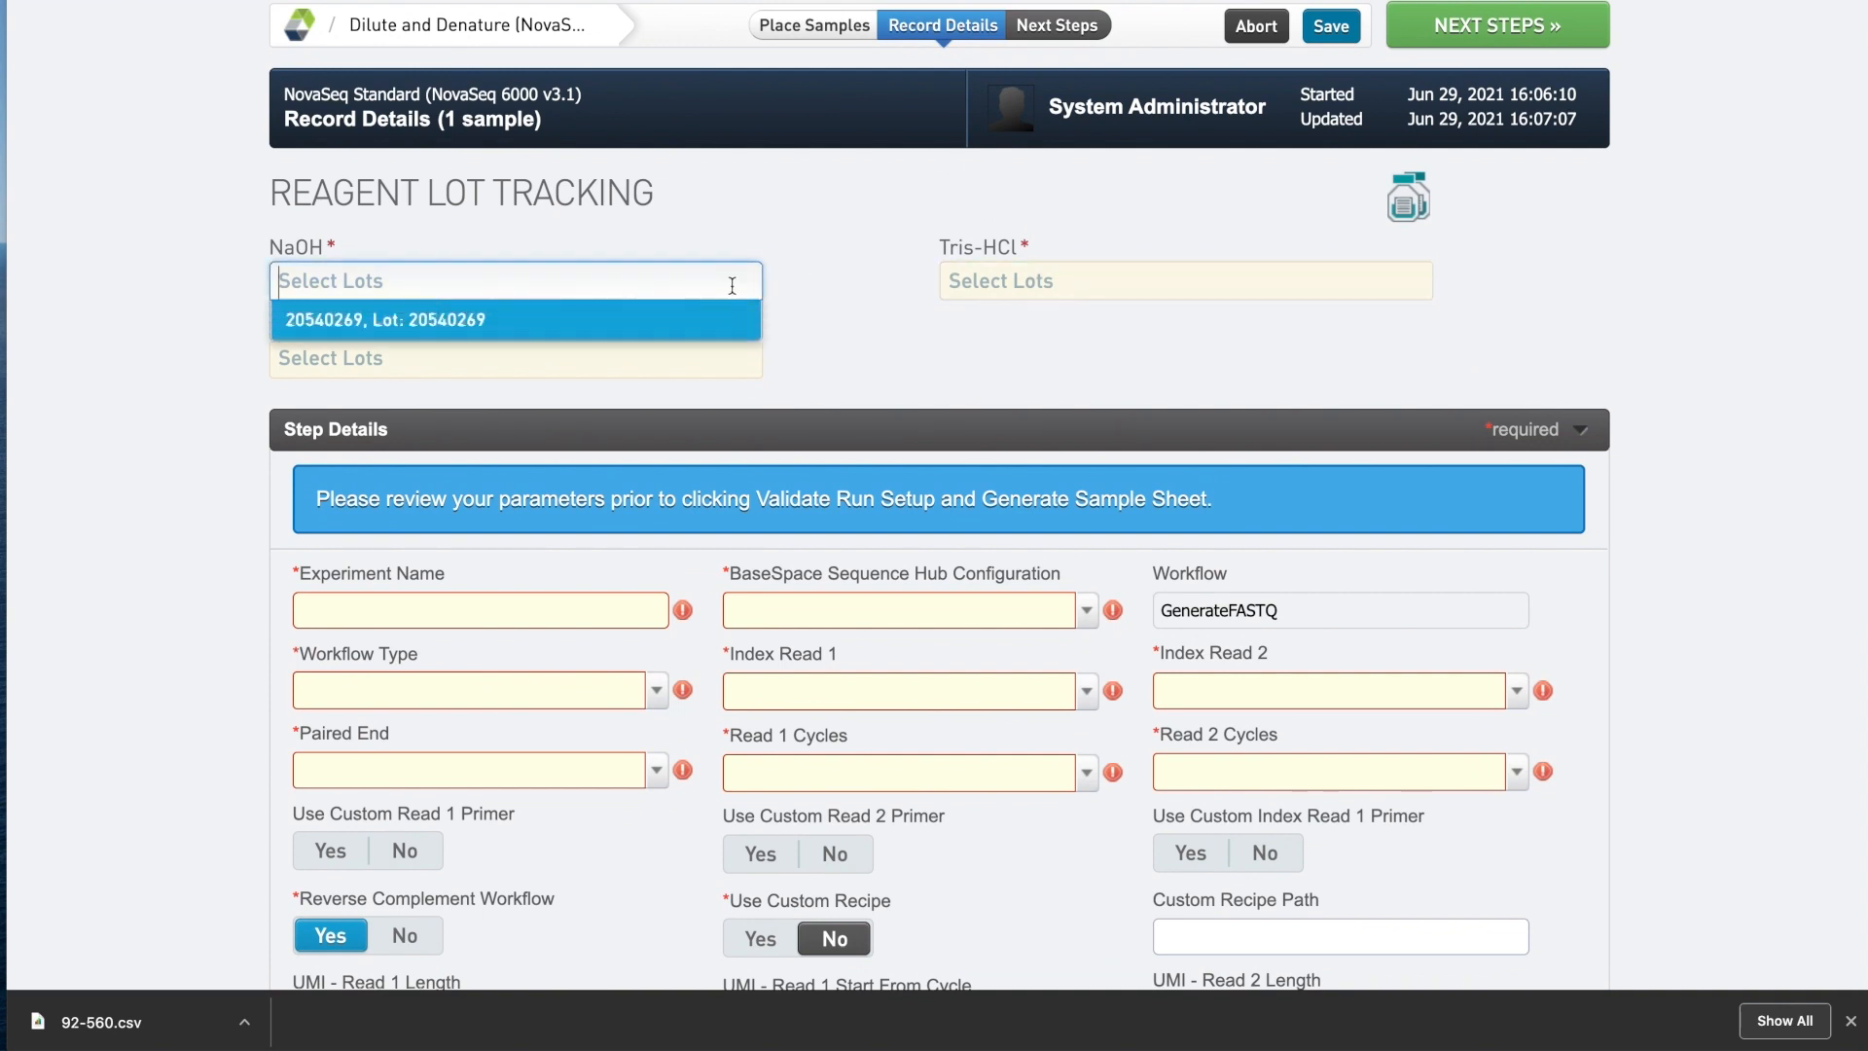
left_click(715, 333)
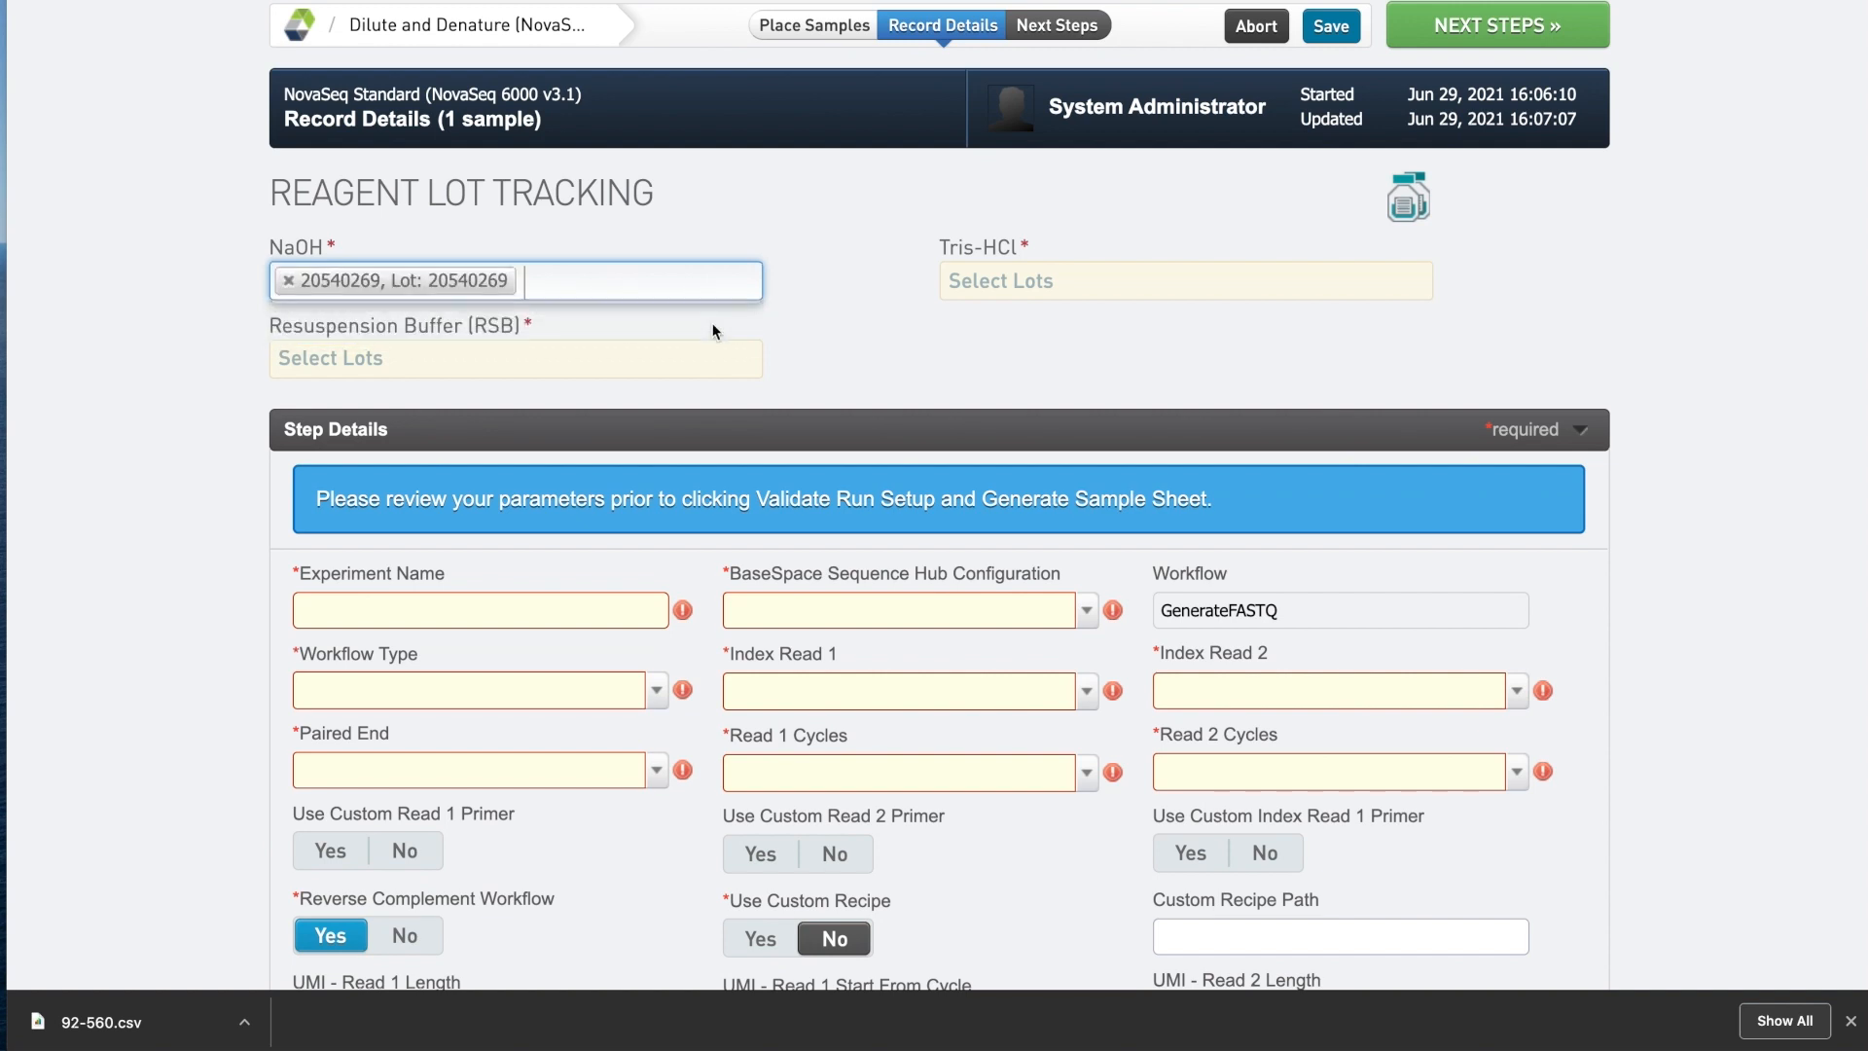
left_click(683, 368)
left_click(655, 402)
left_click(993, 277)
left_click(1024, 324)
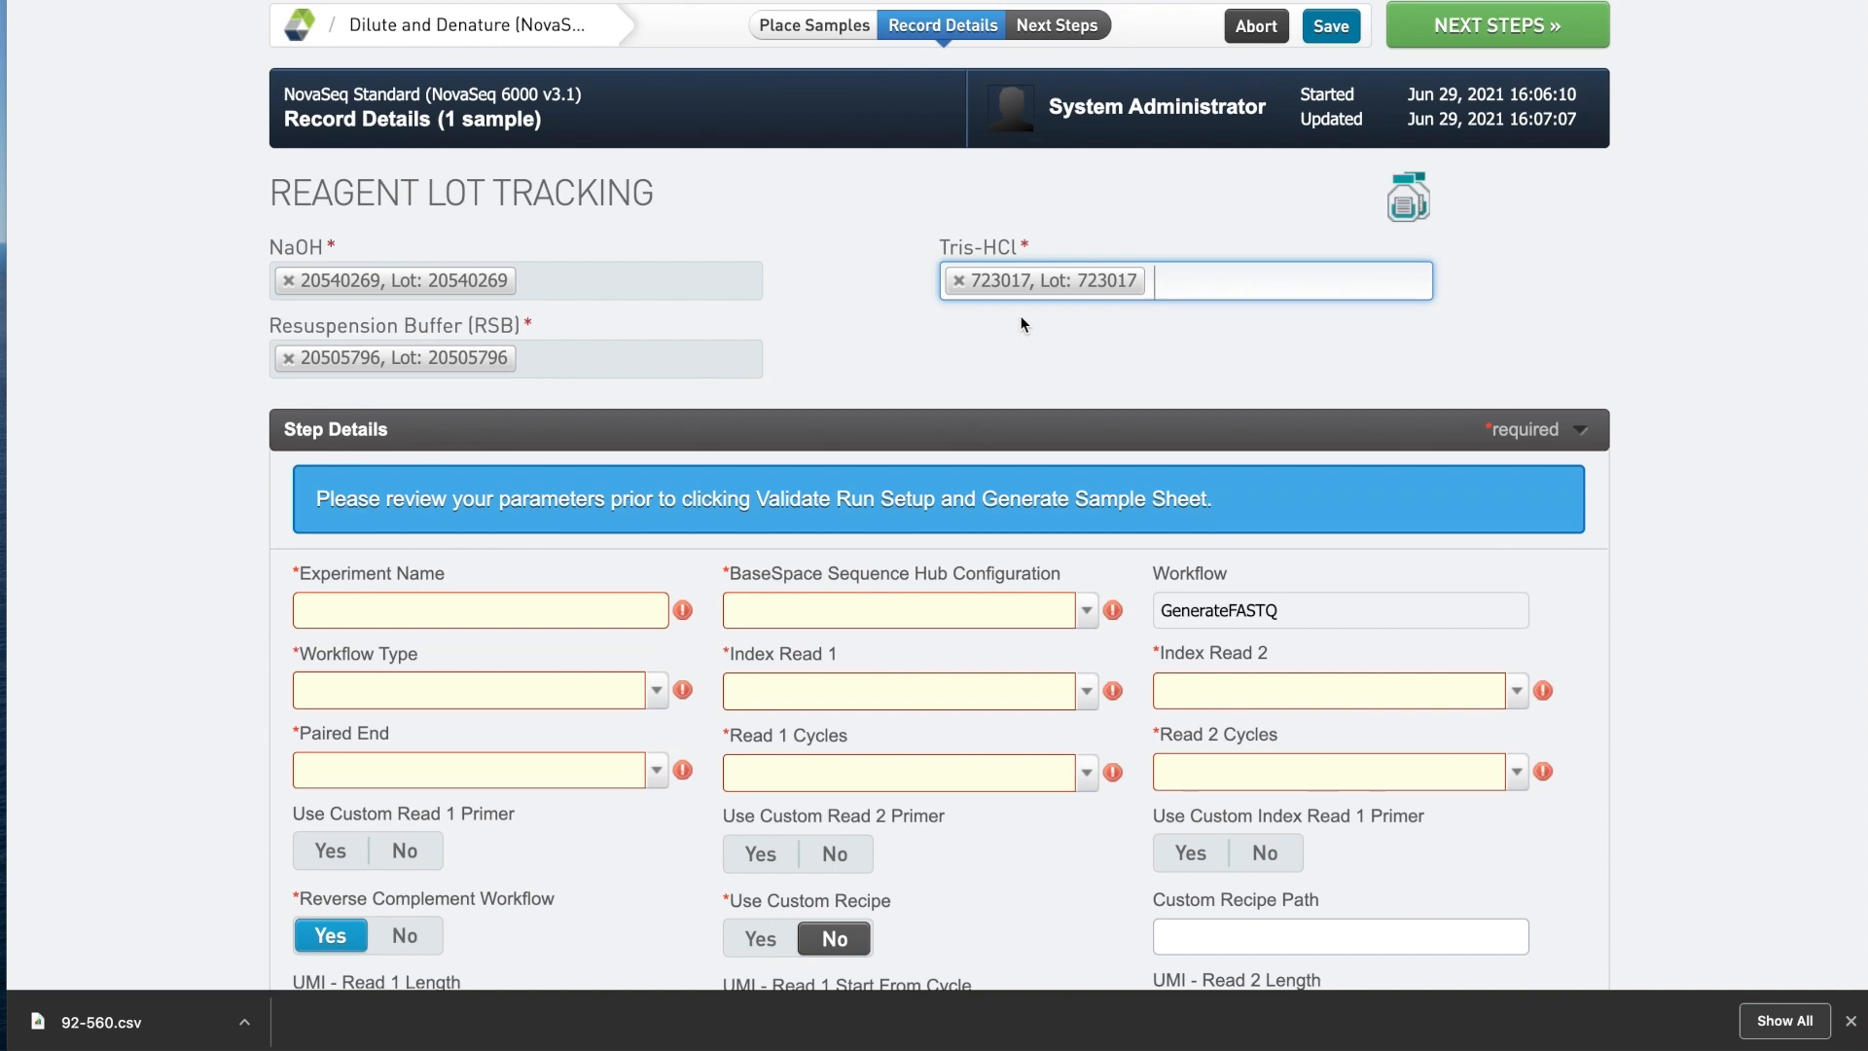
Scroll down to the run setup fields and begin entering the experiment name.
scroll(1021, 324, "down", 3)
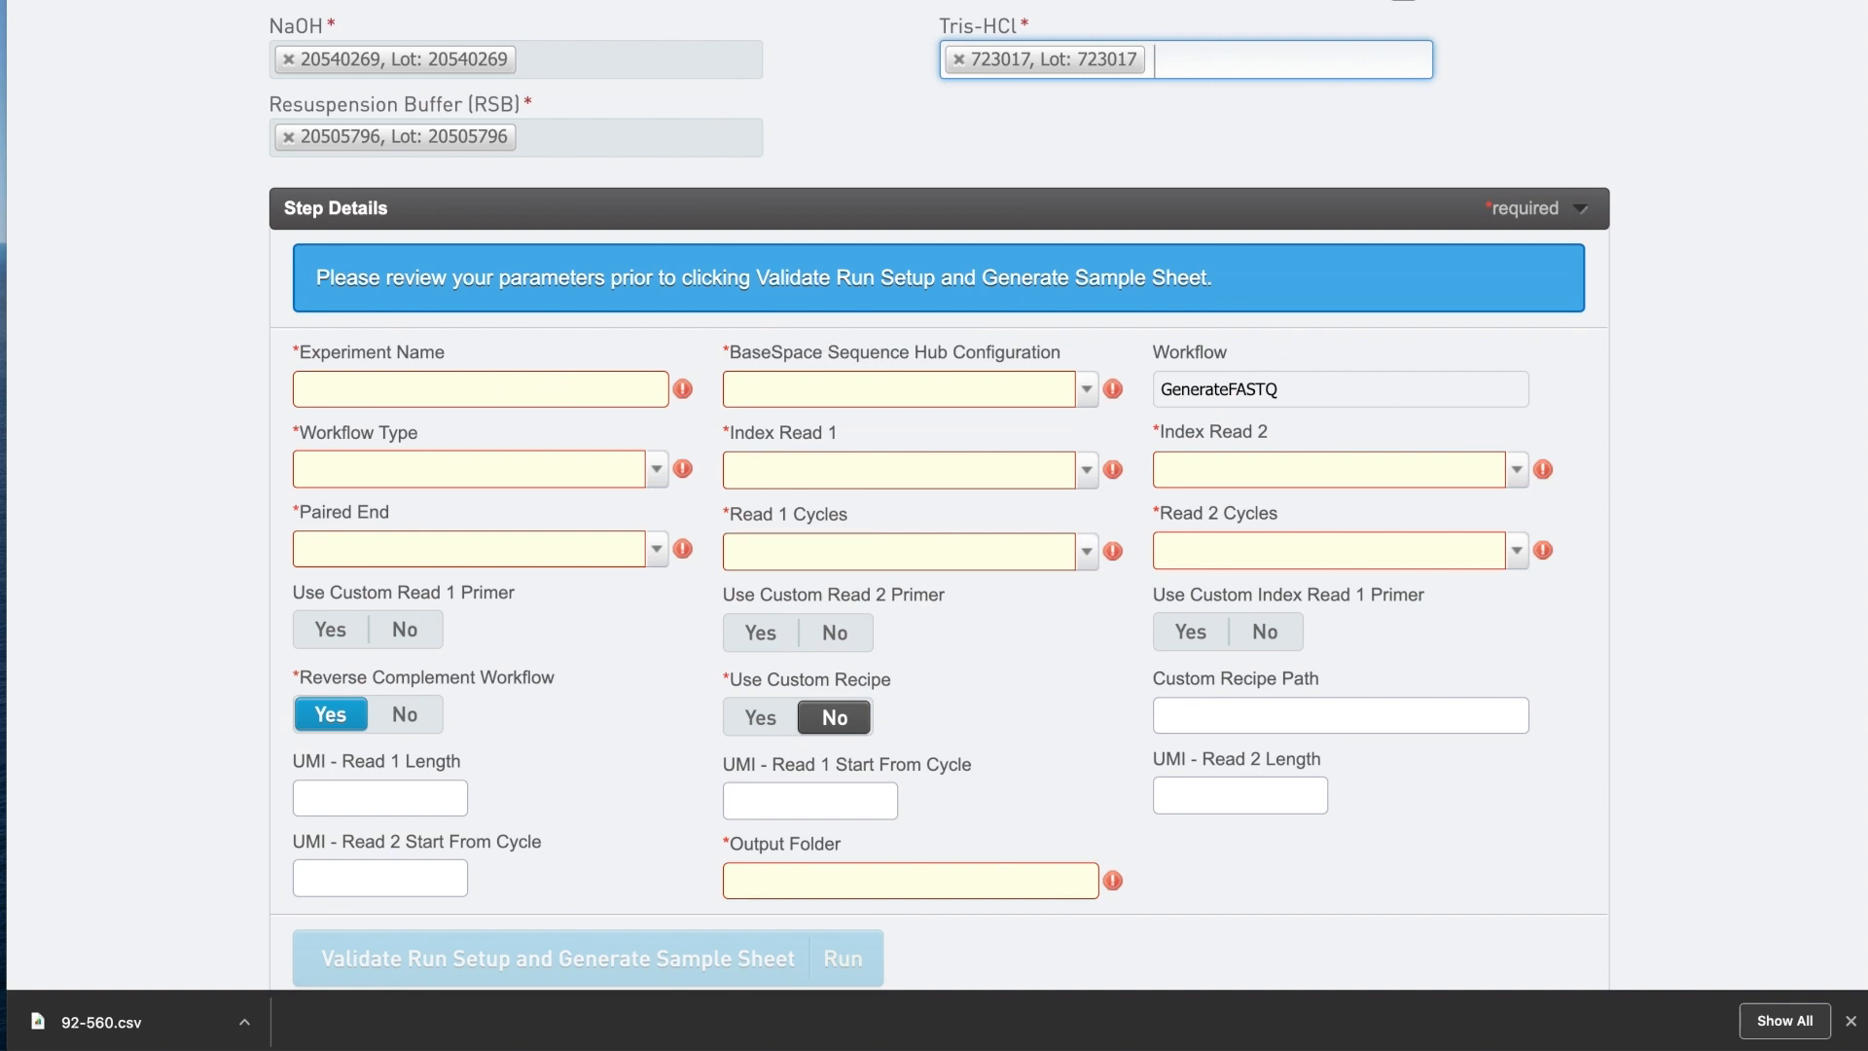
key("super+Tab")
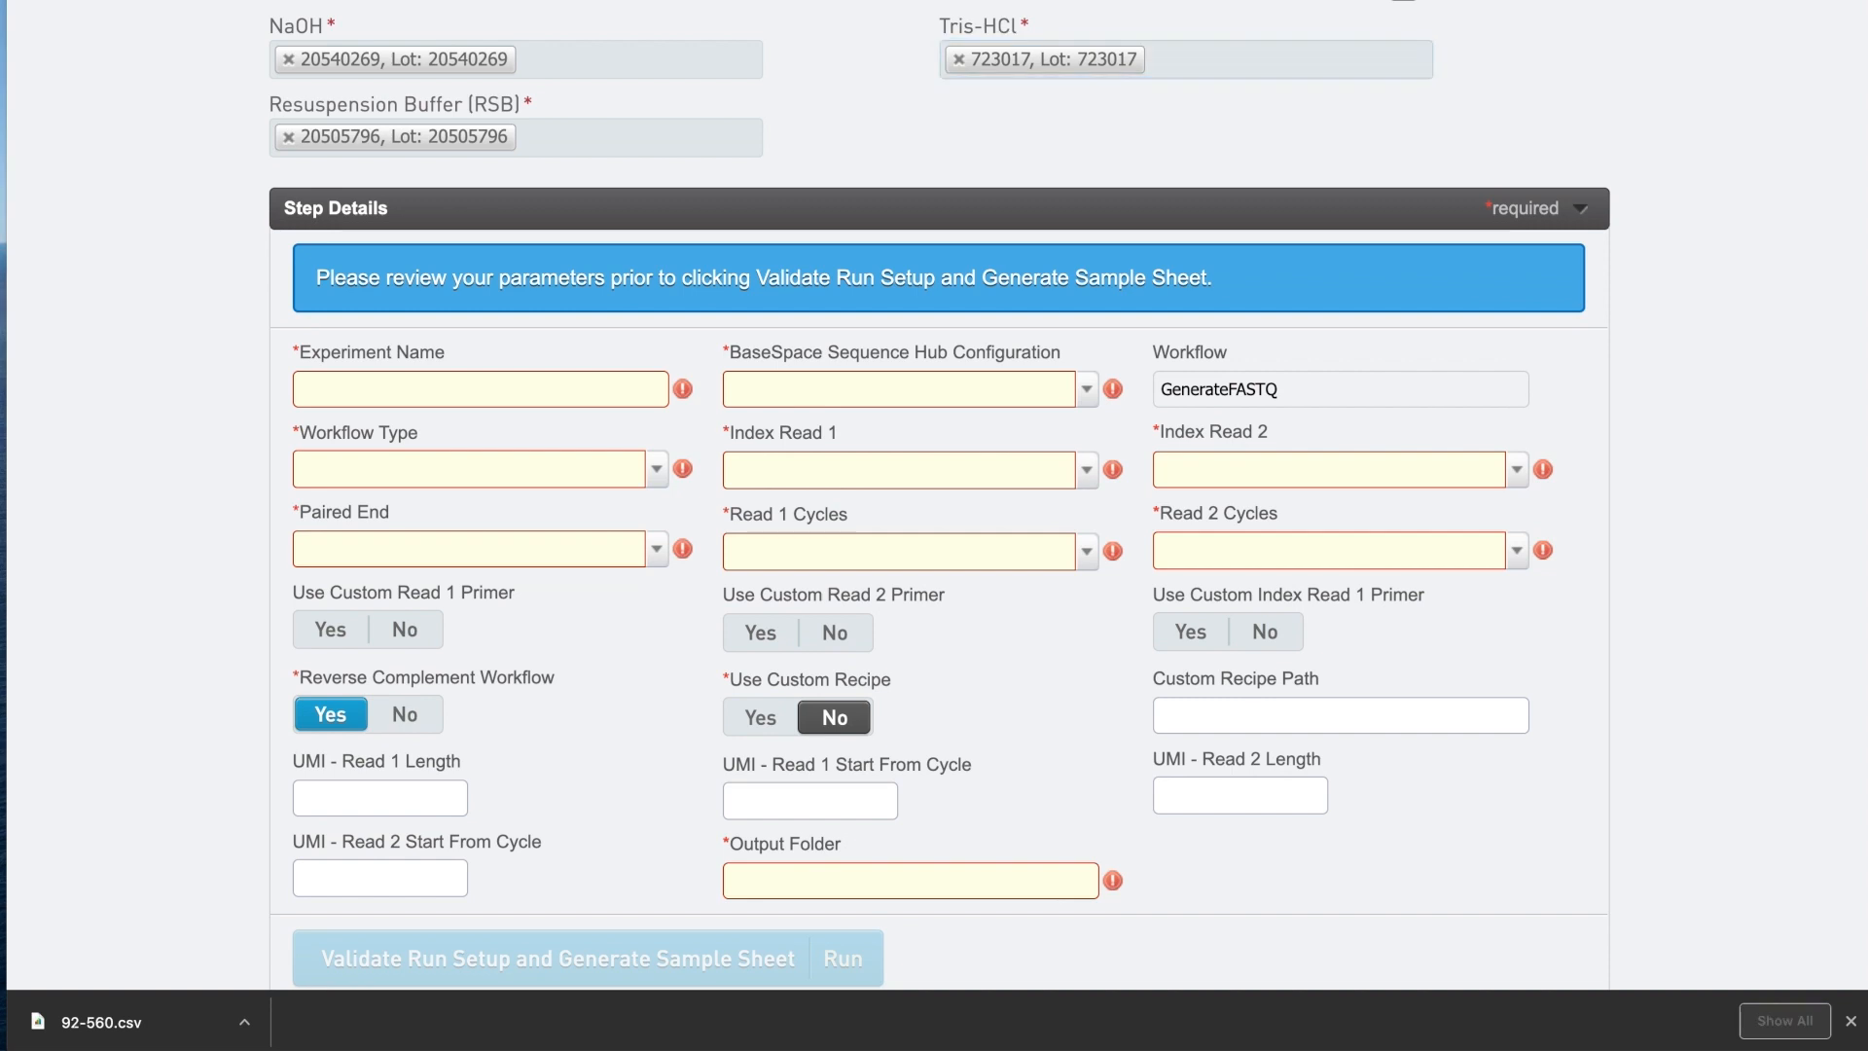
key("super+Tab")
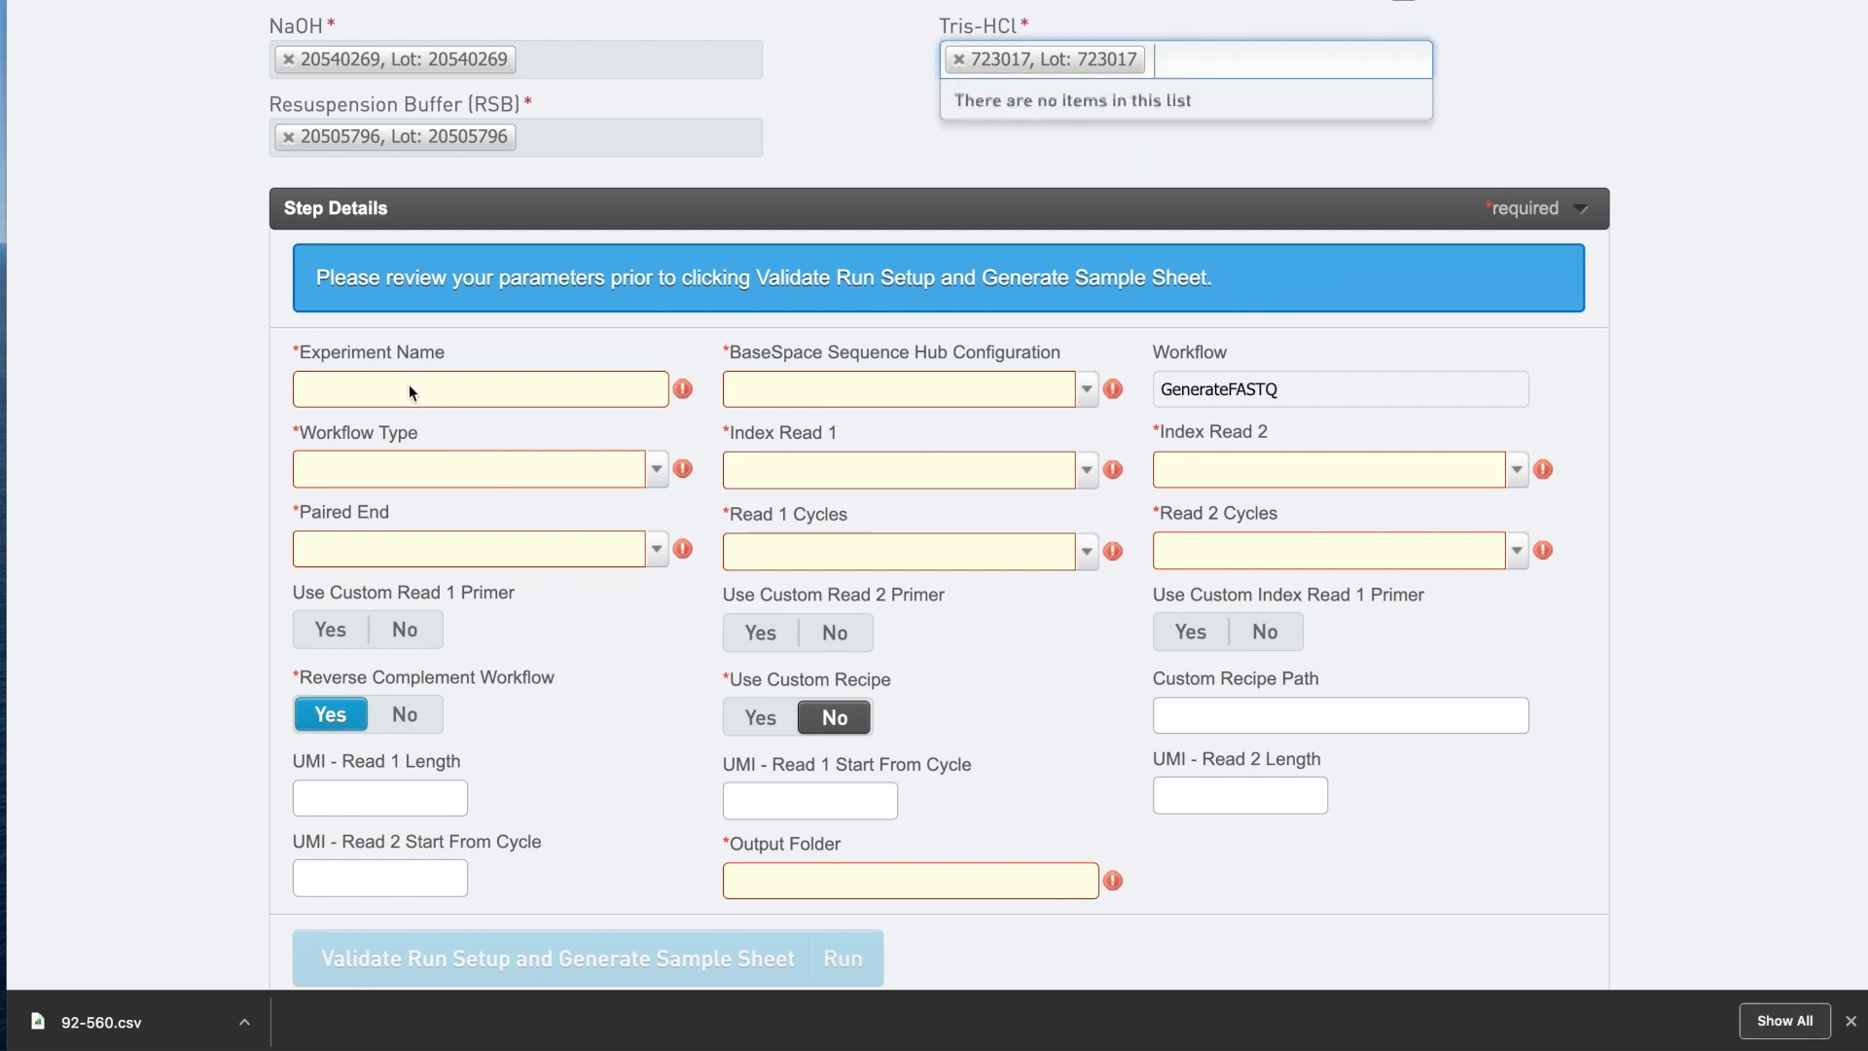
left_click(409, 384)
Name the experiment NovaSeqDemo with a Dual Index workflow and paired end set to False.
type("No")
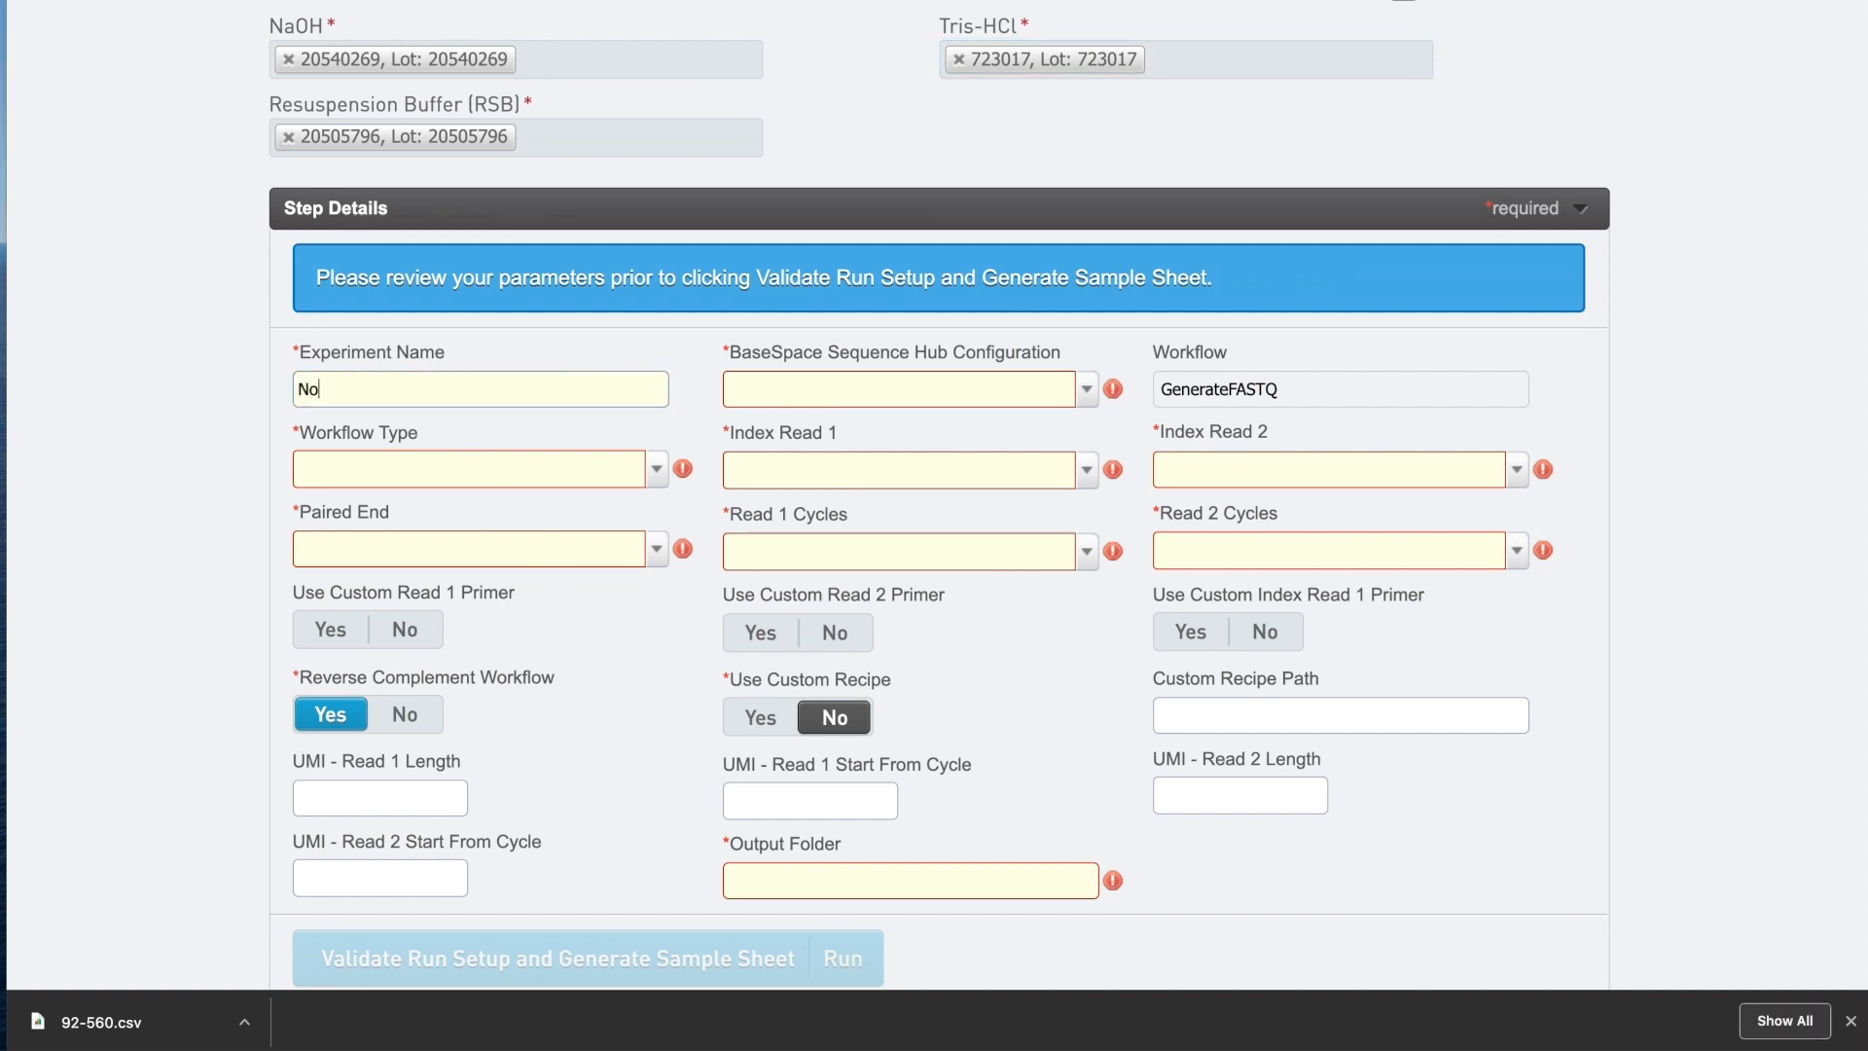
type("vaSeqDemo")
left_click(656, 472)
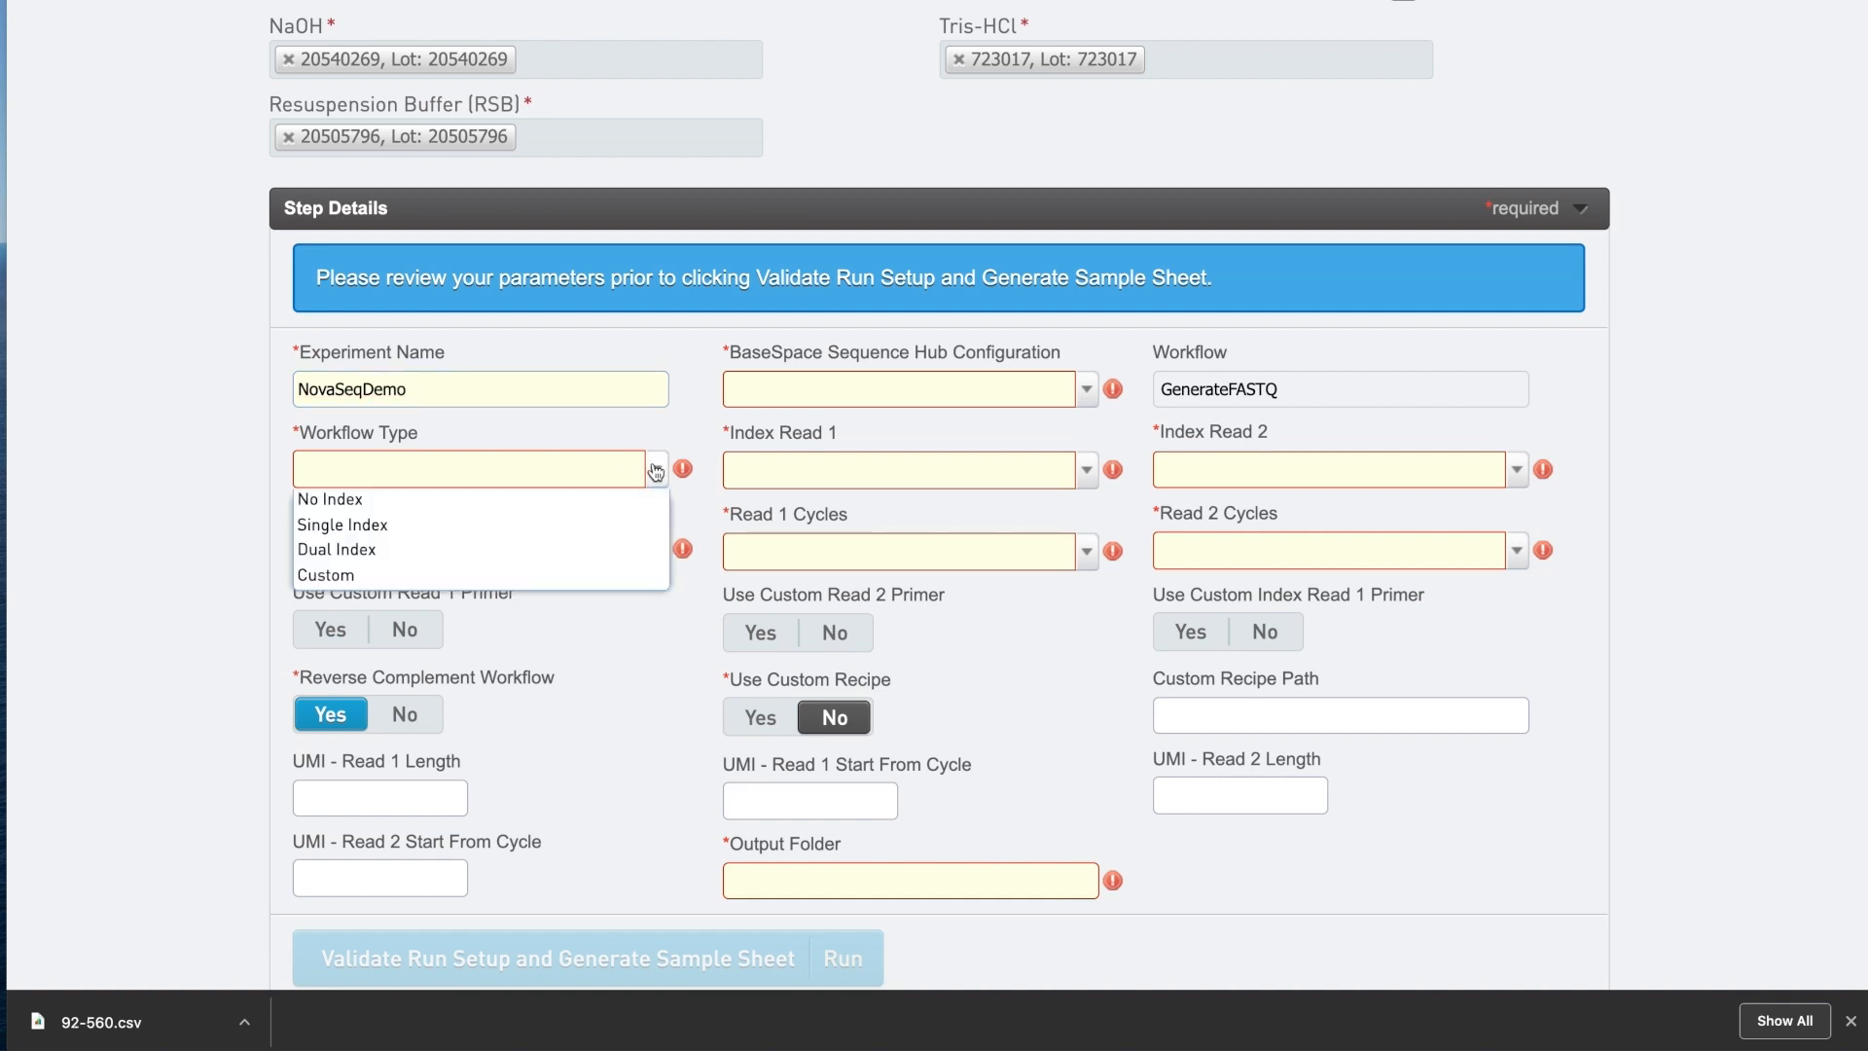
left_click(613, 549)
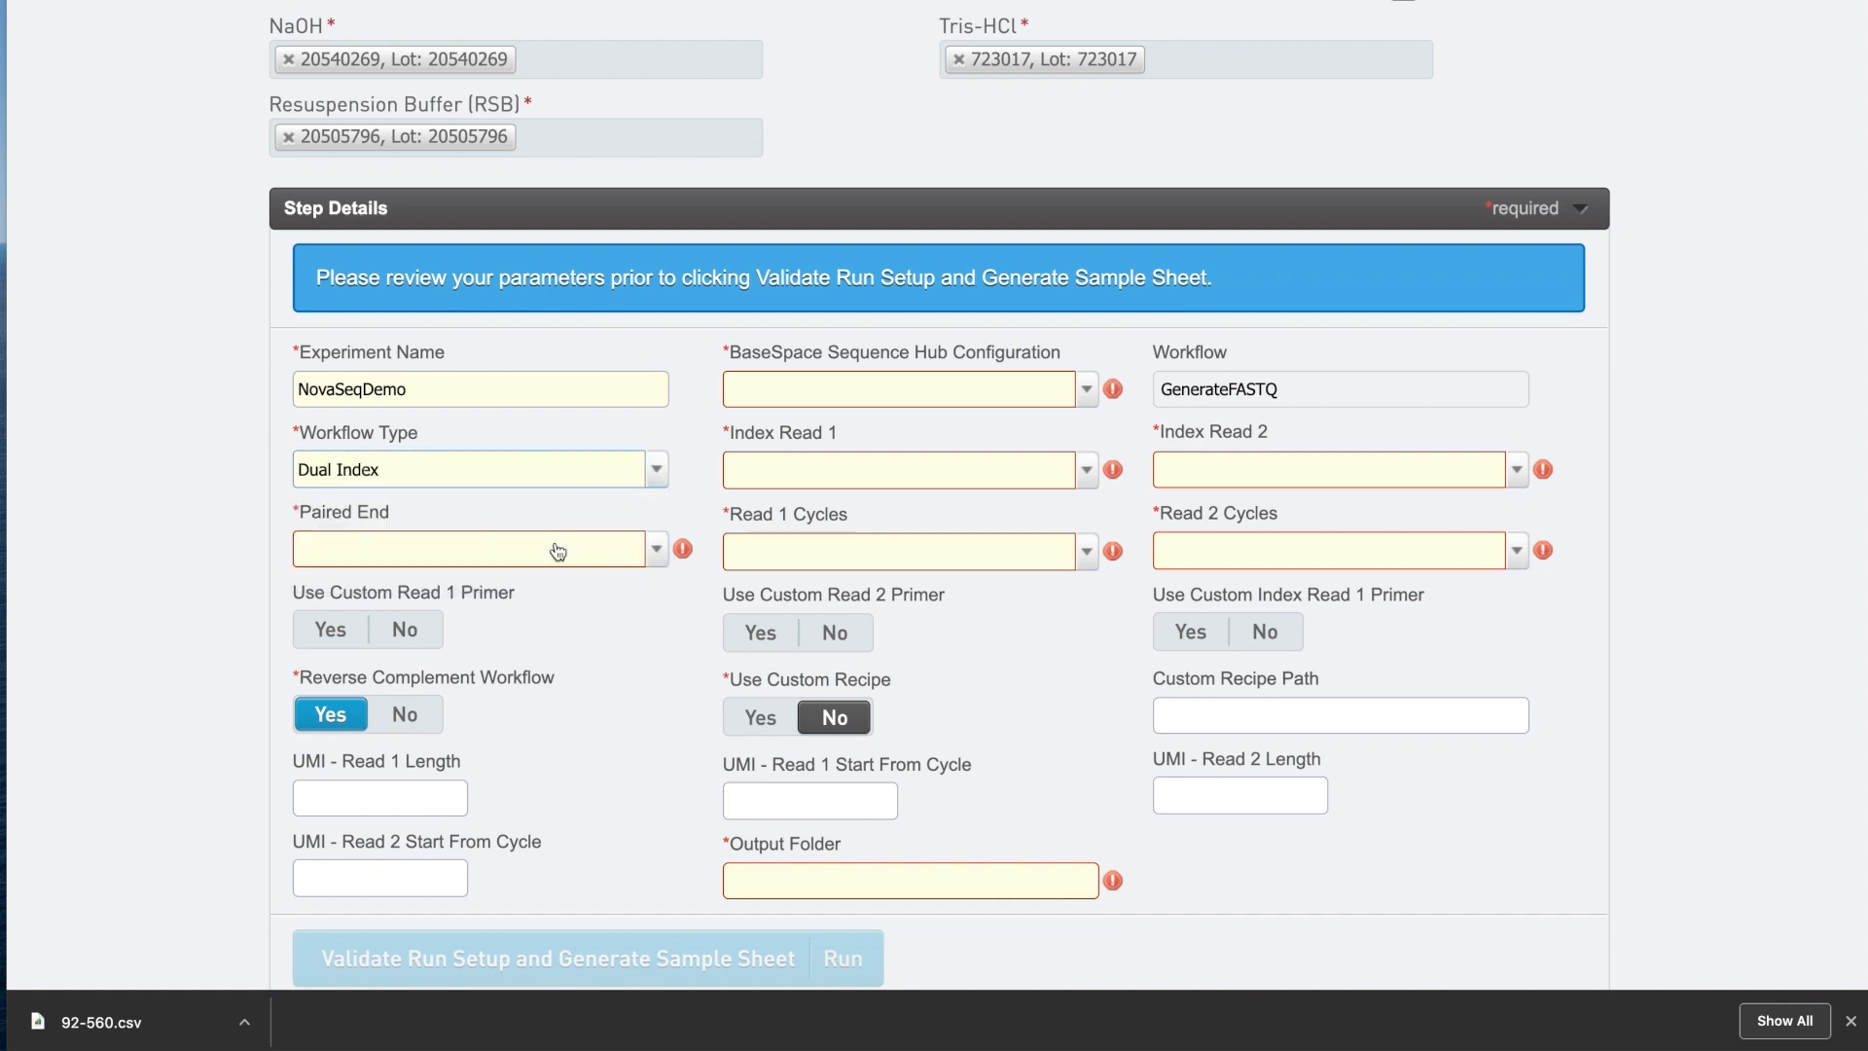
left_click(596, 563)
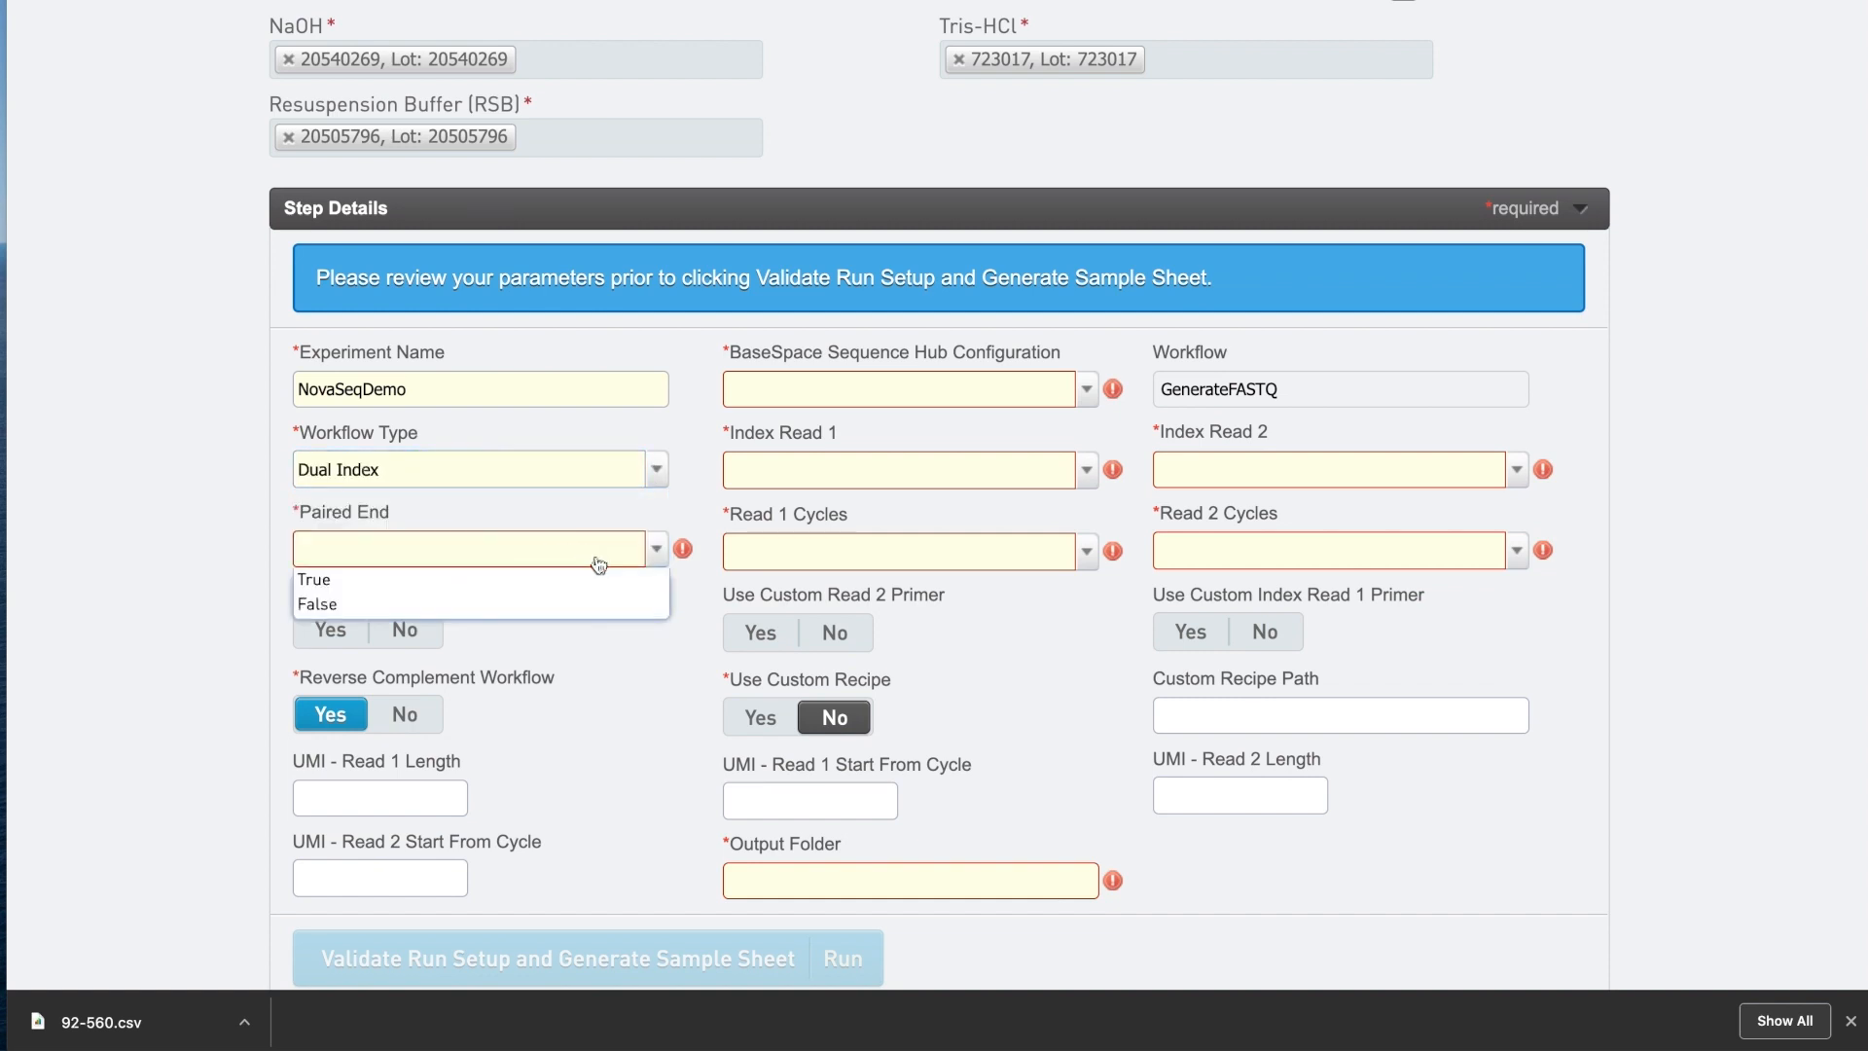
left_click(592, 604)
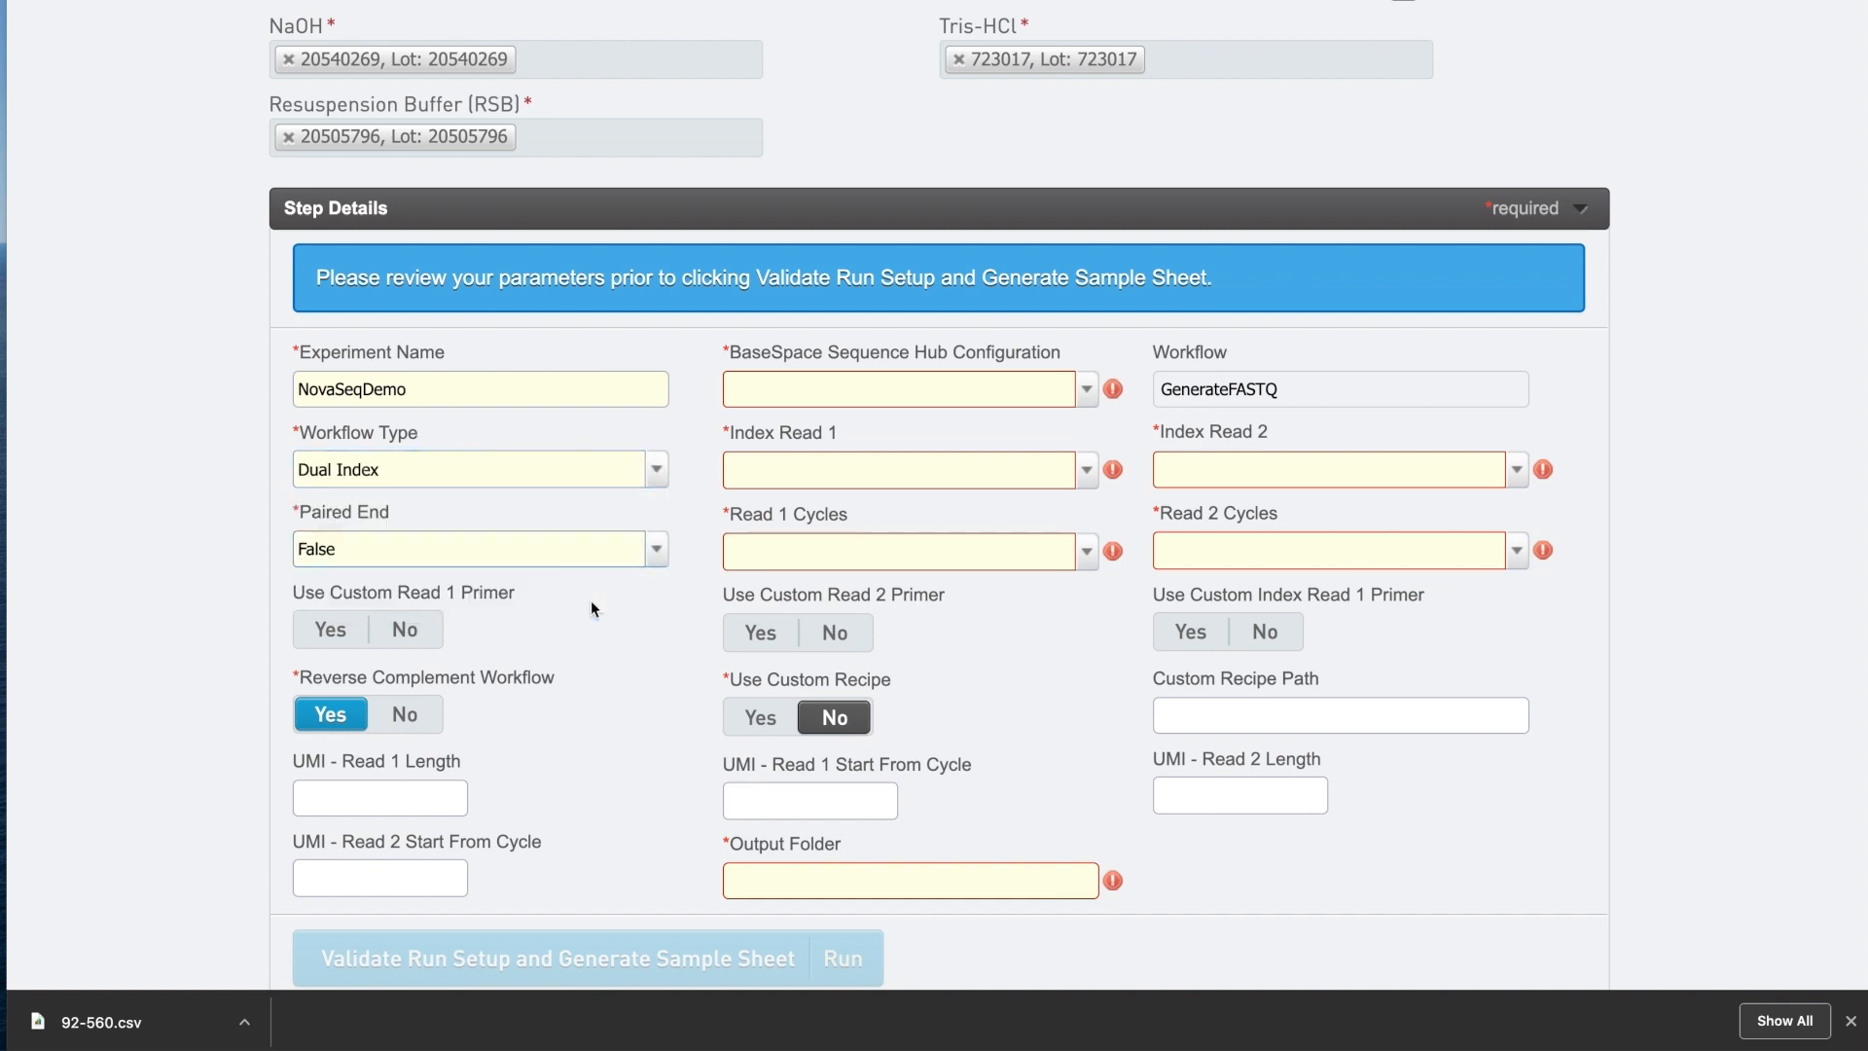
Turn off the custom primers and reverse complement, and set the sequence hub to Run Monitoring And Storage.
left_click(416, 633)
left_click(835, 632)
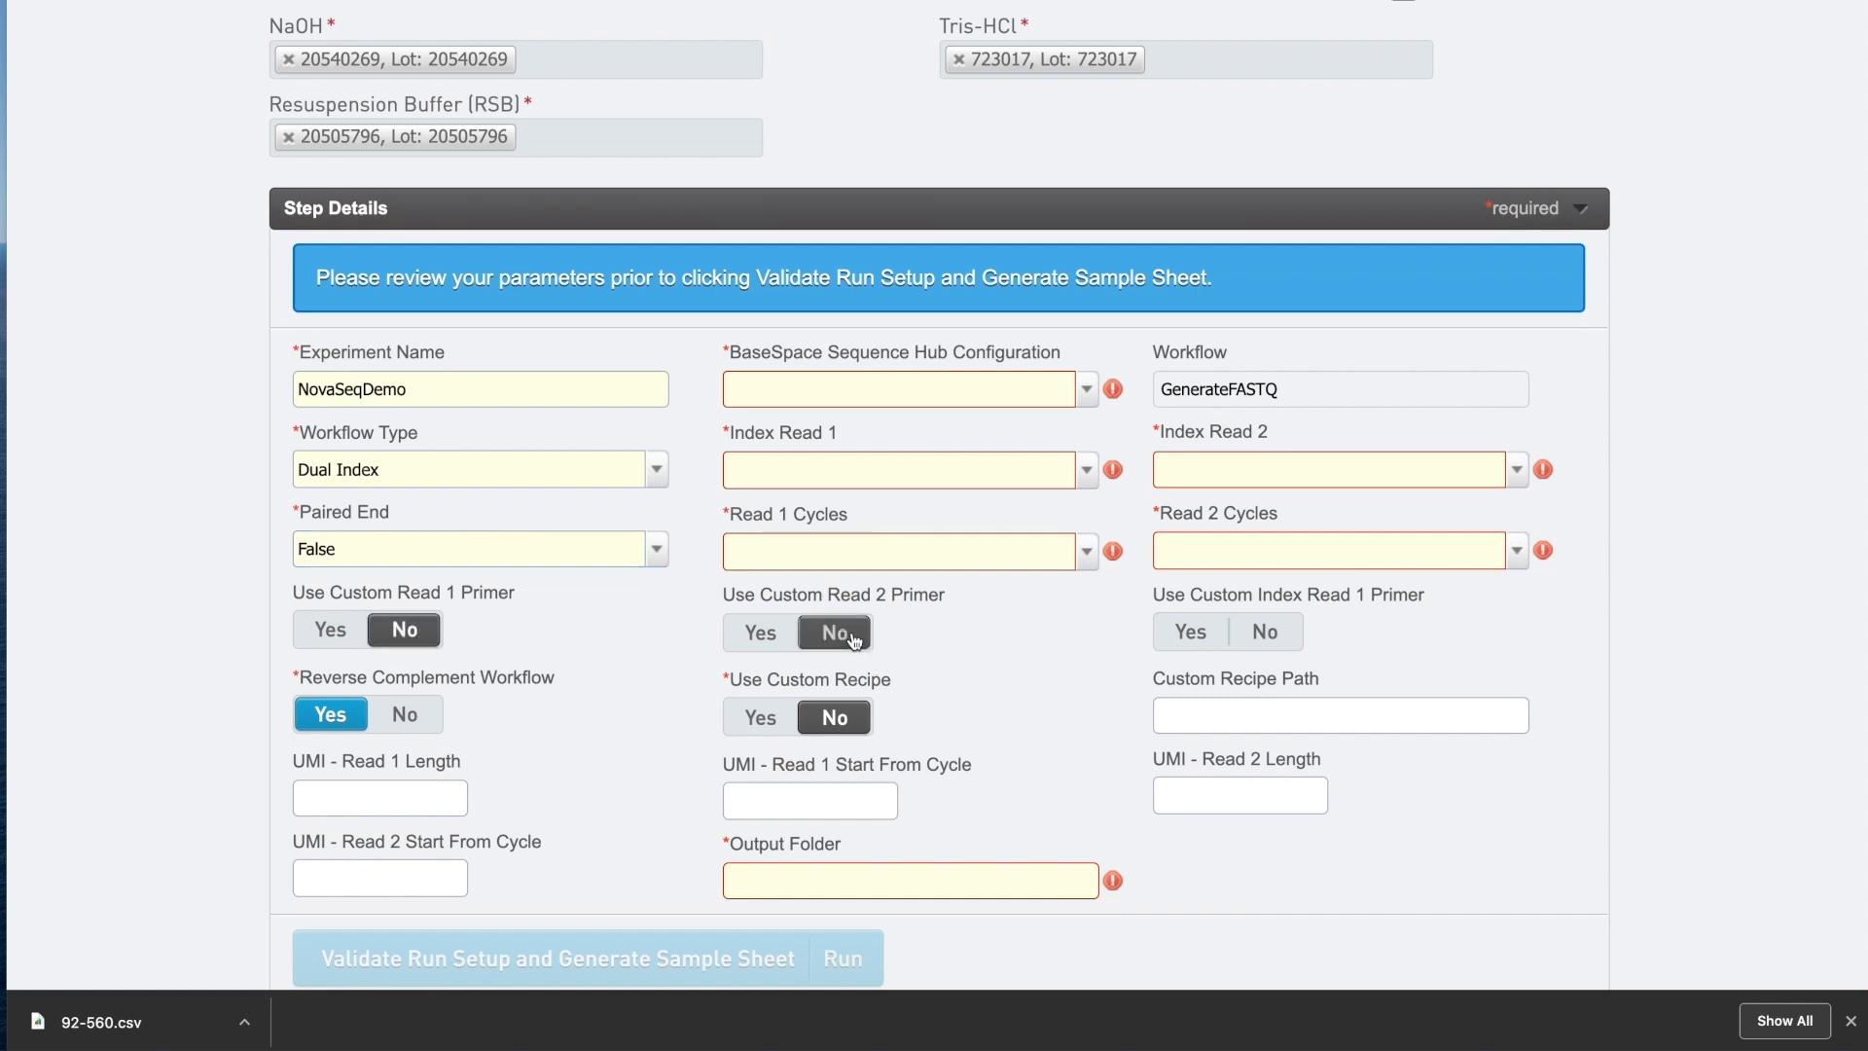
left_click(1265, 633)
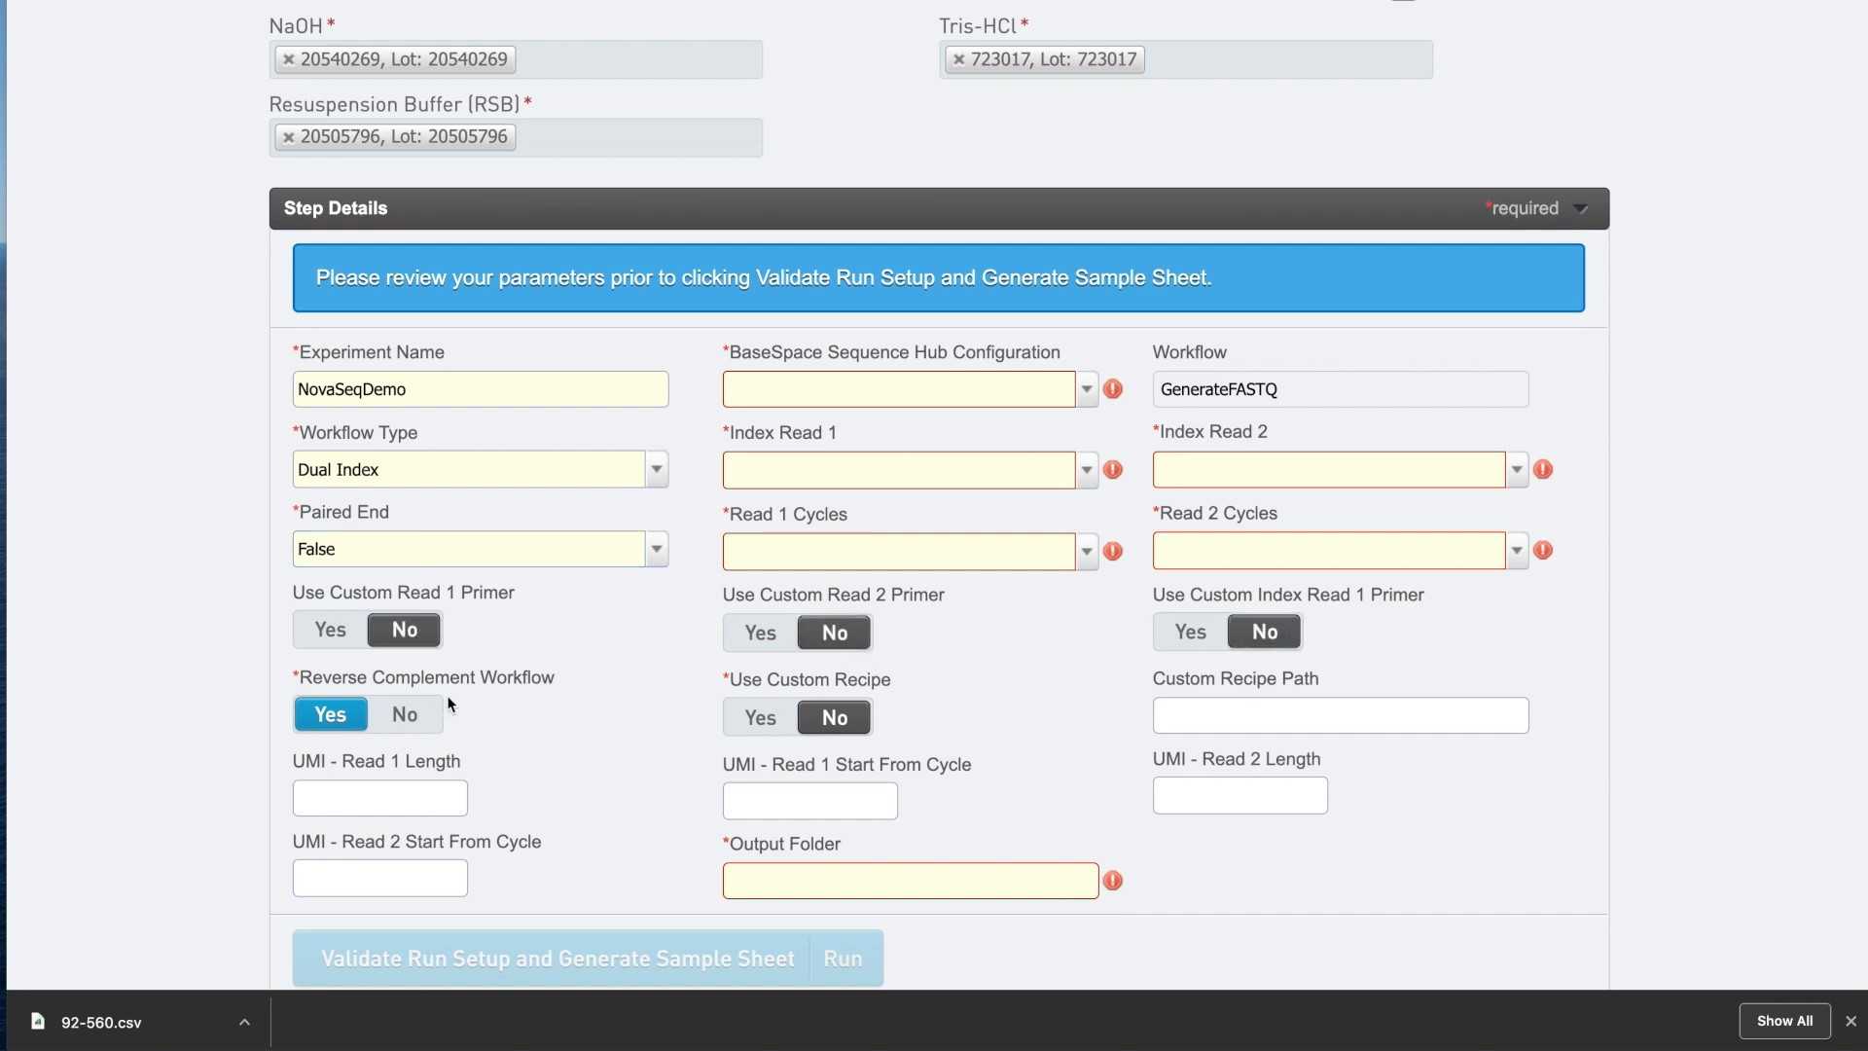
left_click(404, 715)
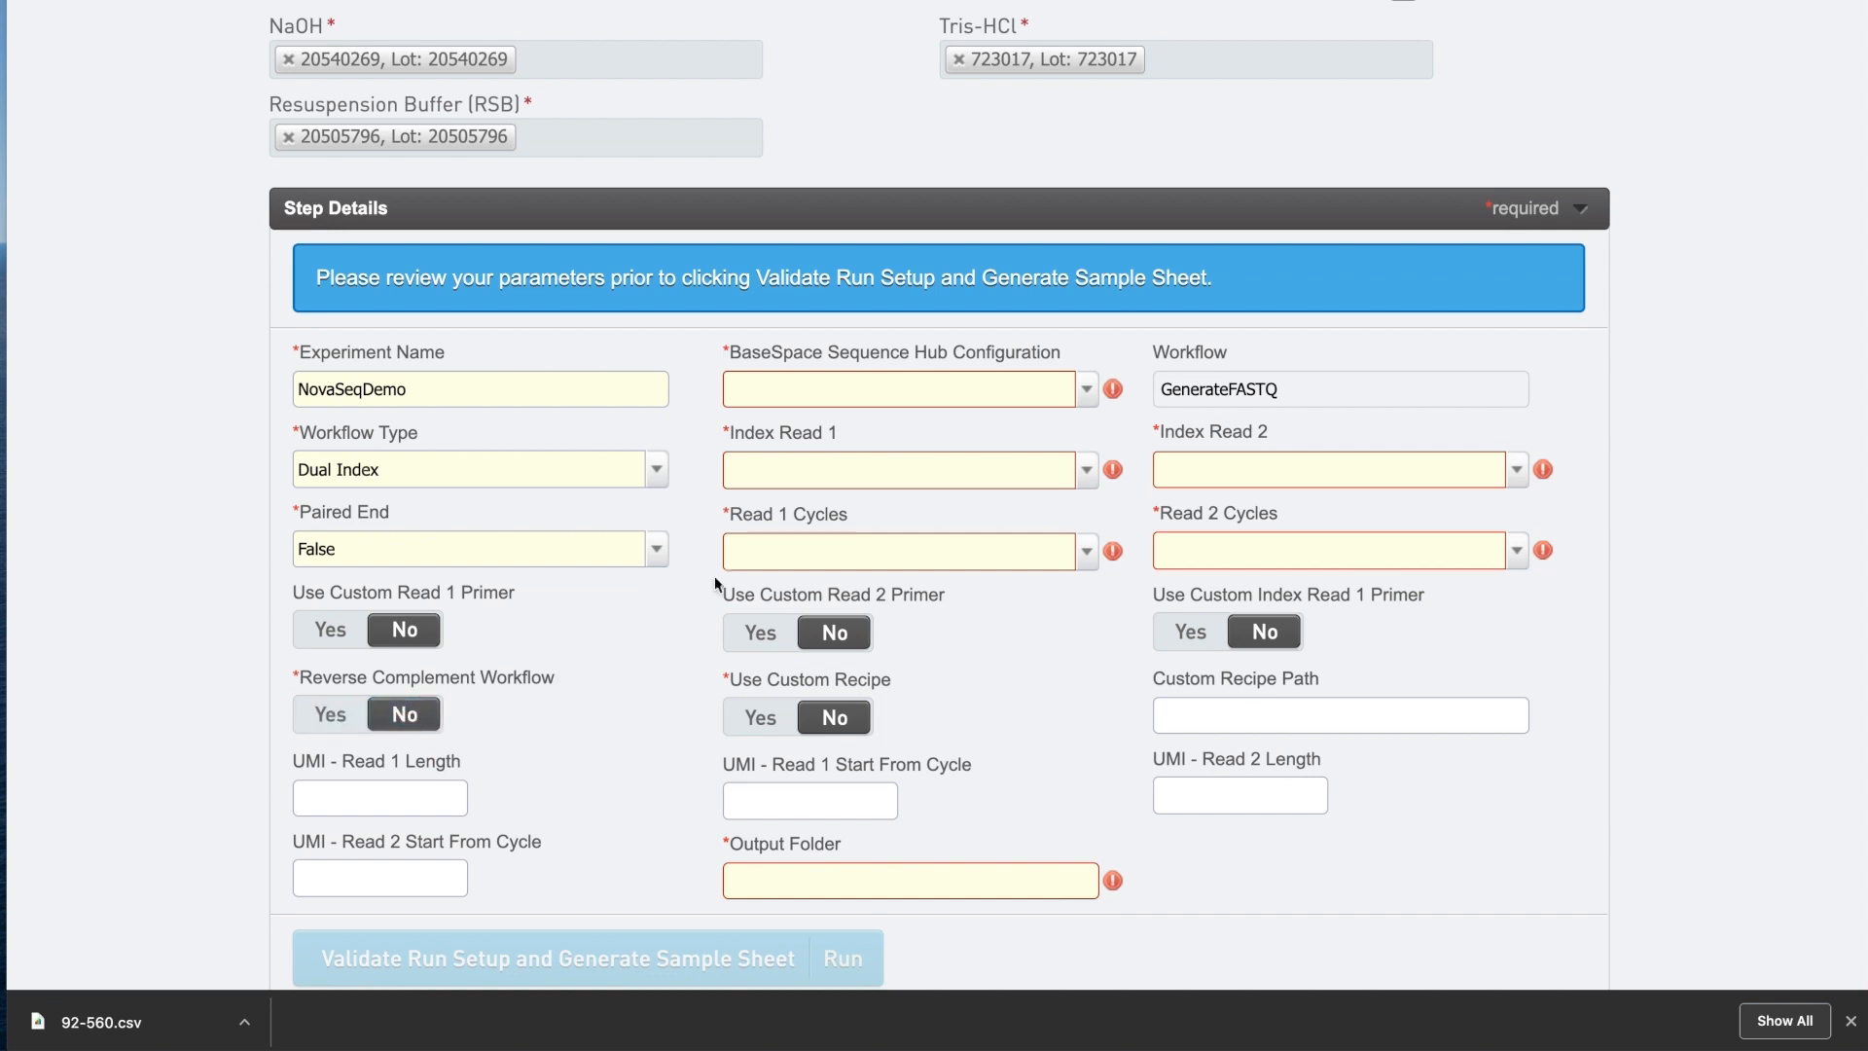
left_click(1080, 397)
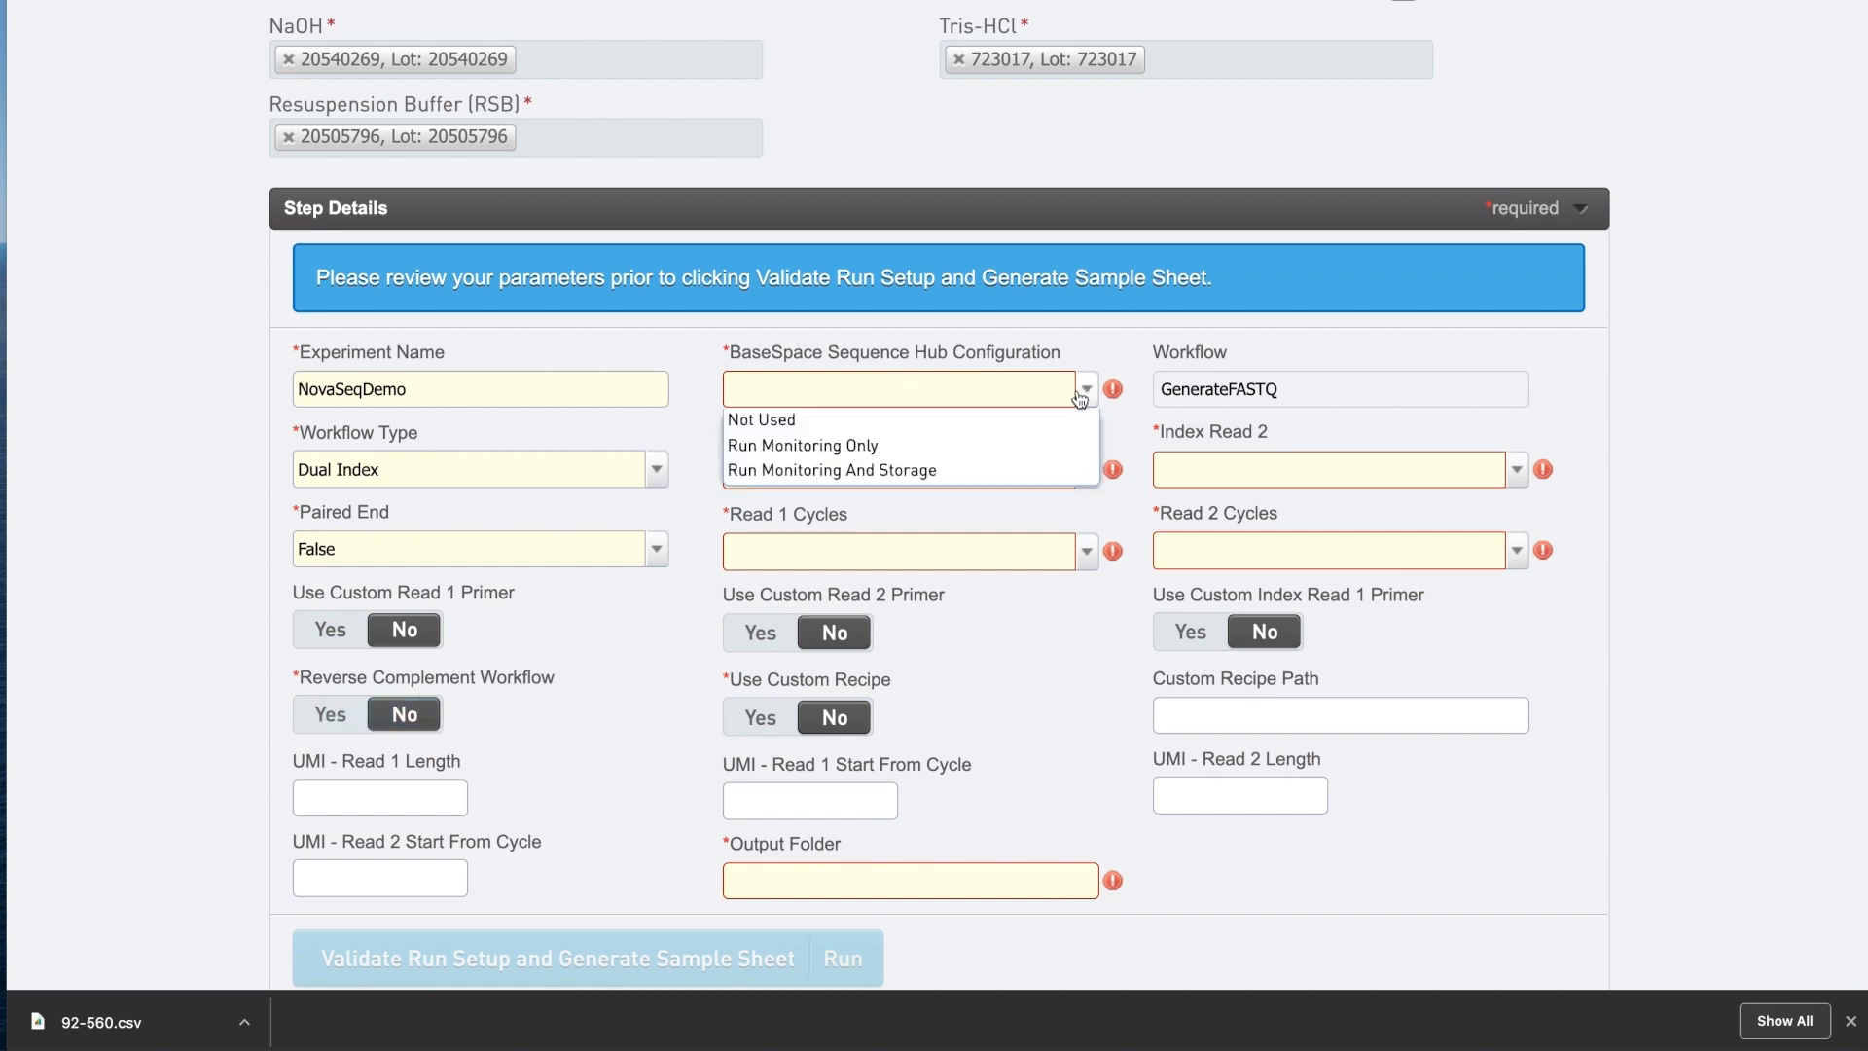
left_click(970, 473)
Set Index Read 1 and 2 to 10, Read 1 Cycles to 75 and Read 2 Cycles to 0.
left_click(1087, 471)
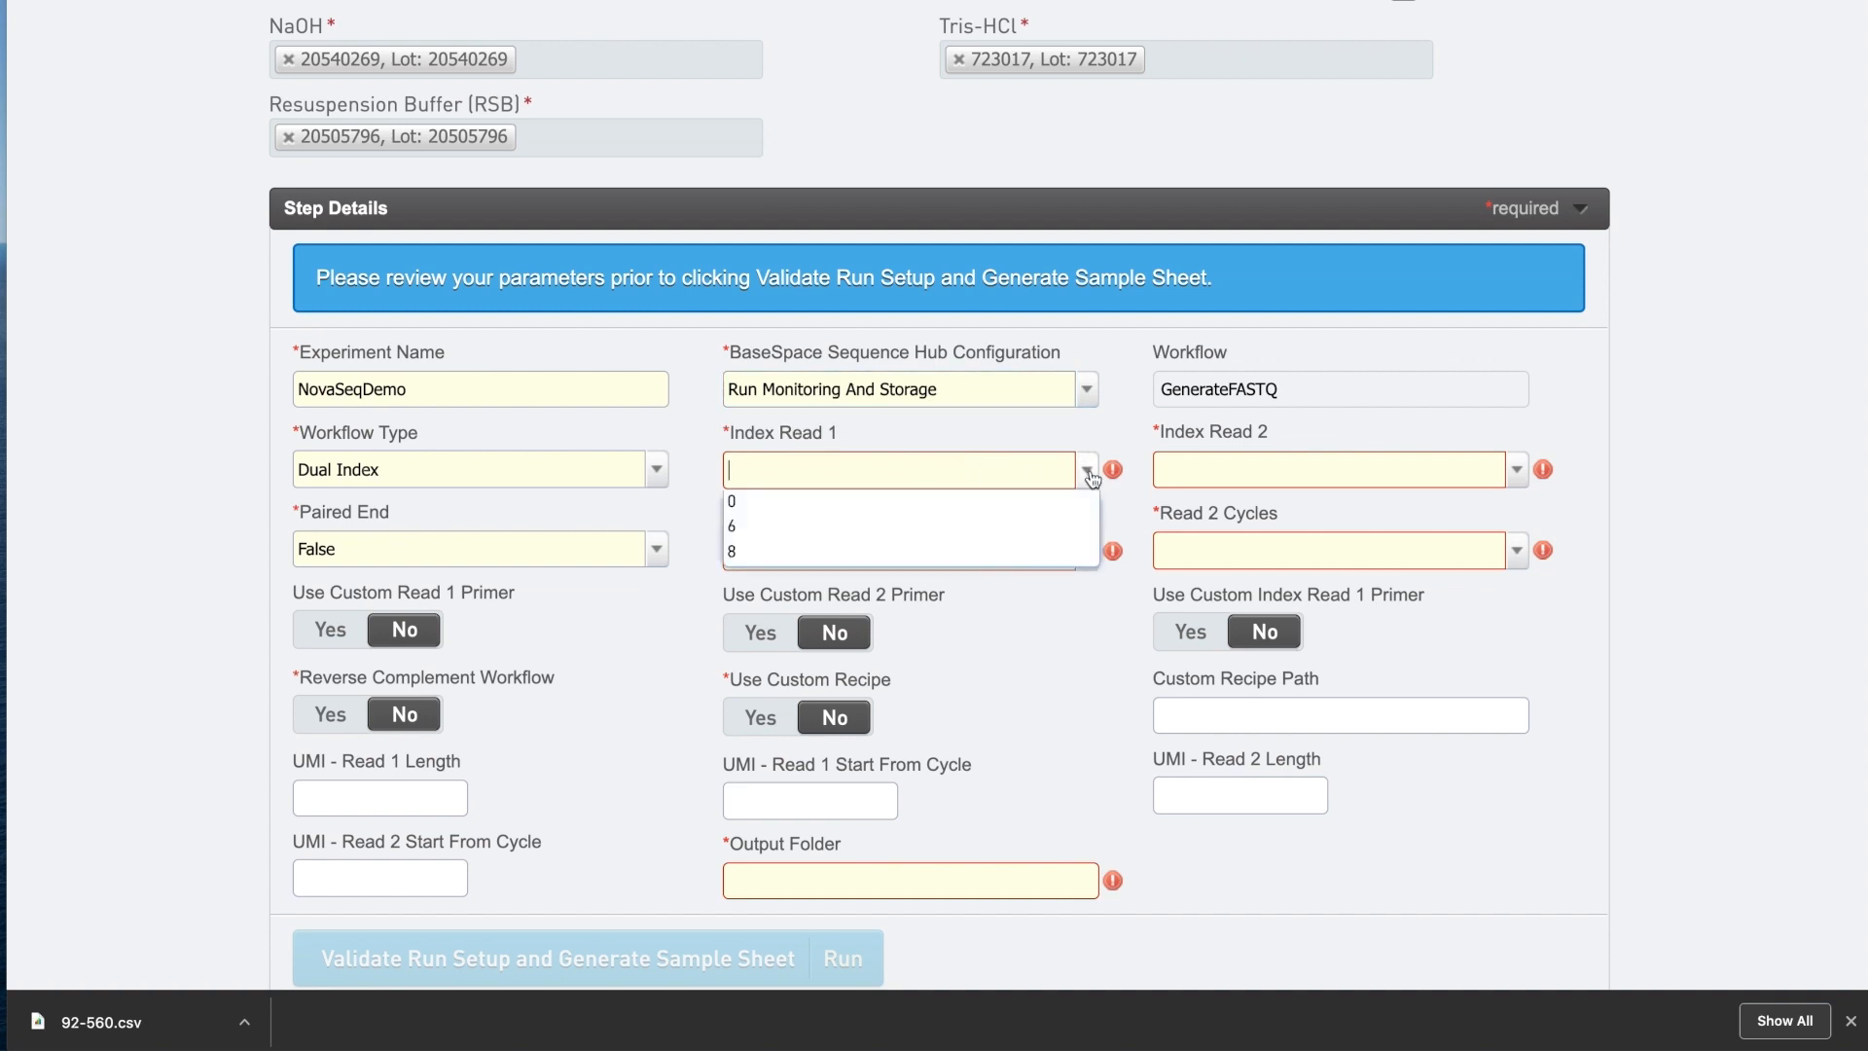
type("10")
key("Tab")
type("10")
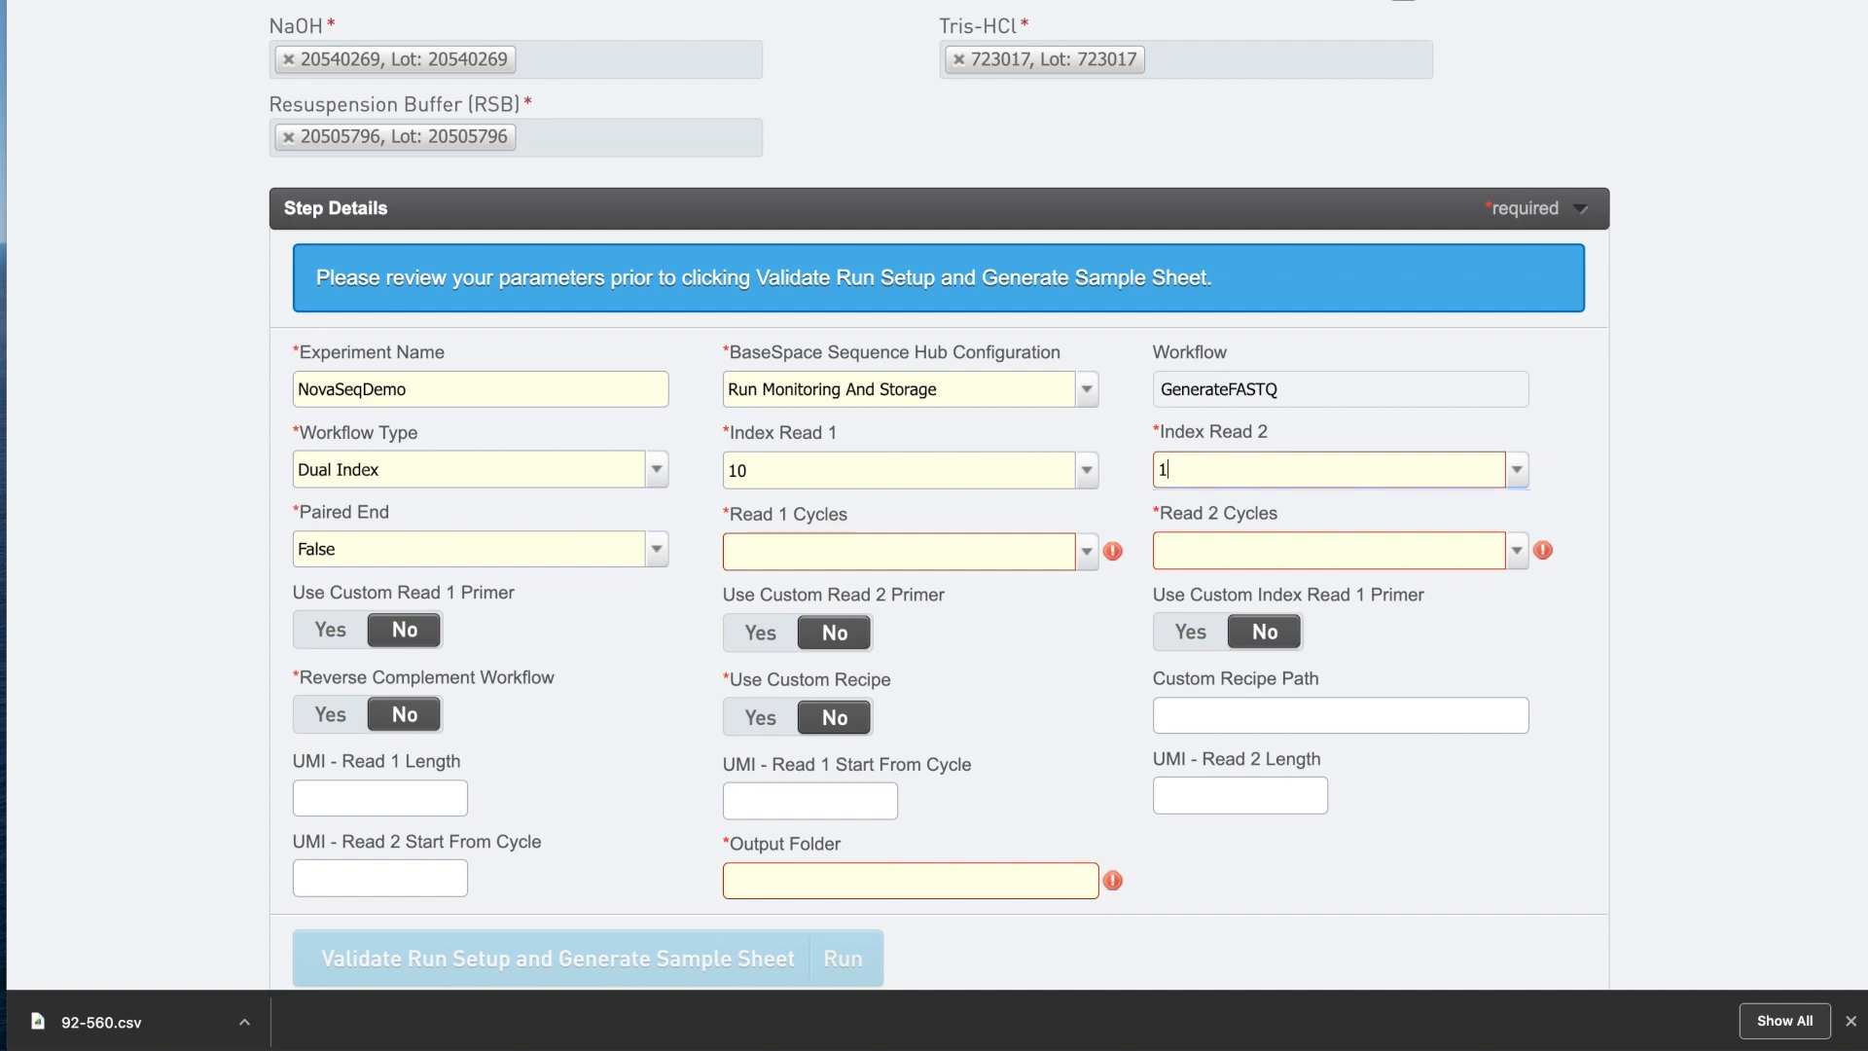
left_click(768, 560)
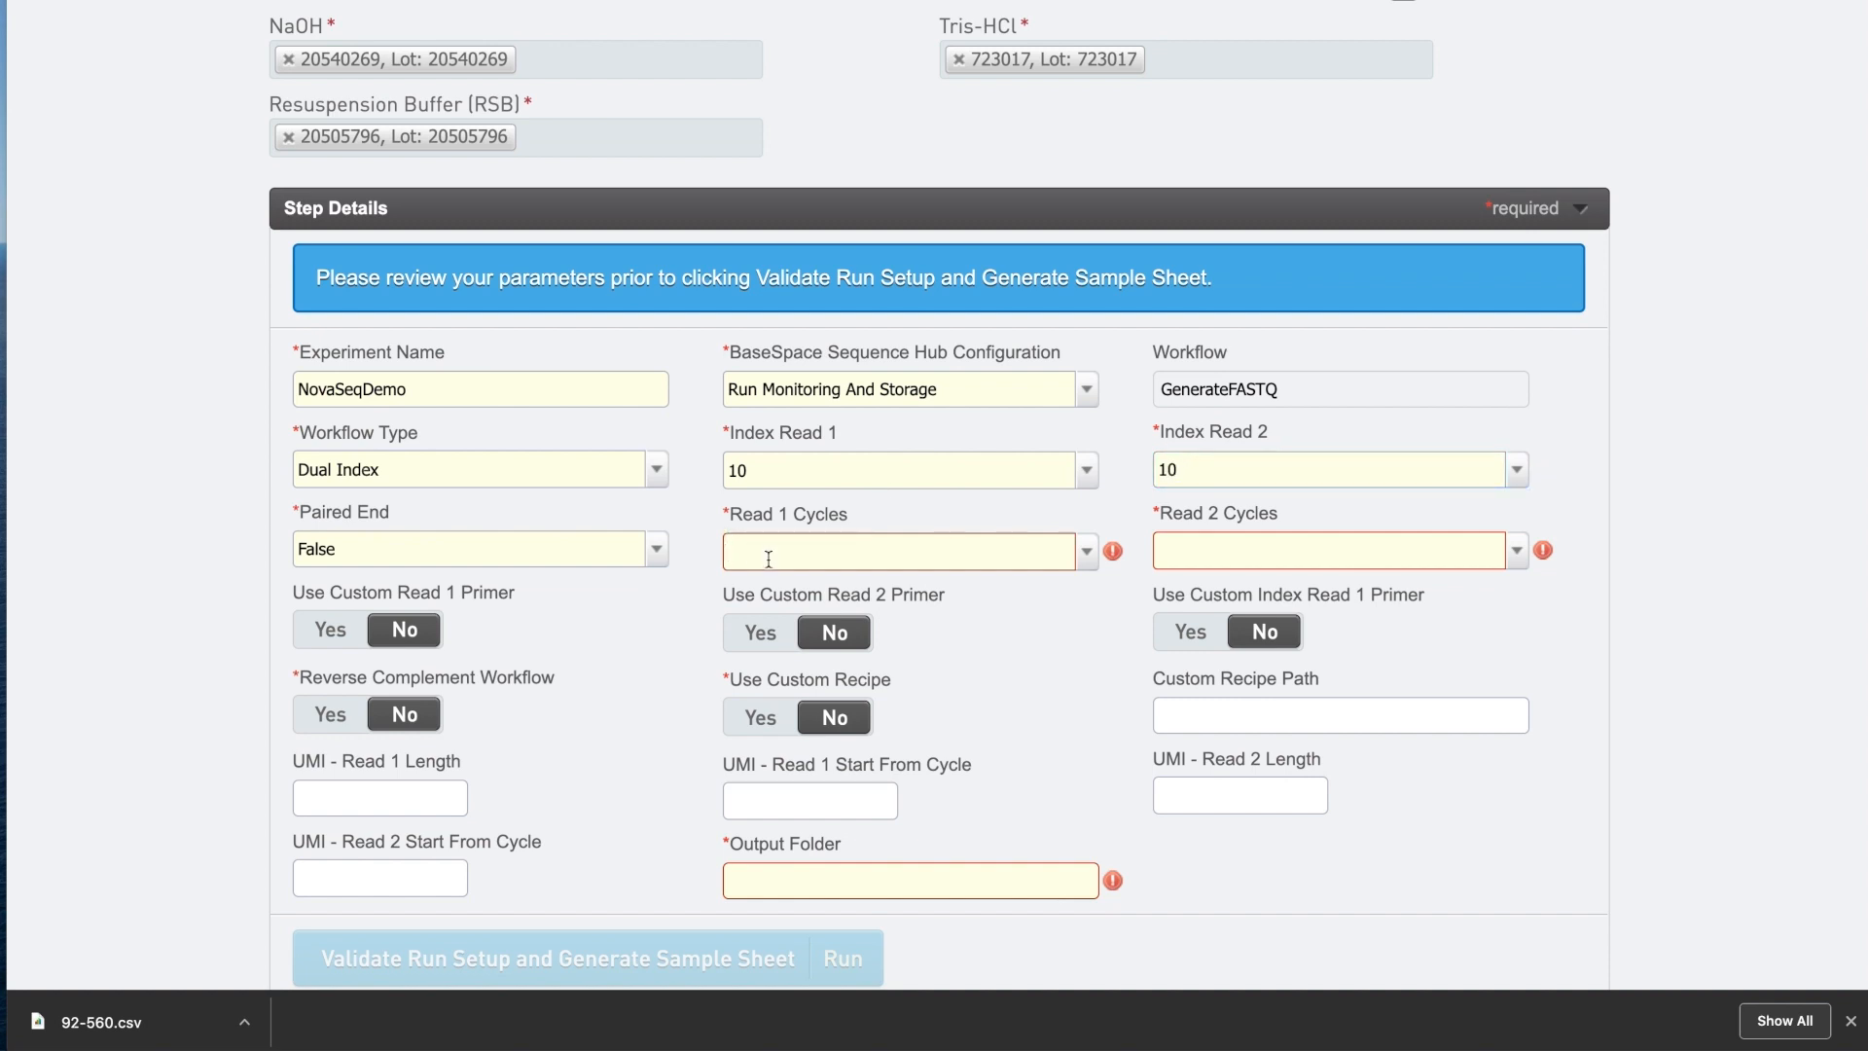
type("75")
left_click(1301, 554)
type("0")
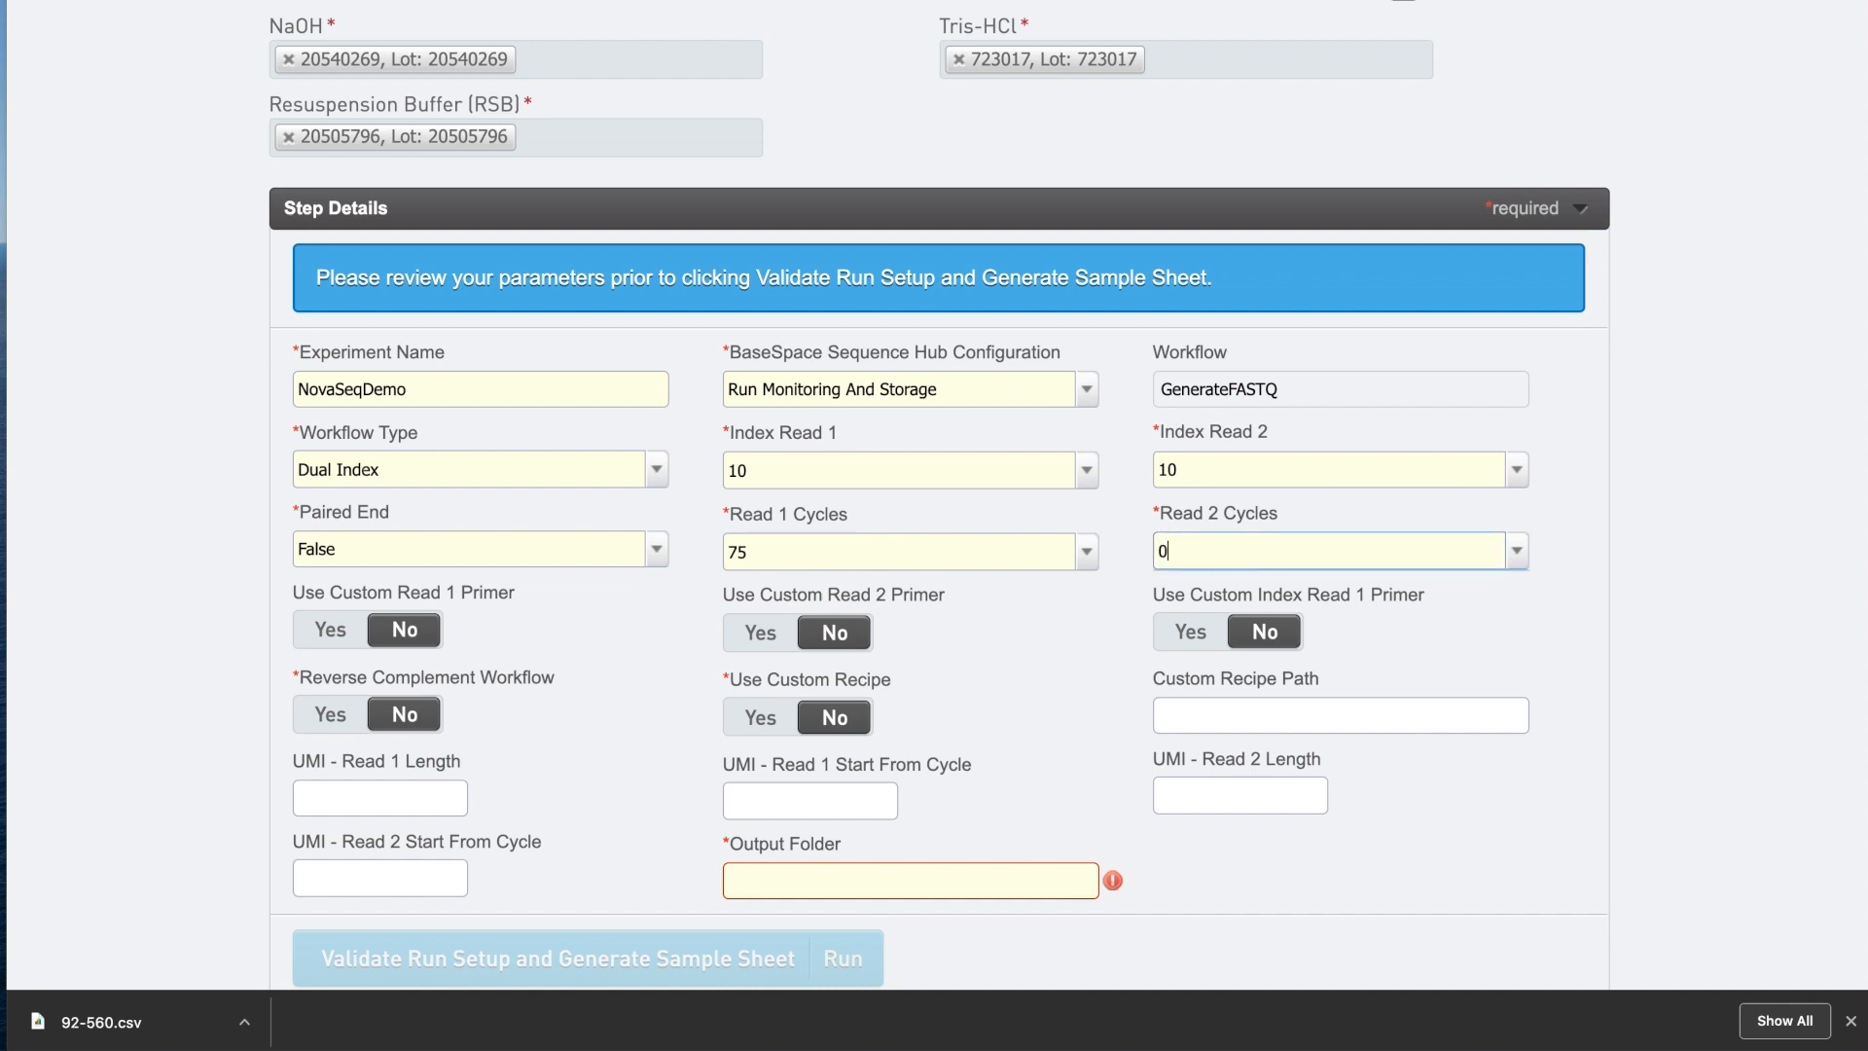
Enter Y:\runs as the output folder.
scroll(1661, 746, "down", 2)
left_click(796, 756)
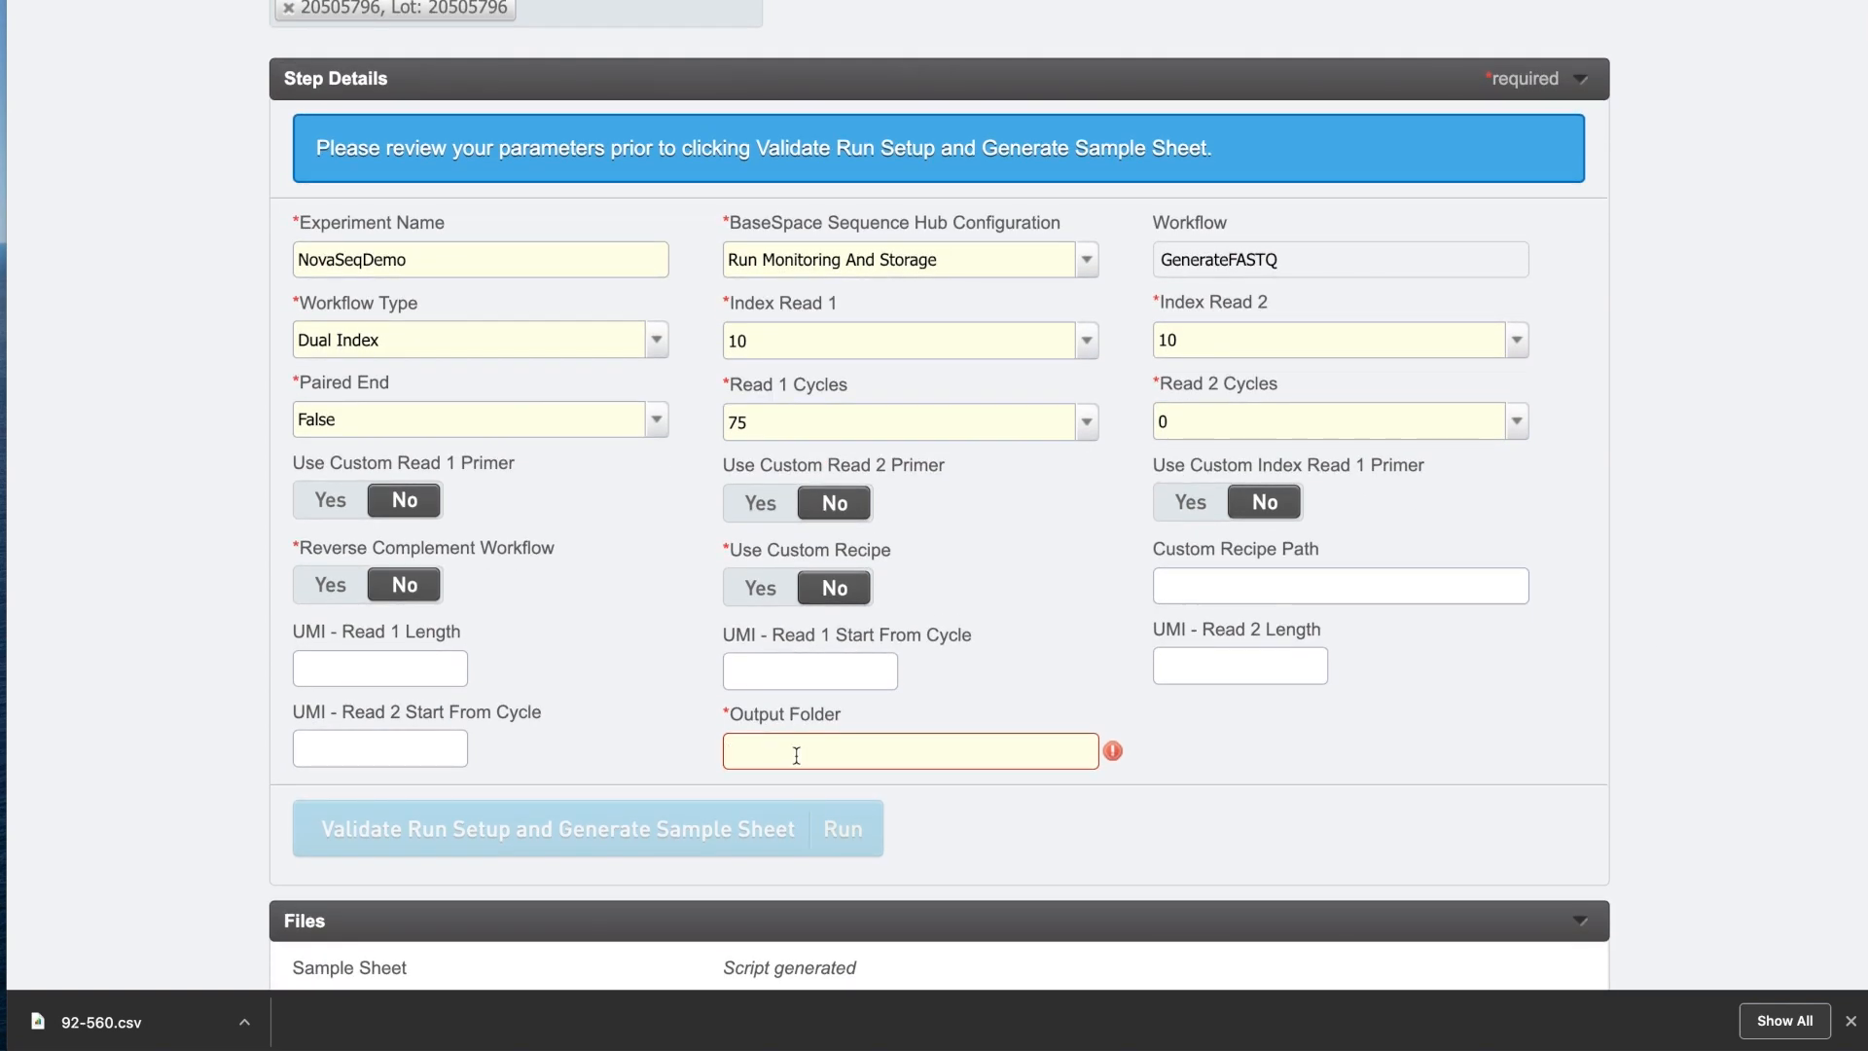
type("Y:")
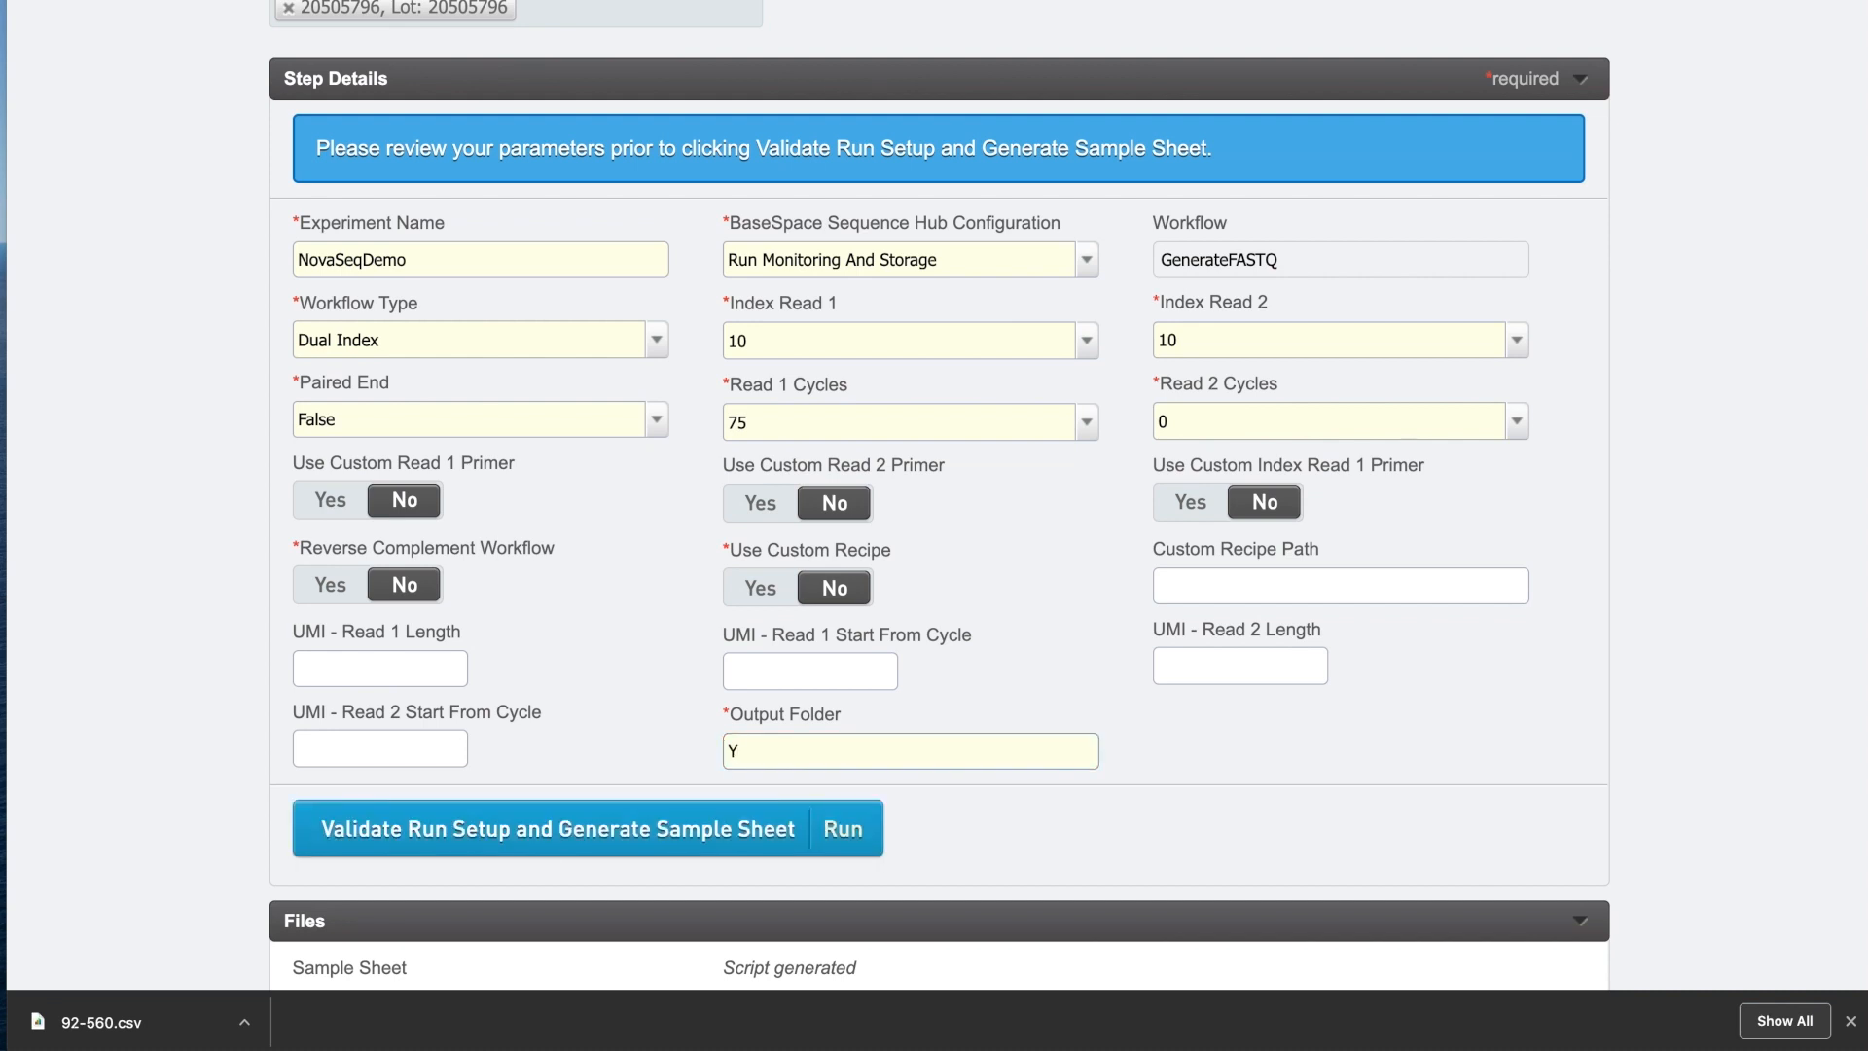
type("\\runs")
scroll(1067, 853, "down", 2)
scroll(1068, 846, "up", 1)
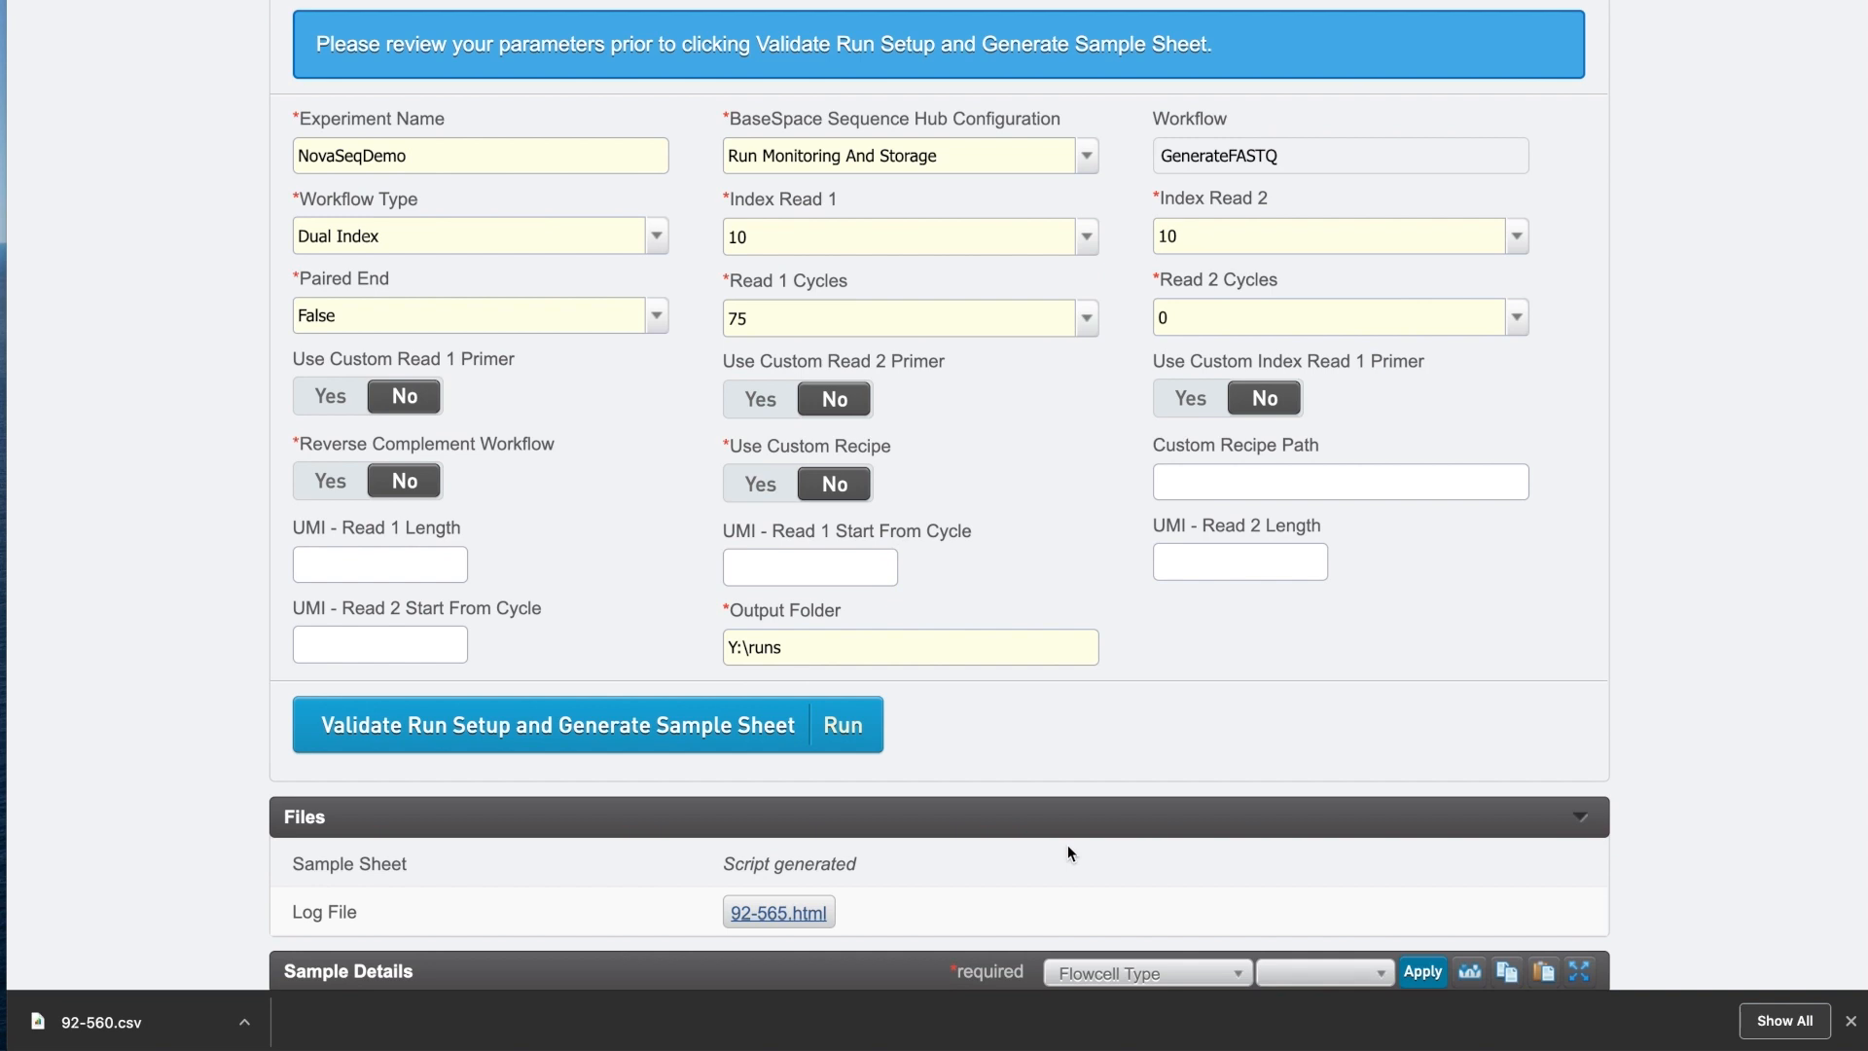
Validate the run setup and download the generated NV0178797-LIB.csv sample sheet.
left_click(679, 740)
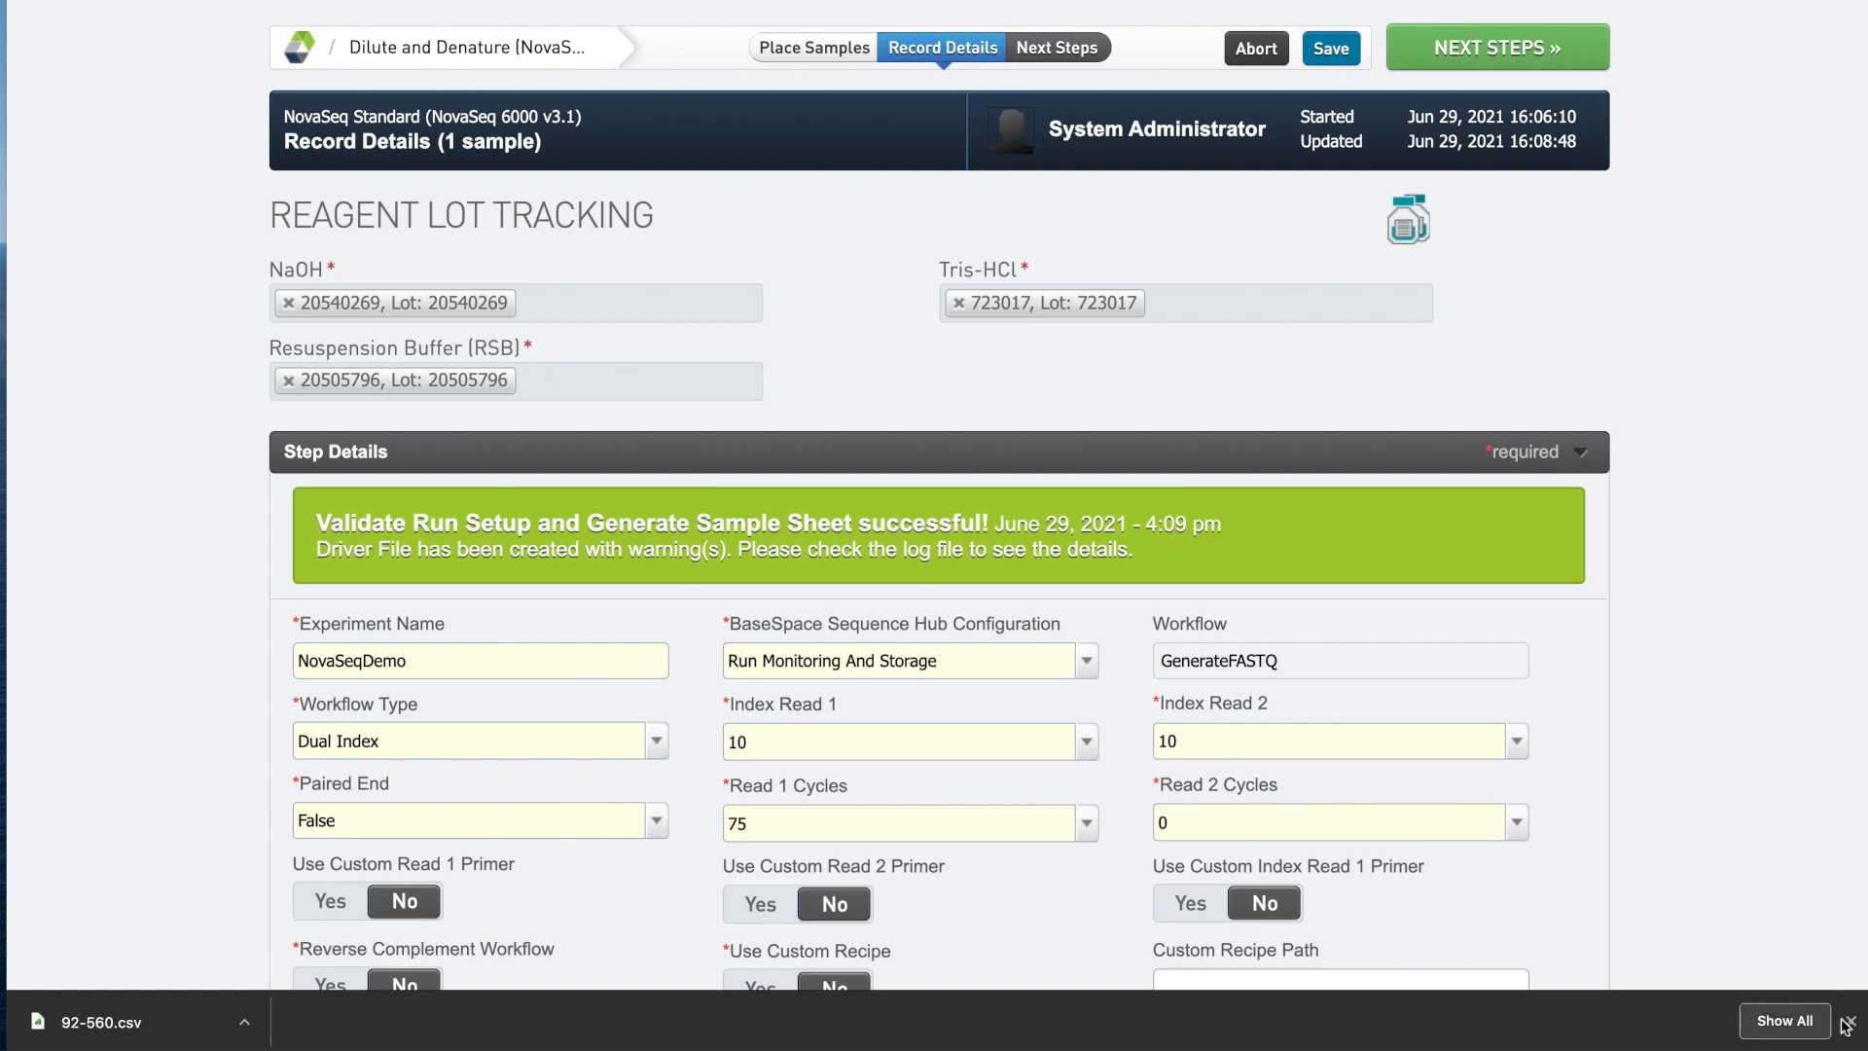
left_click(1851, 1021)
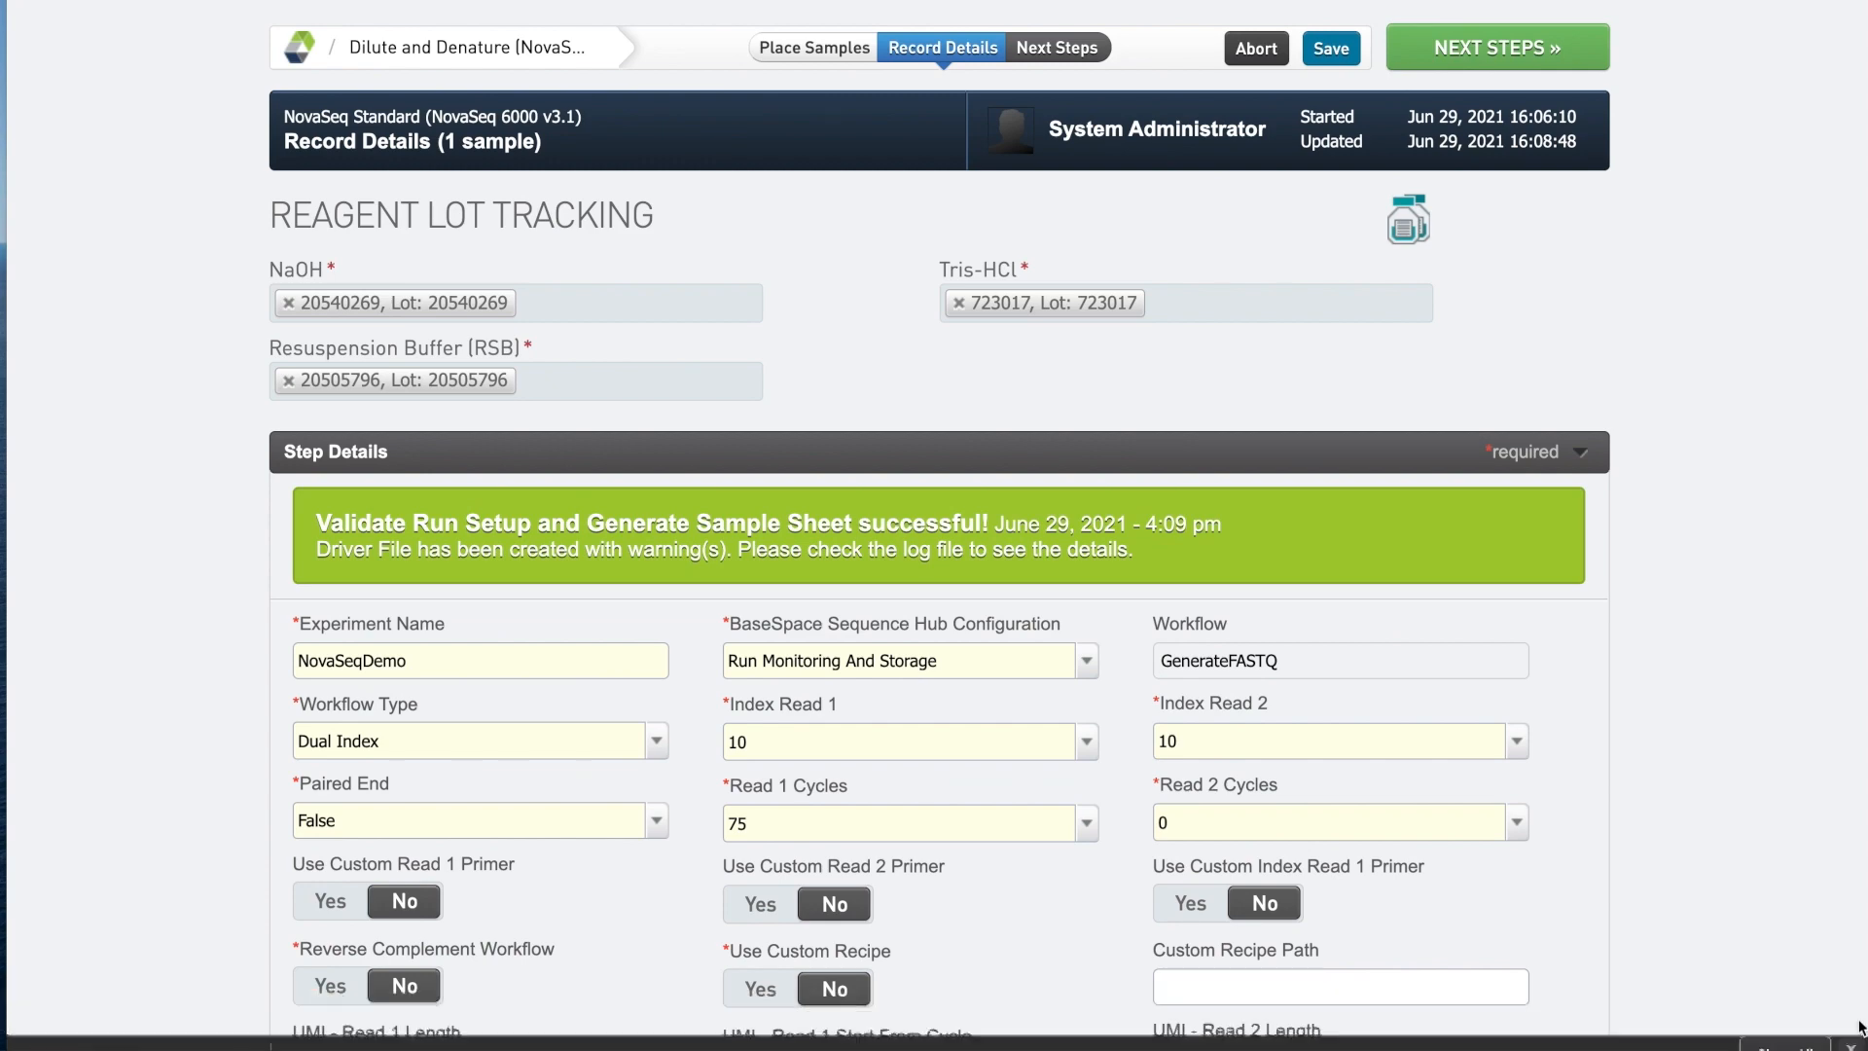
scroll(1684, 773, "down", 6)
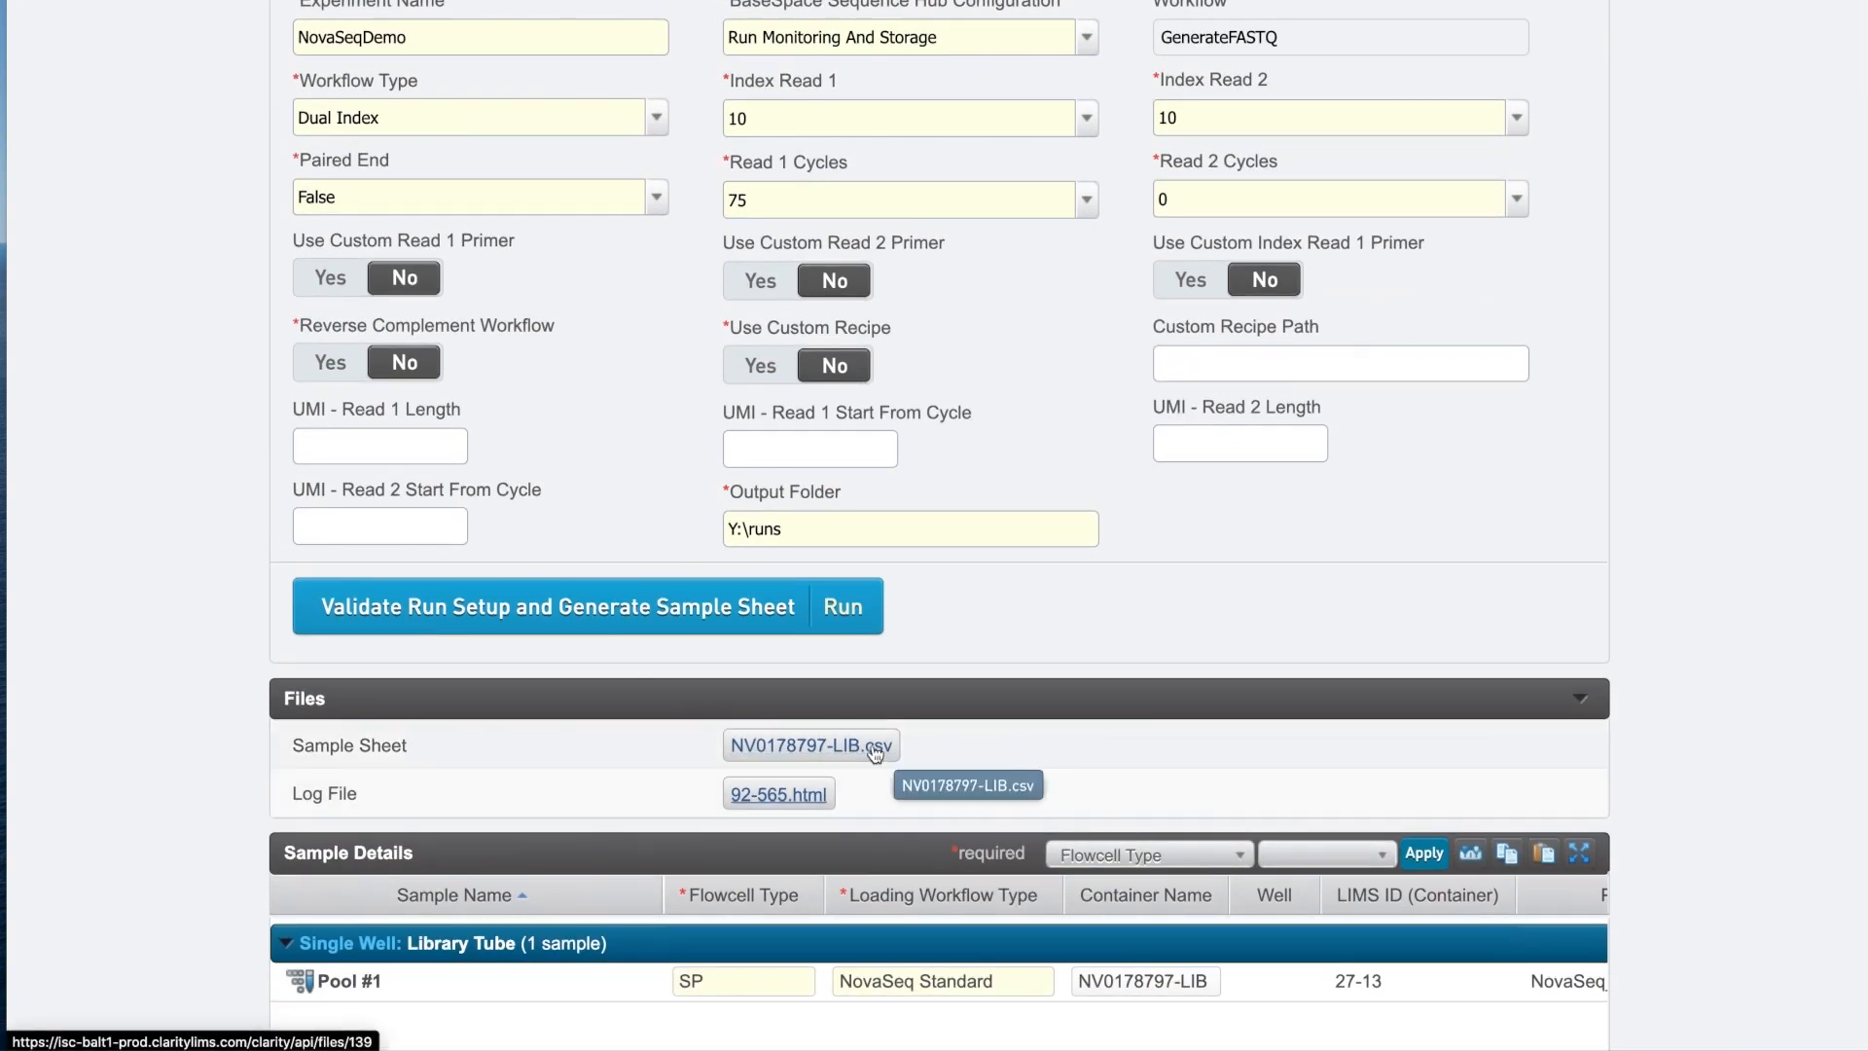
left_click(876, 750)
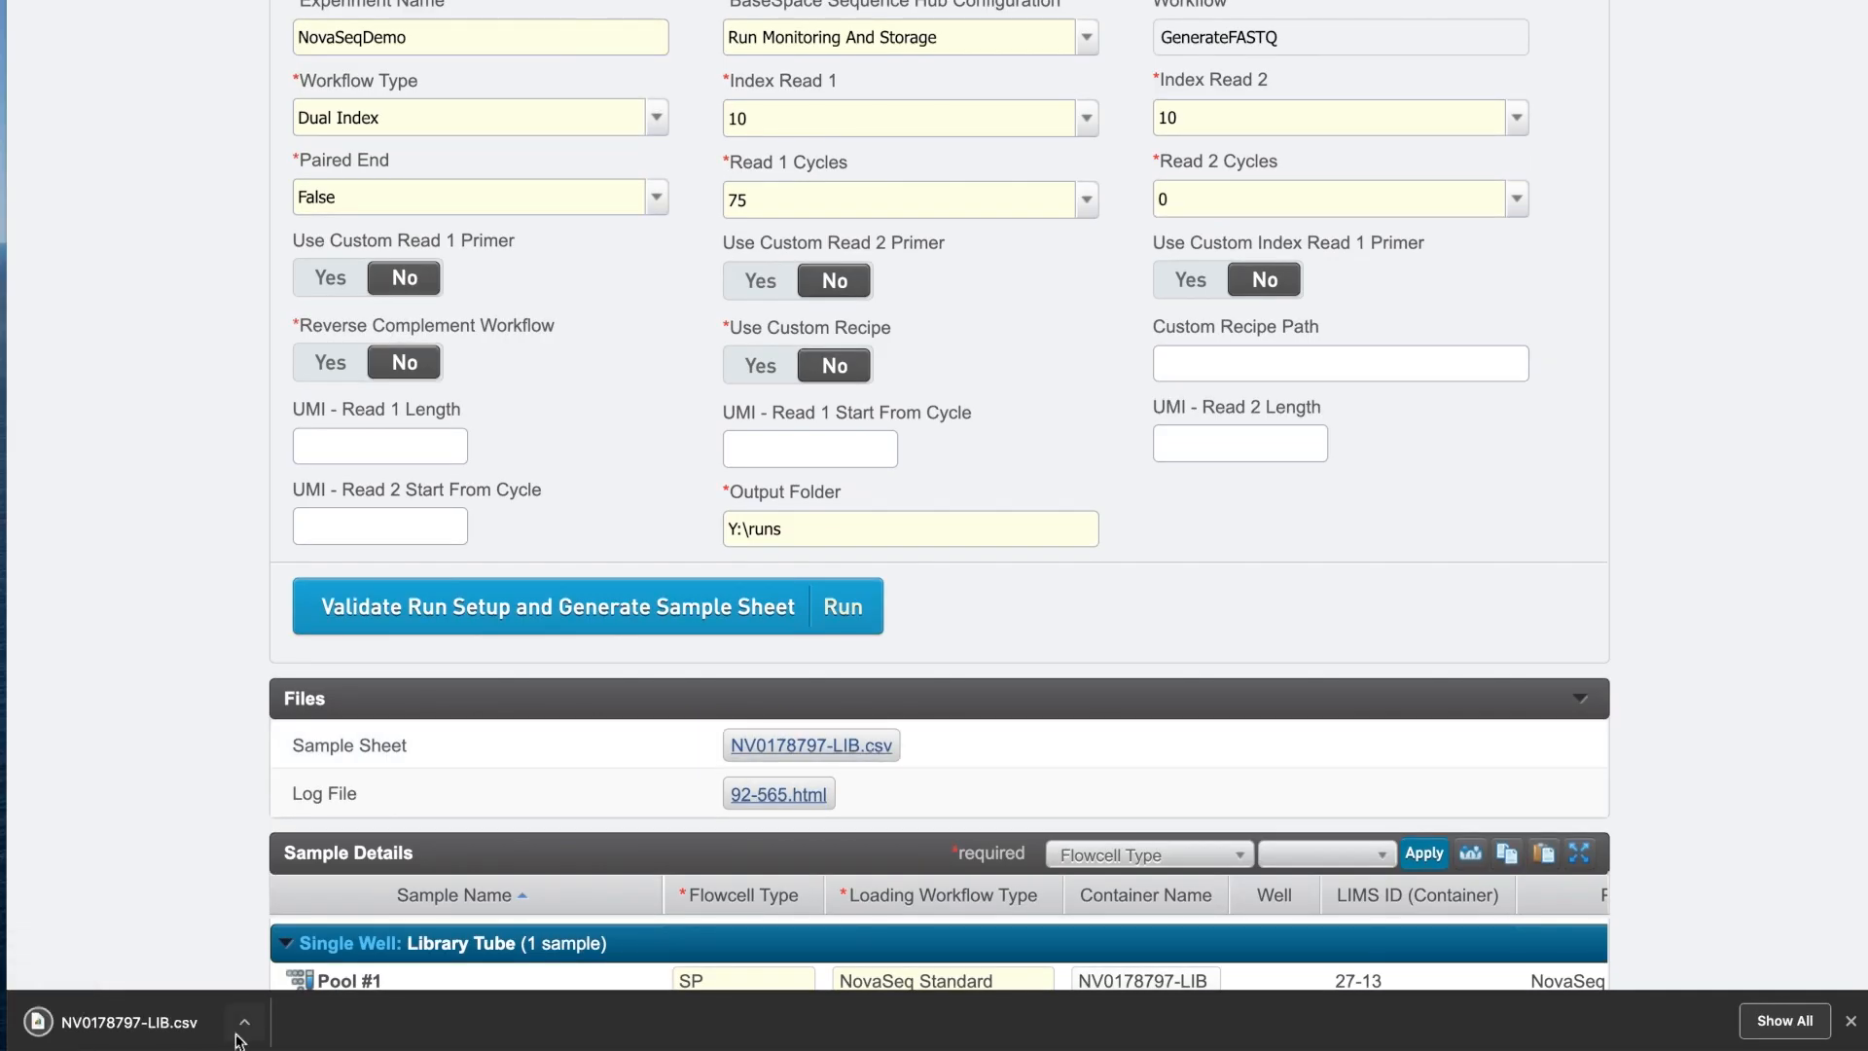
Reveal the downloaded csv in Finder and open it with Microsoft Excel.
left_click(240, 1030)
left_click(296, 998)
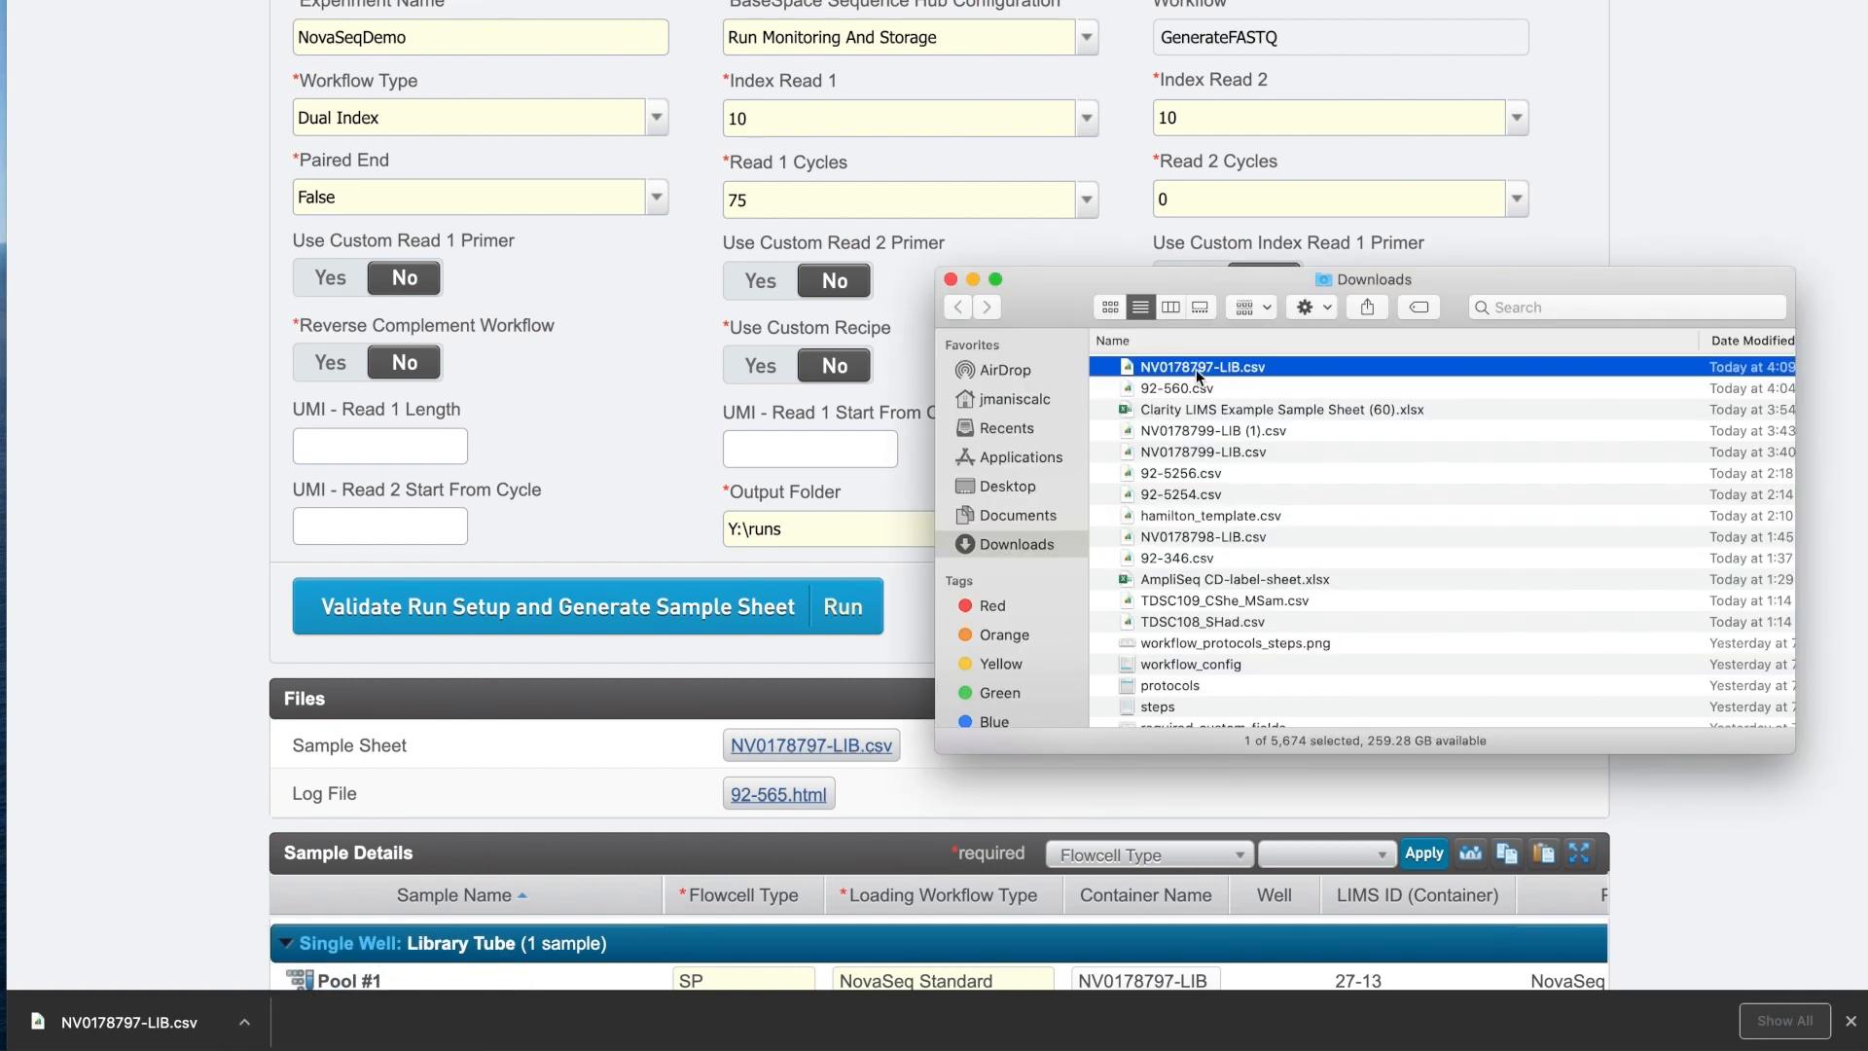
right_click(1195, 370)
mouse_move(1314, 409)
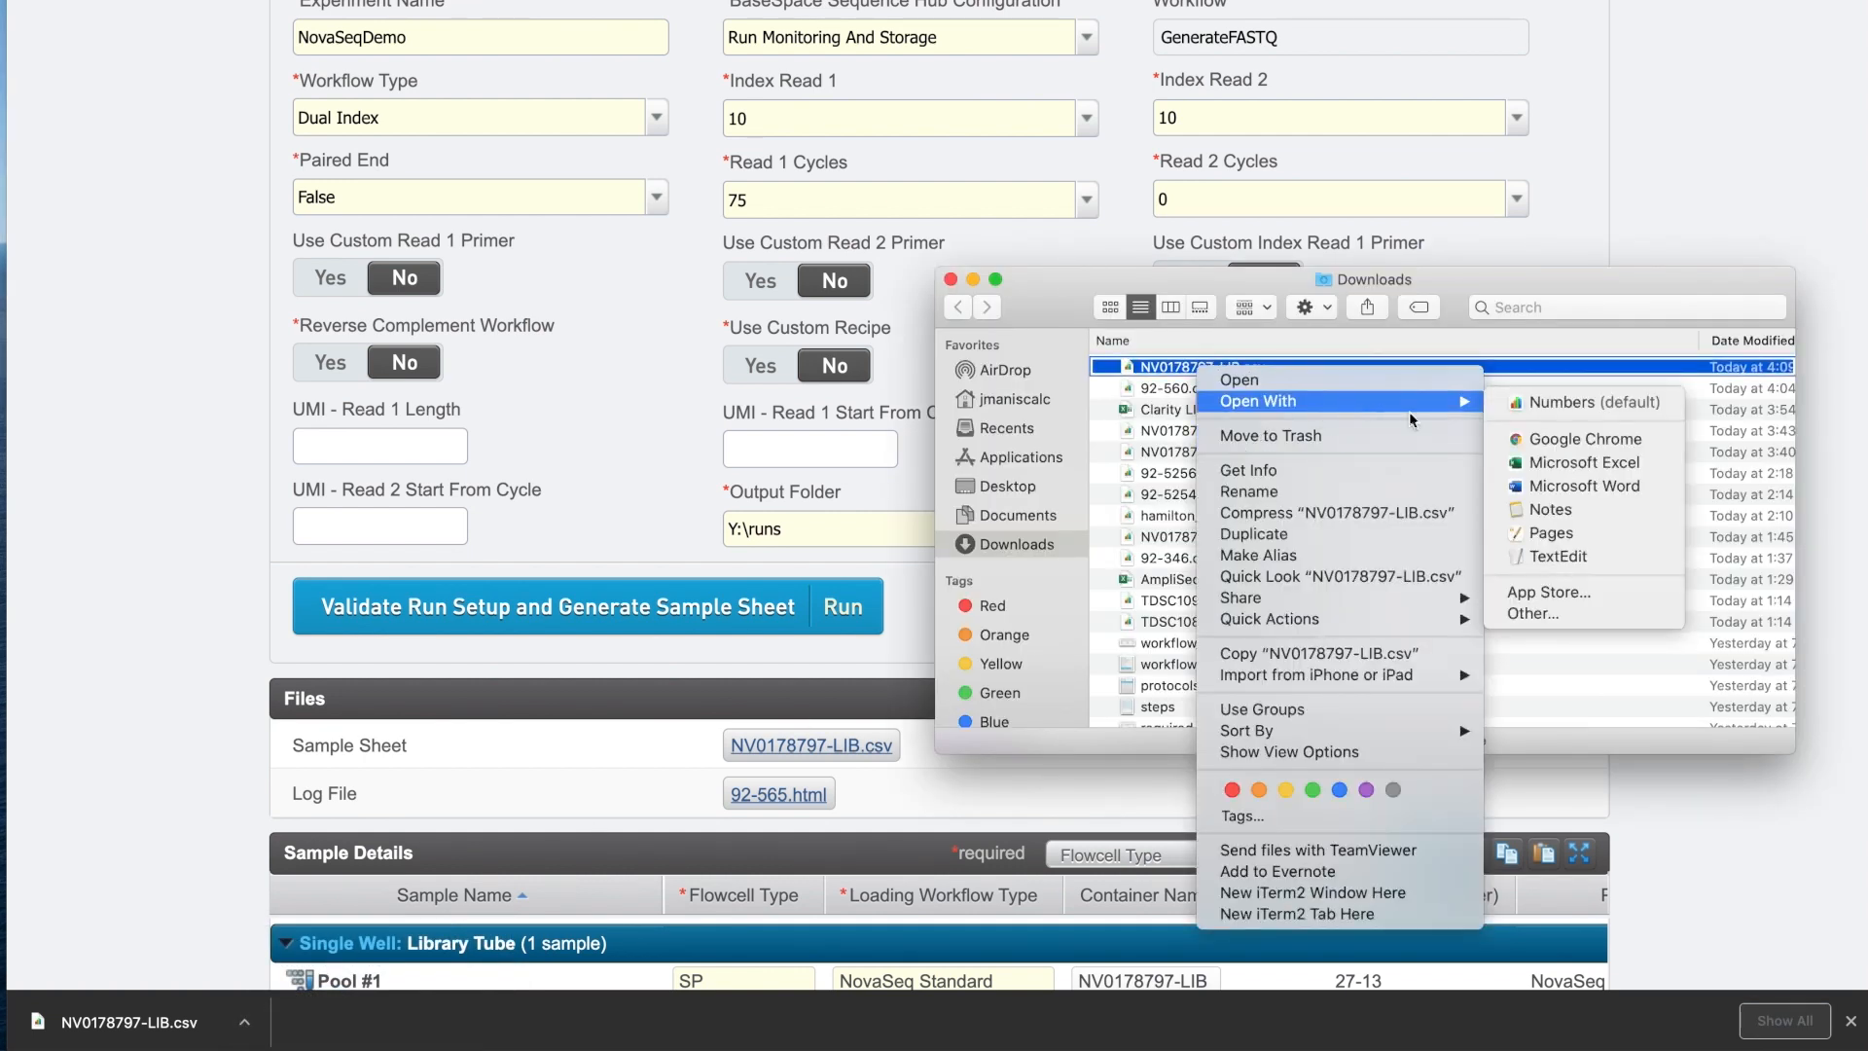
left_click(1597, 469)
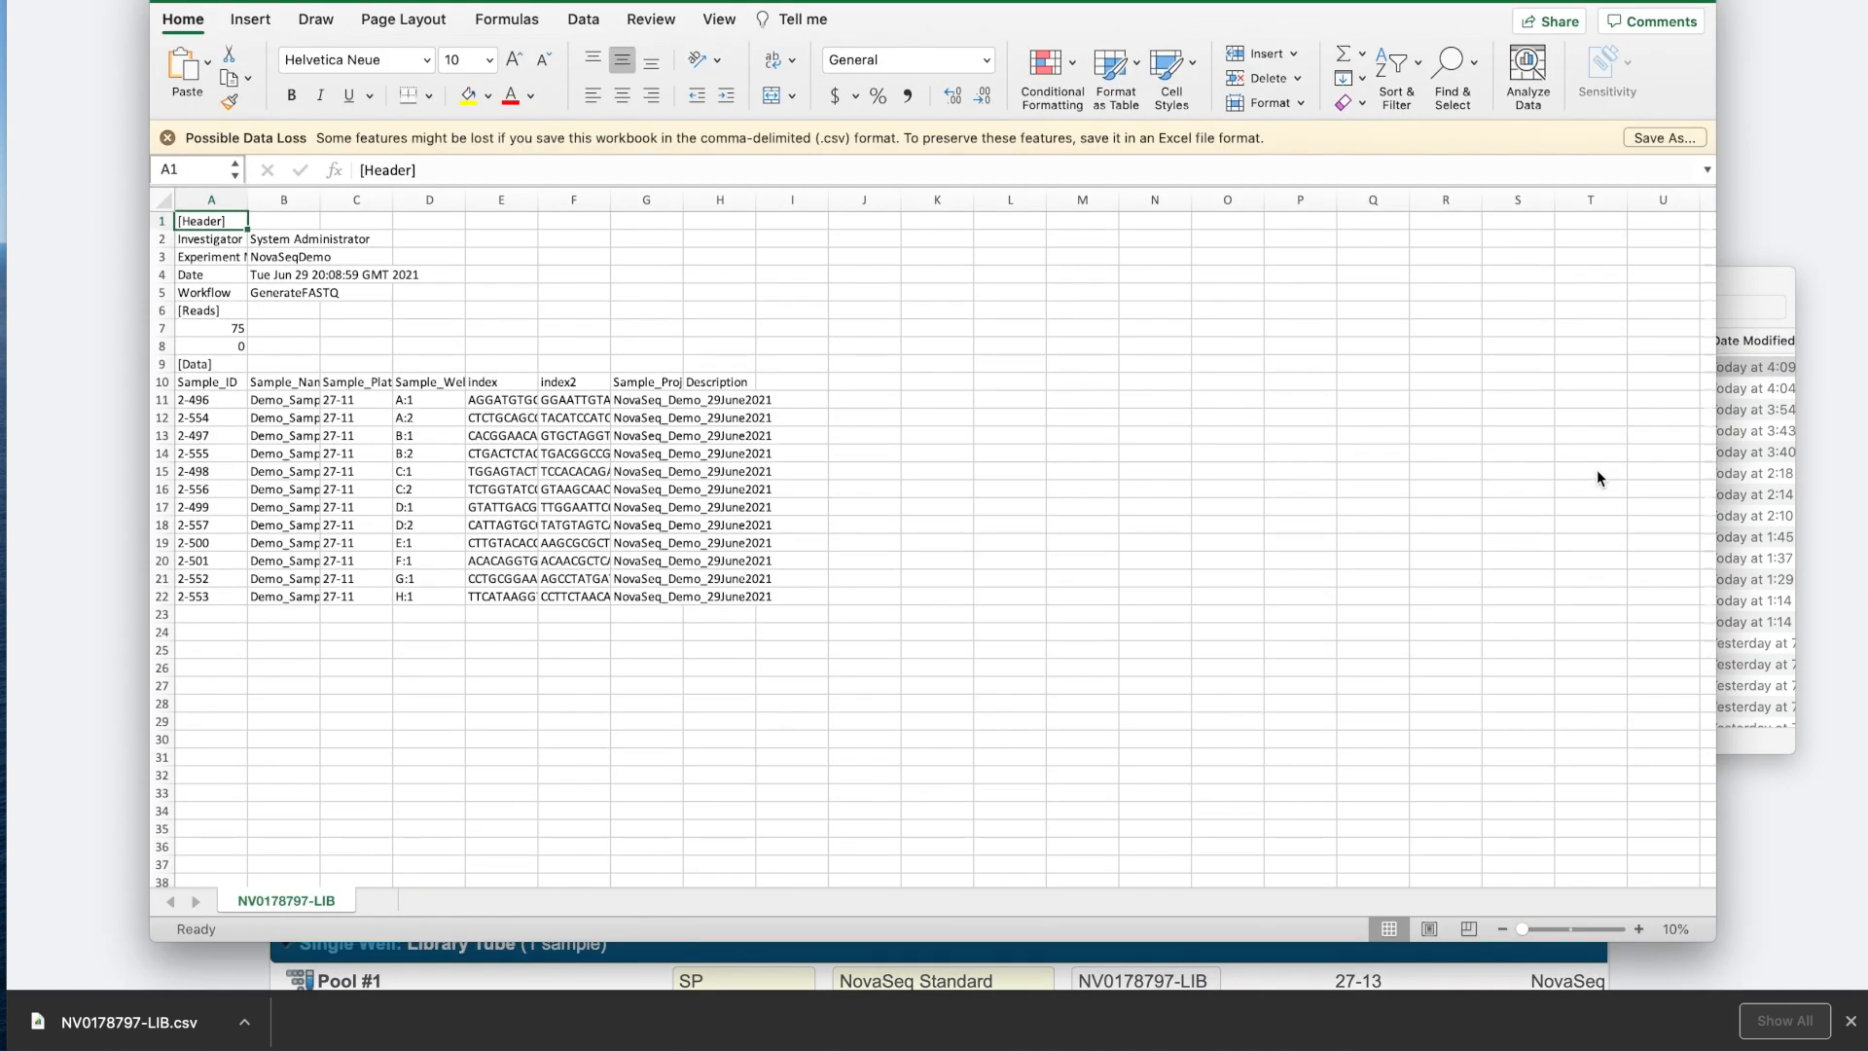
Zoom into the NV0178797-LIB.csv sheet and autofit every column to its contents.
left_click_drag(1564, 928, 1578, 929)
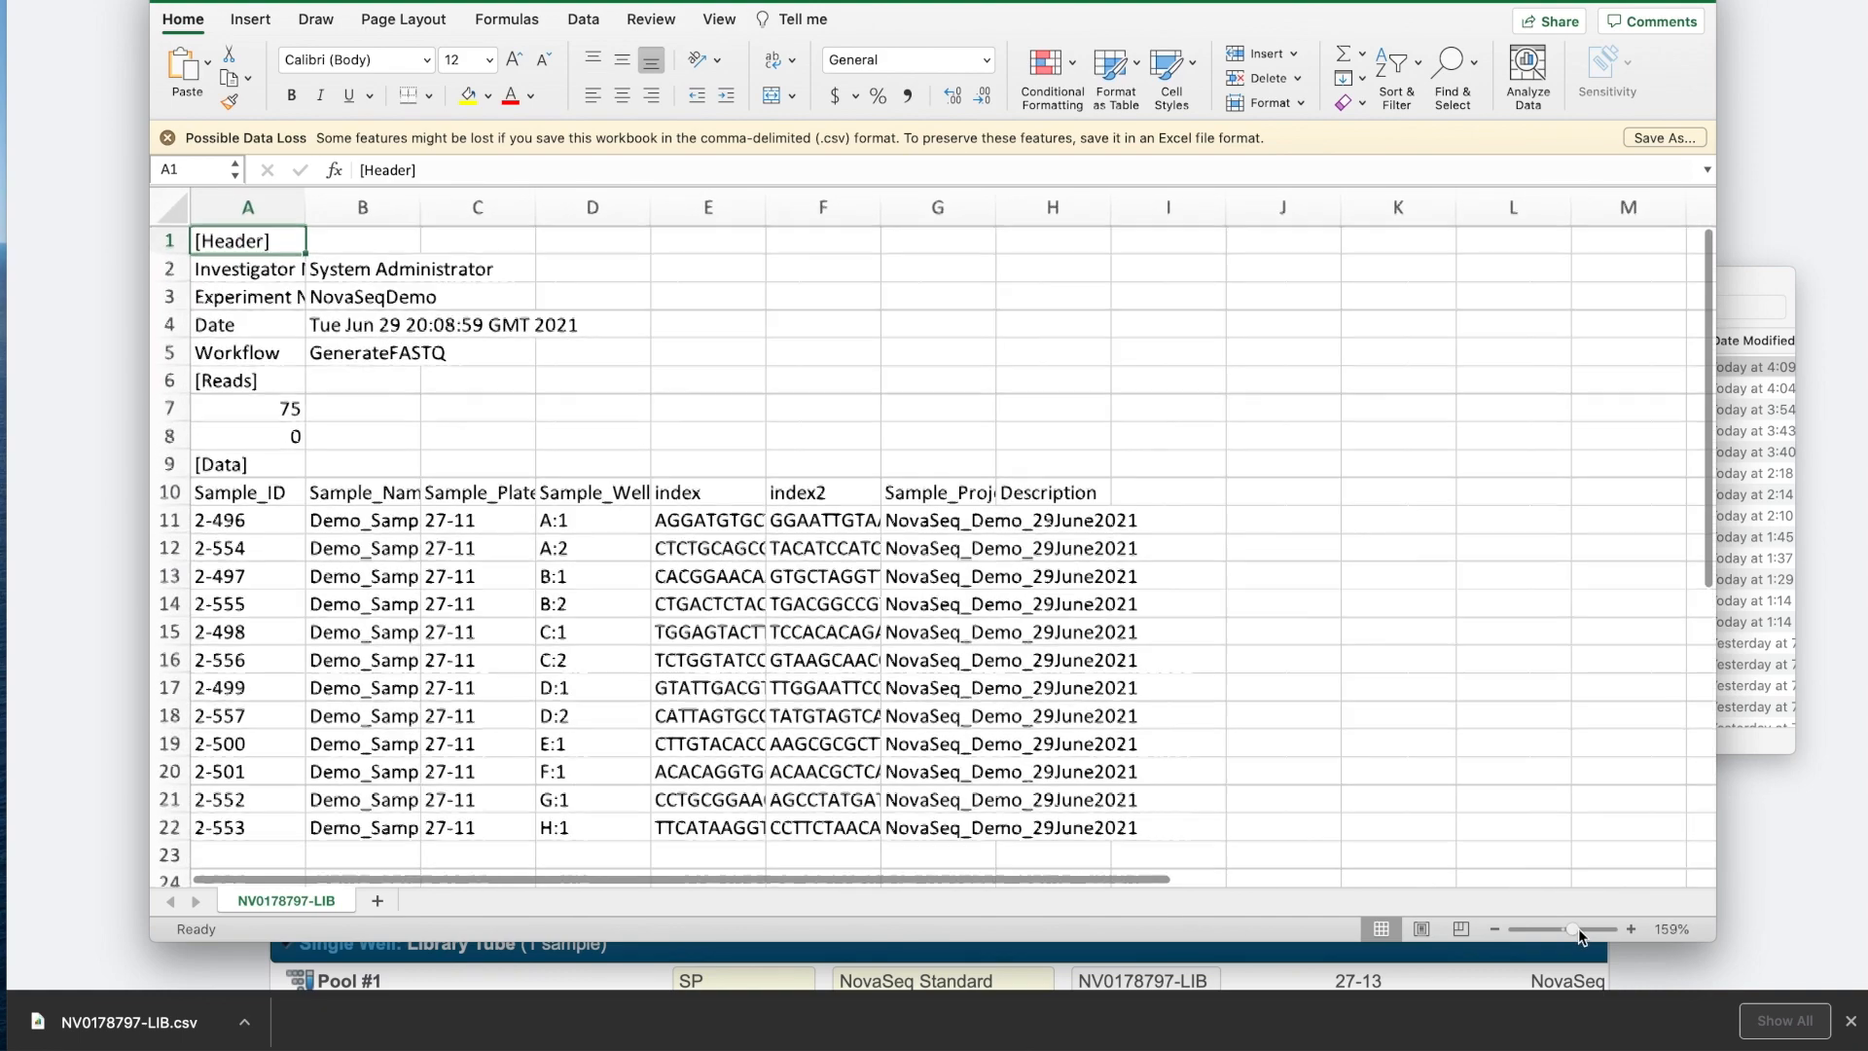
scroll(1012, 514, "down", 2)
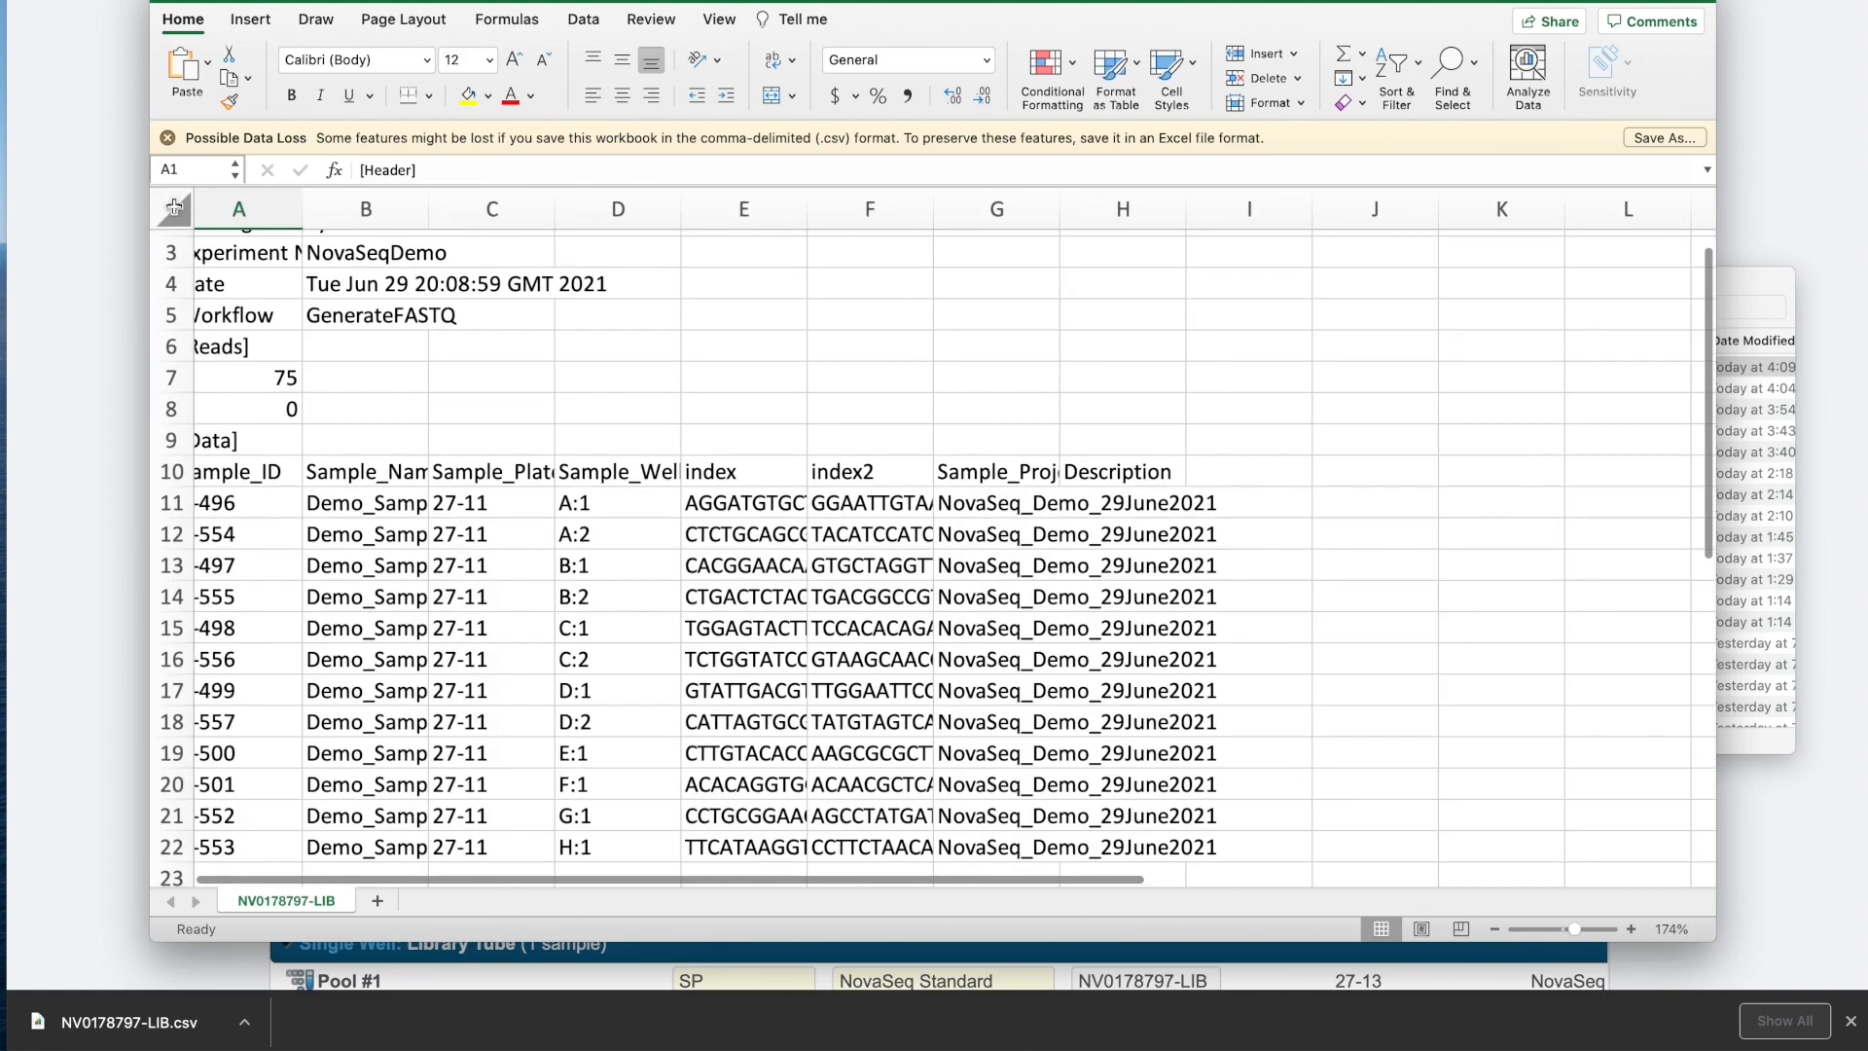
left_click(173, 209)
double_click(322, 207)
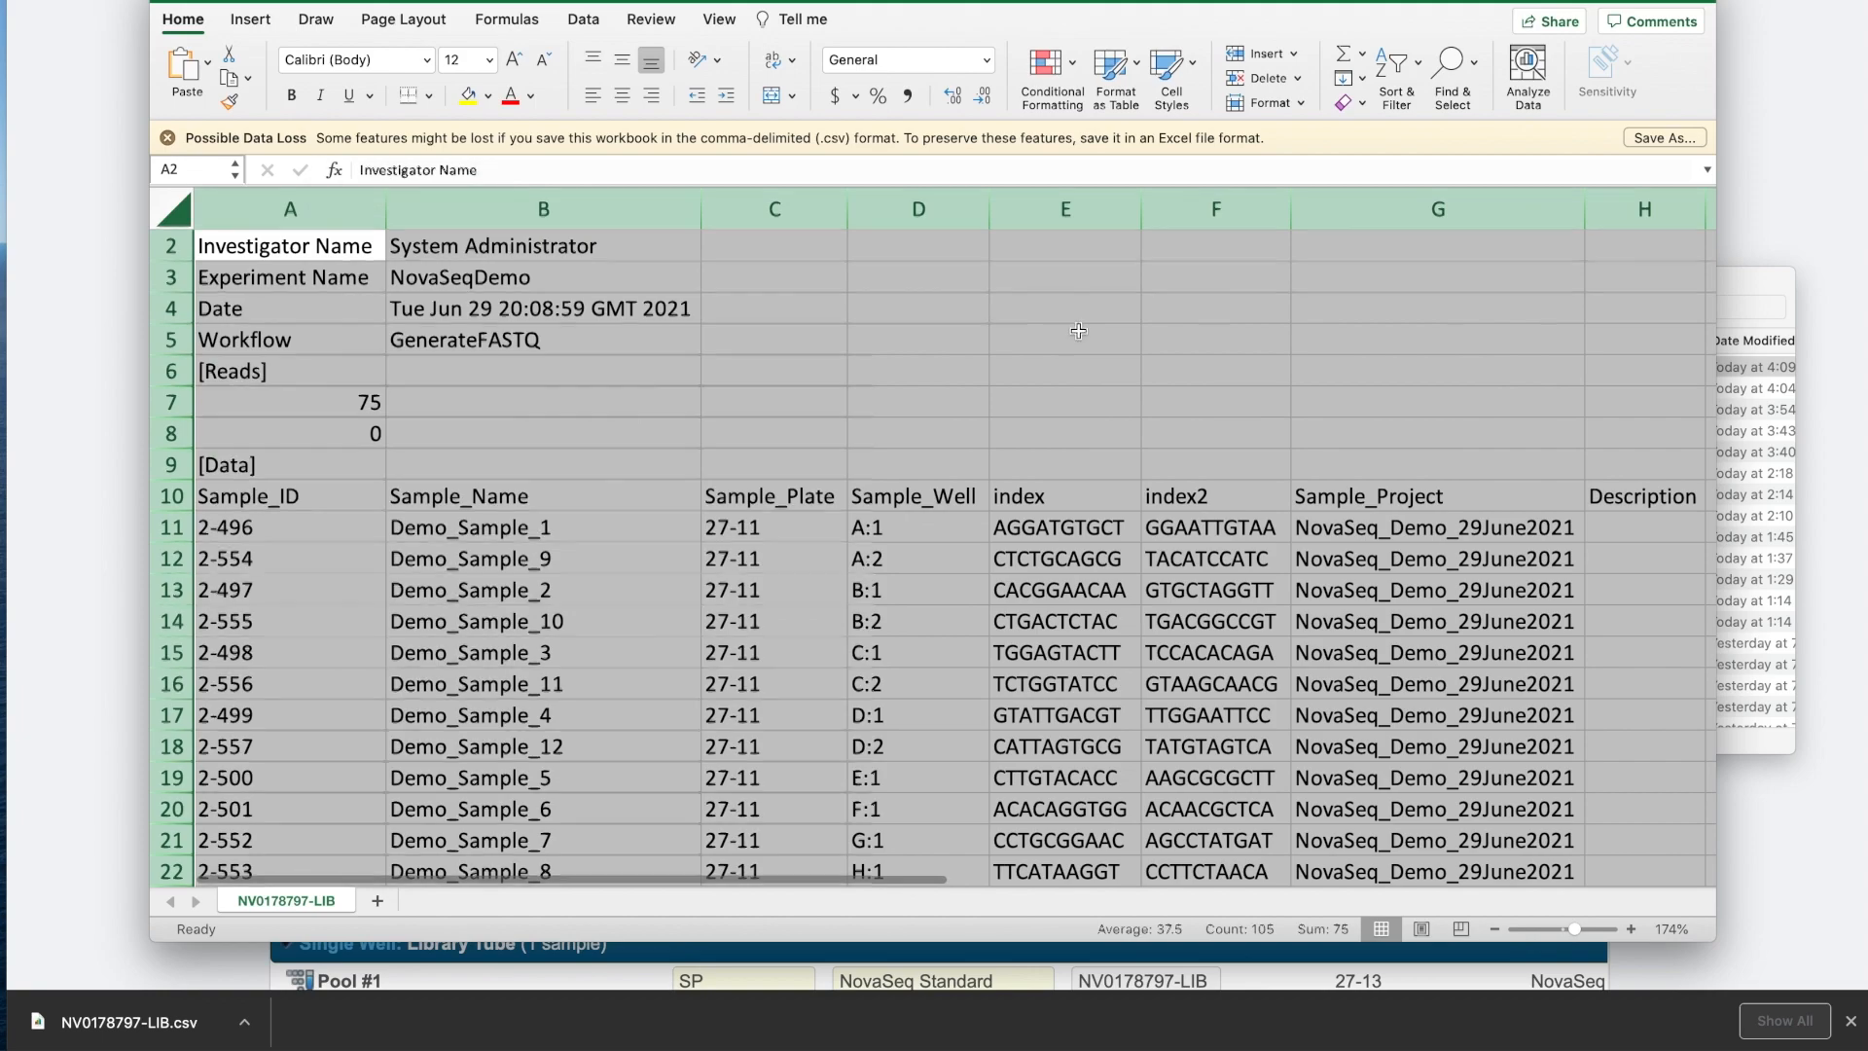
left_click(1078, 331)
Scroll through the sample sheet, then close it without saving.
scroll(1078, 331, "down", 2)
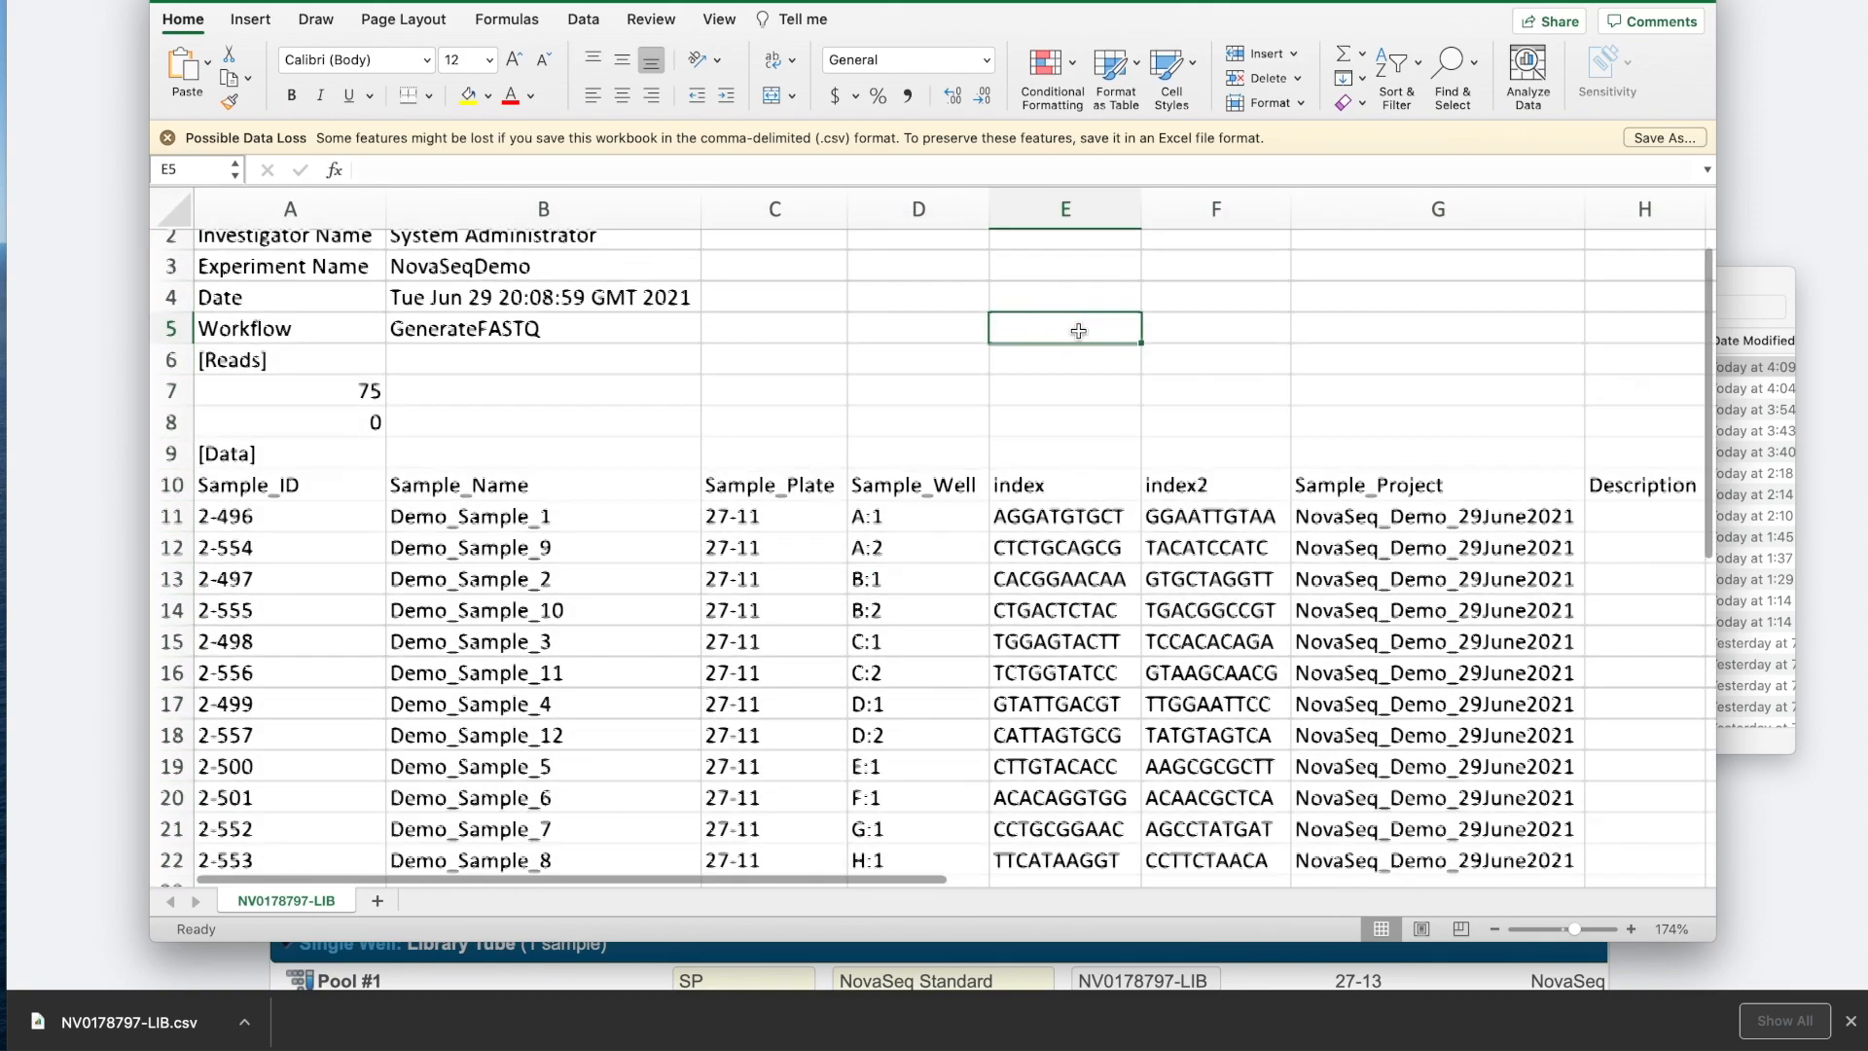
scroll(1079, 331, "up", 1)
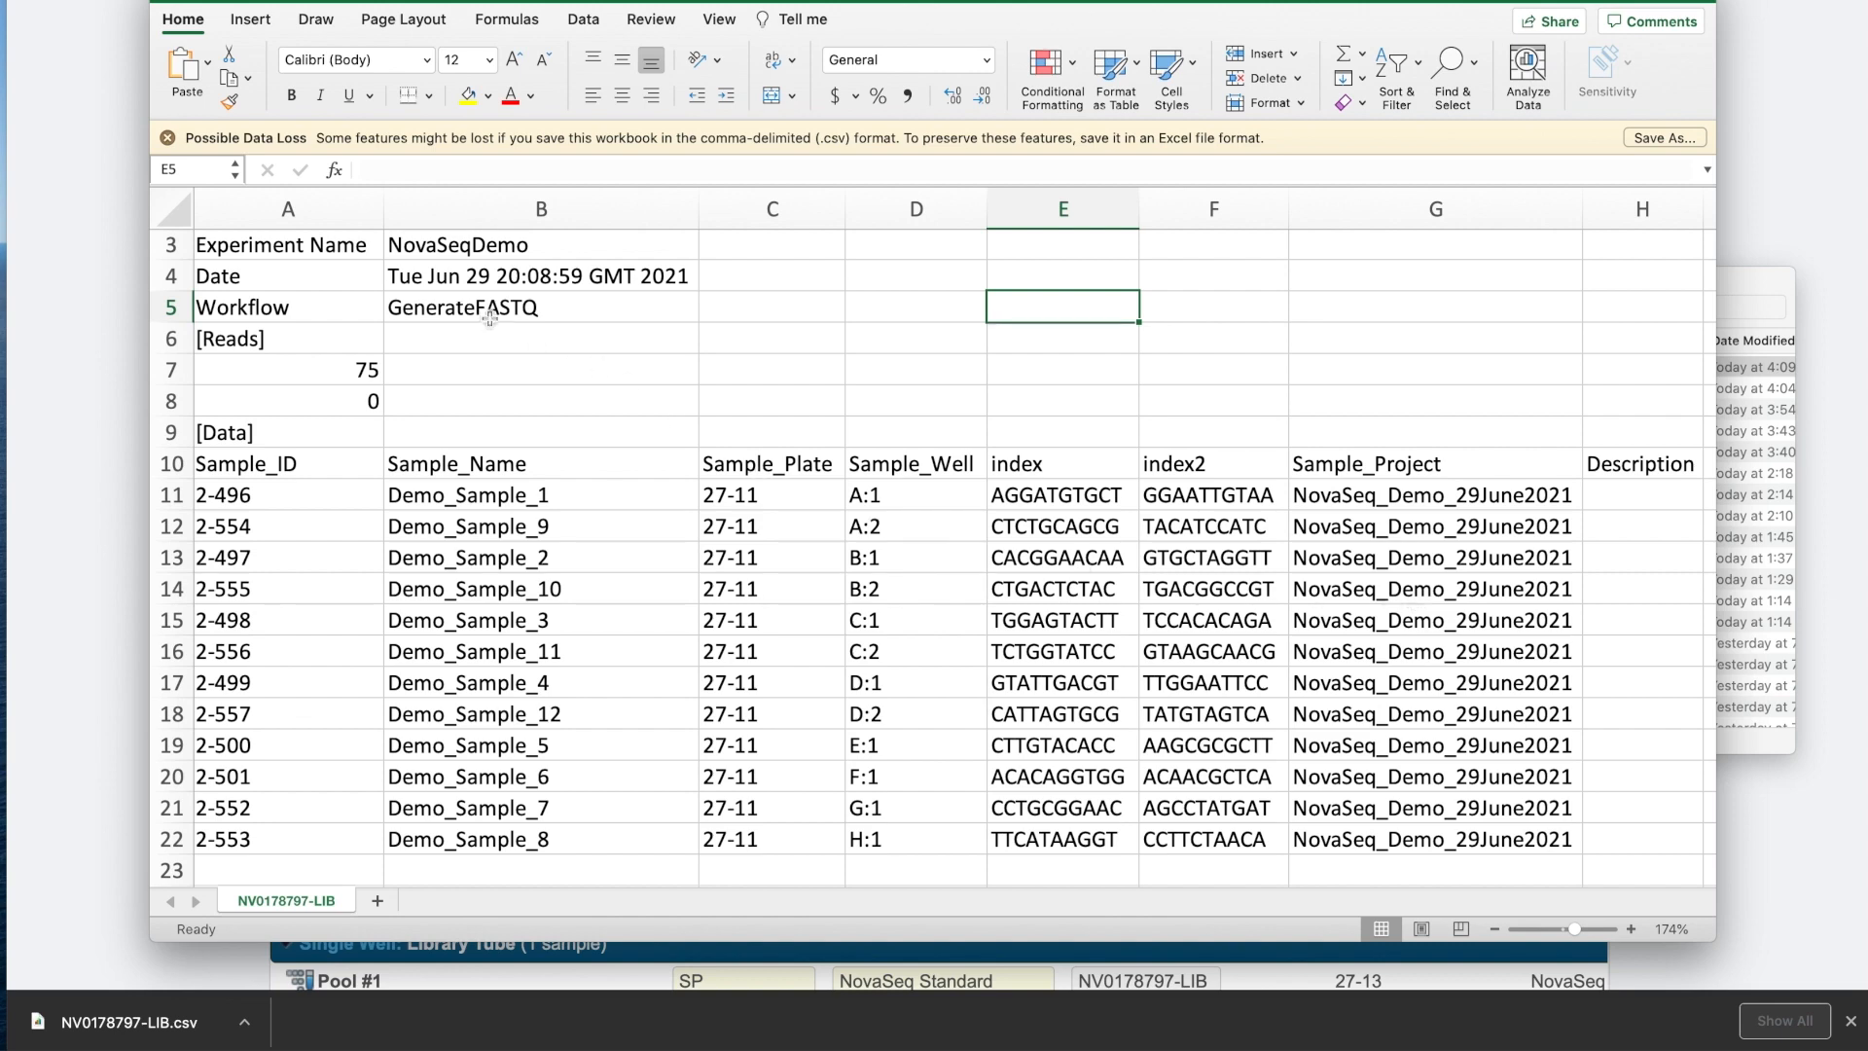
left_click(171, 0)
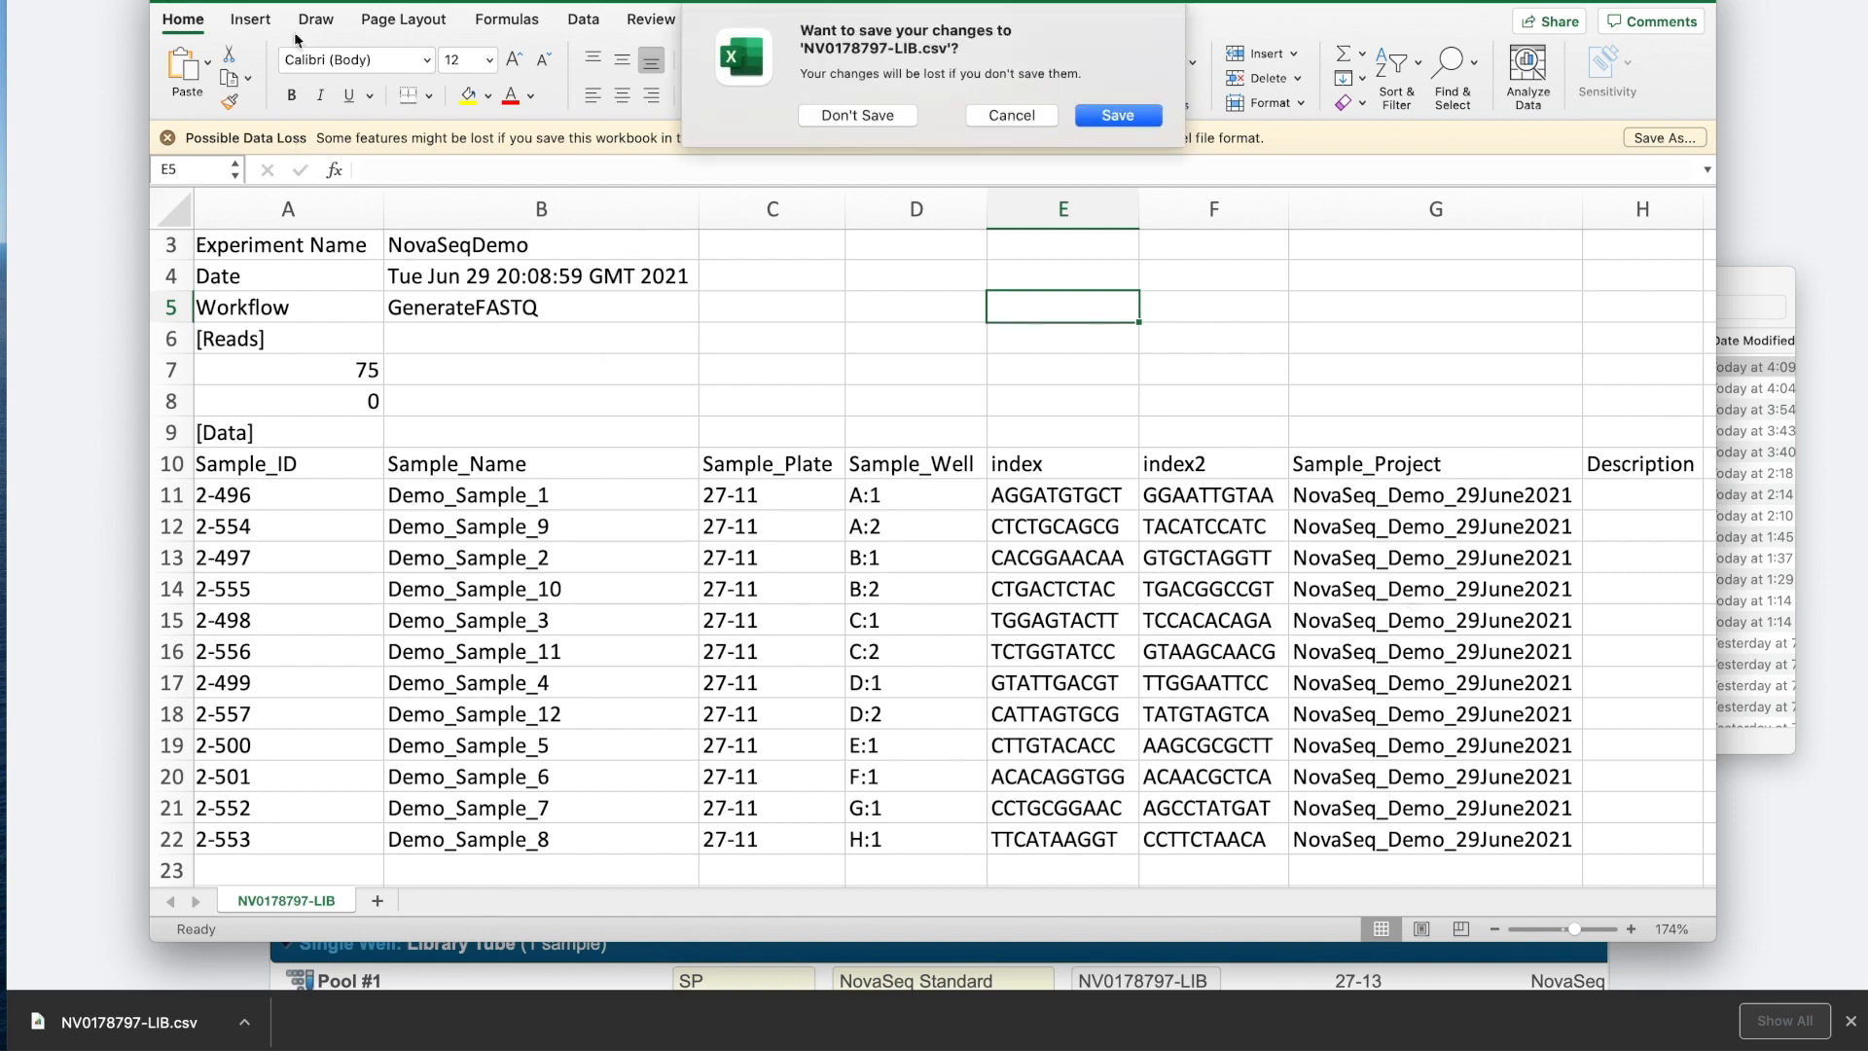
left_click(827, 118)
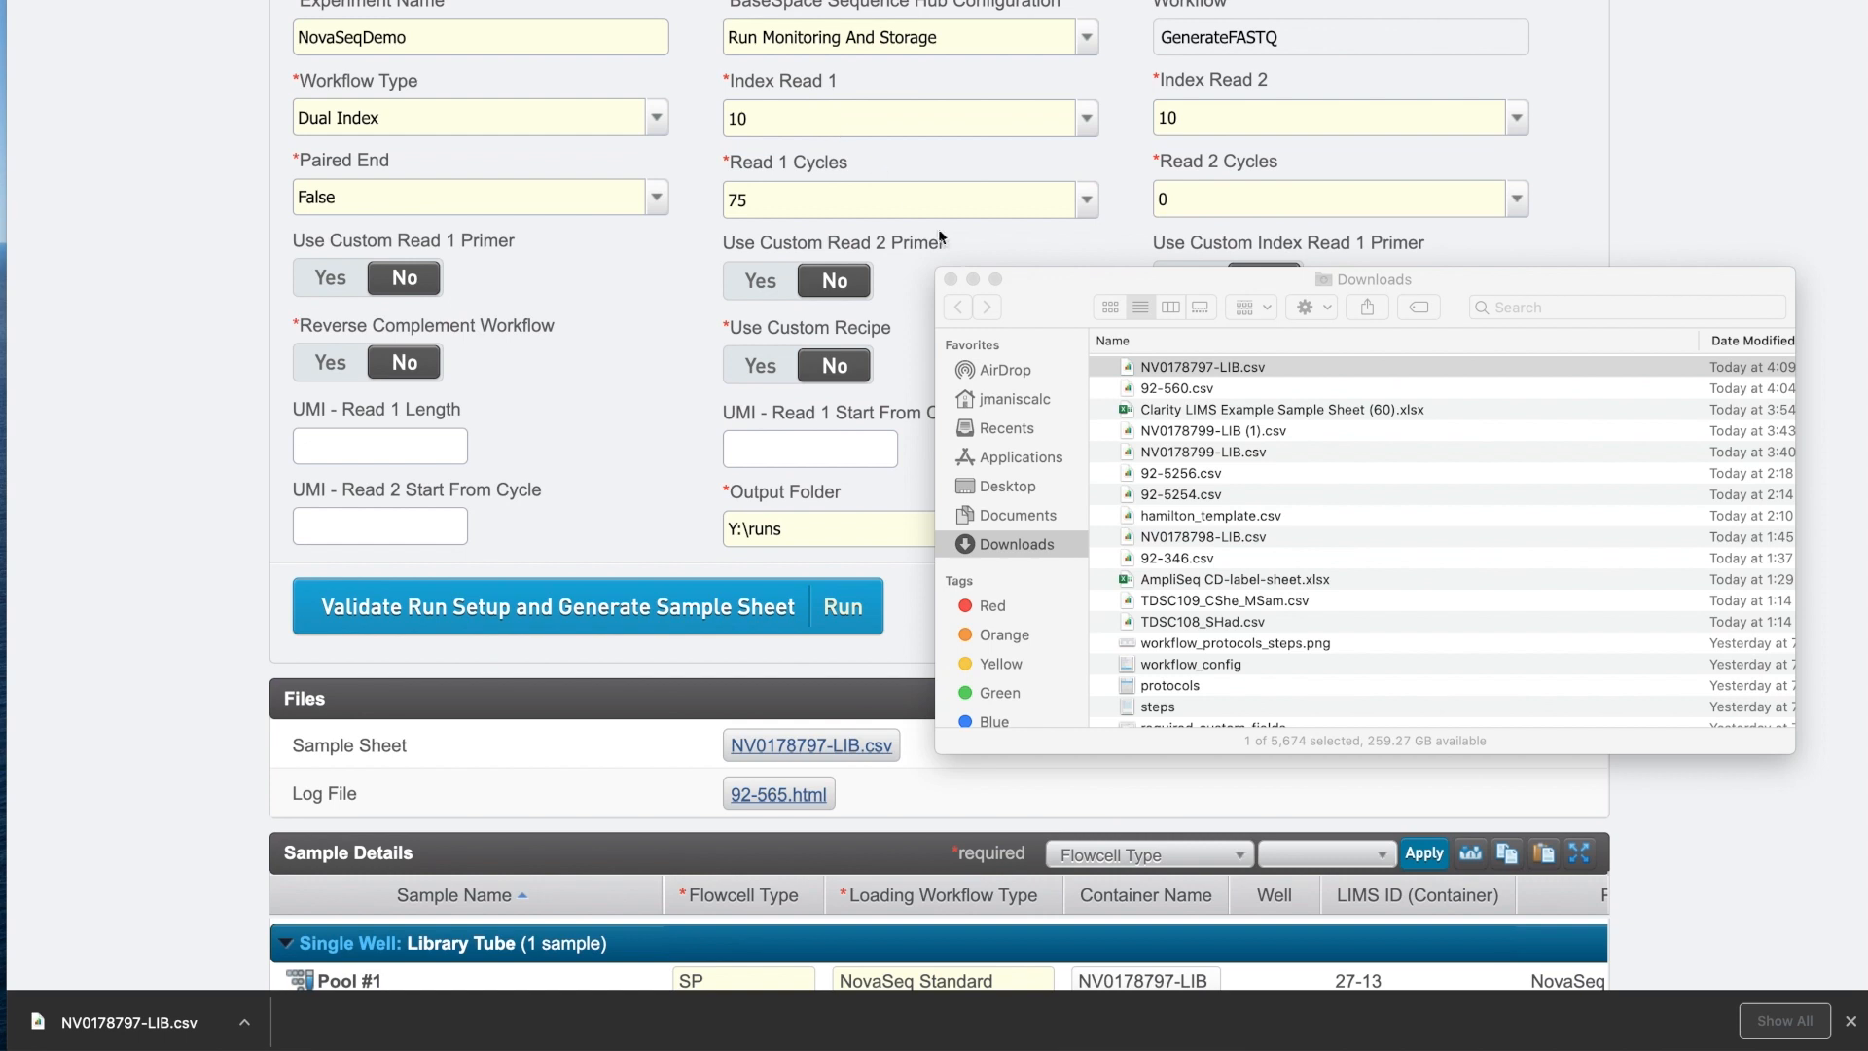
Close the Downloads window and advance Pool #1 from Record Details to Assign Next Steps.
left_click(952, 281)
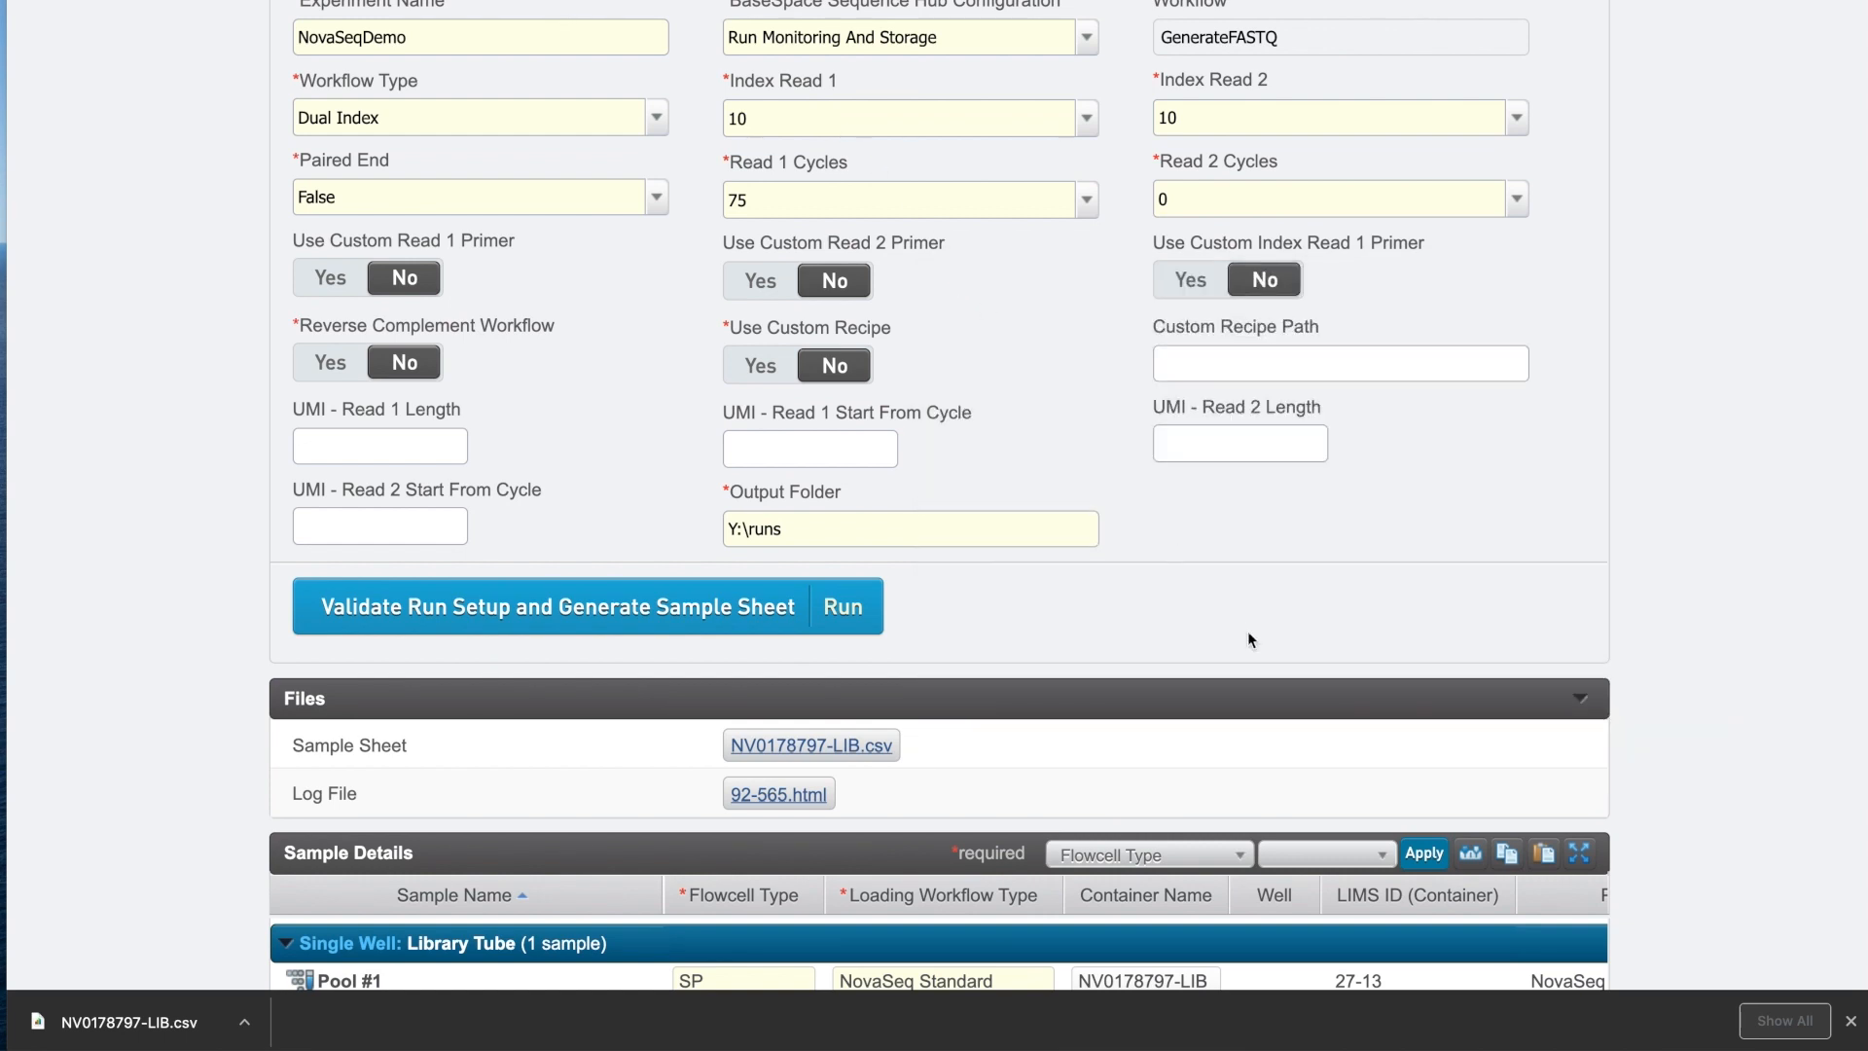
scroll(1249, 636, "up", 5)
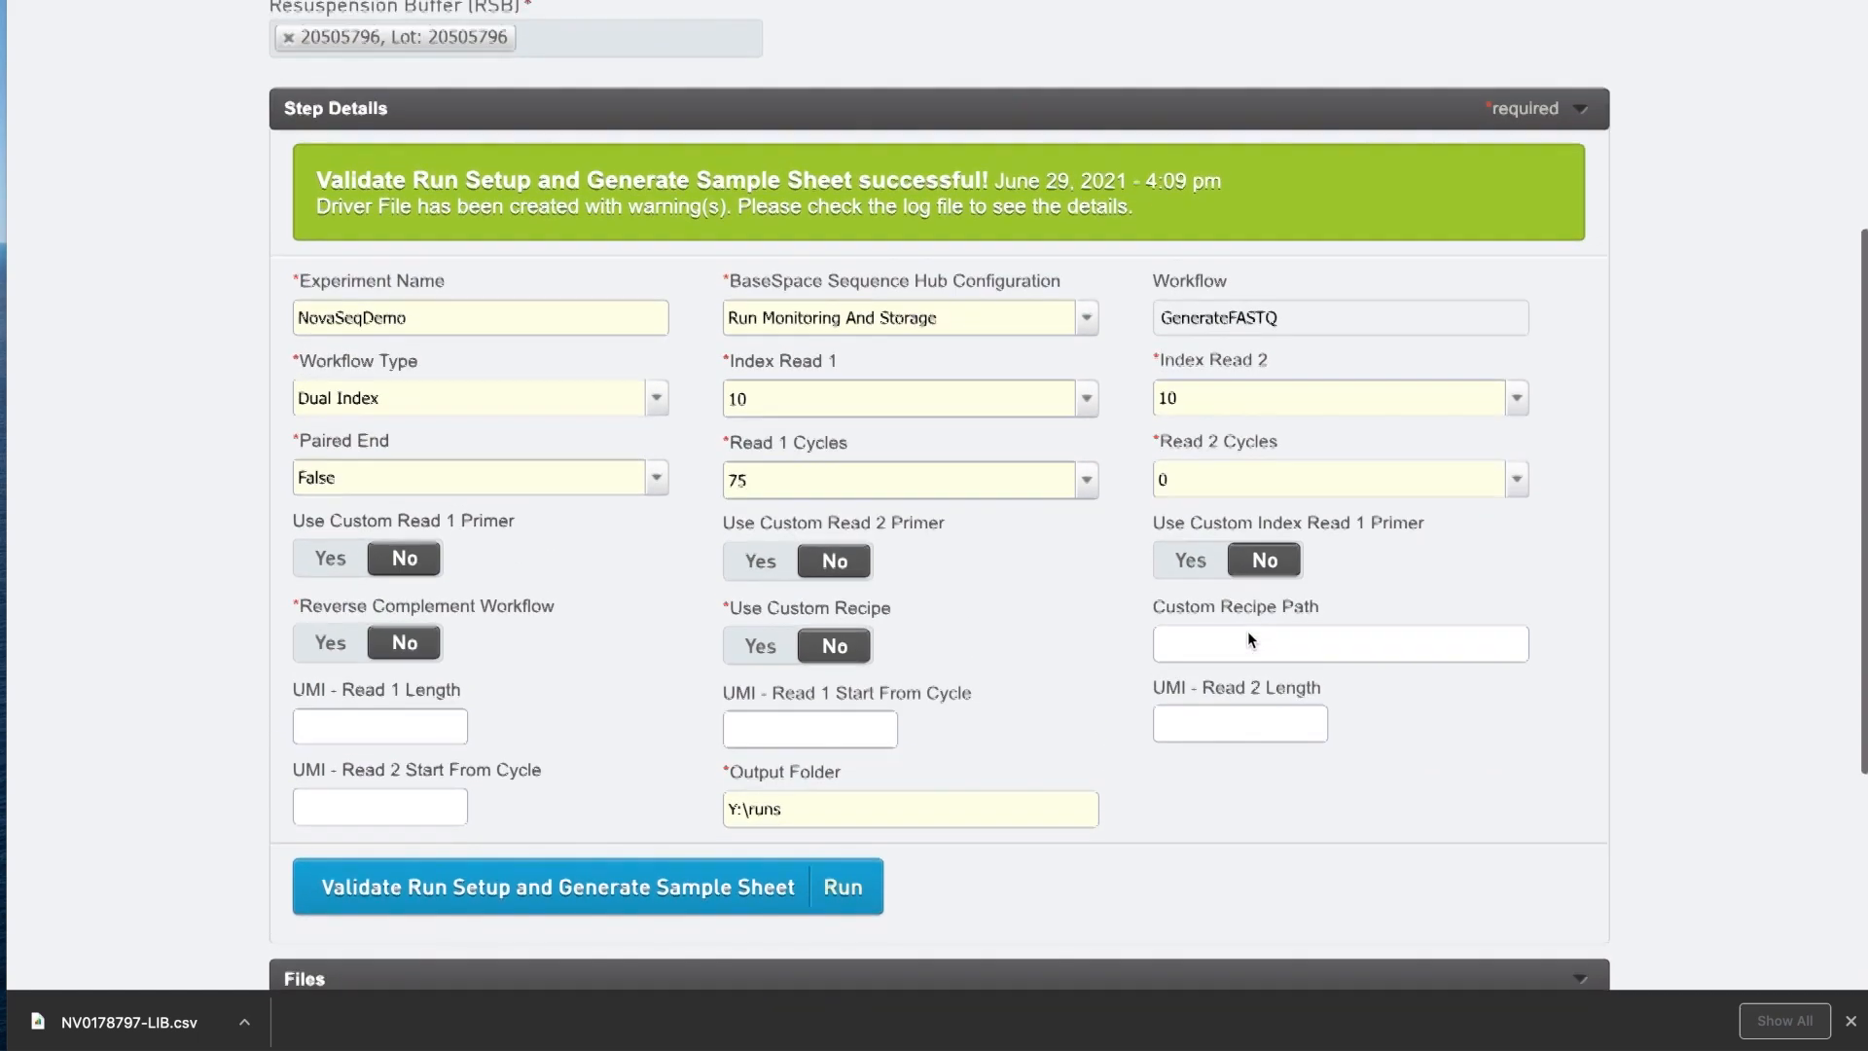
scroll(1248, 630, "up", 6)
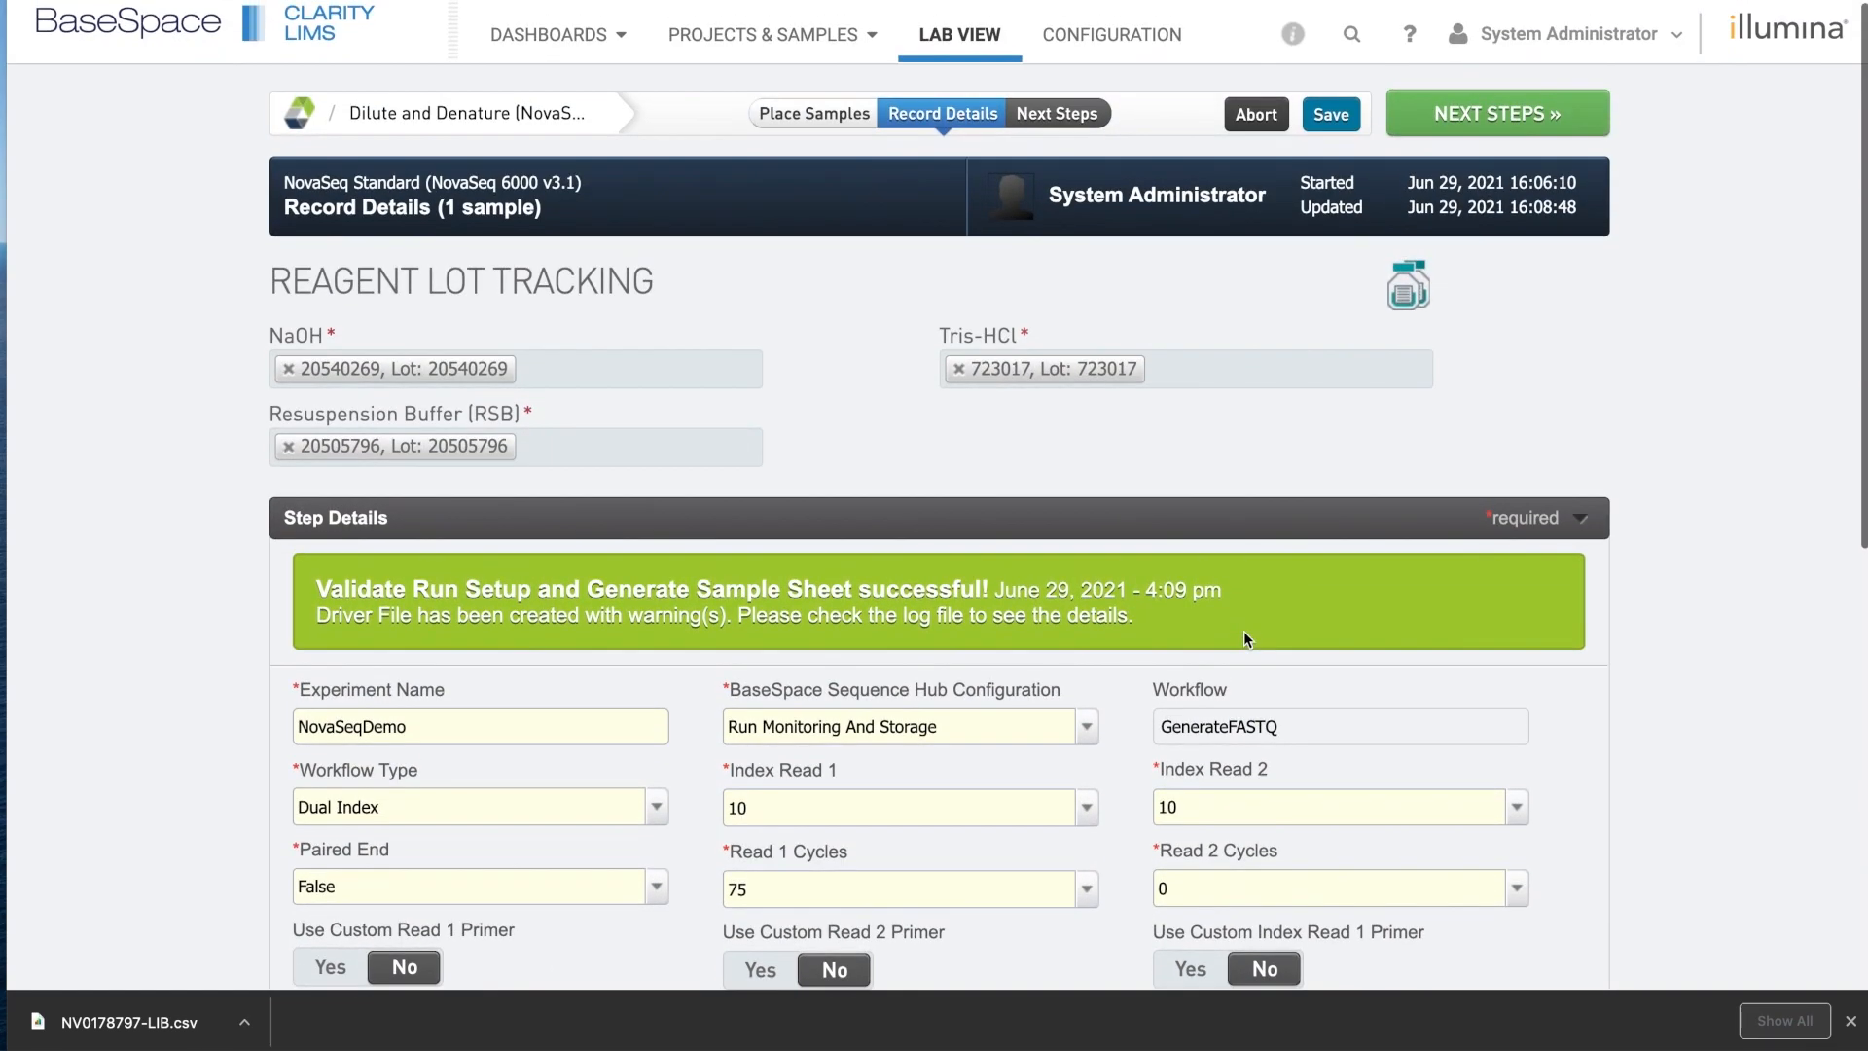
left_click(1477, 114)
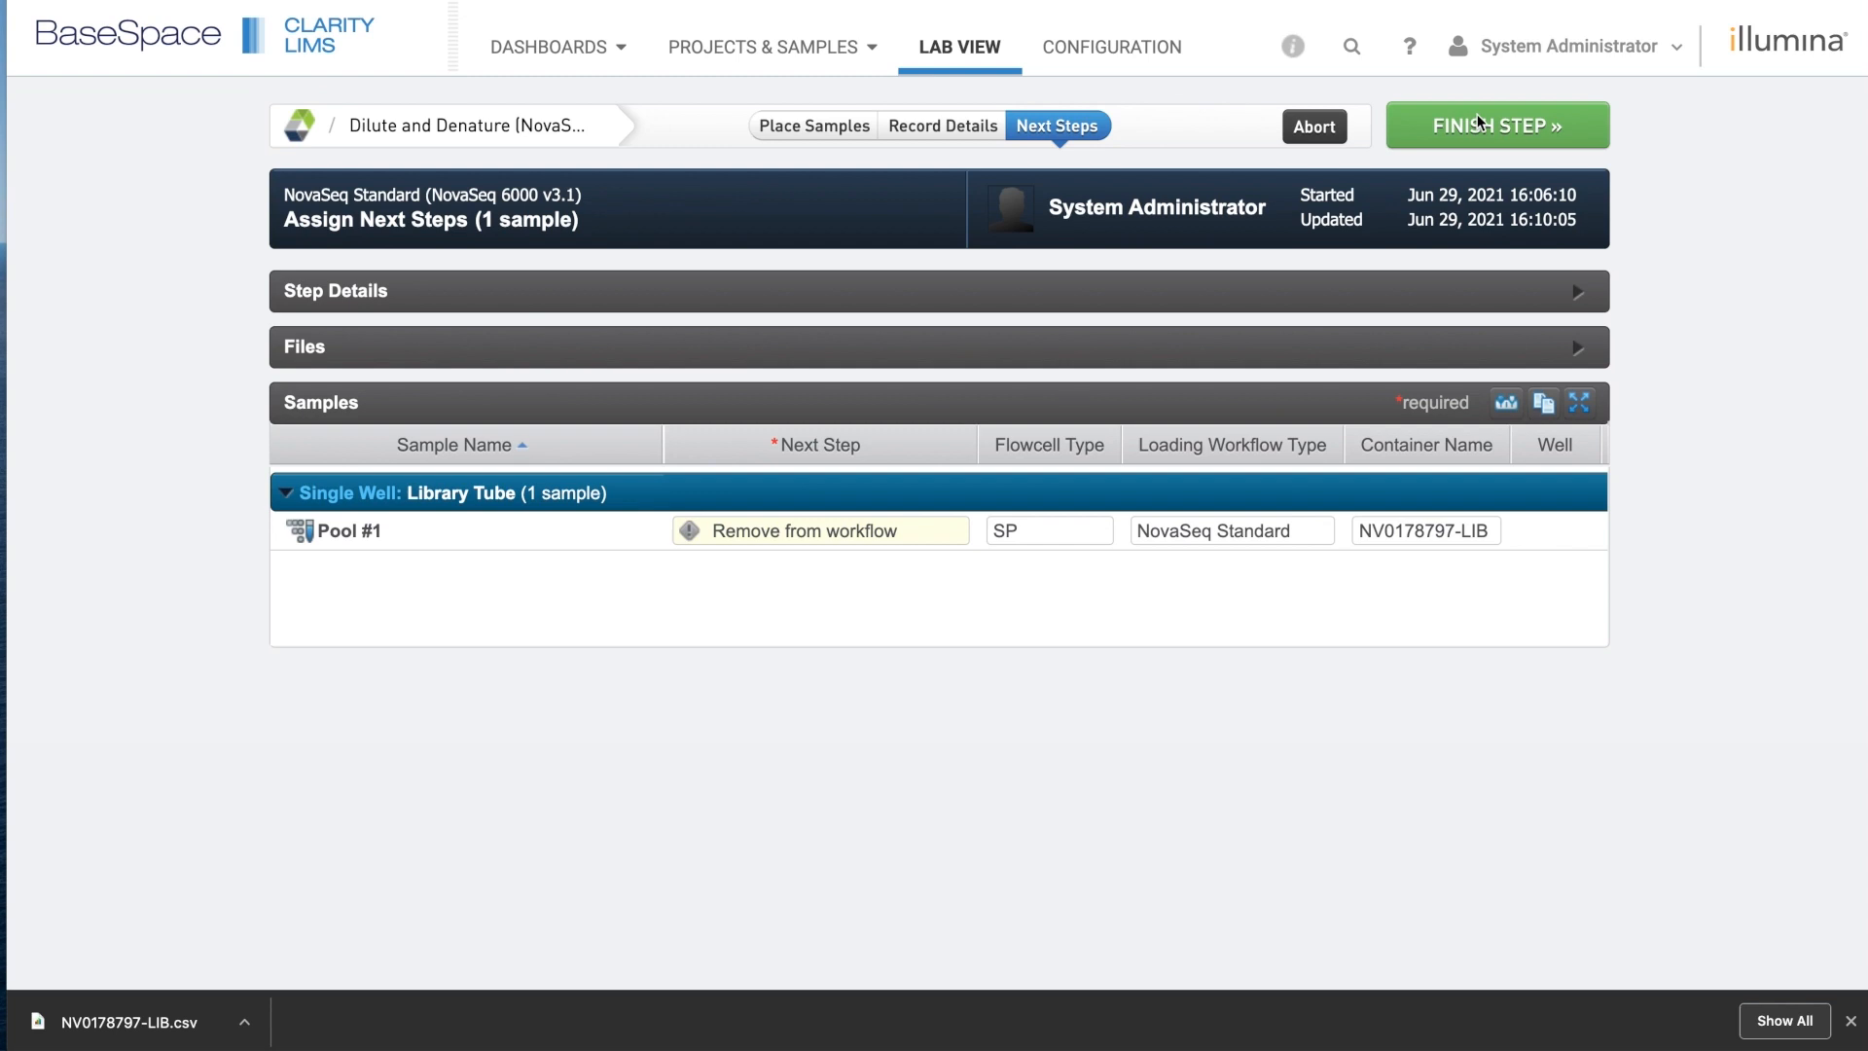
Finish Dilute and Denature, routing the pool to AUTOMATED - NovaSeq Run (NovaSeq 6000 v3.1).
left_click(1480, 116)
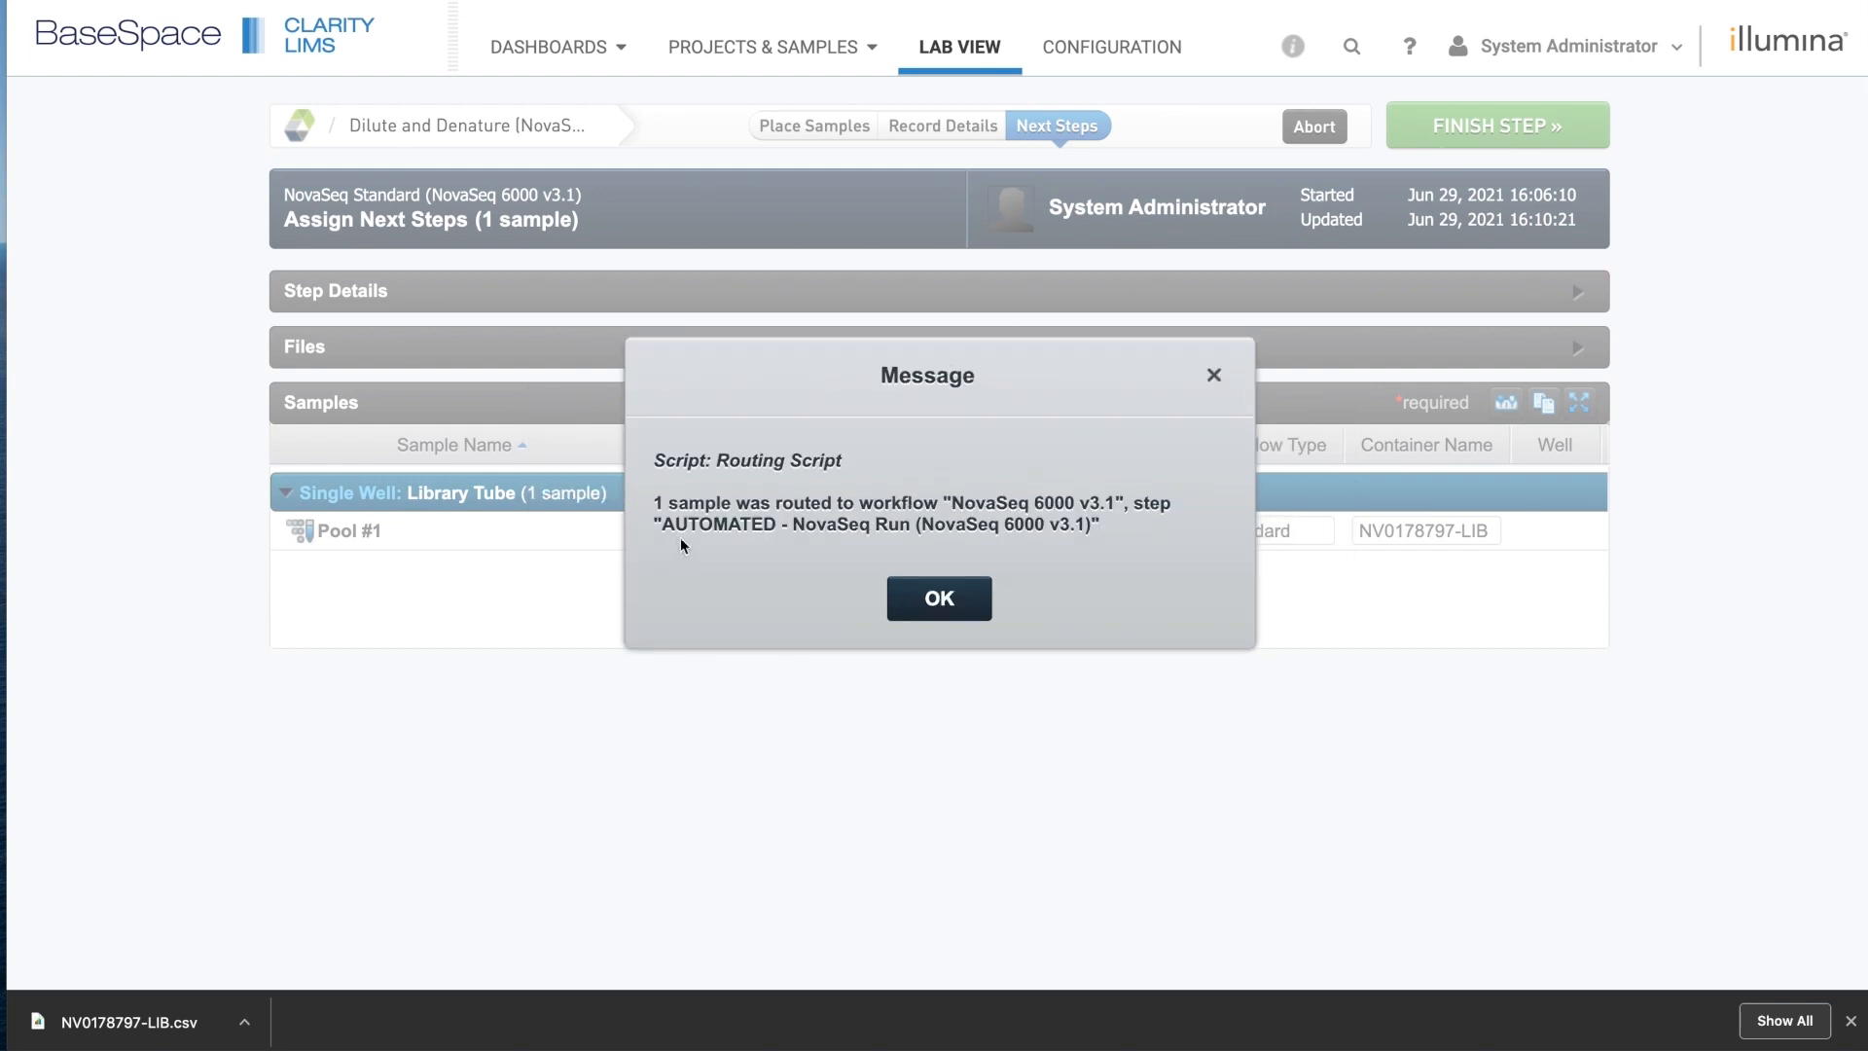
Acknowledge the routing message, check NV0178797-LIB in the AUTOMATED - NovaSeq Run queue, and return to Lab View.
left_click(940, 603)
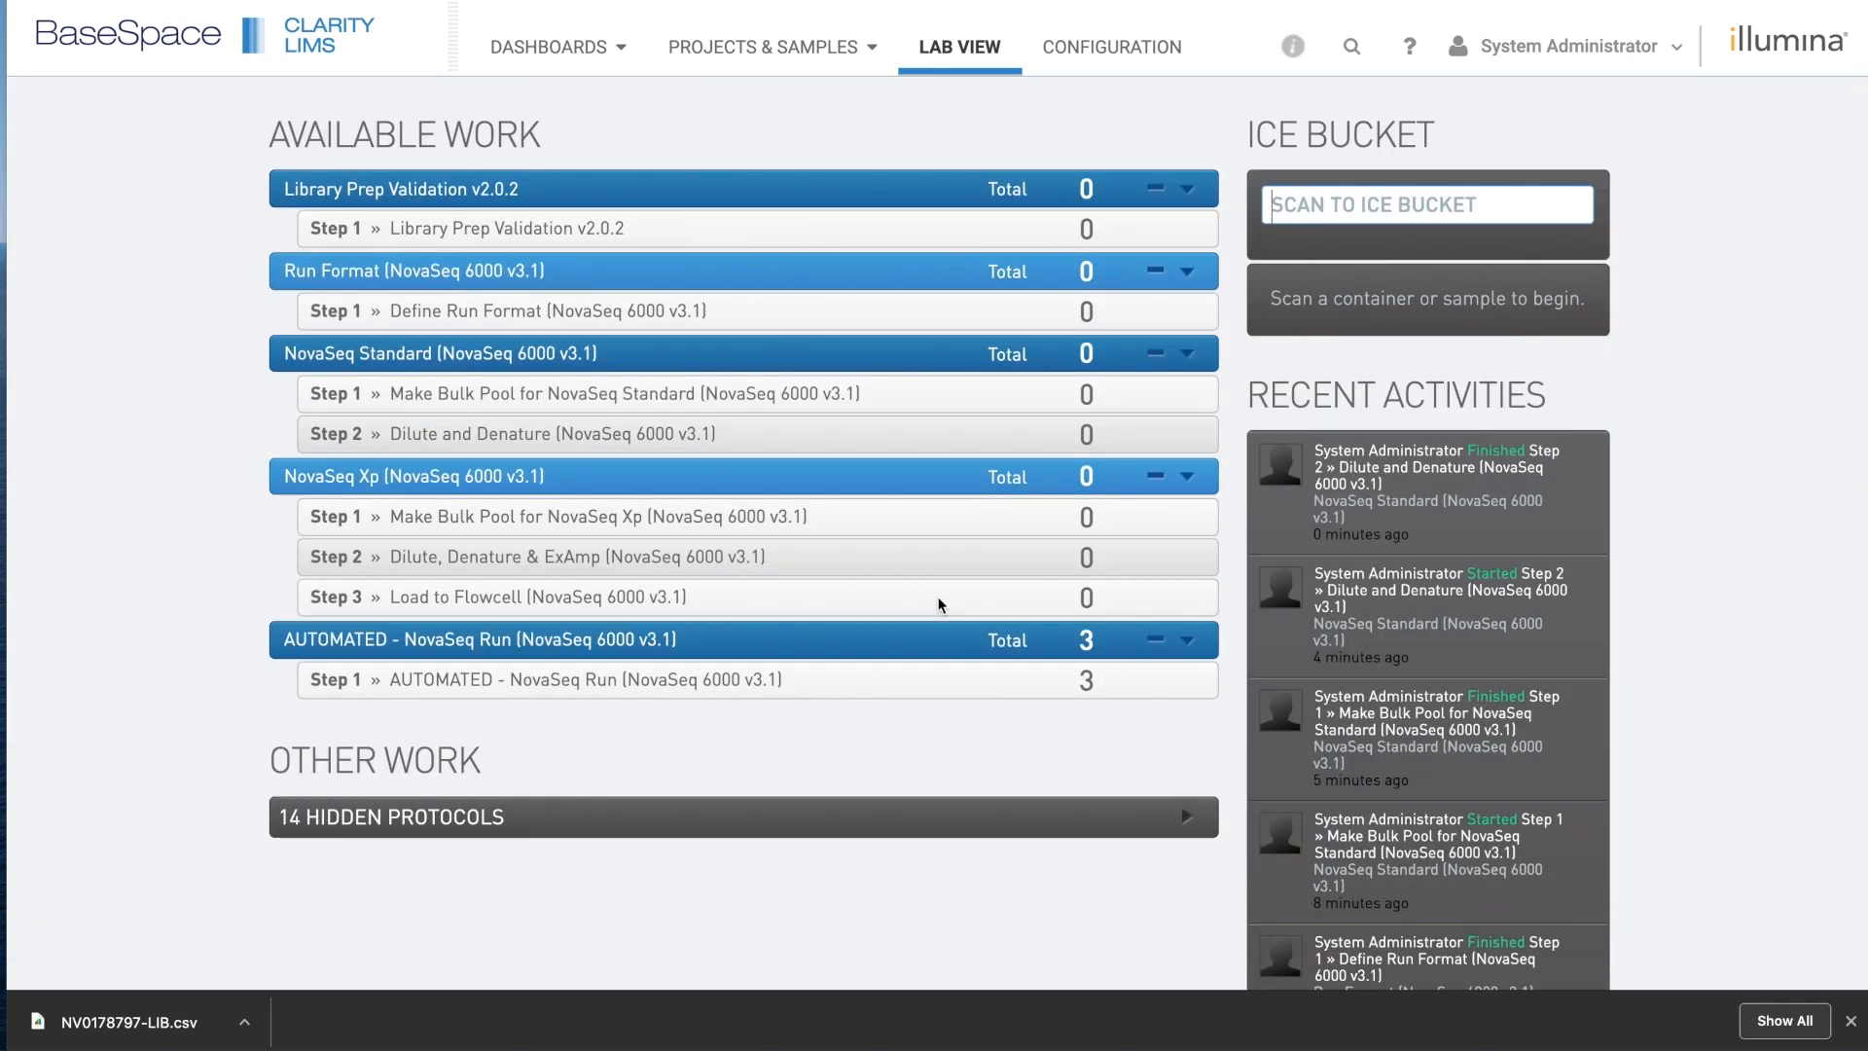
left_click(710, 690)
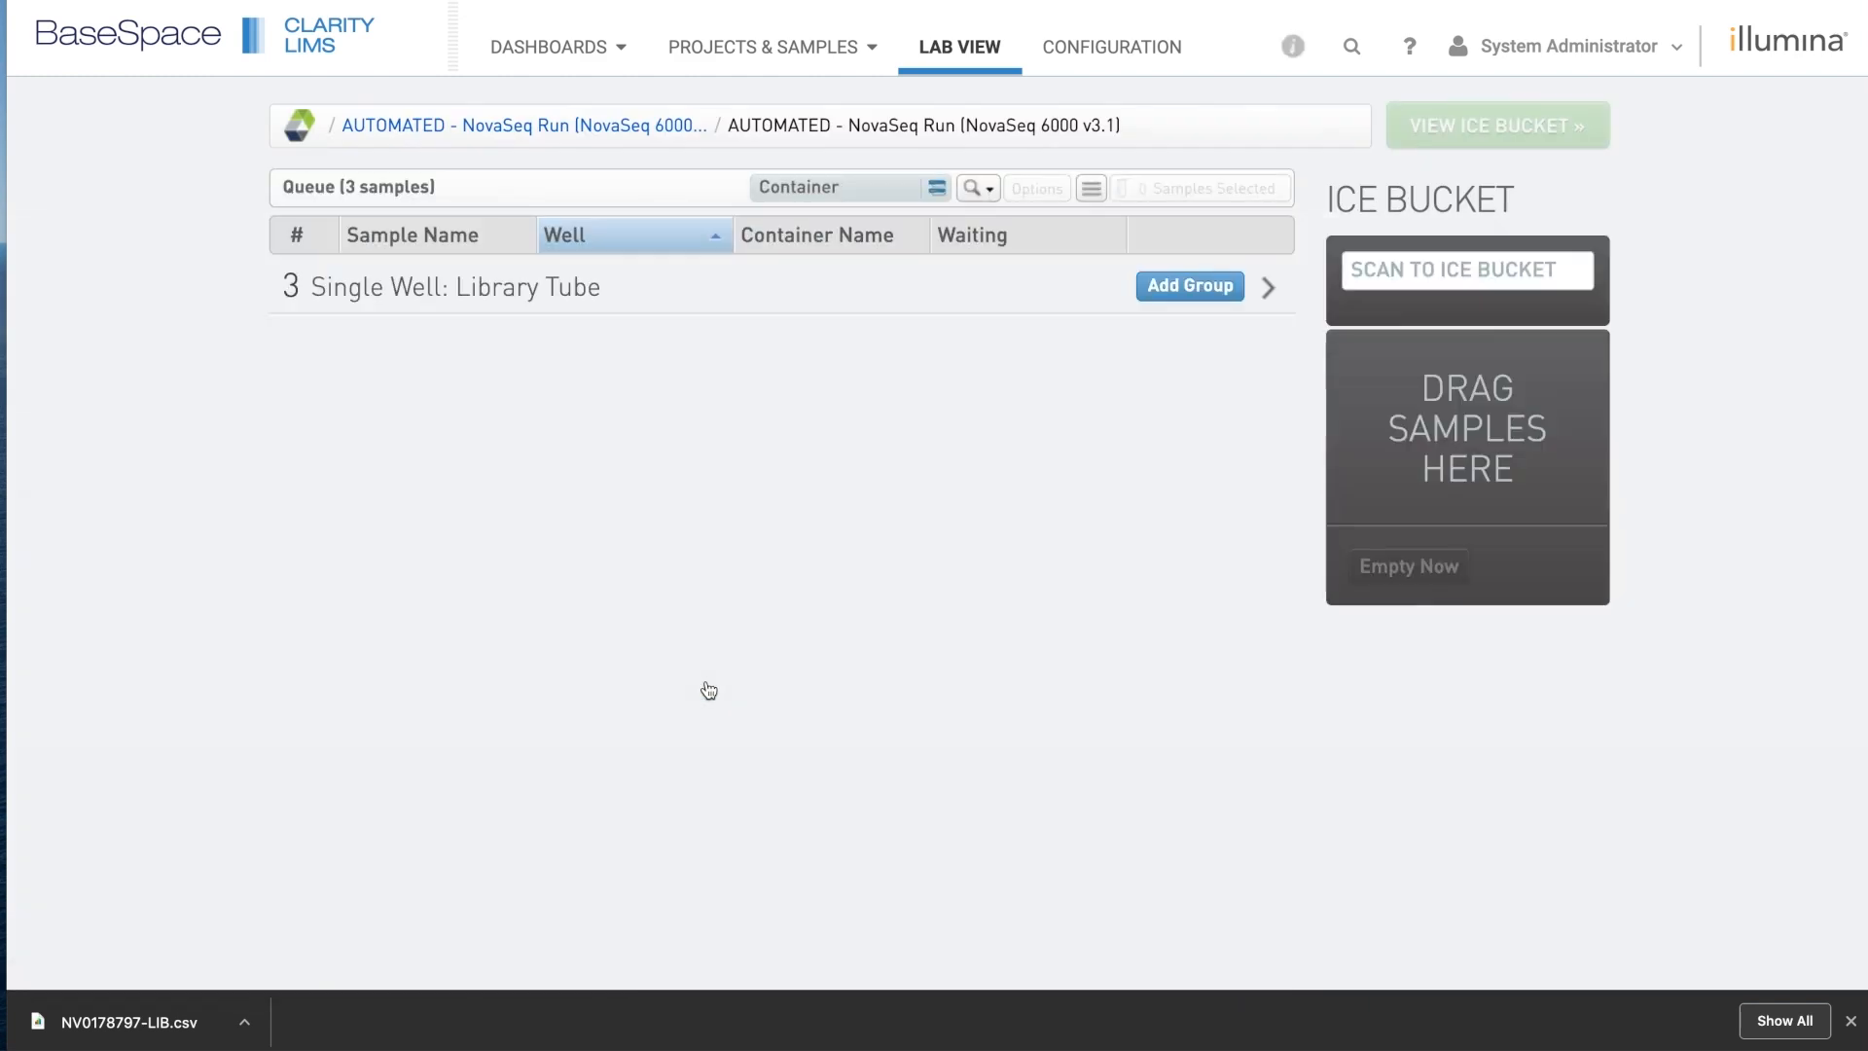
left_click(717, 304)
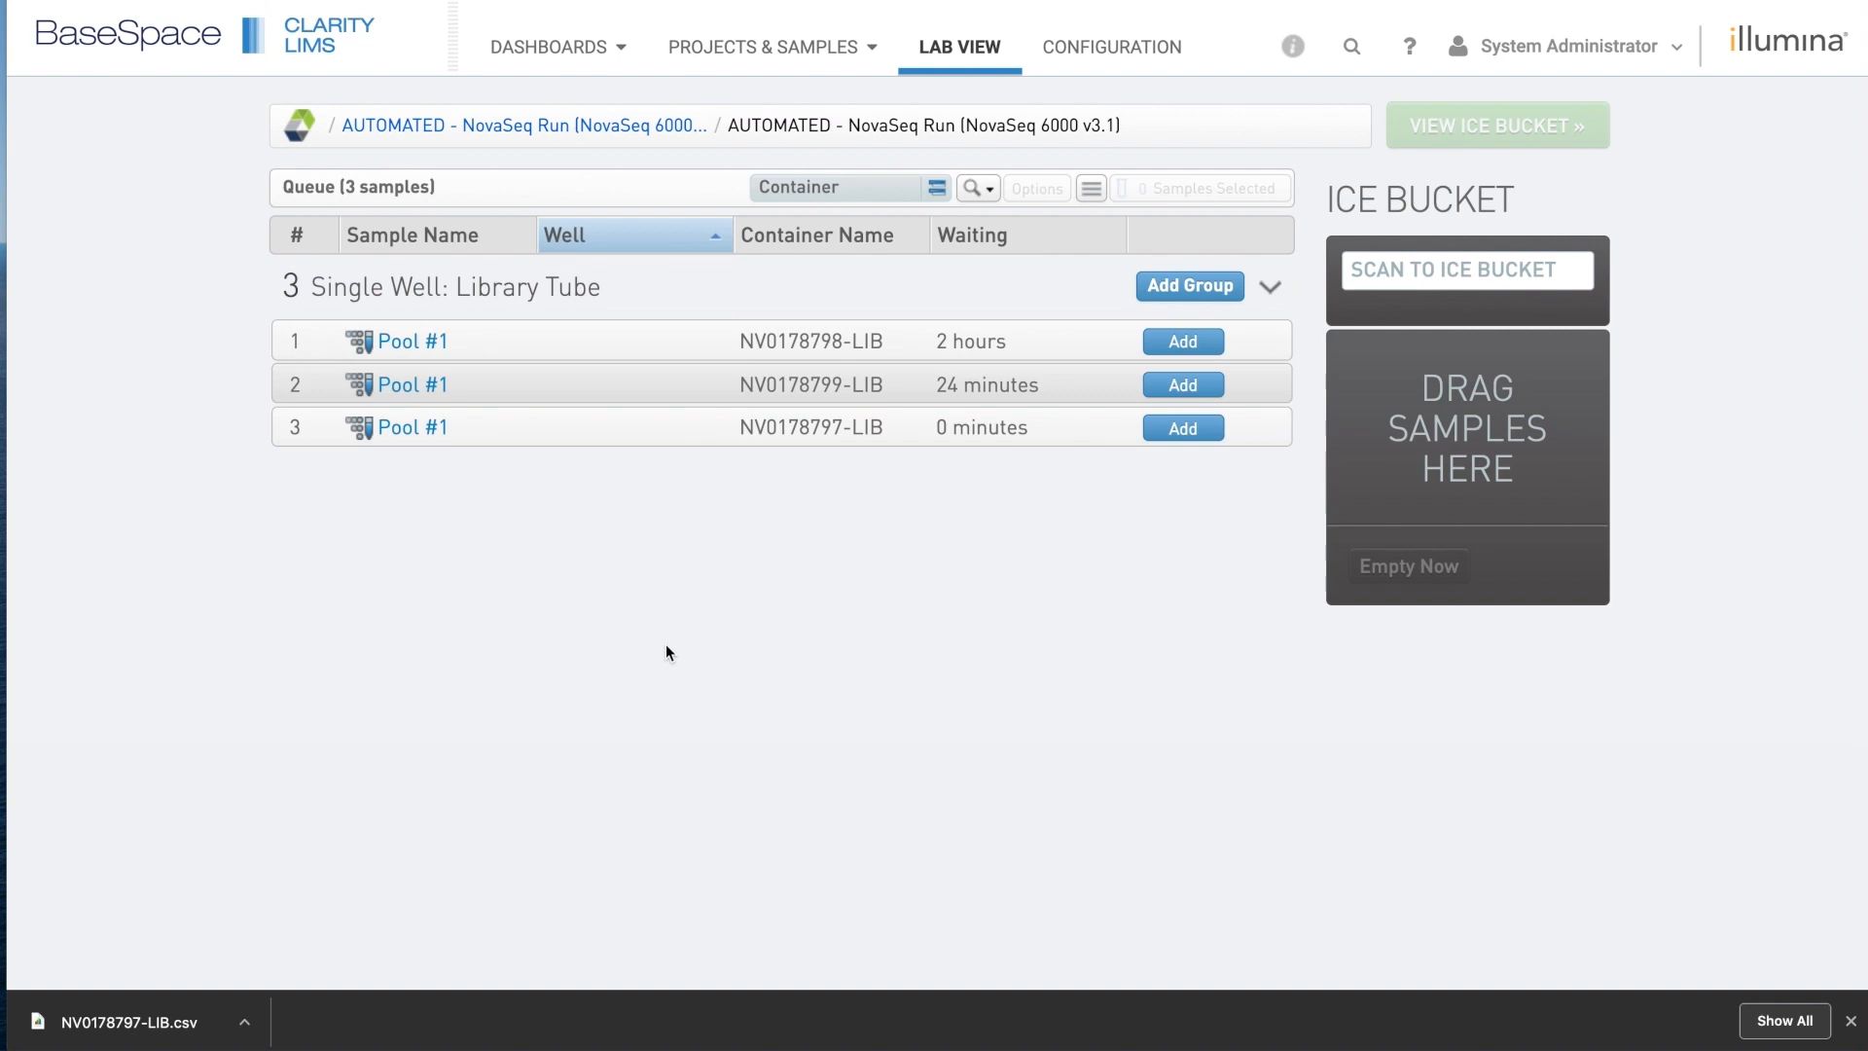
left_click(881, 434)
left_click(819, 647)
left_click(968, 50)
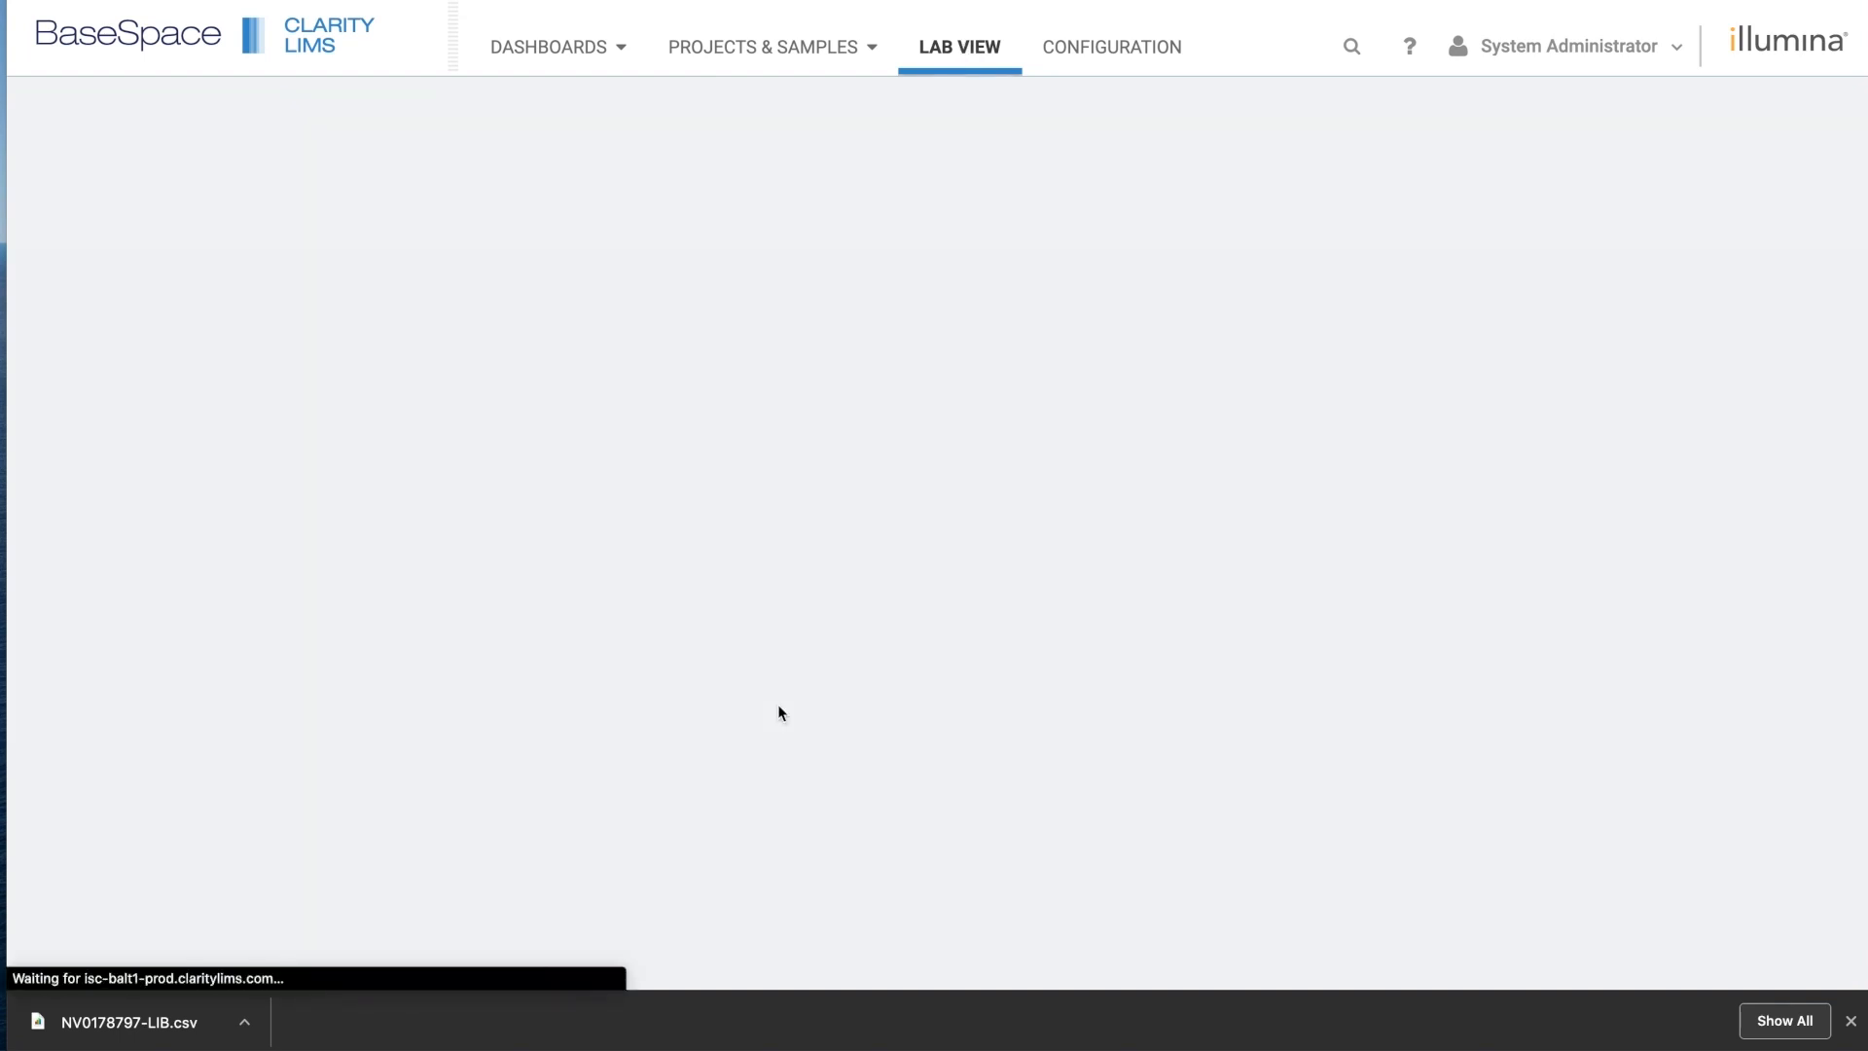
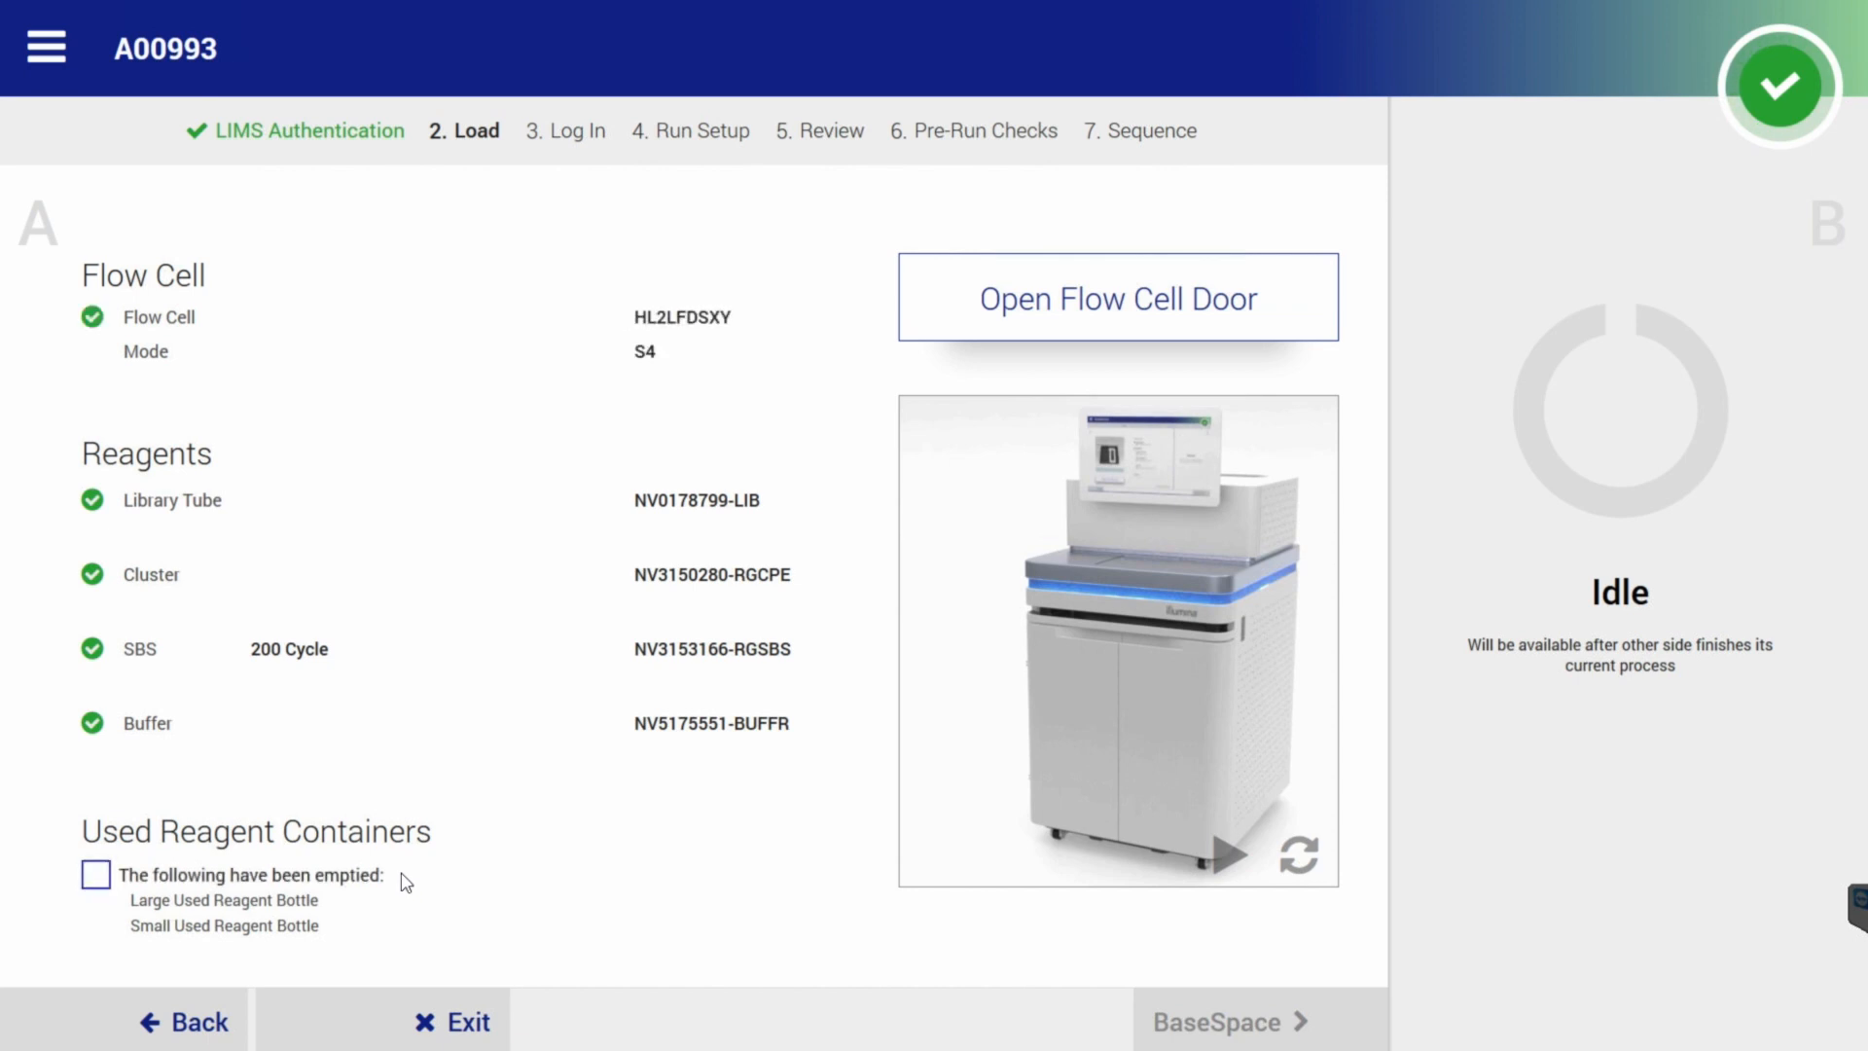
Confirm the used reagent containers were emptied and advance to the BaseSpace log-in.
left_click(406, 882)
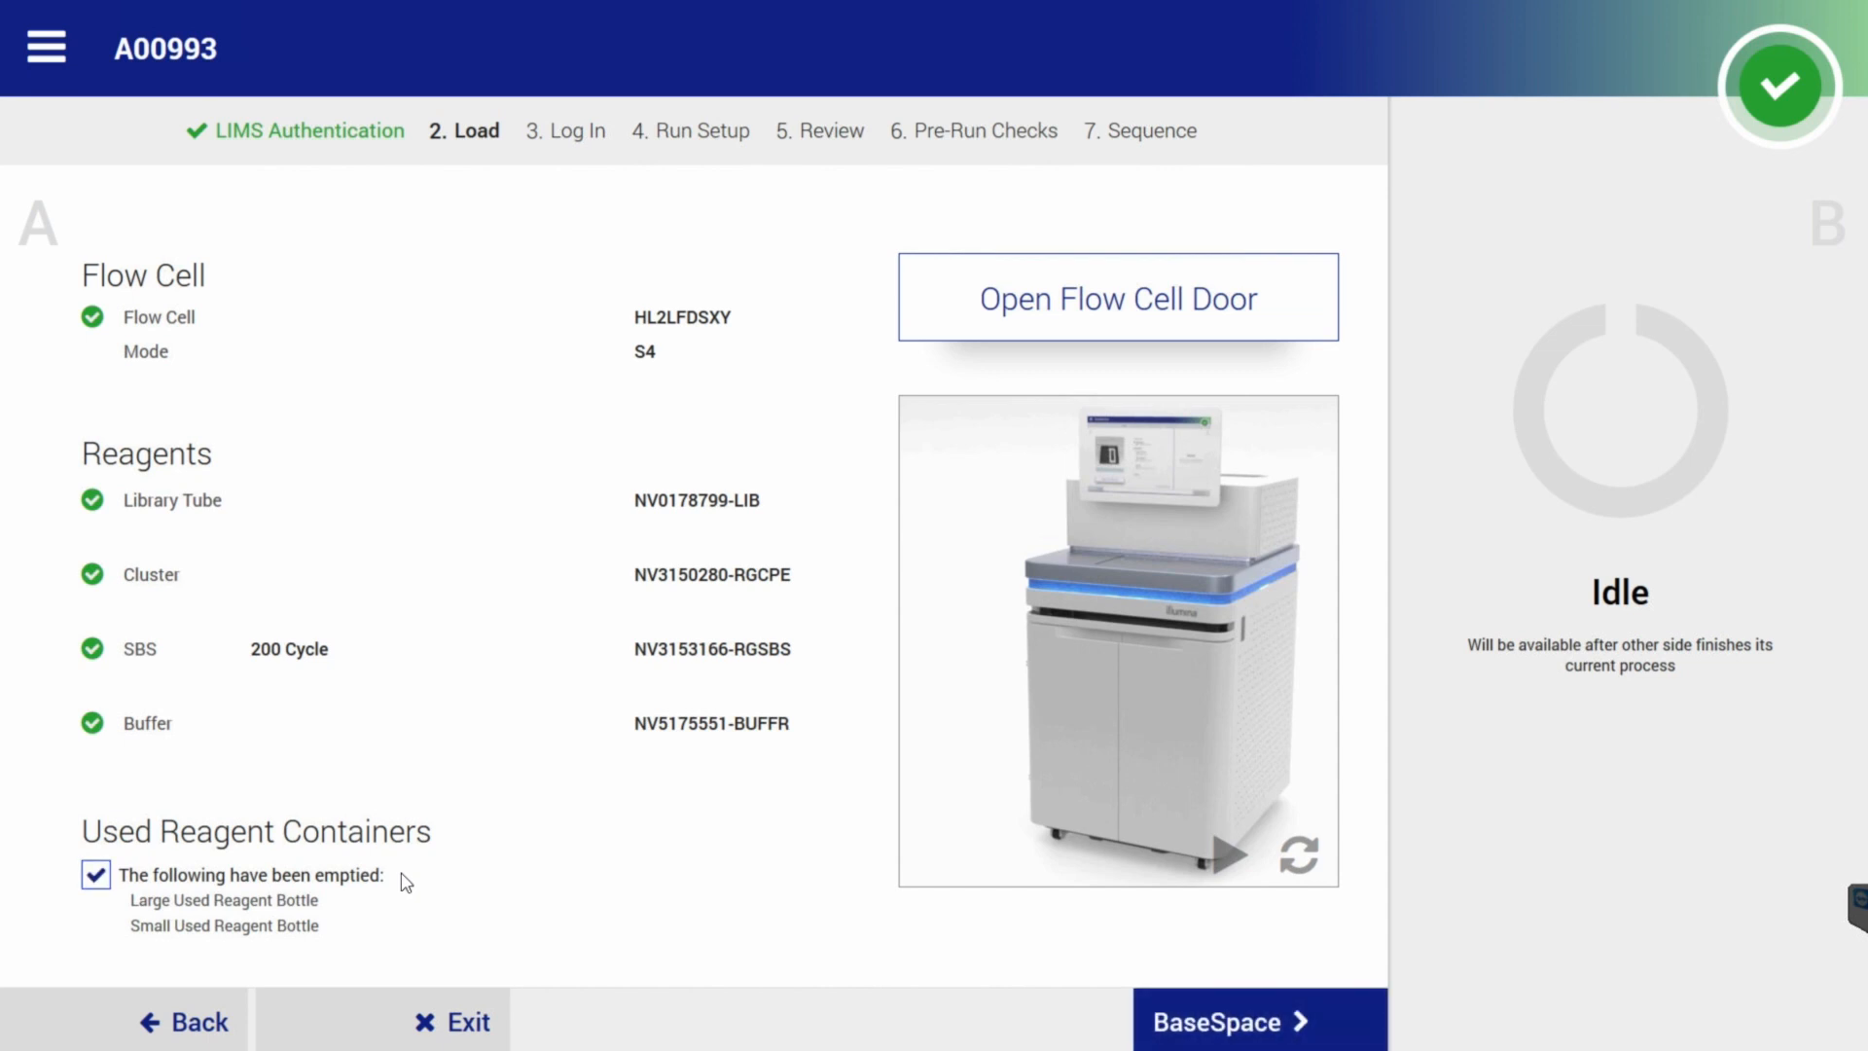
left_click(1207, 1022)
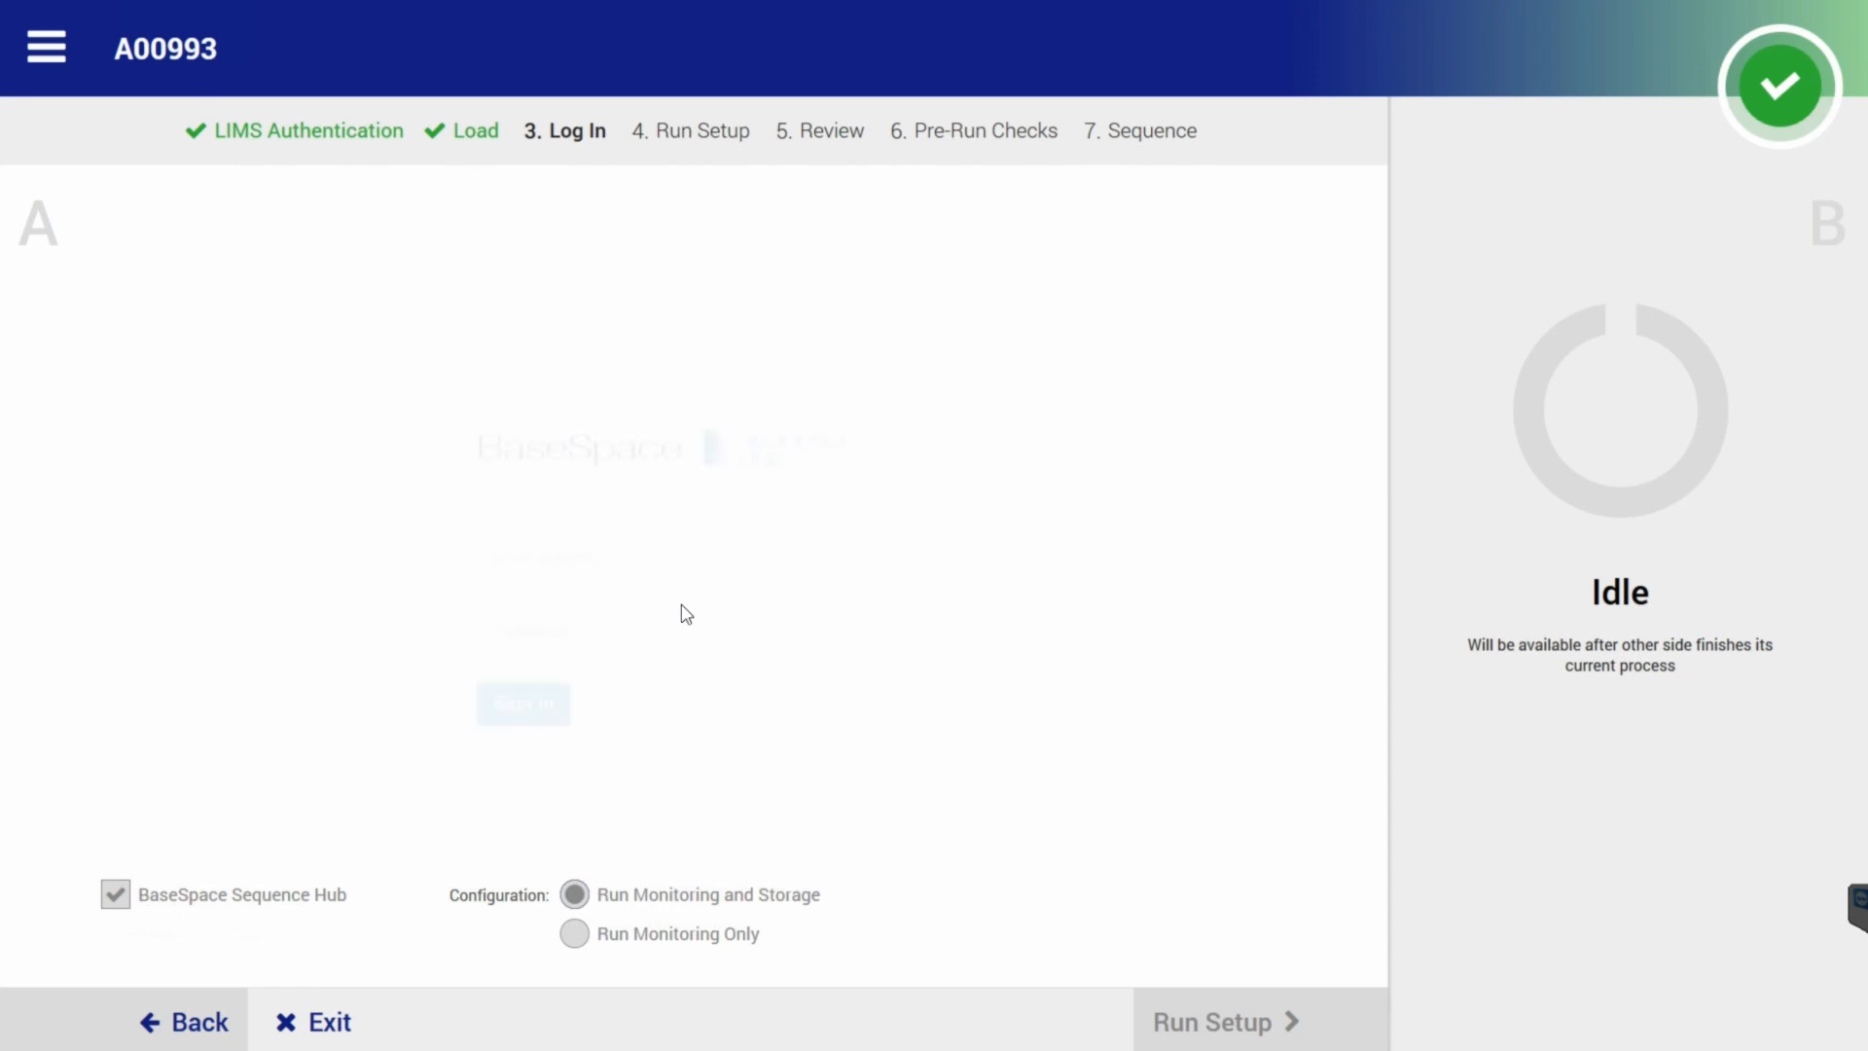
Sign in to BaseSpace with the saved login, pick workgroup isc-balt1, and reach NovaSeq_Demo_1 setup.
left_click(595, 551)
left_click(535, 596)
left_click(535, 597)
double_click(536, 597)
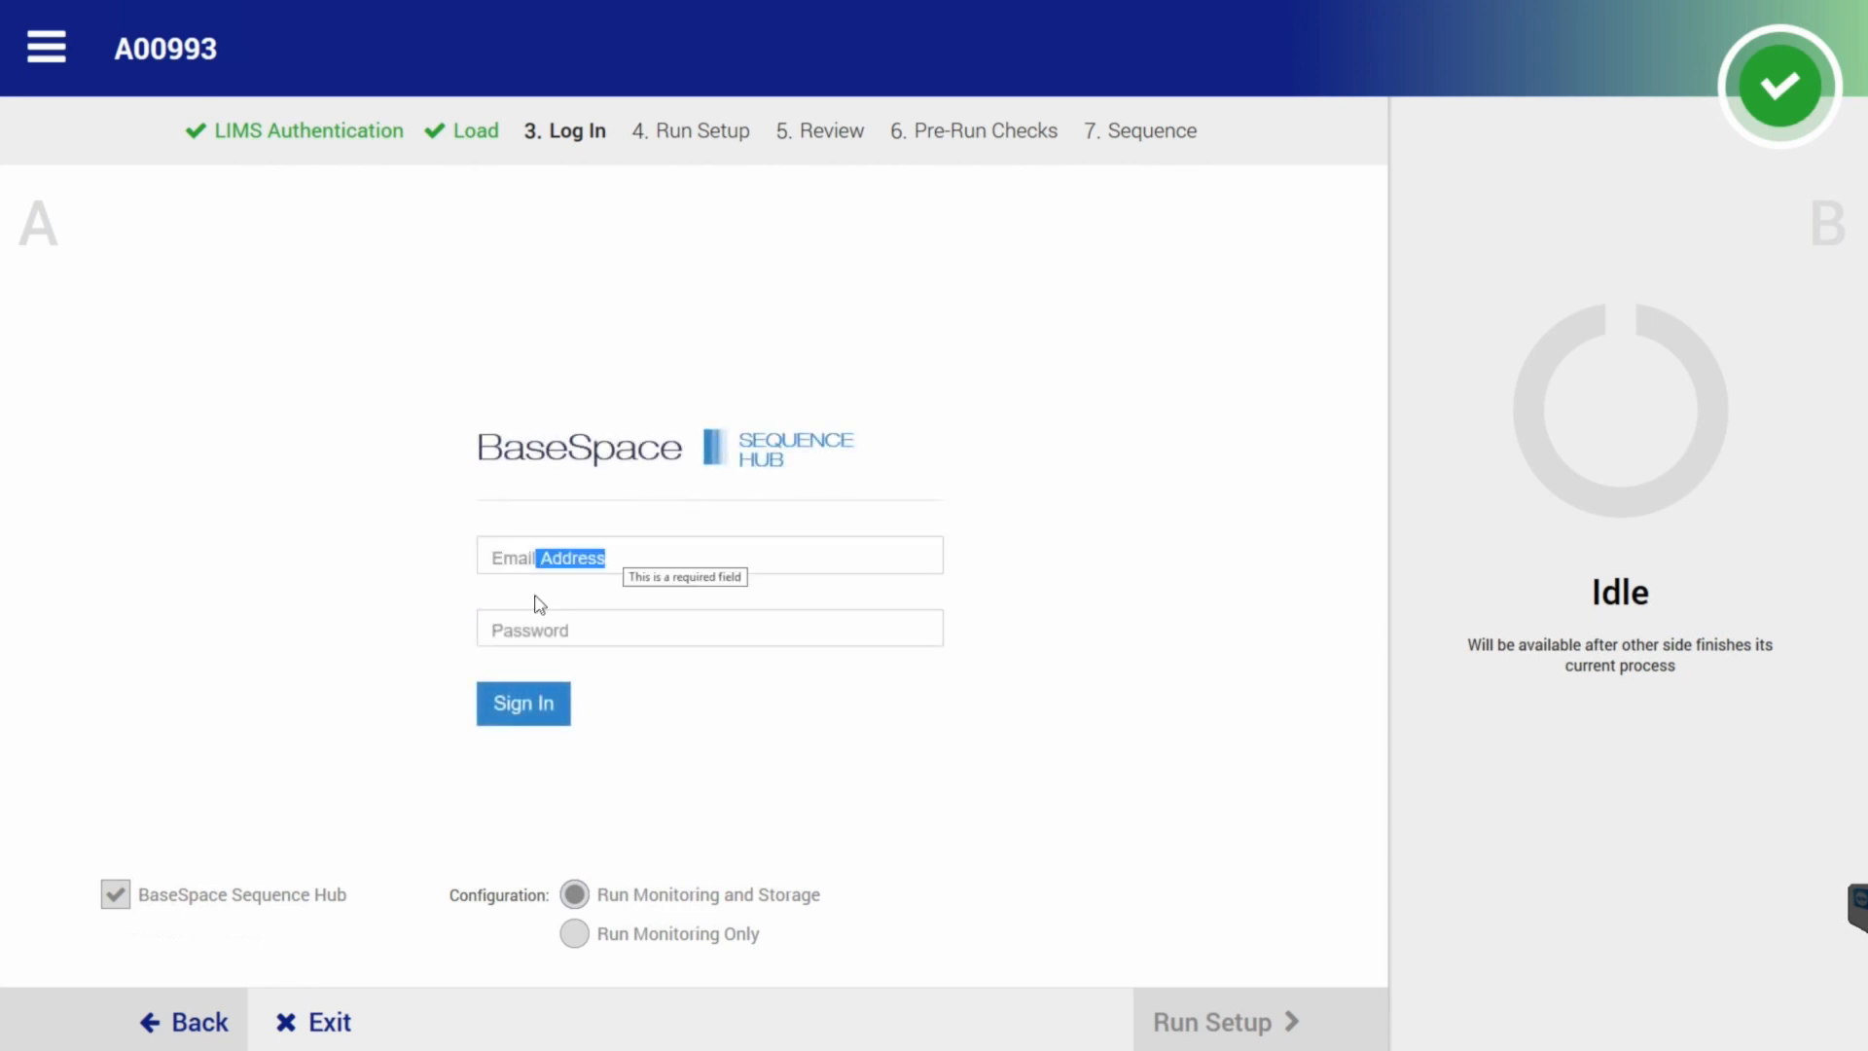
left_click(513, 557)
key("Down")
key("Return")
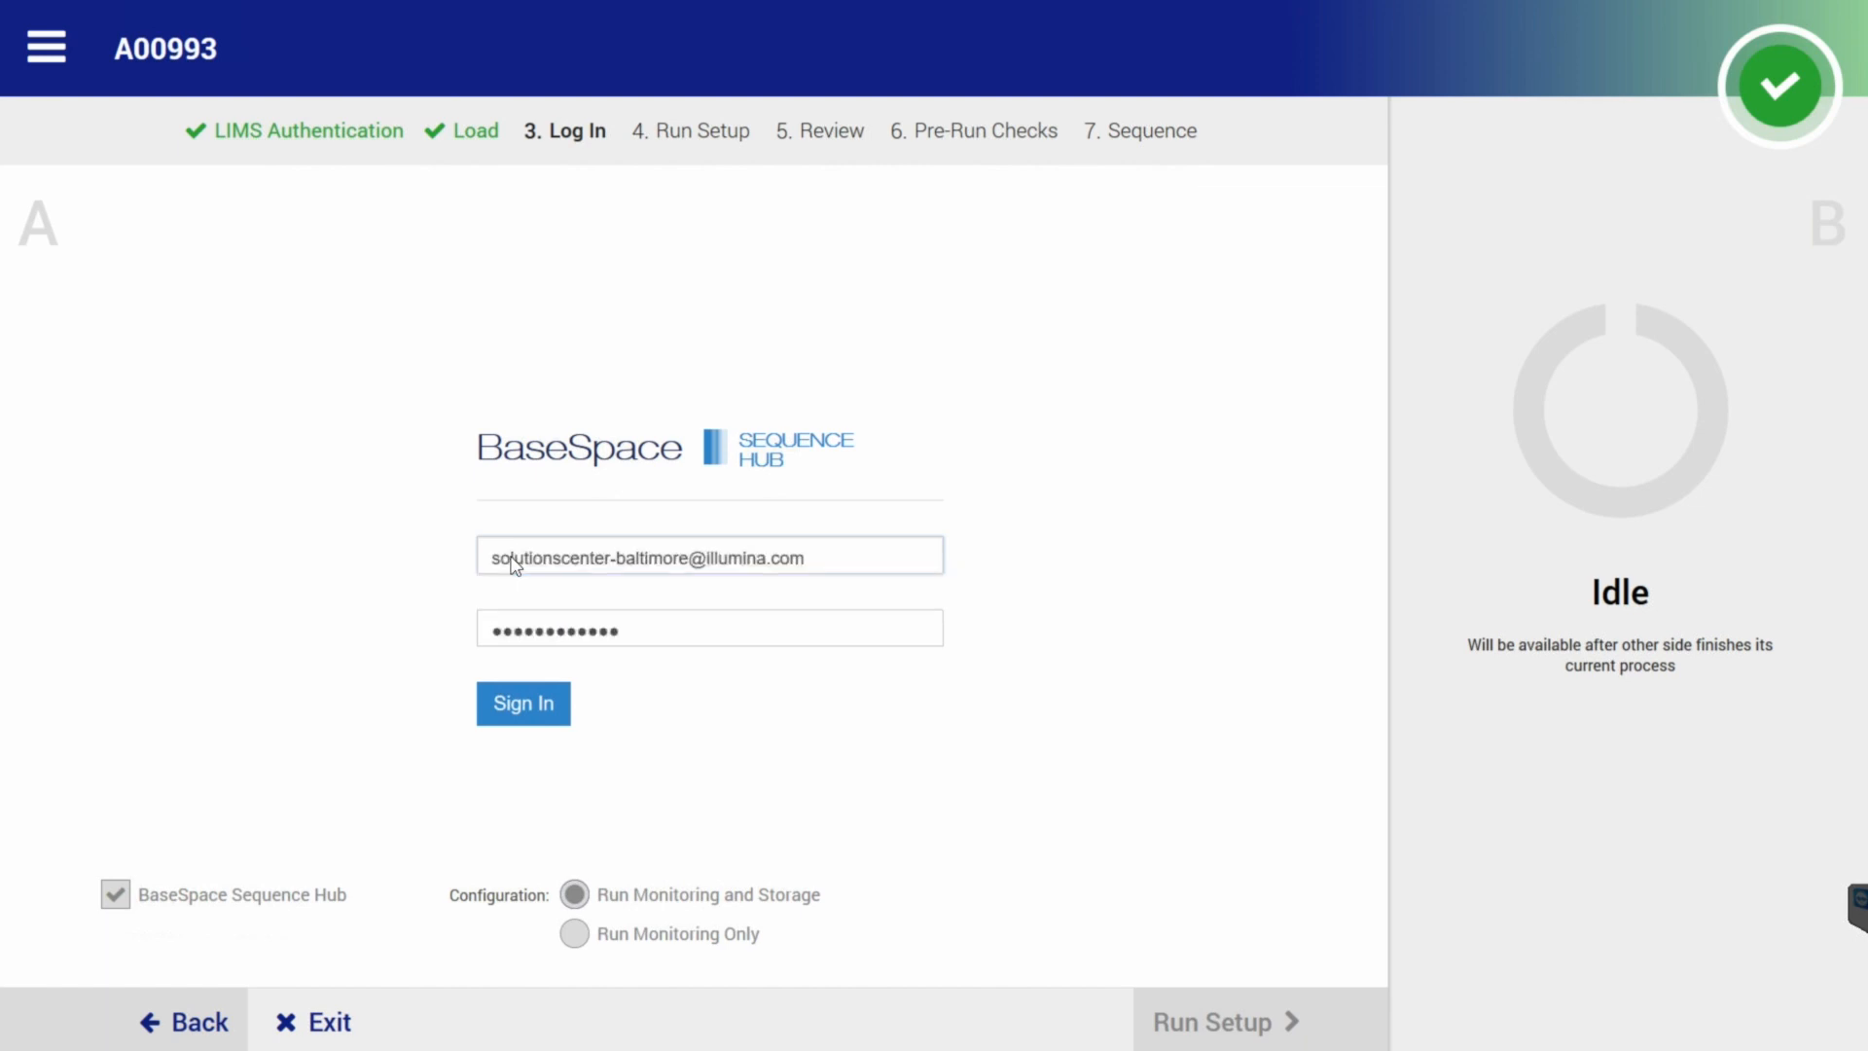
key("Return")
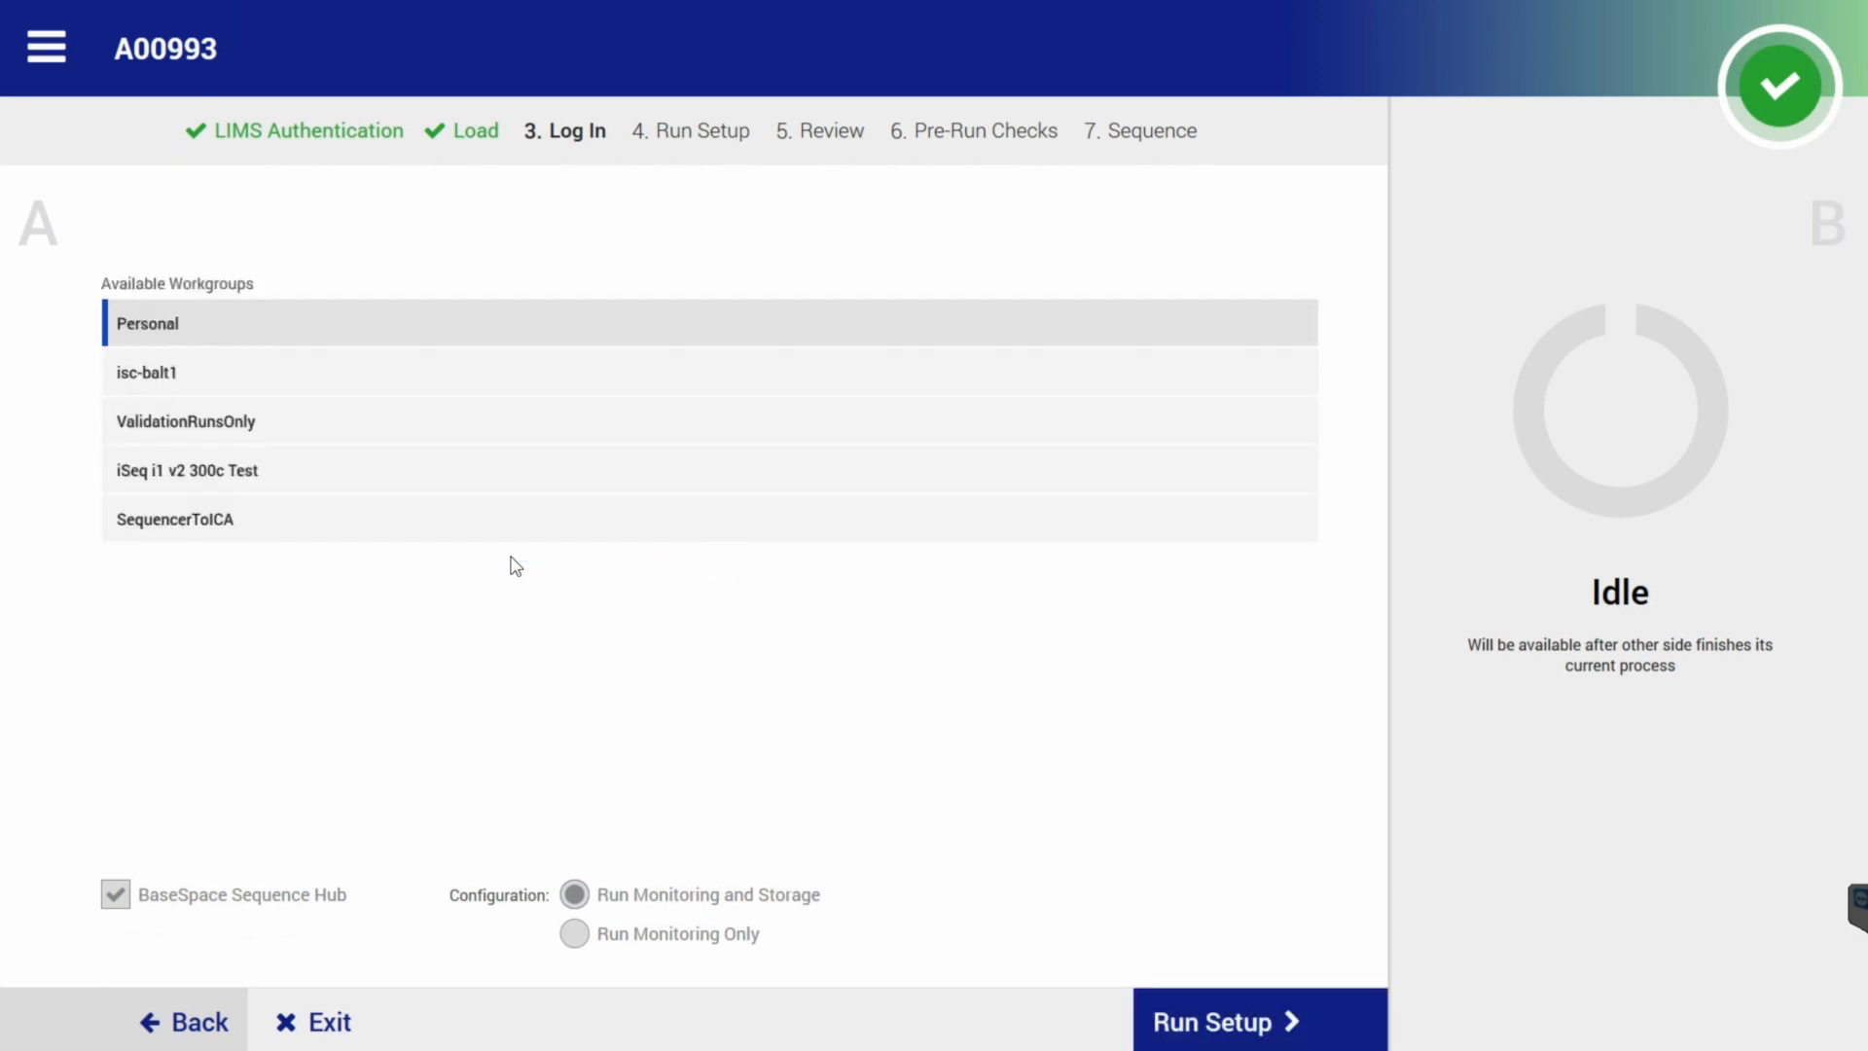
left_click(516, 372)
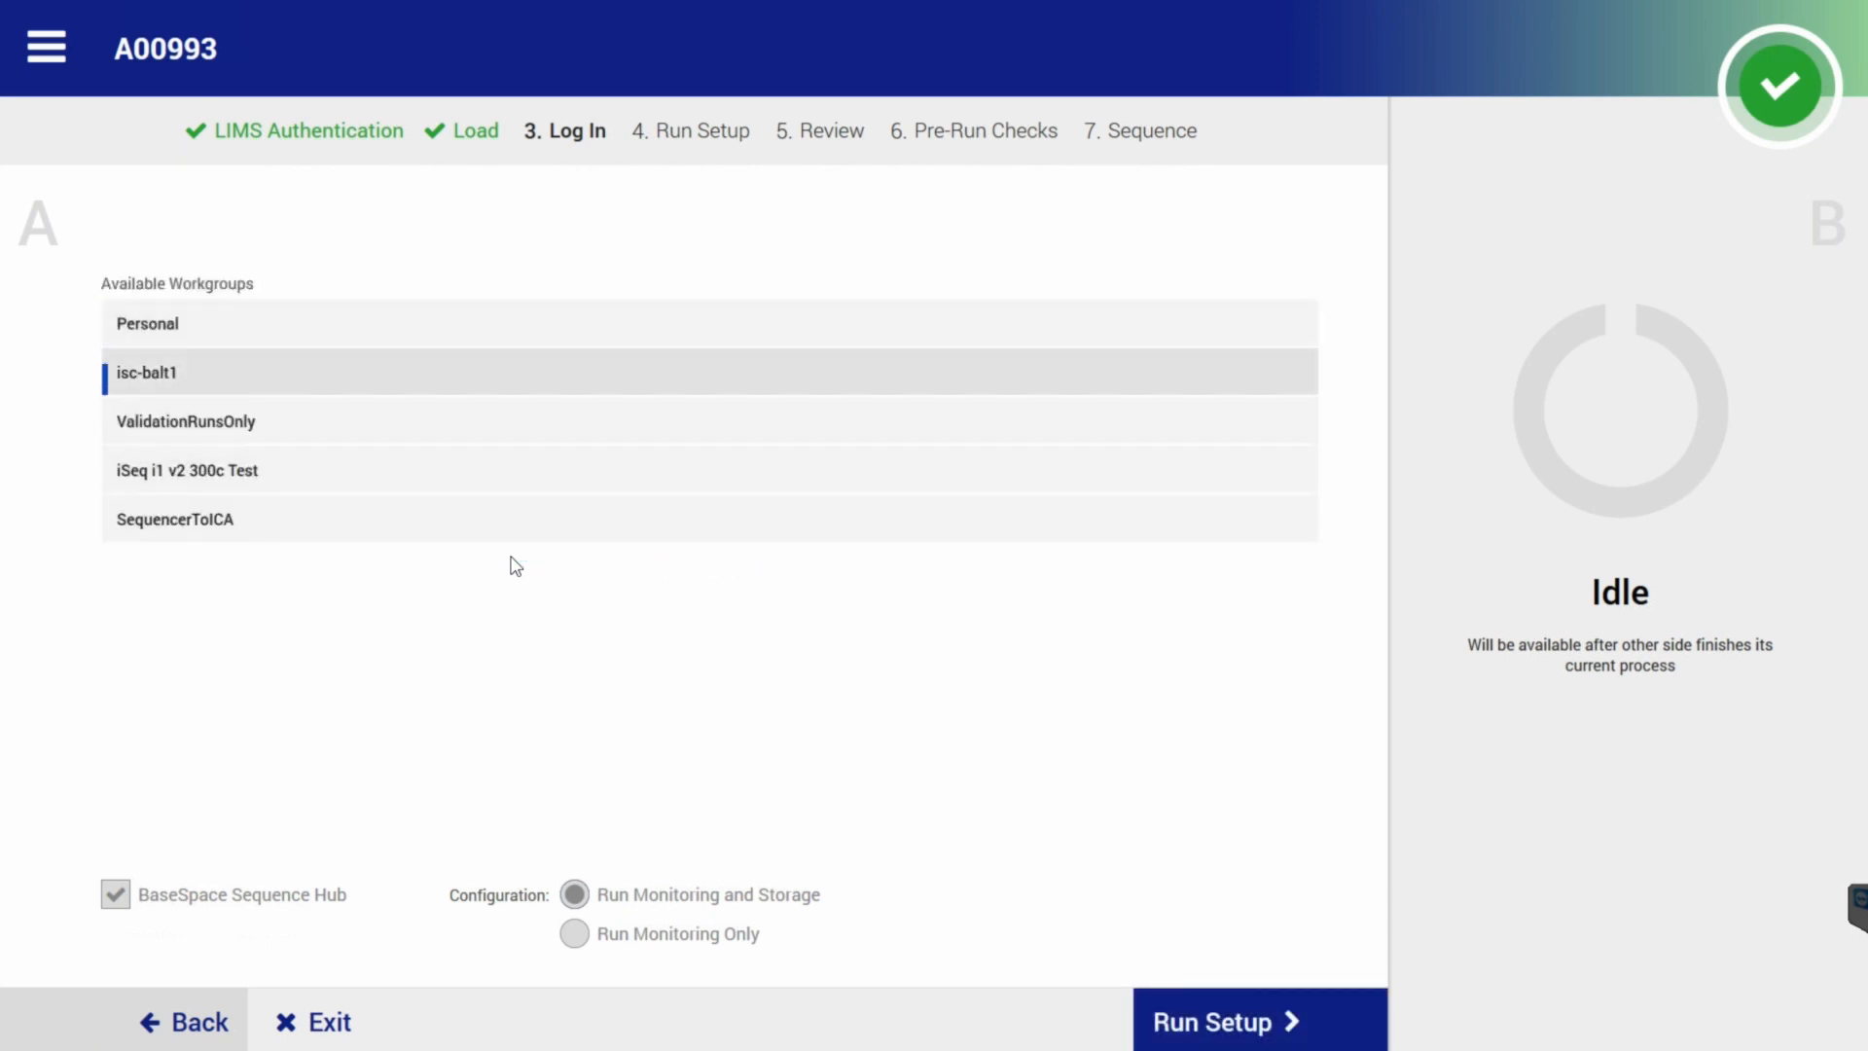
left_click(1216, 1022)
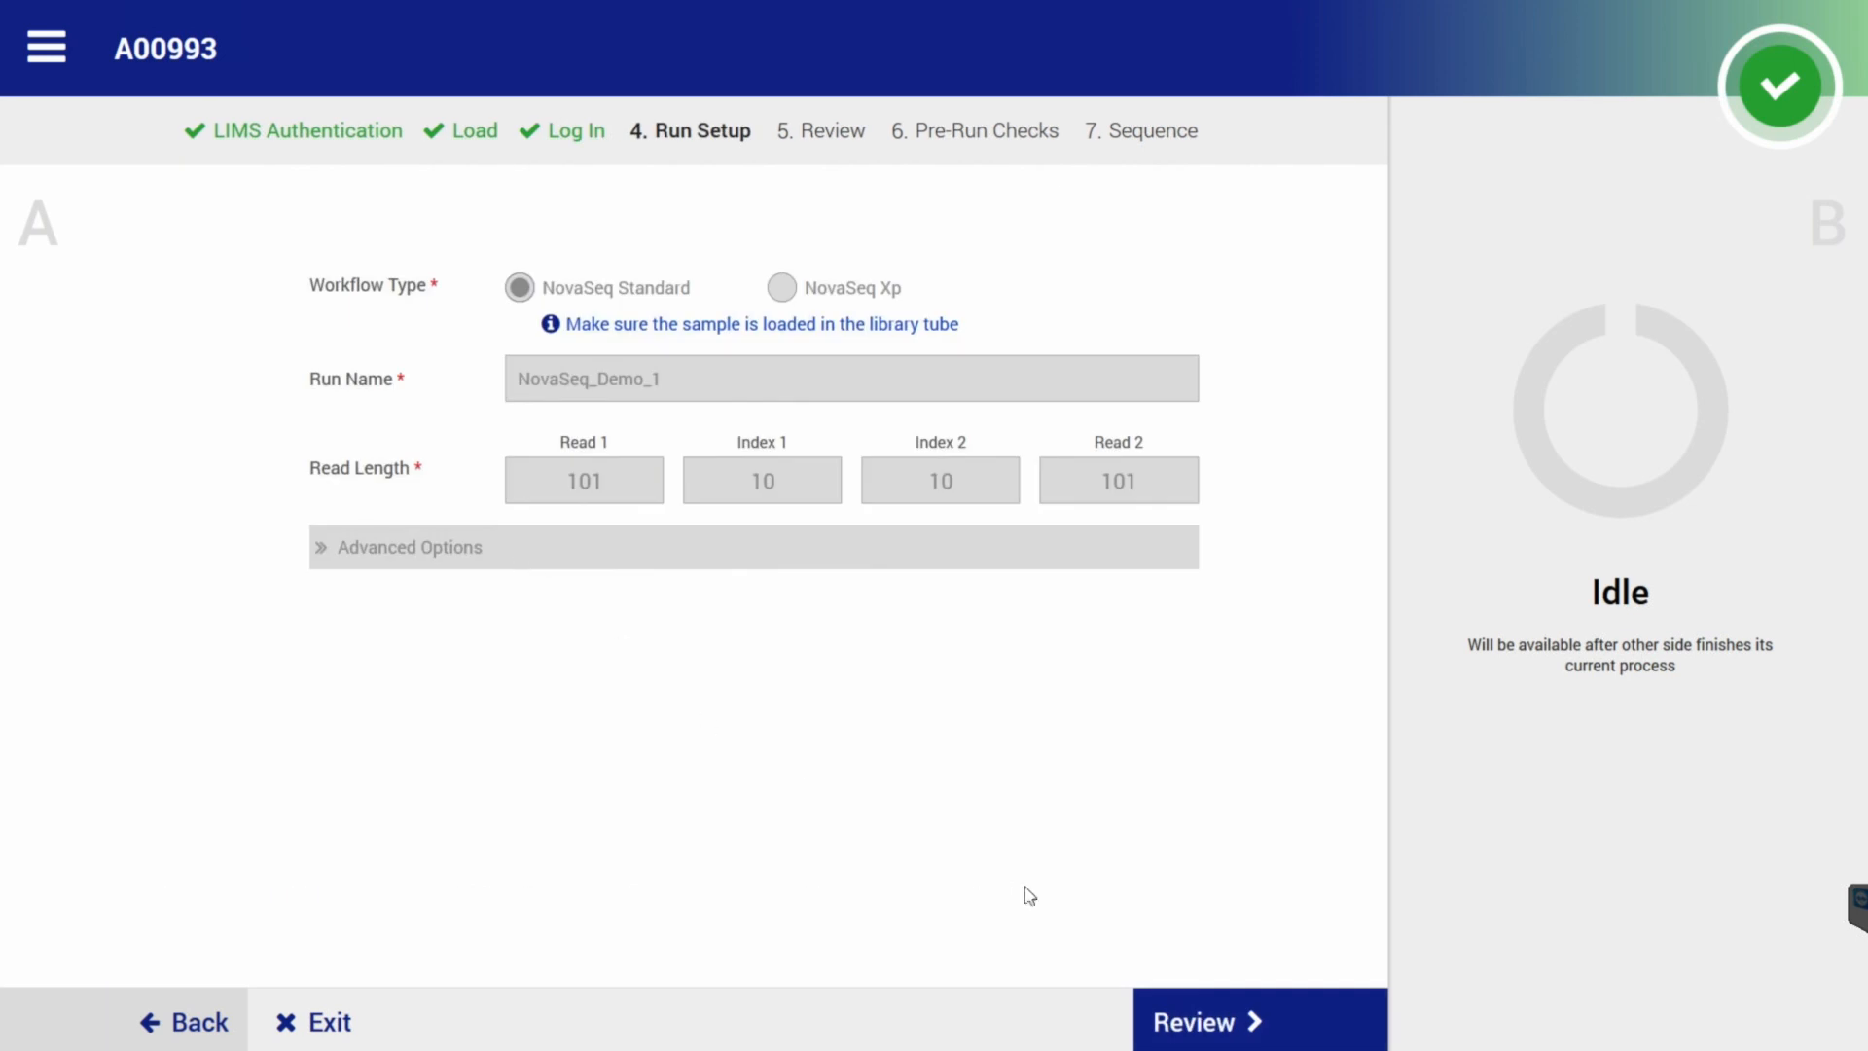
Review the NovaSeq_Demo_1 summary (S4 reagents, Y:\runs output) and start the run.
left_click(1218, 1027)
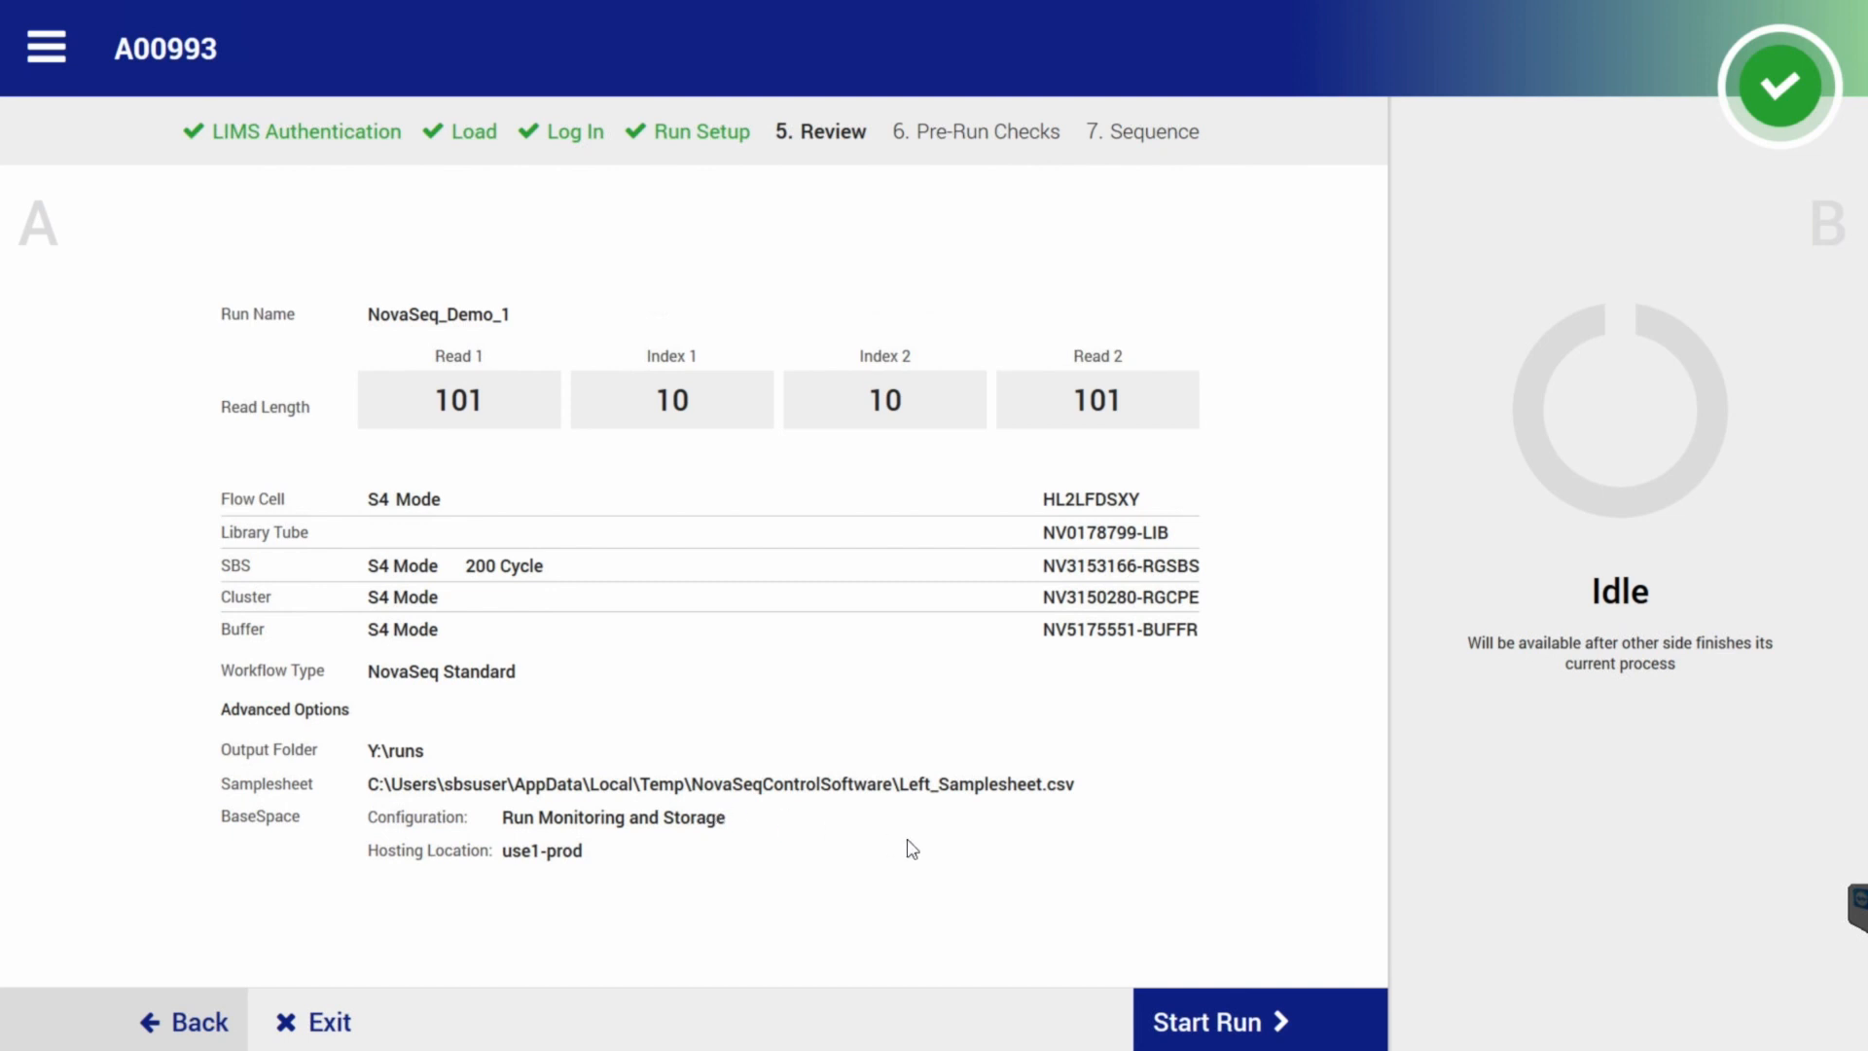
left_click(1256, 1021)
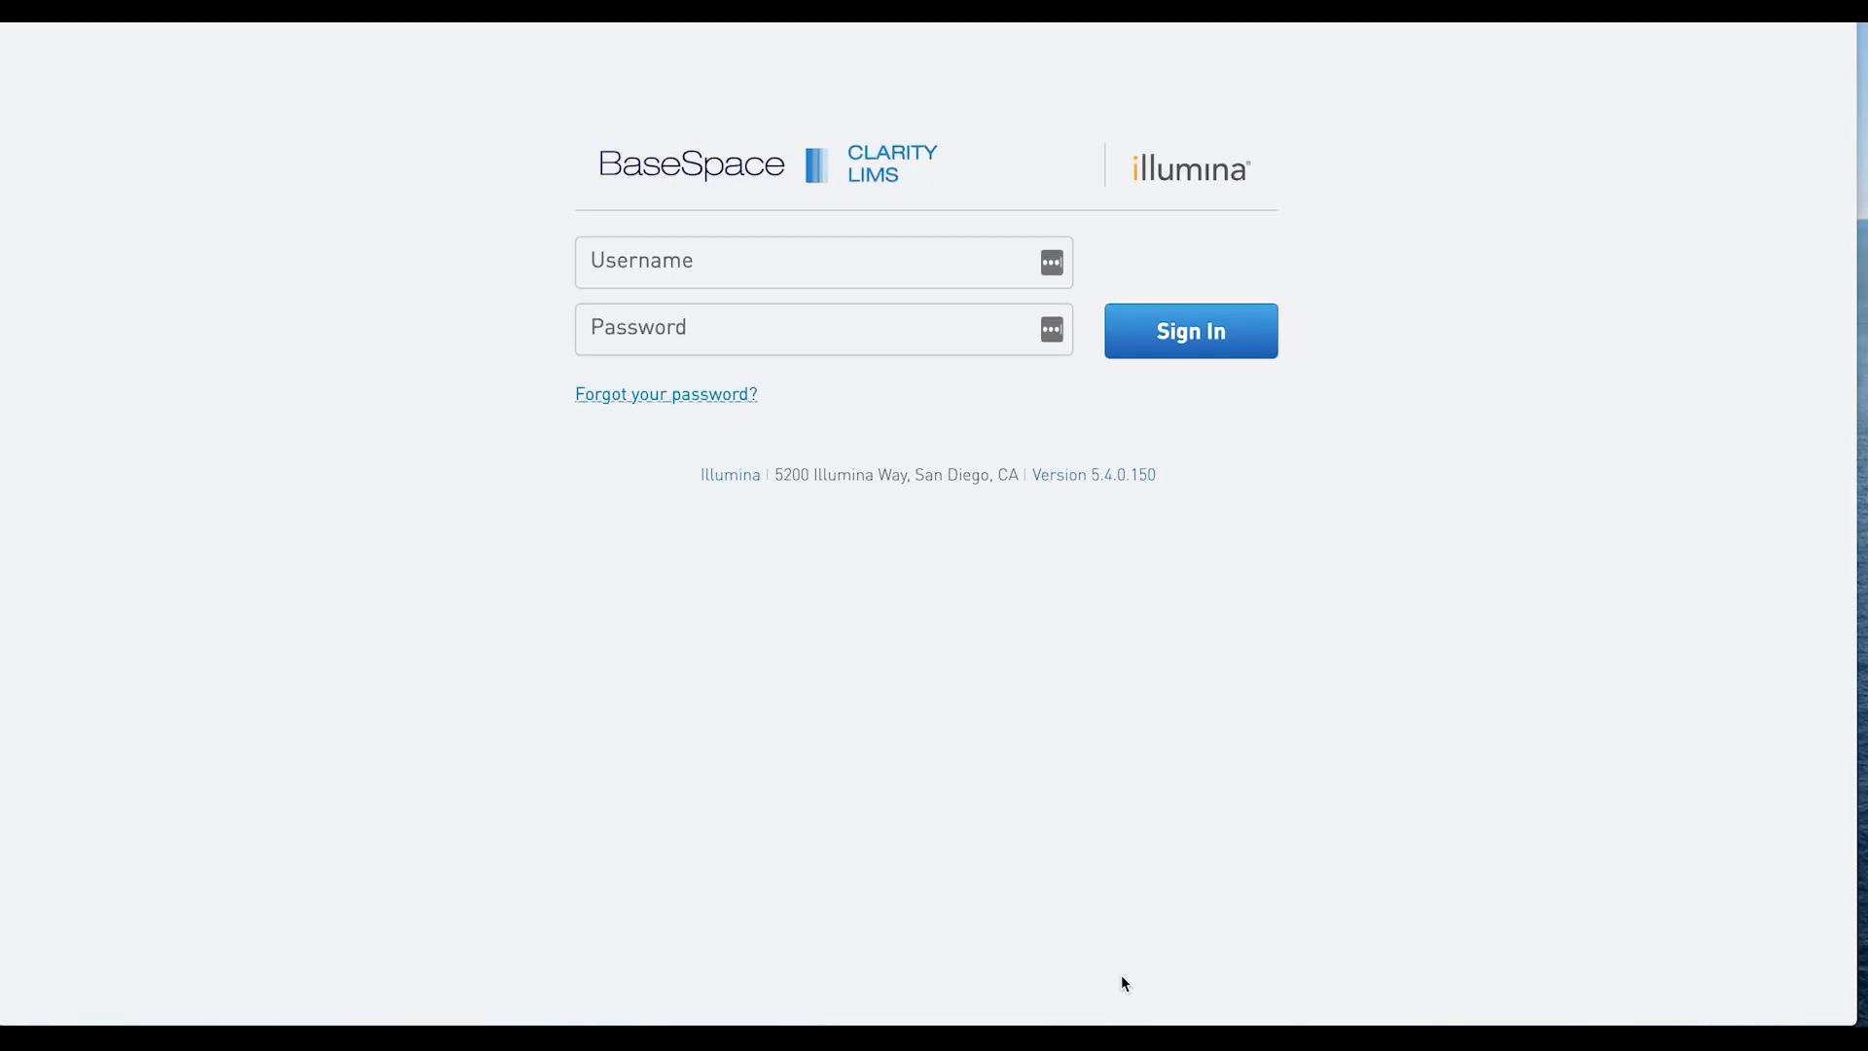
Sign in to Clarity LIMS with the admin account and its saved password.
left_click(808, 278)
type("admin")
key("Tab")
key("ctrl+v")
left_click(1201, 333)
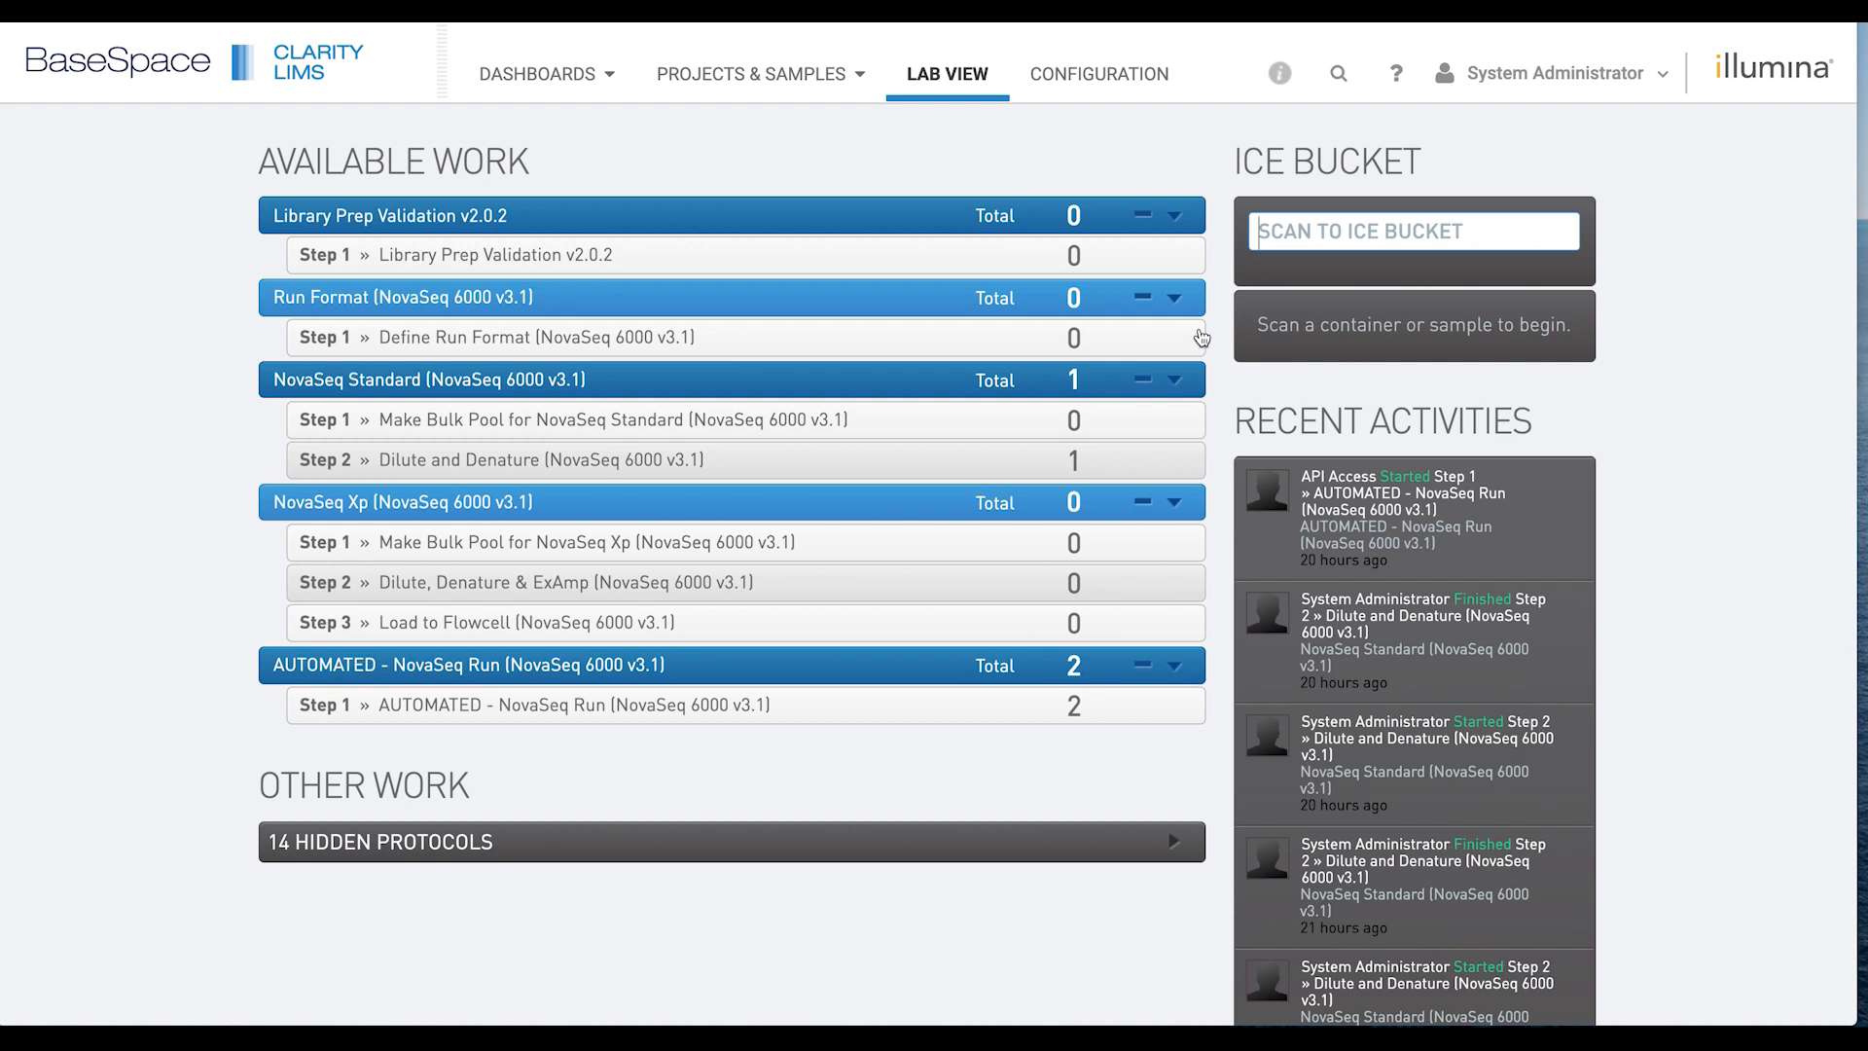
Open the API Access NovaSeq Run step and expand Single Well: Library Tube to show Pool #1.
left_click(1556, 512)
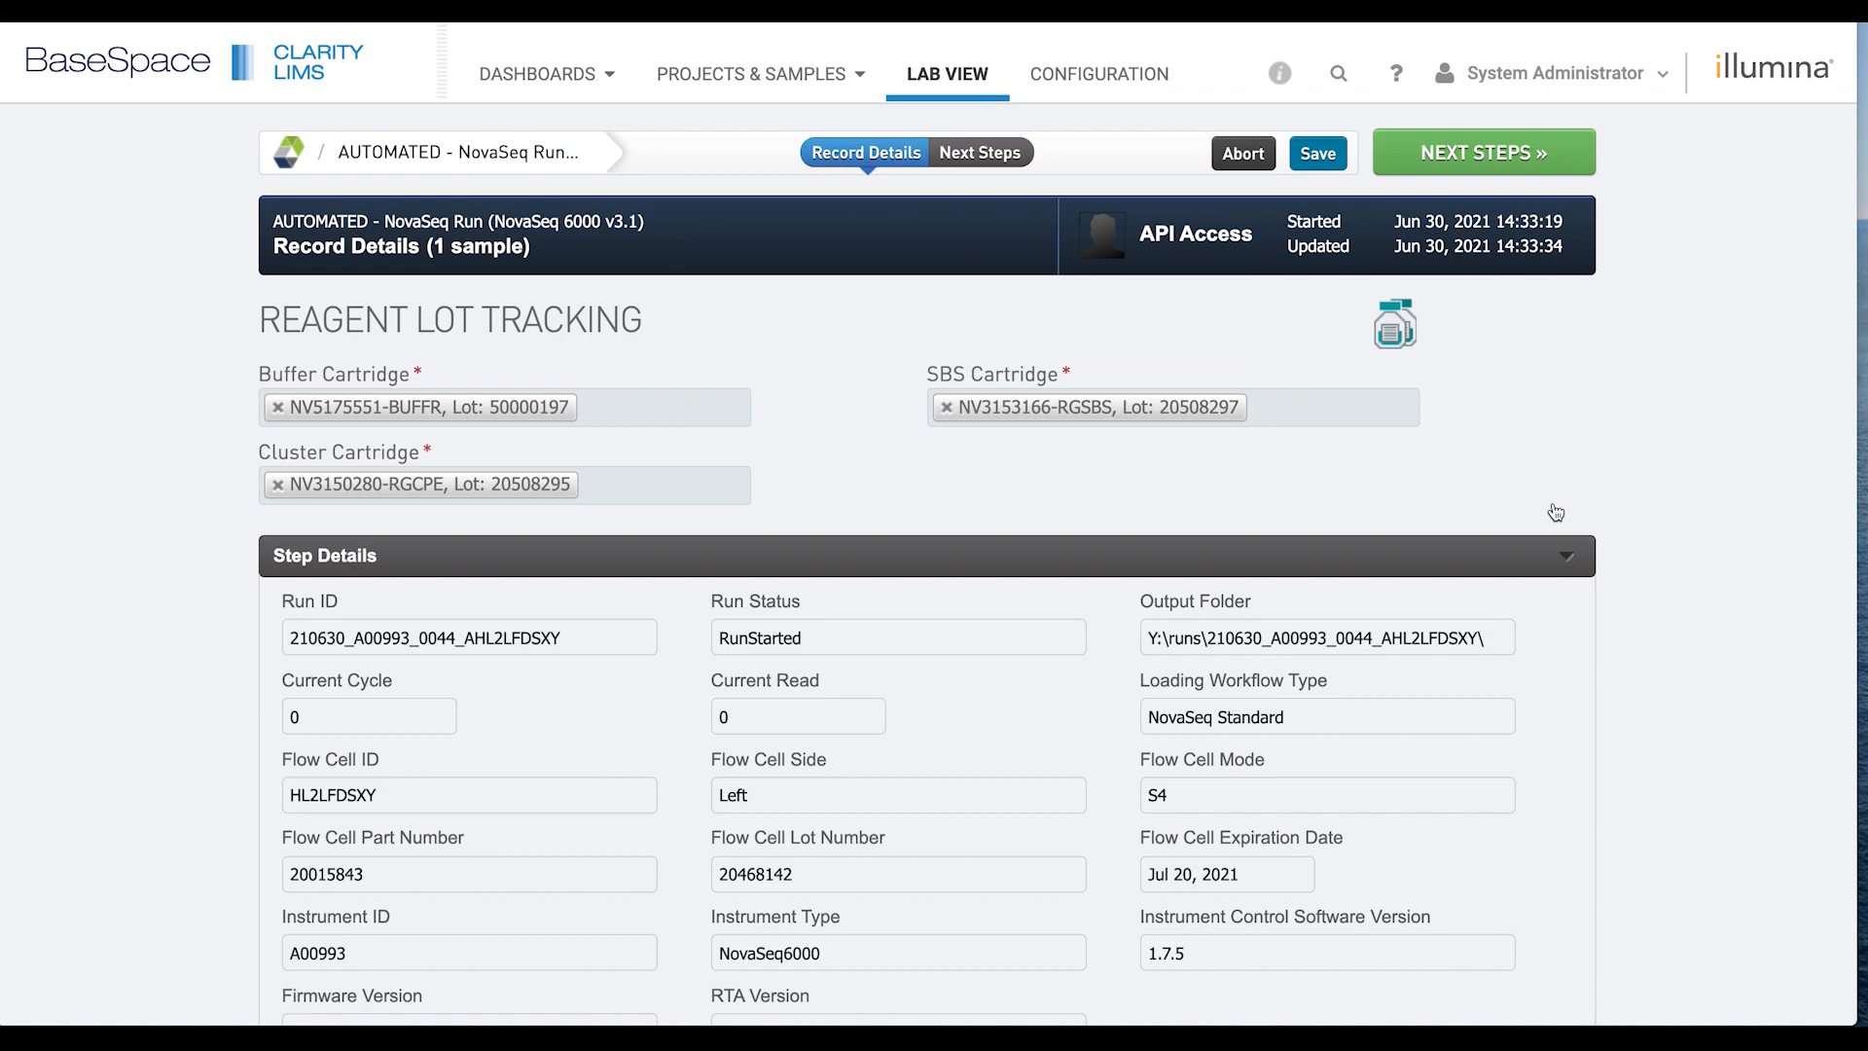
scroll(1741, 507, "down", 3)
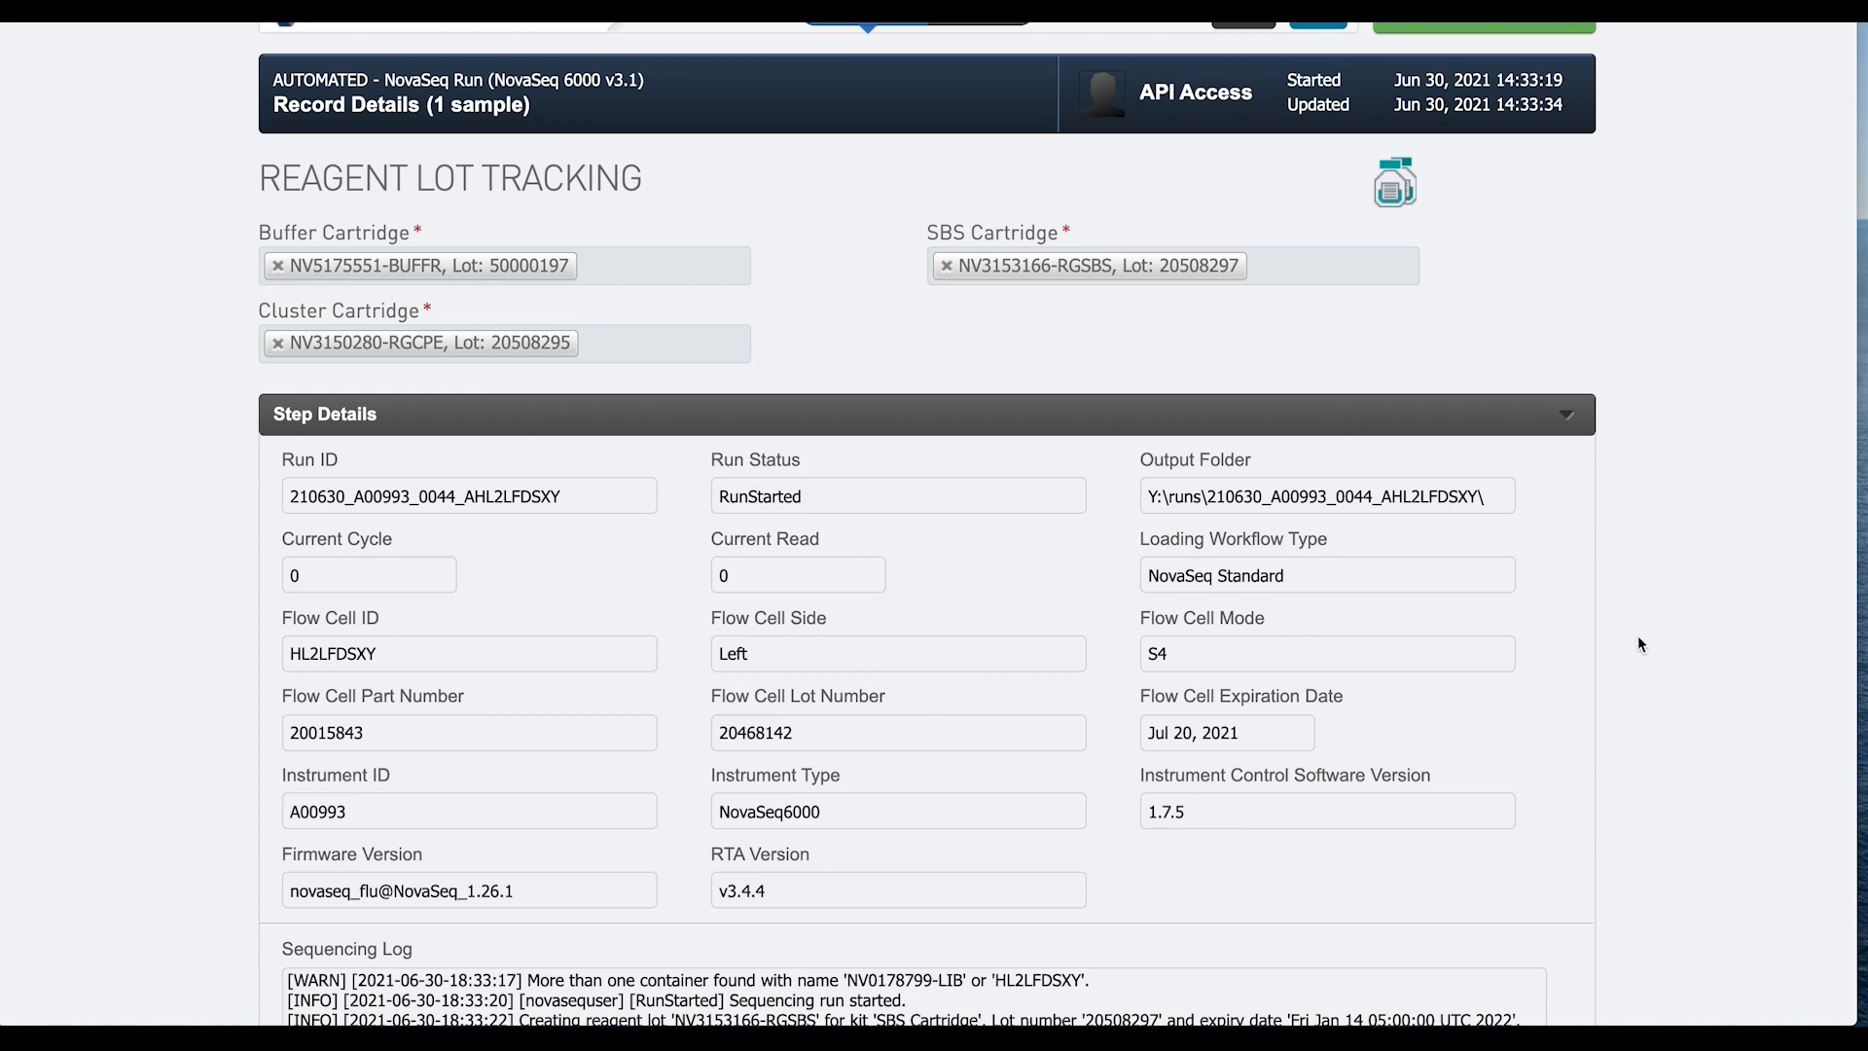
scroll(1641, 643, "down", 3)
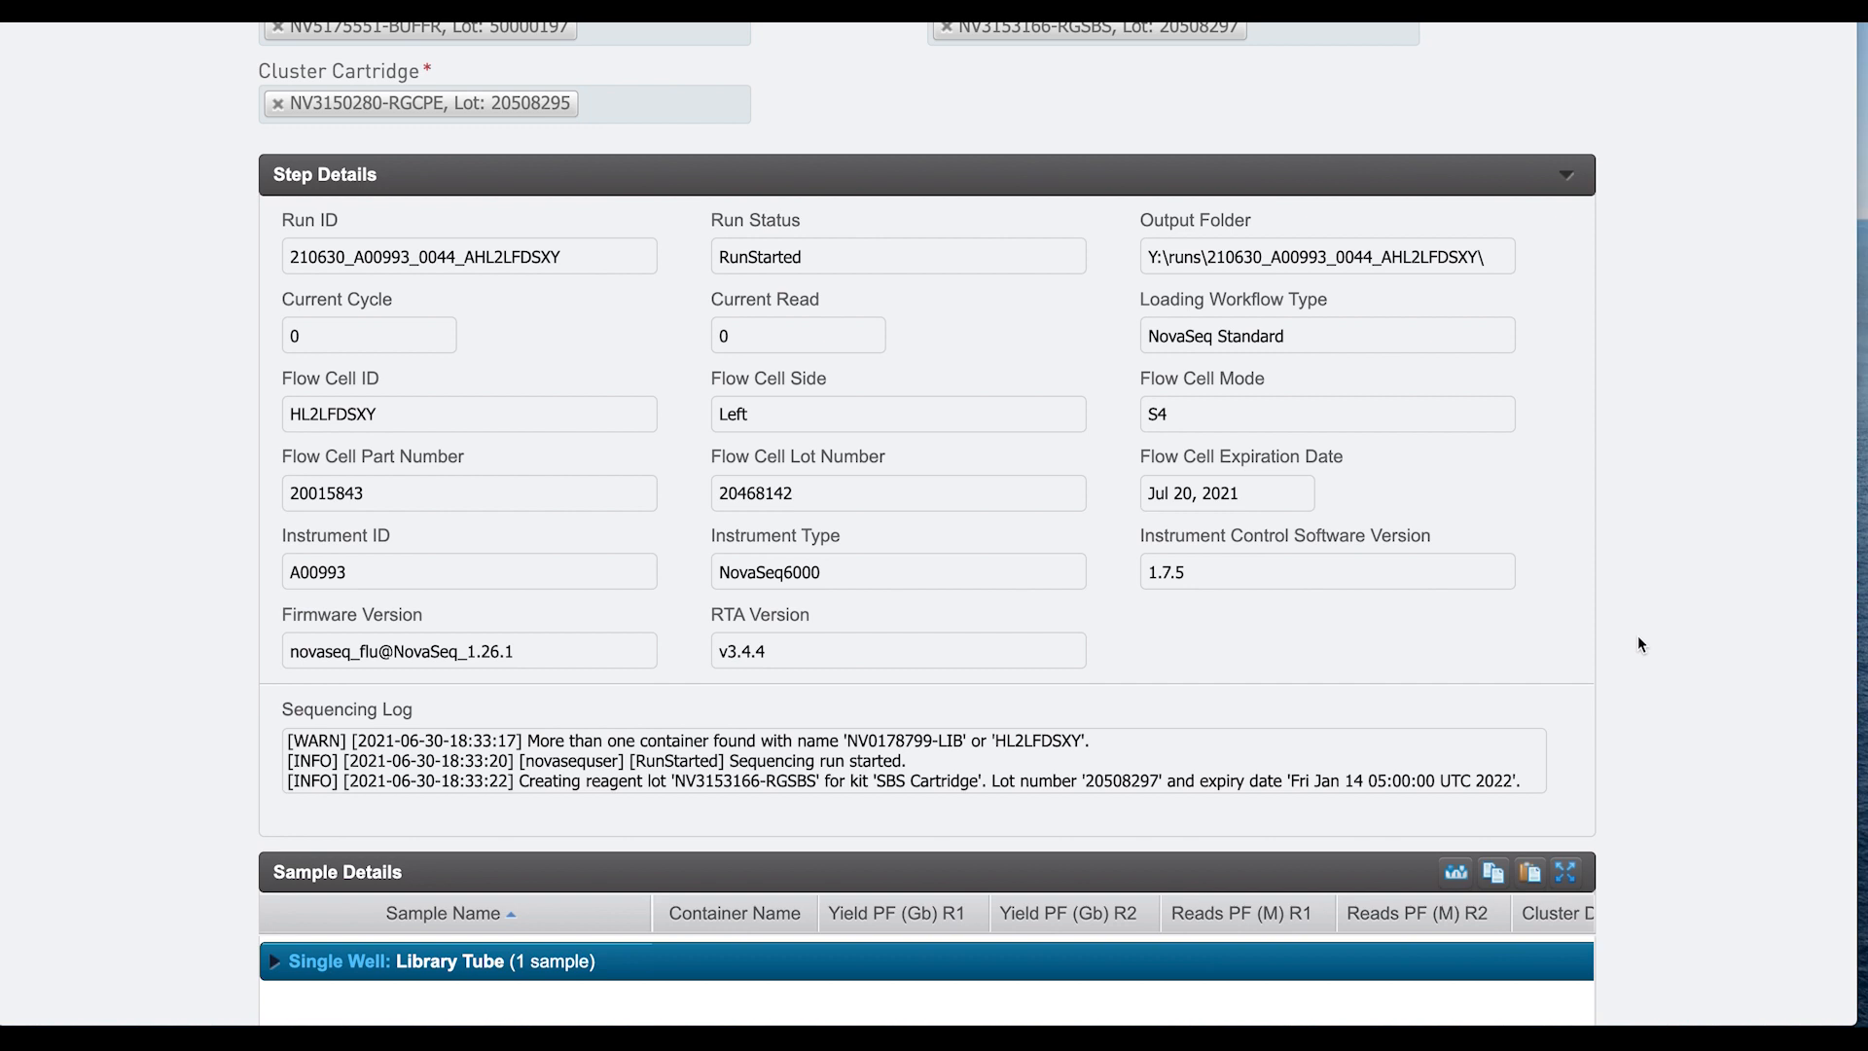
scroll(1639, 638, "down", 2)
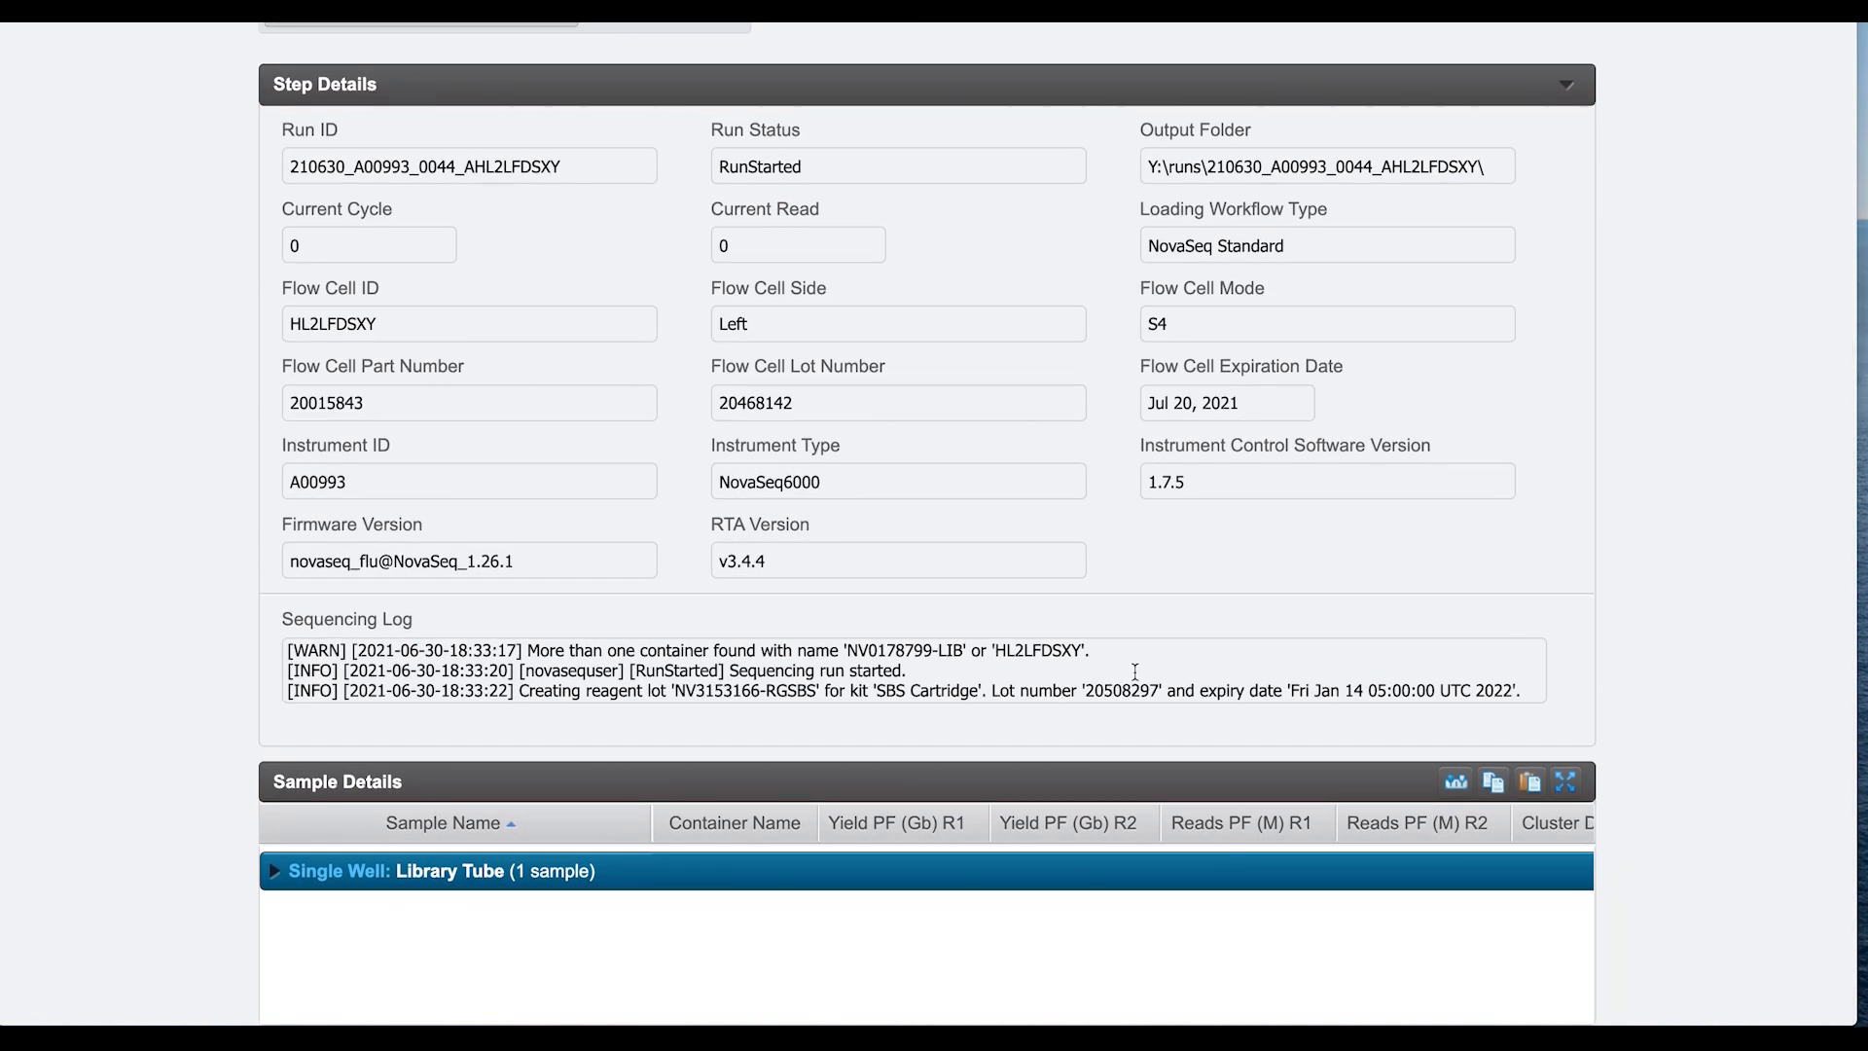
scroll(1136, 672, "down", 5)
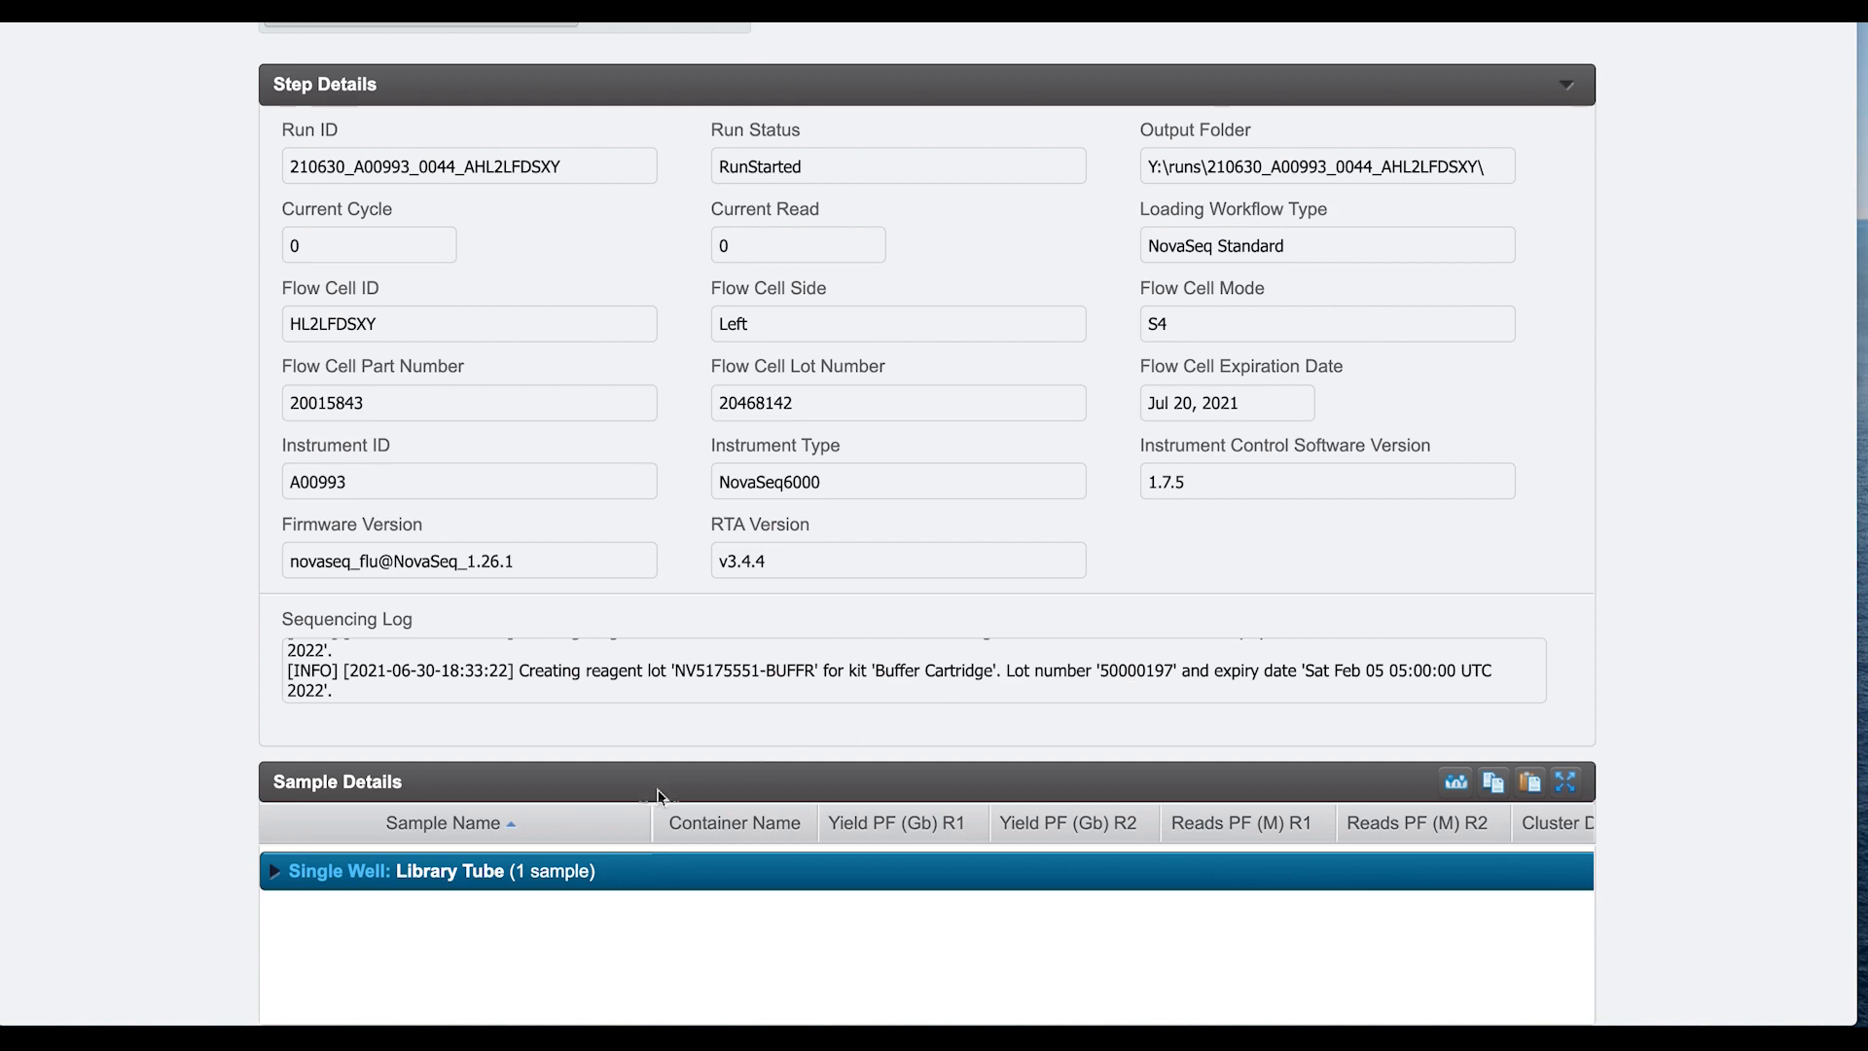
left_click(275, 873)
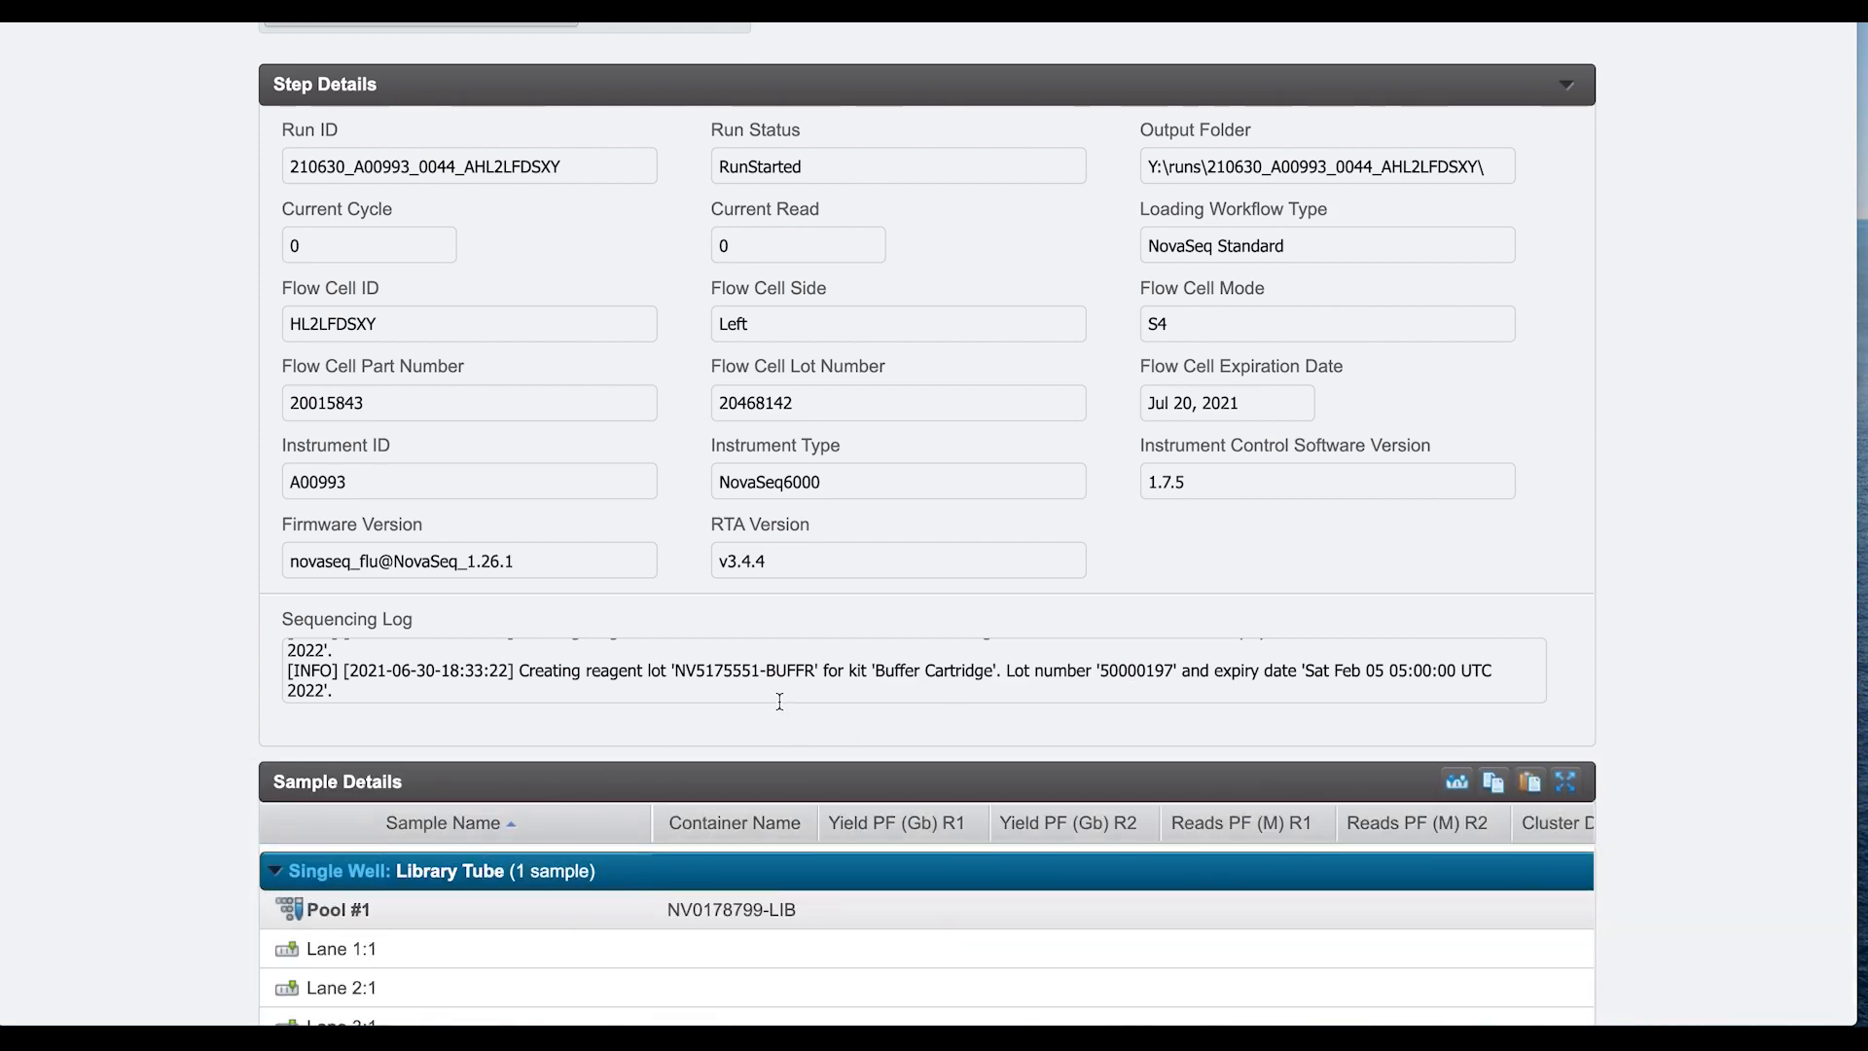
scroll(778, 711, "down", 2)
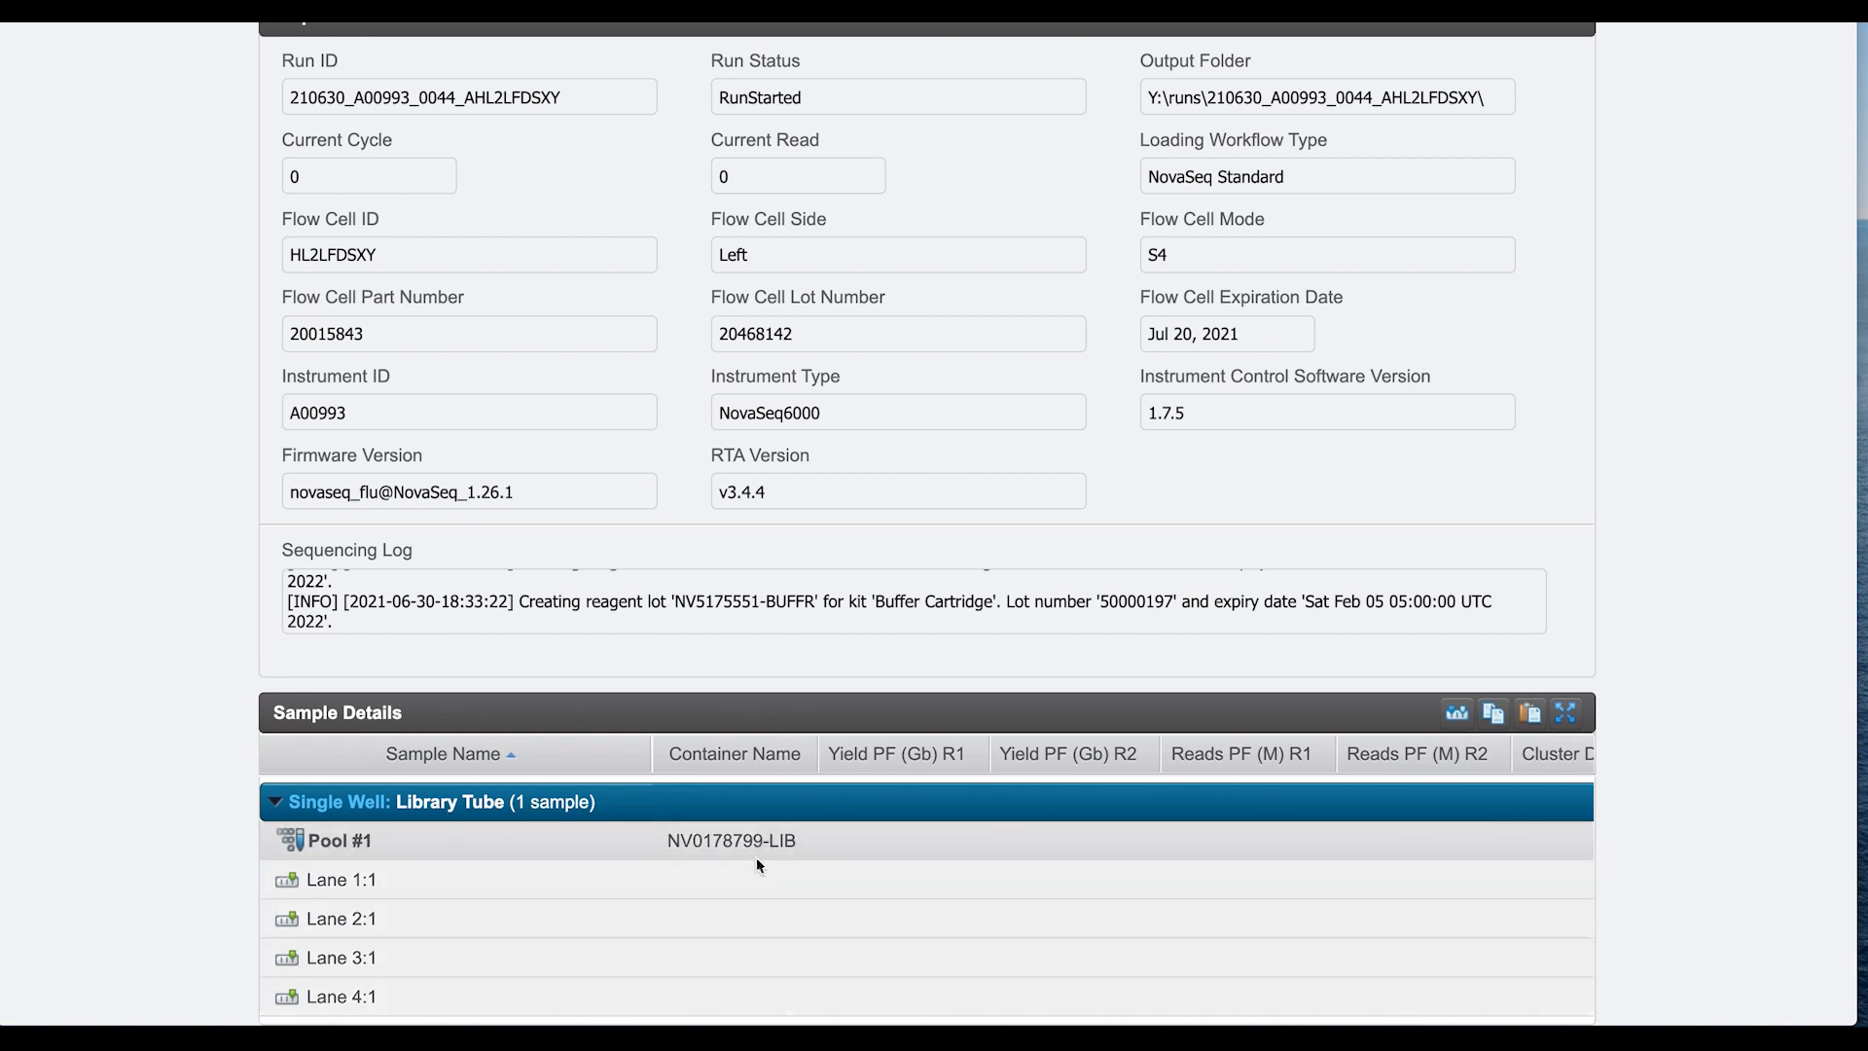
scroll(912, 965, "right", 3)
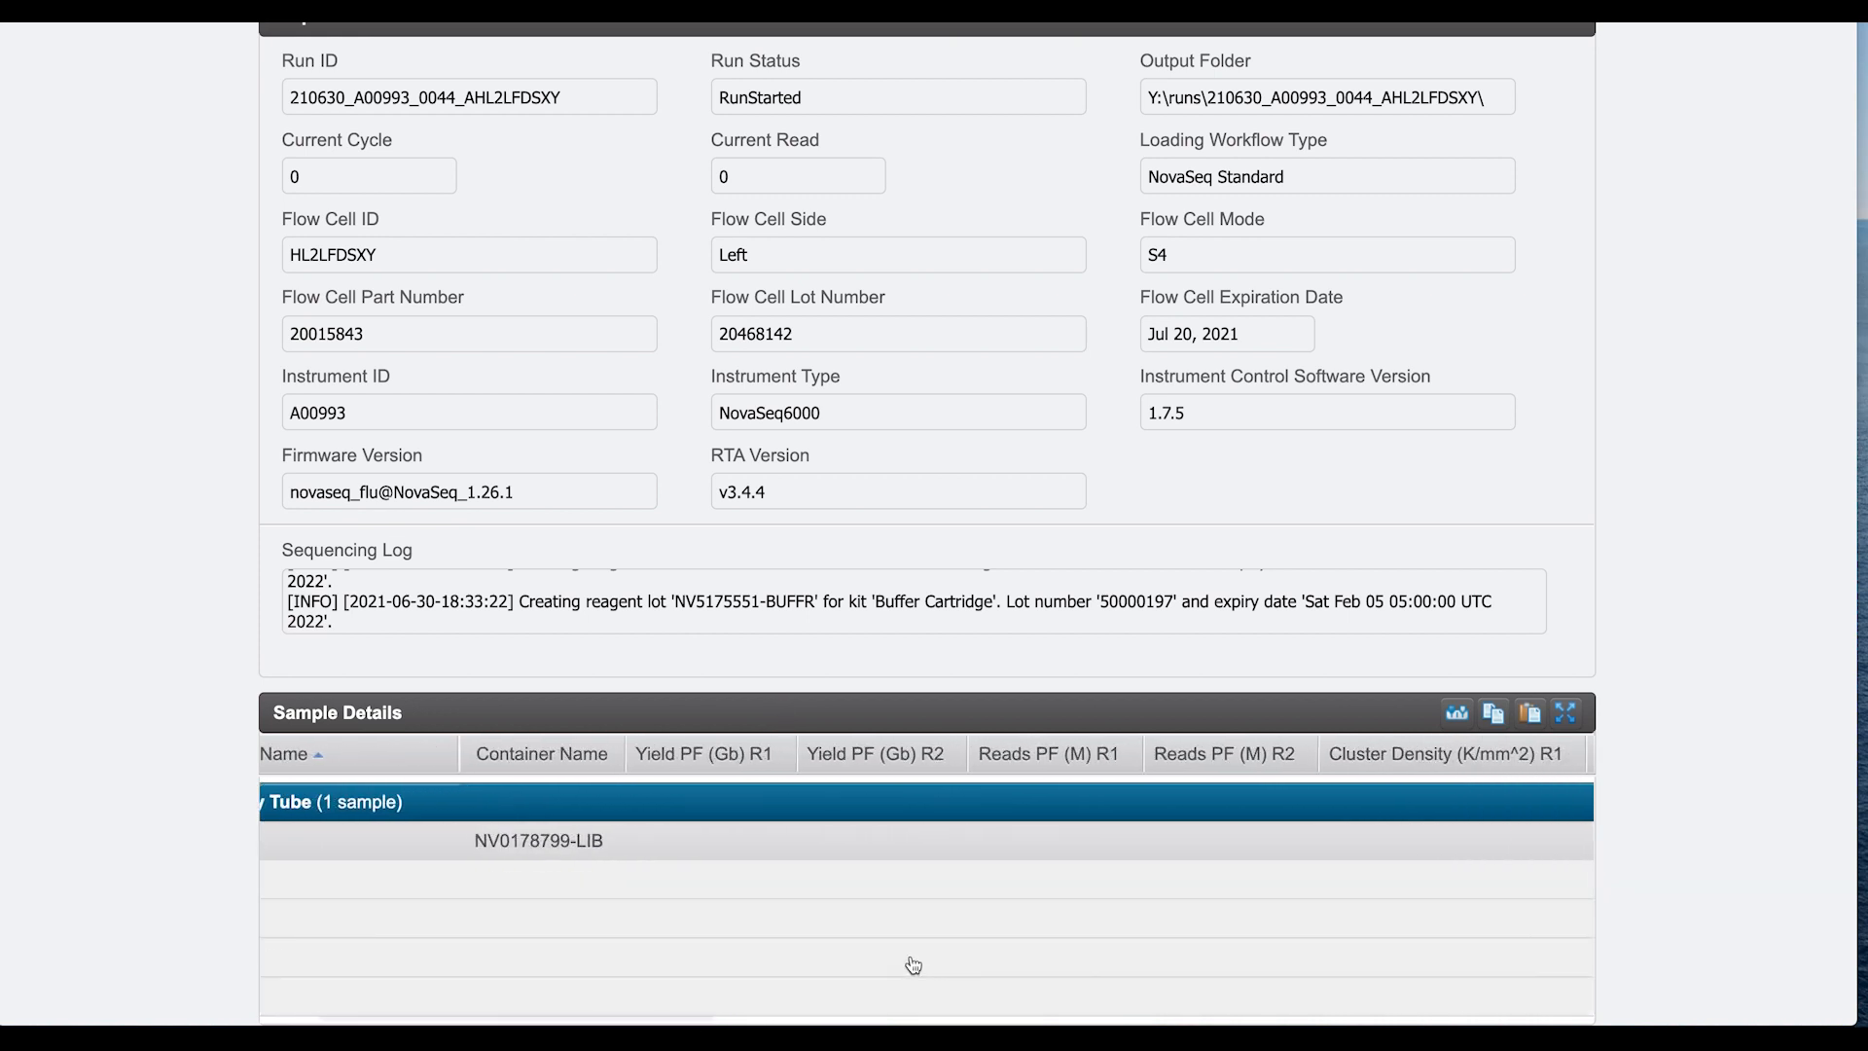